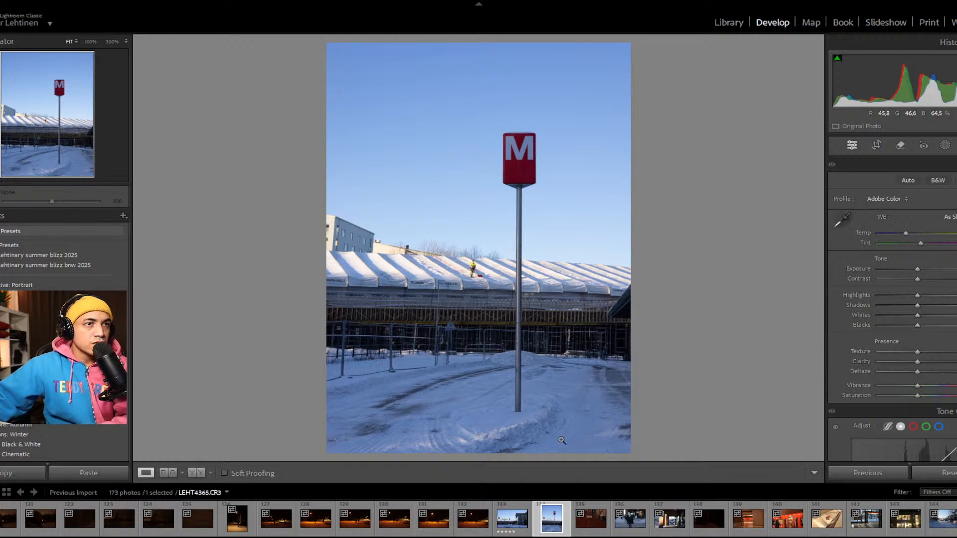
Step: Compare the wide and vertical shots of the metro sign, LEHT4364 and LEHT4365, and rate LEHT4365 five stars
left_click(516, 511)
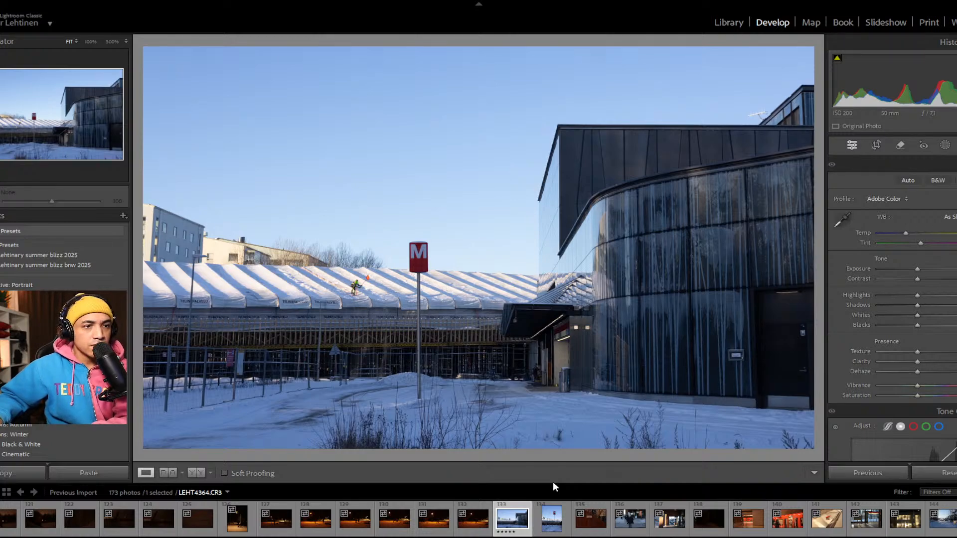
key("Right")
key("5")
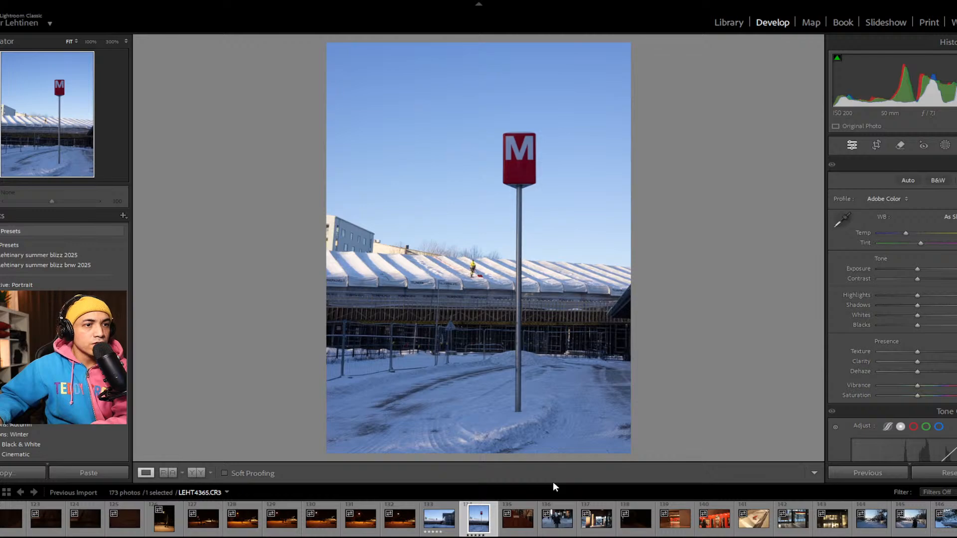
Step: Browse the following photos and give five stars to the Kamppi station photo LEHT4378 and the red train photo LEHT4381
key("Right")
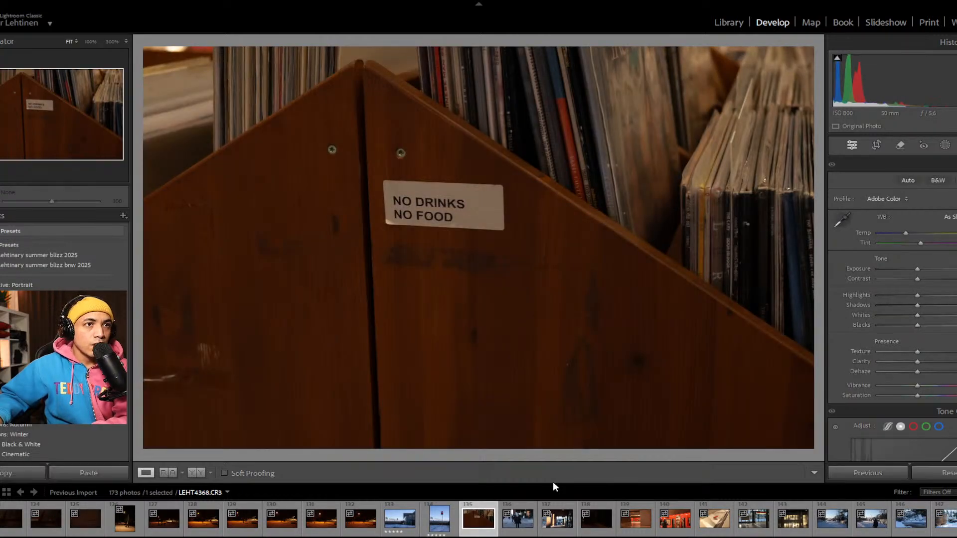
key("Right")
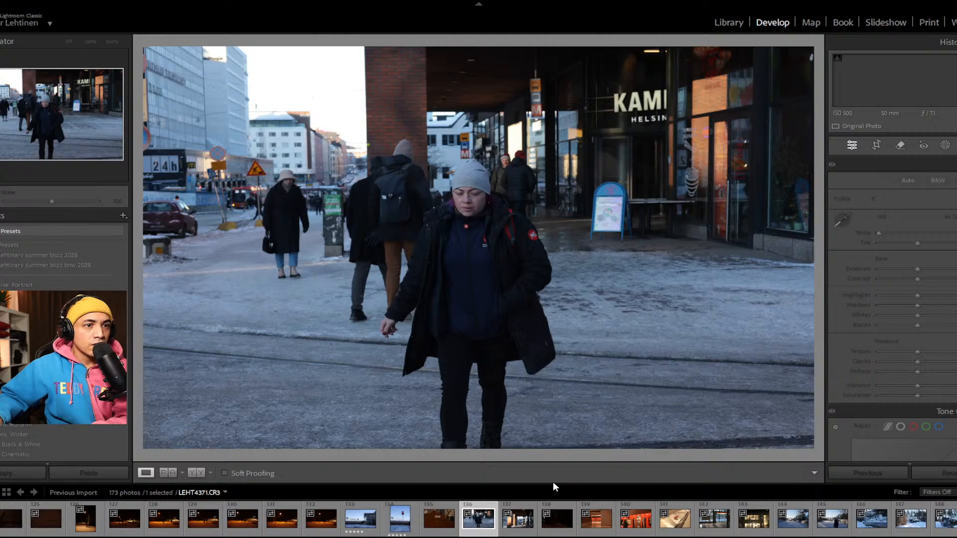
key("Right")
key("Right")
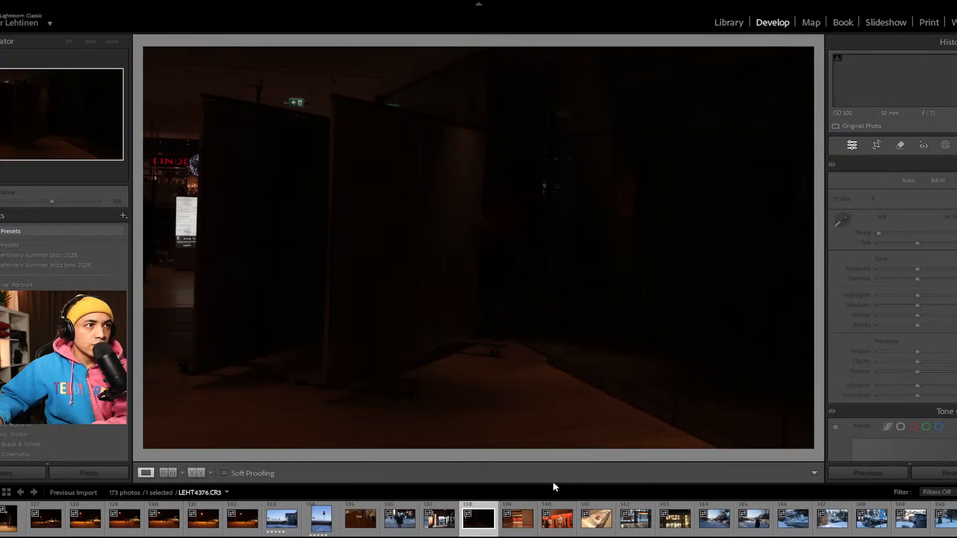
key("Right")
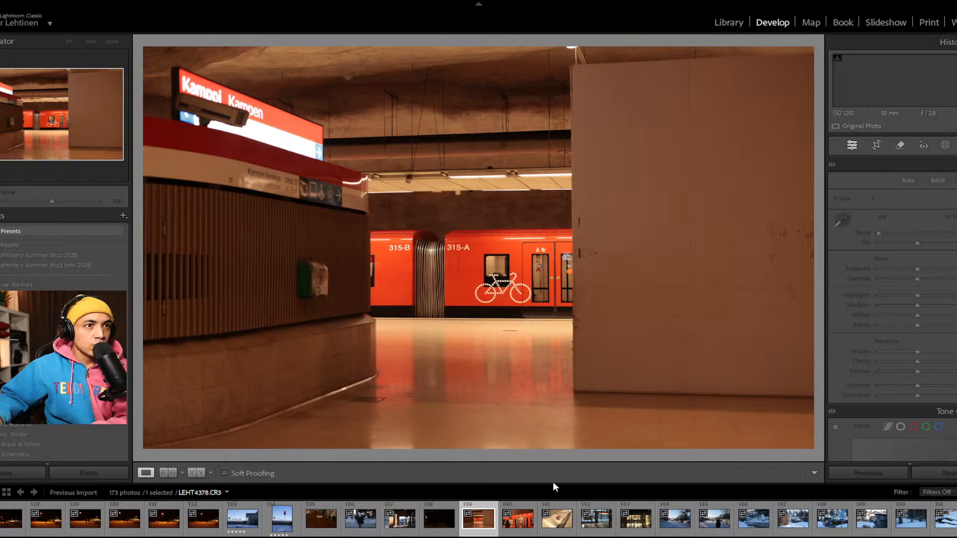
key("Right")
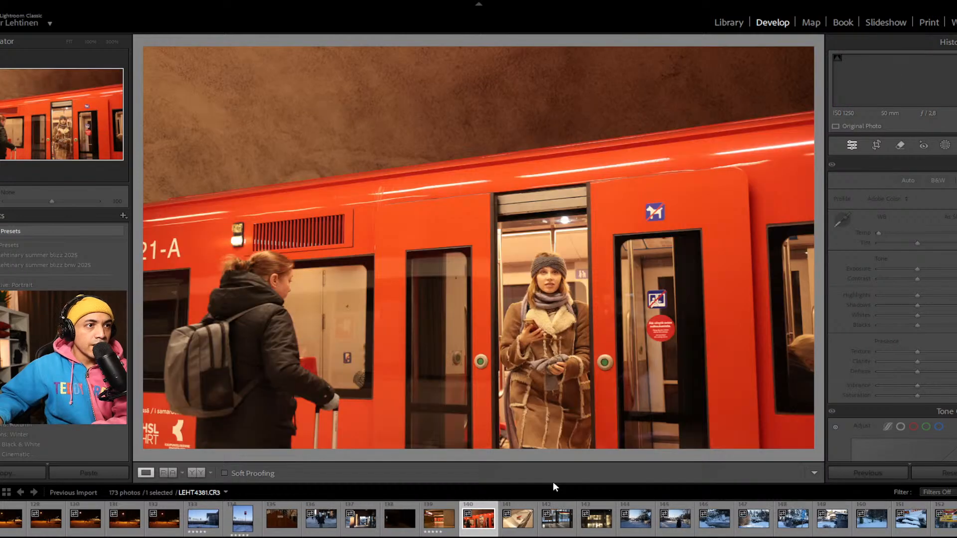
key("Right")
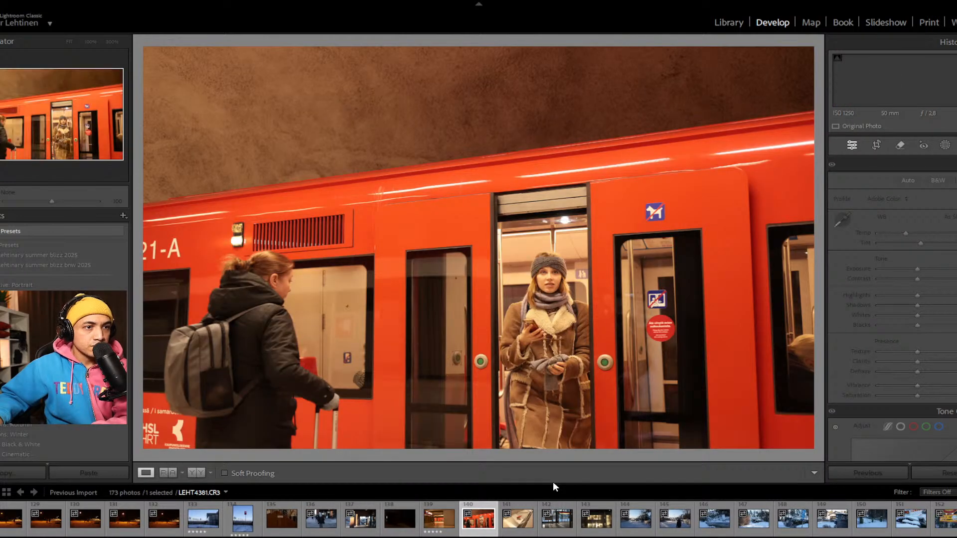
key("Right")
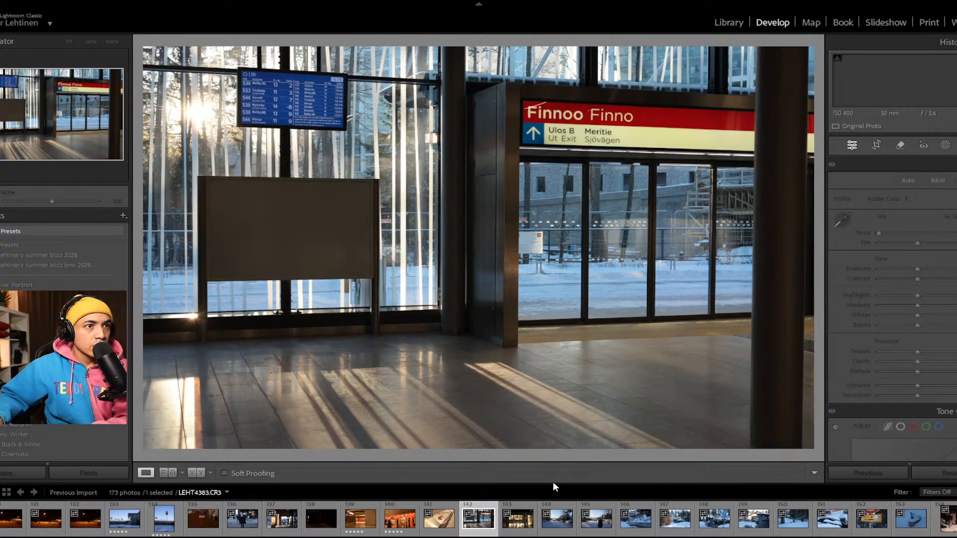
Step: Review the sunlit hall, snowy street, boat, mailbox and road sign photos from LEHT4384 through LEHT4393 for possible picks
key("Right")
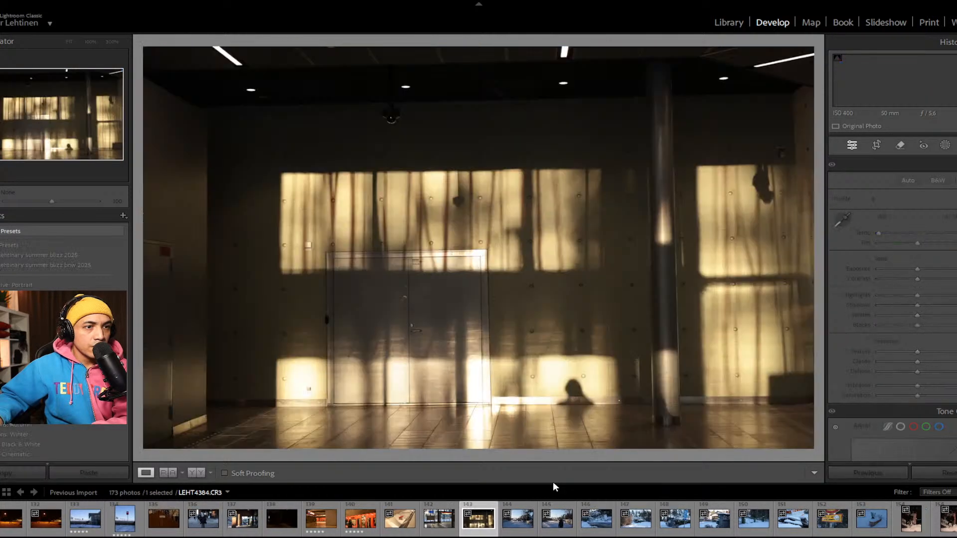
key("Right")
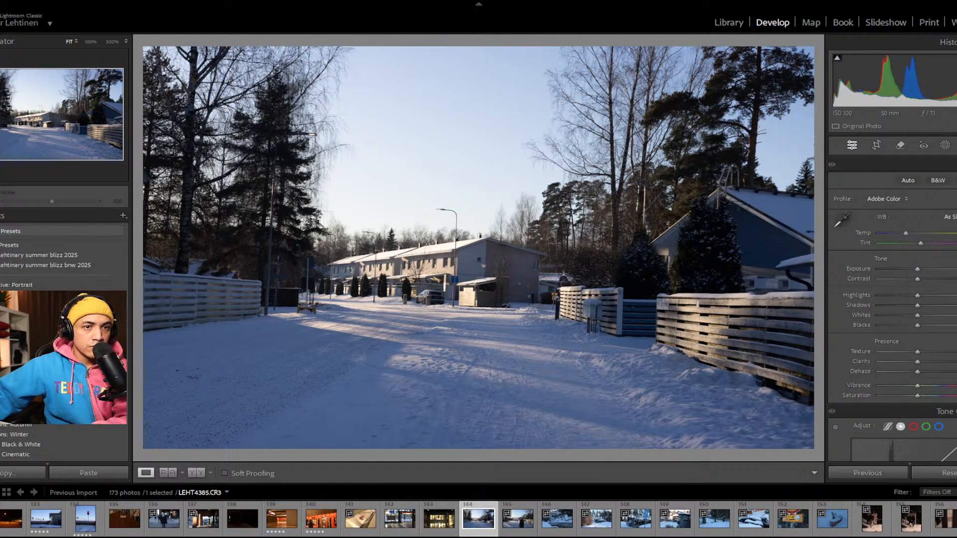
key("Right")
key("Right")
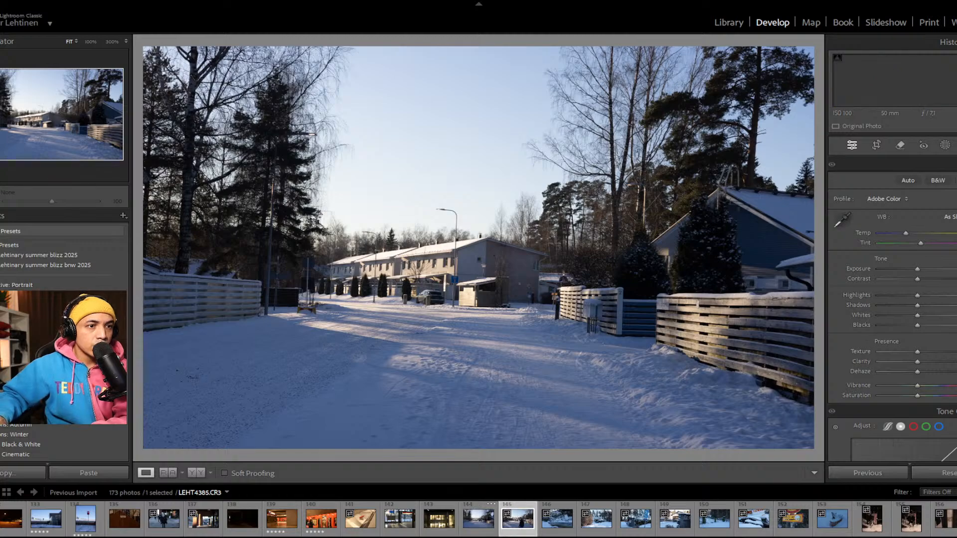
key("Right")
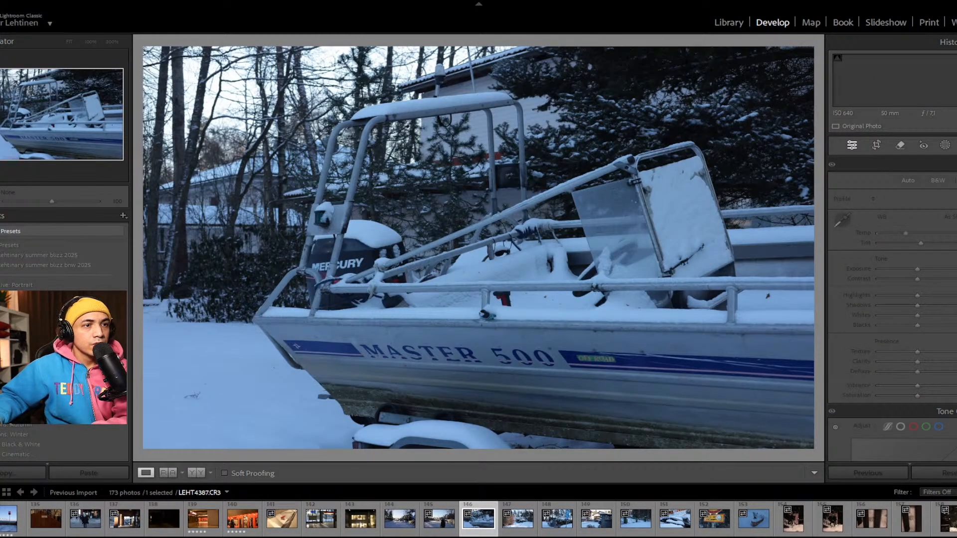
key("Right")
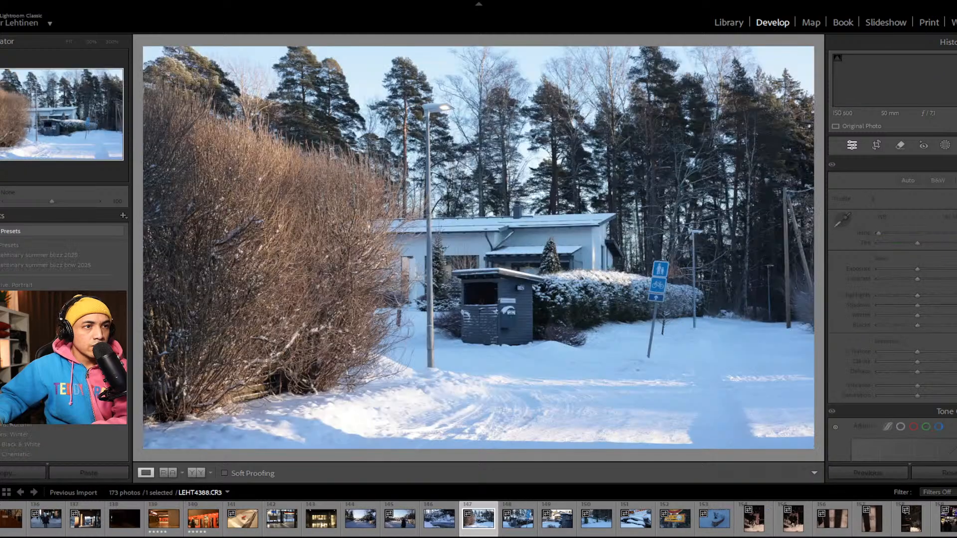
key("Right")
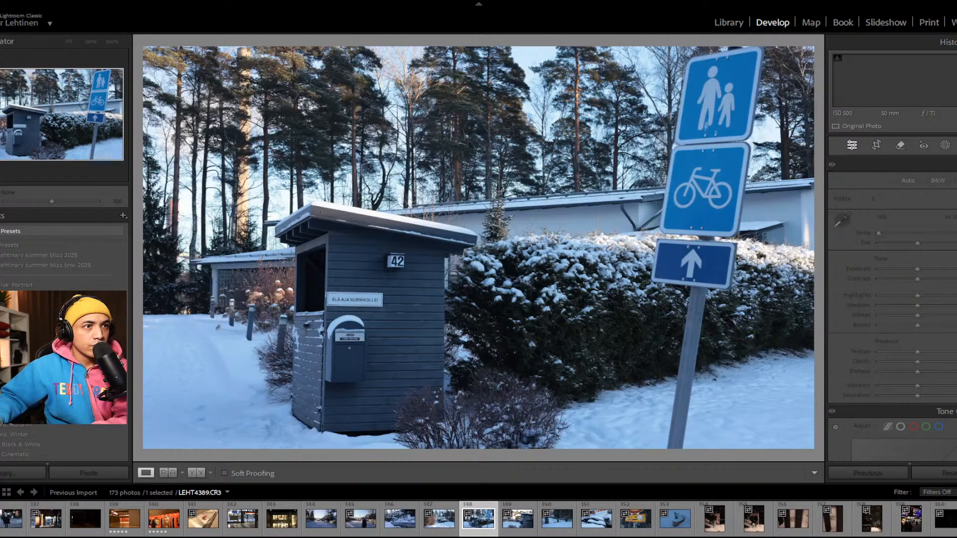
key("Right")
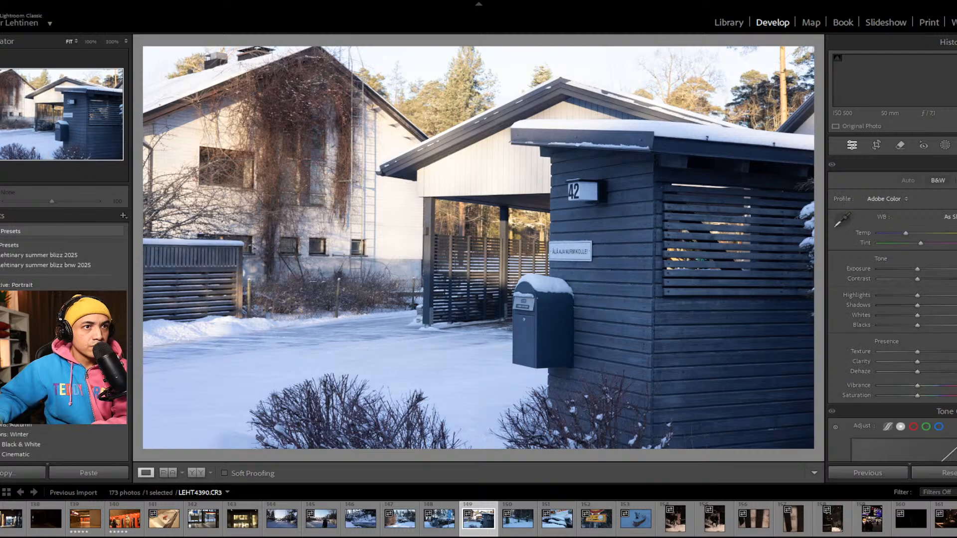
key("Right")
key("Right")
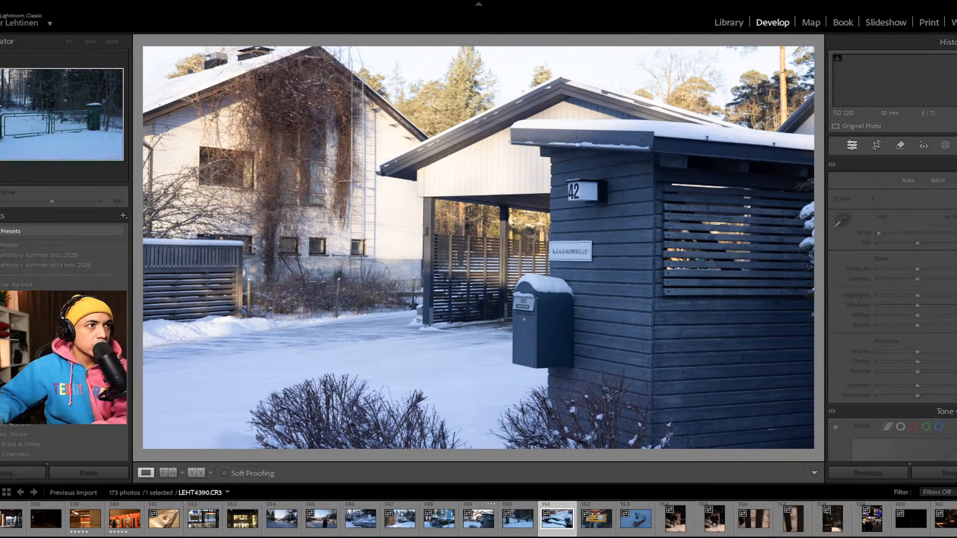
key("Right")
Step: Rate the staircase photo LEHT4395 five stars and check its sharpness at 100% on the snow, posters and both men's faces
key("Right")
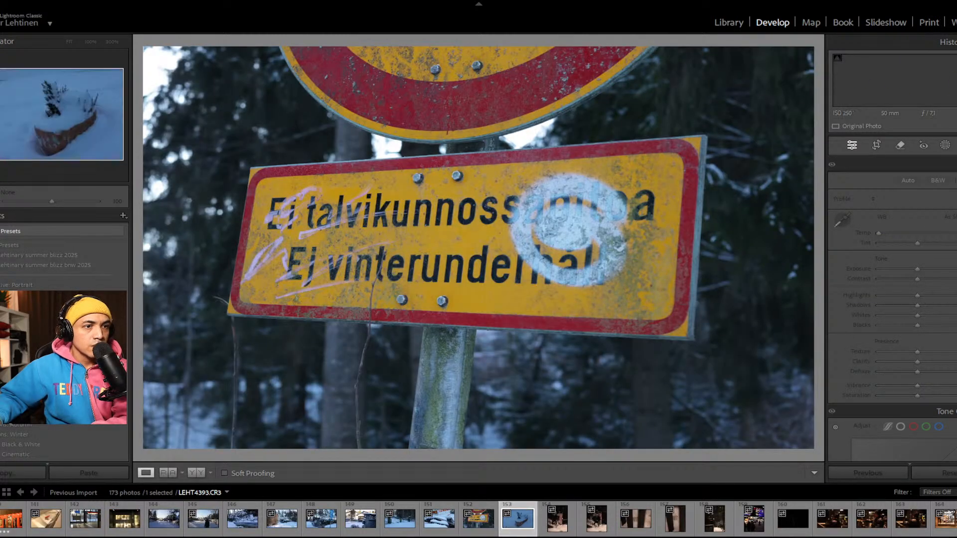
key("Right")
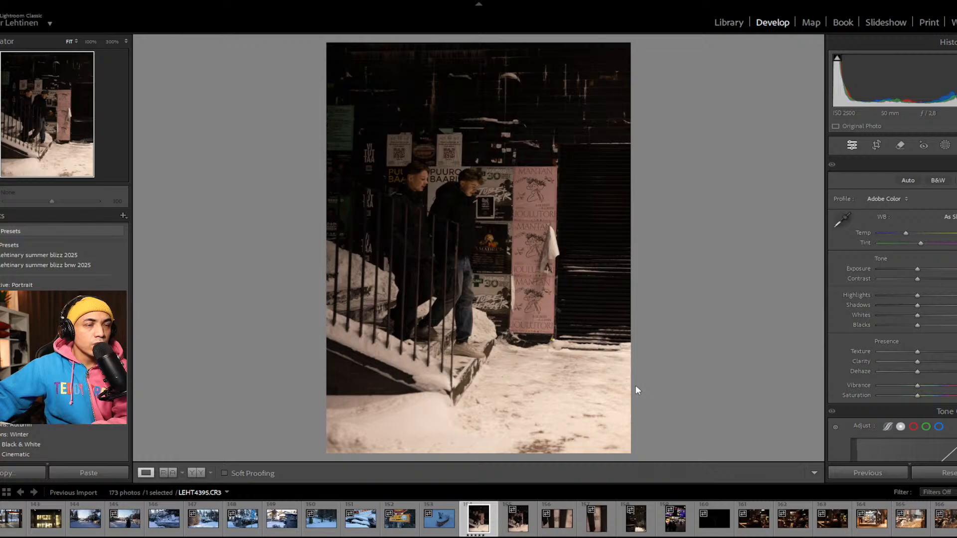
left_click(525, 374)
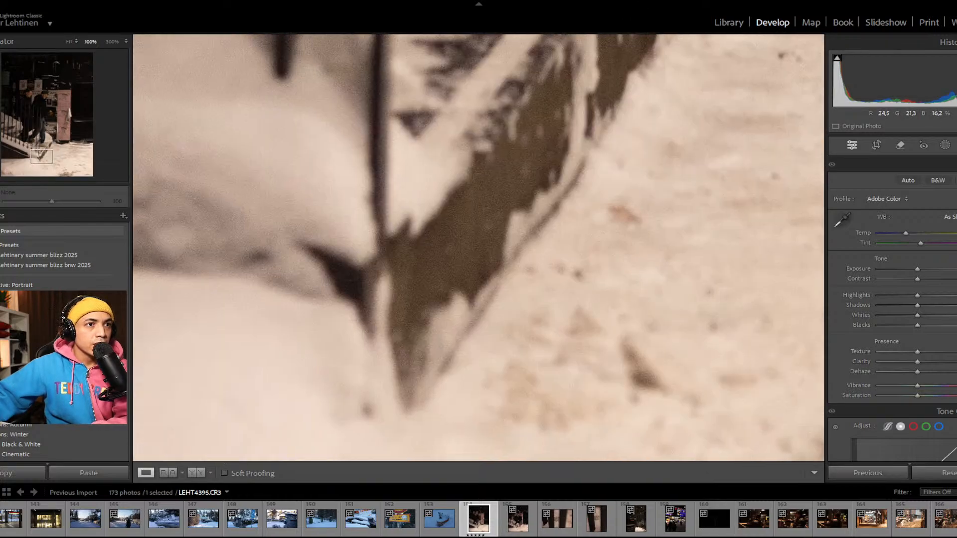
left_click_drag(557, 196, 355, 409)
left_click_drag(689, 197, 506, 500)
left_click_drag(633, 244, 506, 480)
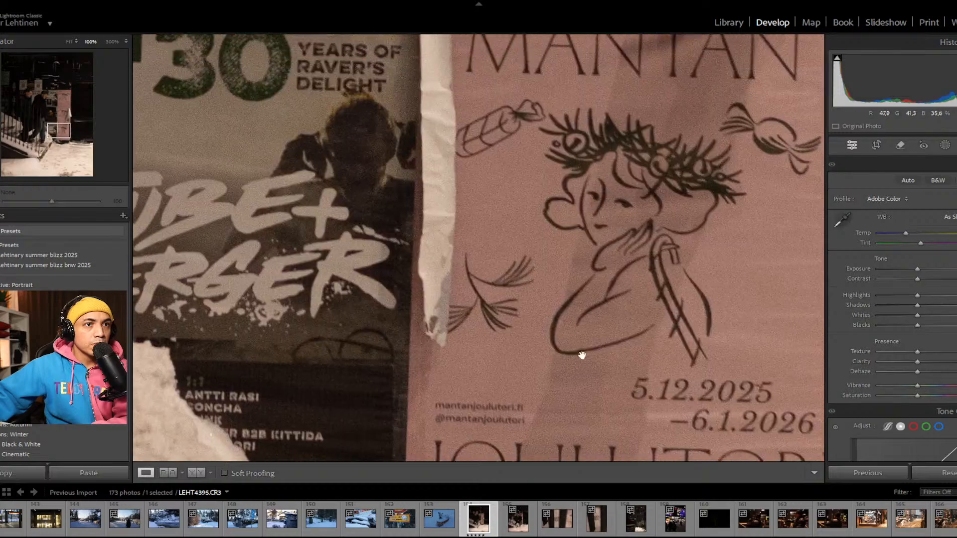
left_click(578, 357)
left_click(511, 199)
left_click_drag(507, 188, 712, 300)
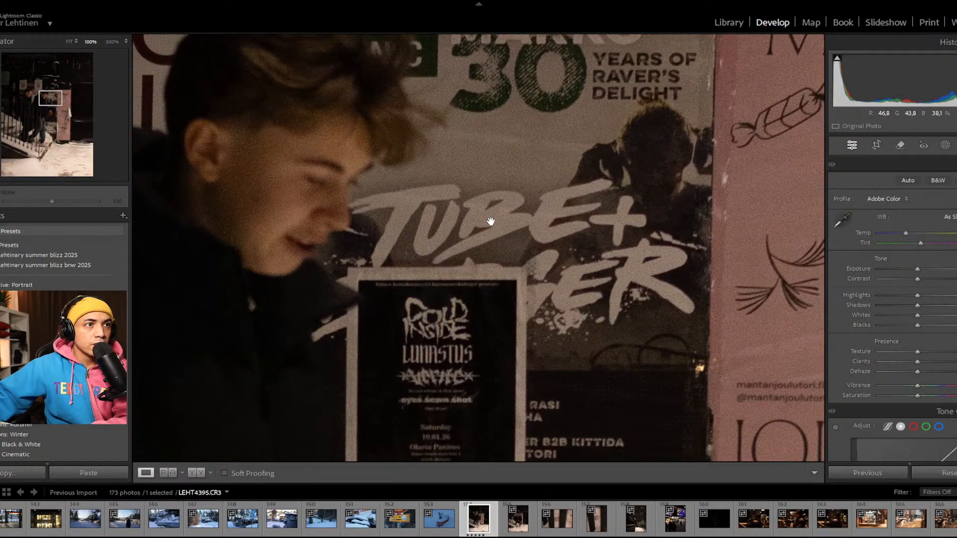
left_click(490, 223)
left_click(415, 175)
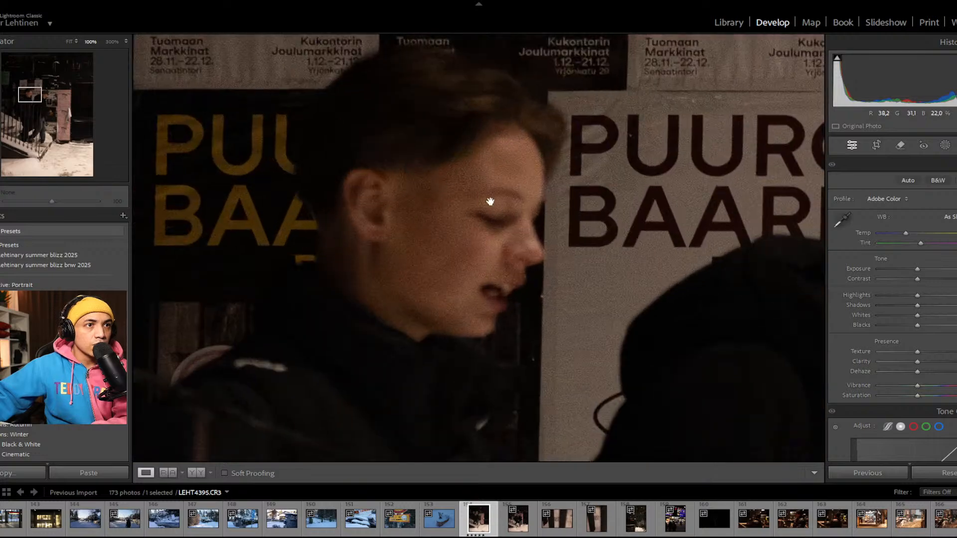
left_click(670, 231)
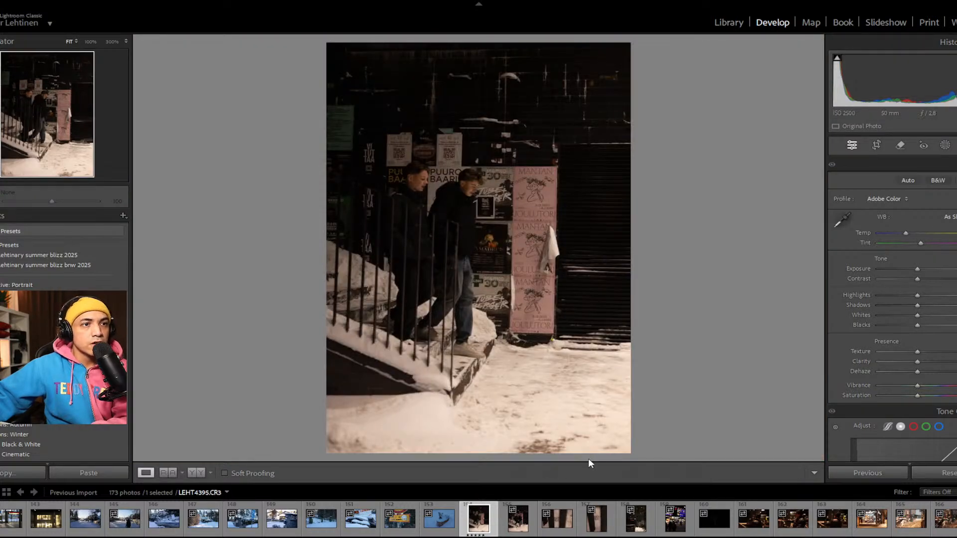
Step: Check the face of the man in front at 100% in LEHT4396 and rate the photo five stars
key("Right")
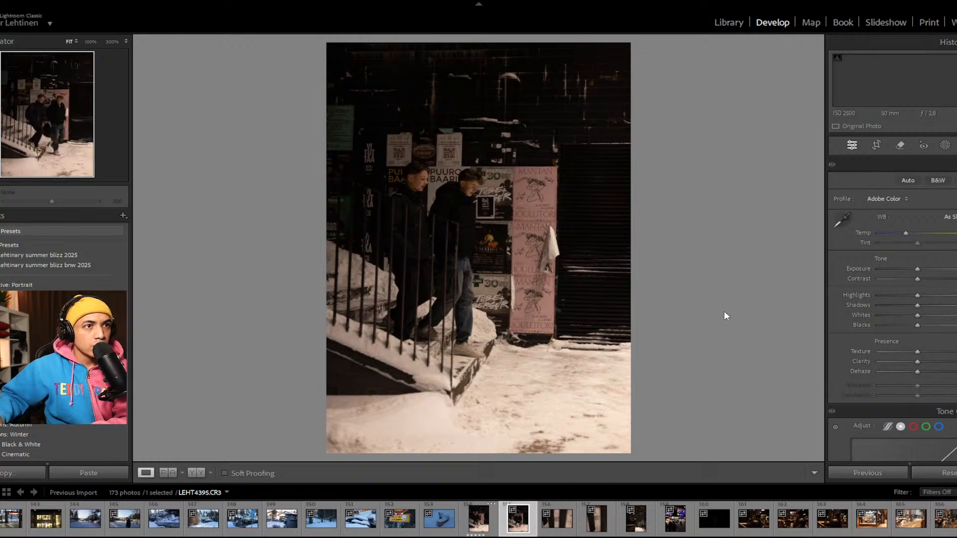
left_click(518, 200)
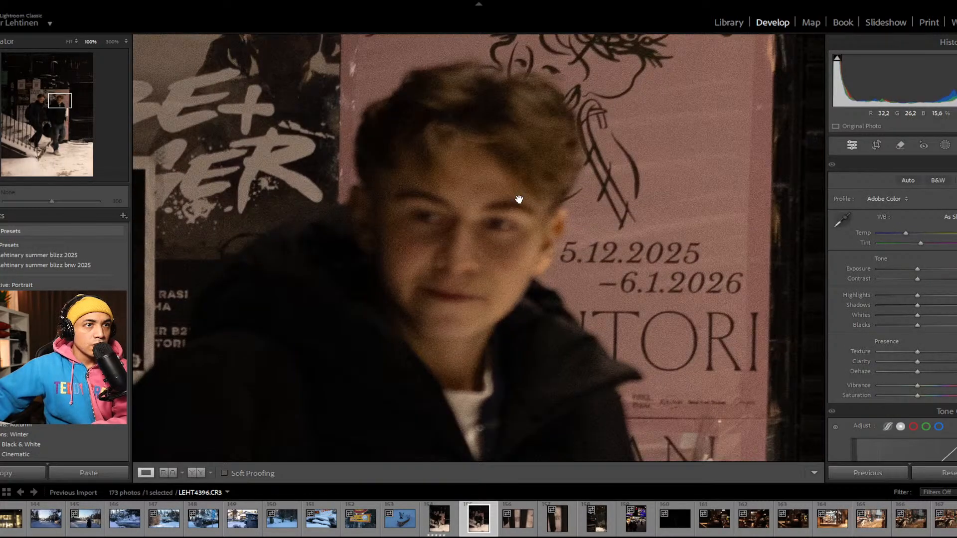
left_click(518, 200)
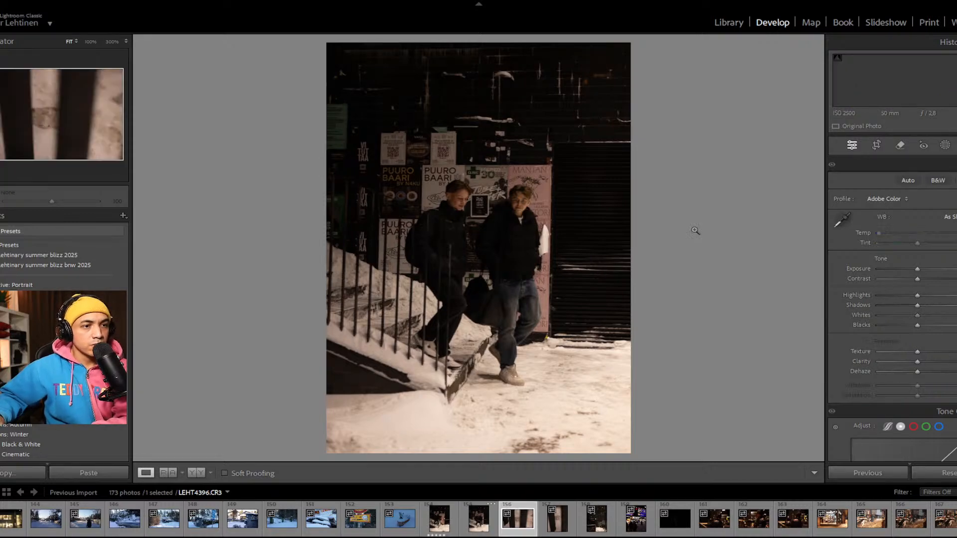
key("Right")
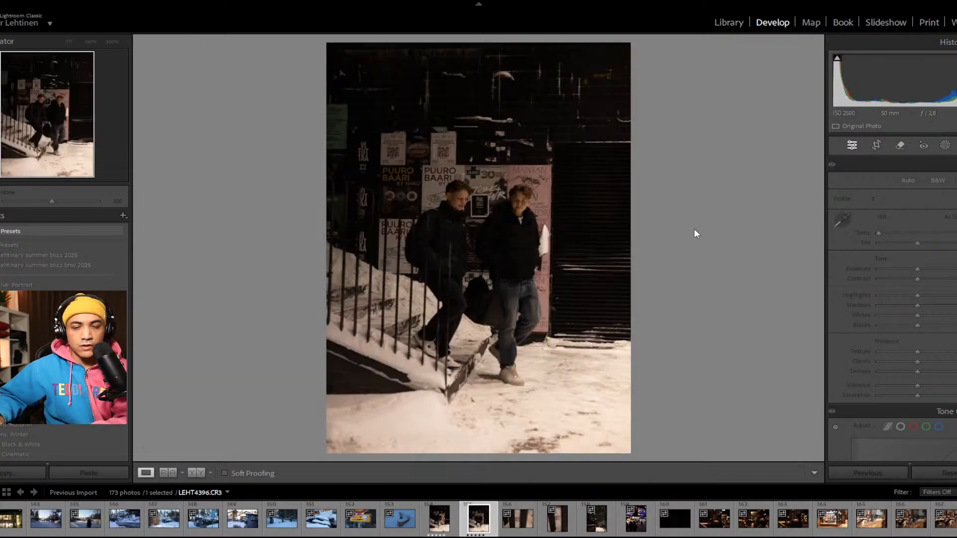
Step: Rate the vertical photo of the snow patch between dark bars, LEHT4398, five stars and continue to LEHT4399
key("Right")
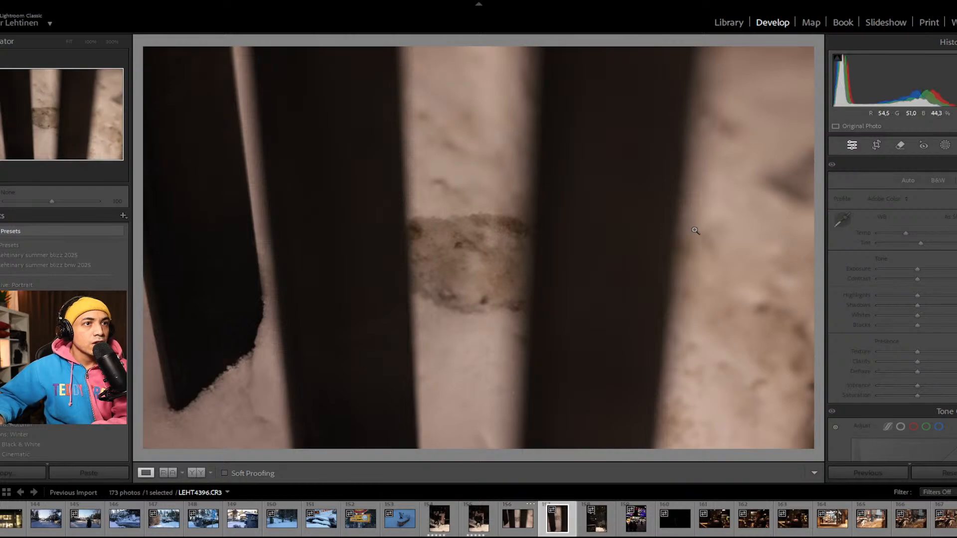
key("Right")
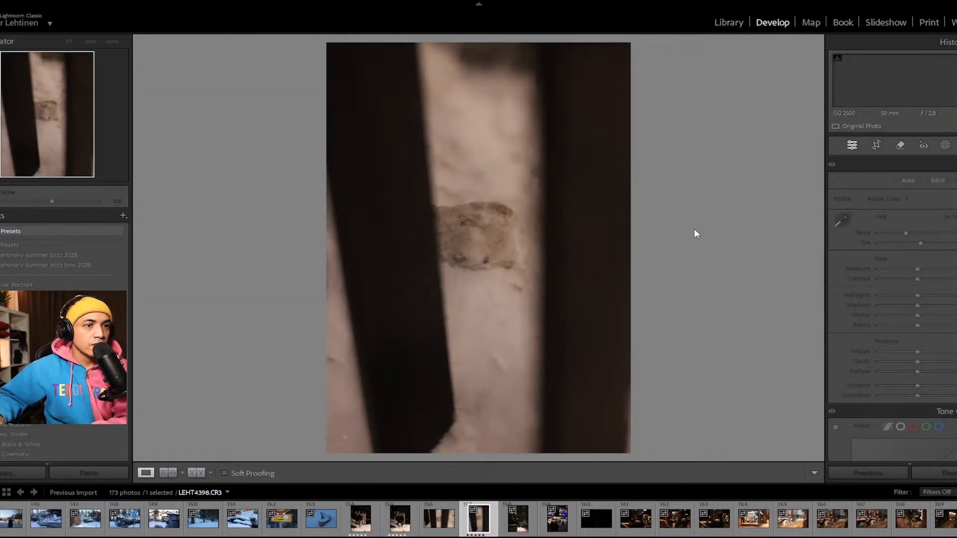
key("Right")
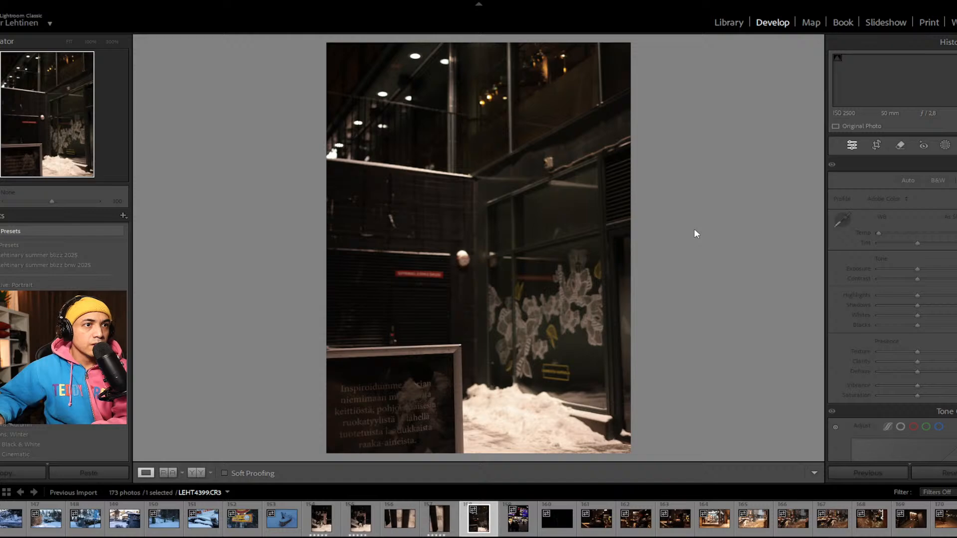
Step: Review the Kamppi night photo LEHT4400 against the dark building corner photo LEHT4399
key("Right")
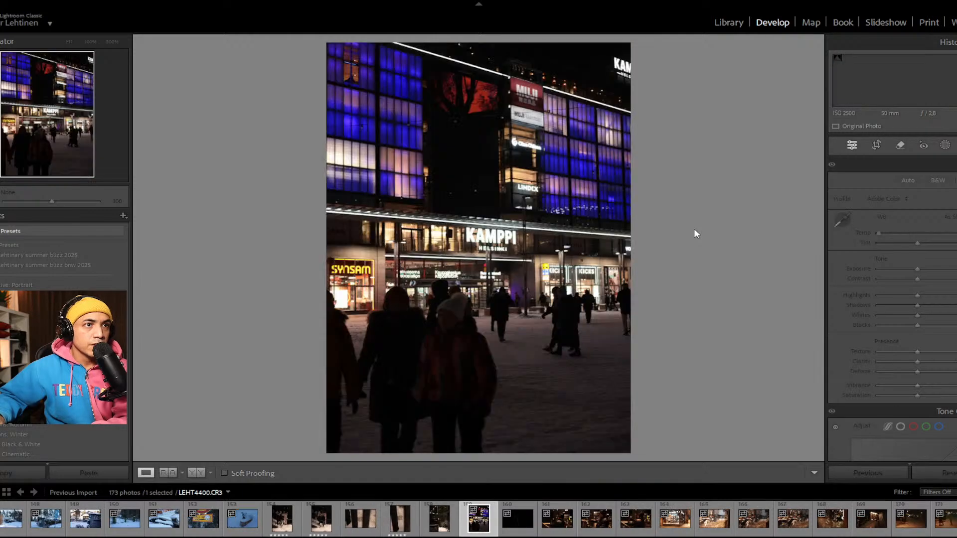
key("Left")
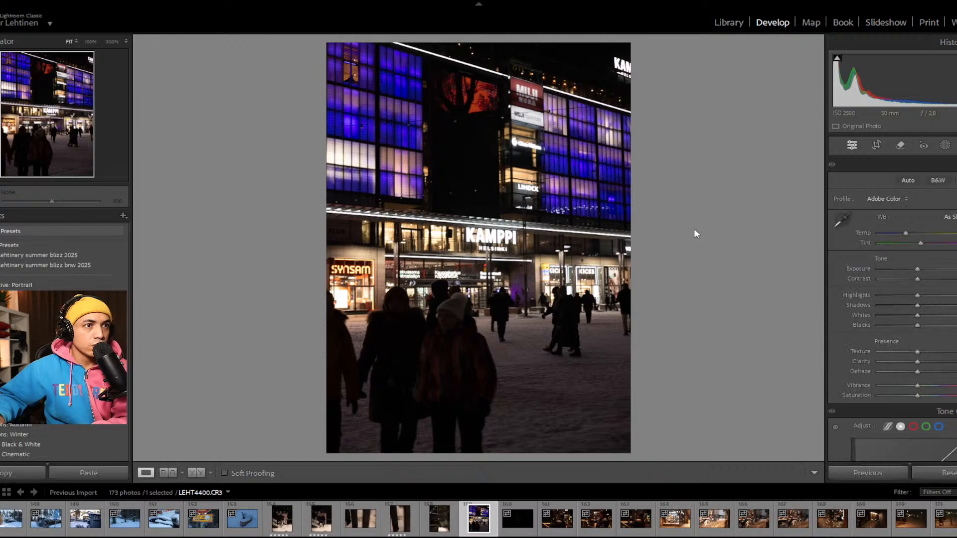
key("Left")
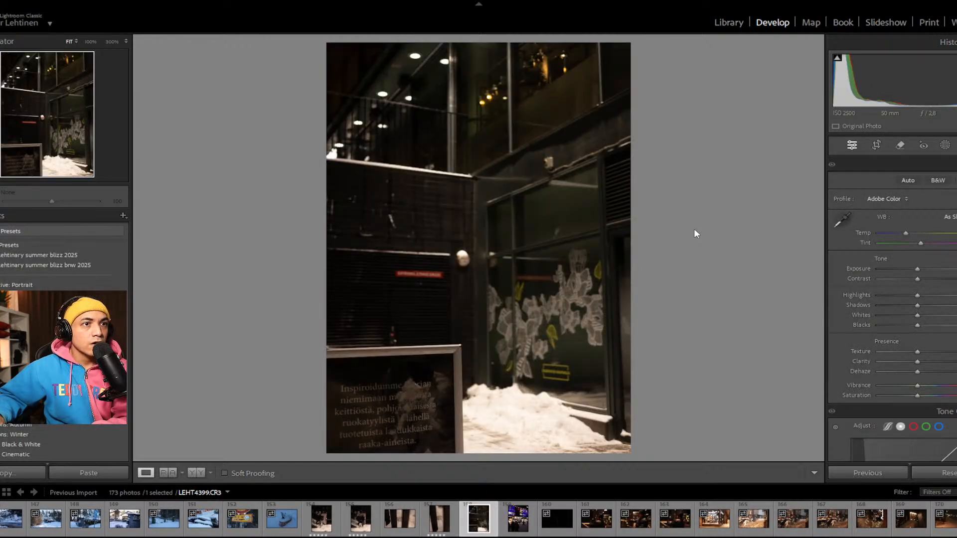
key("Right")
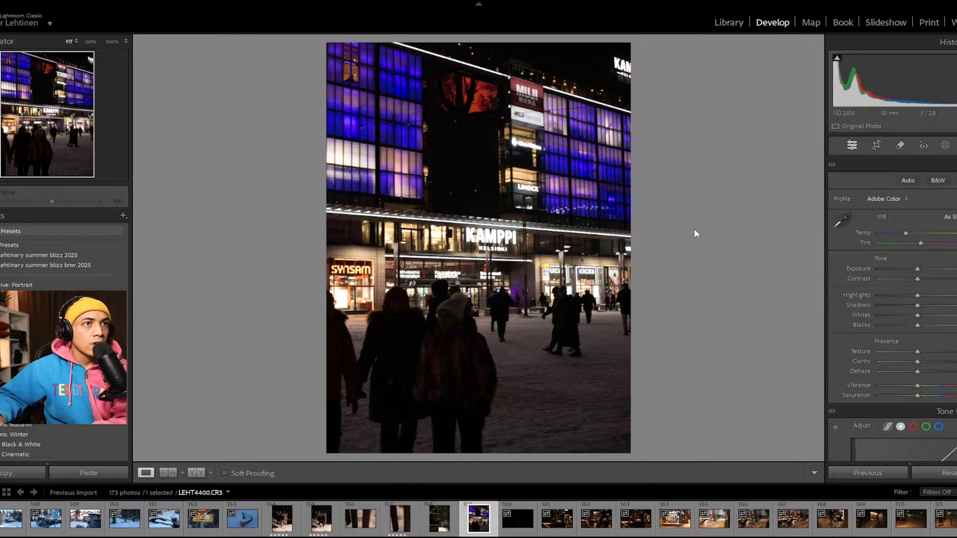
Step: Review photos LEHT4401 to LEHT4404, rating the profile shot of the man operating a small camera, LEHT4403, five stars
key("Right")
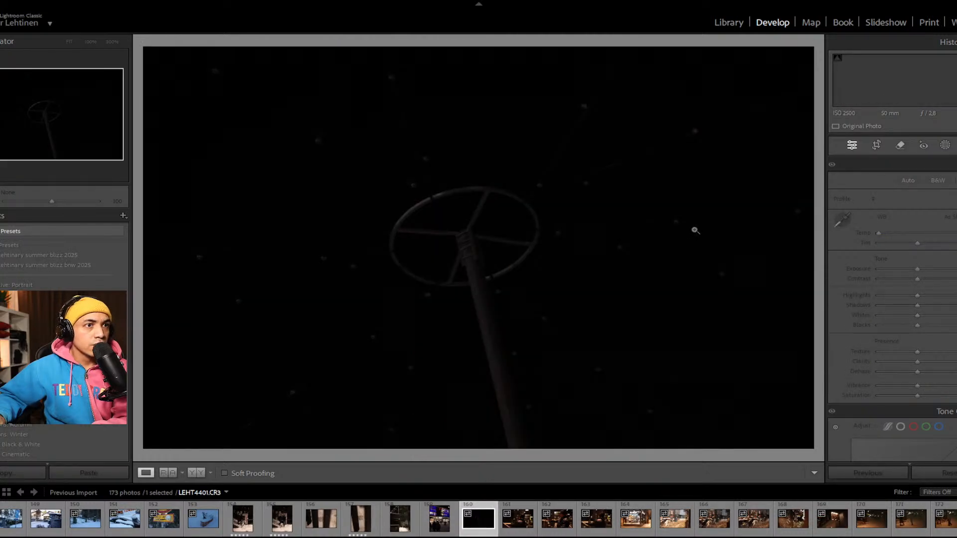
key("Right")
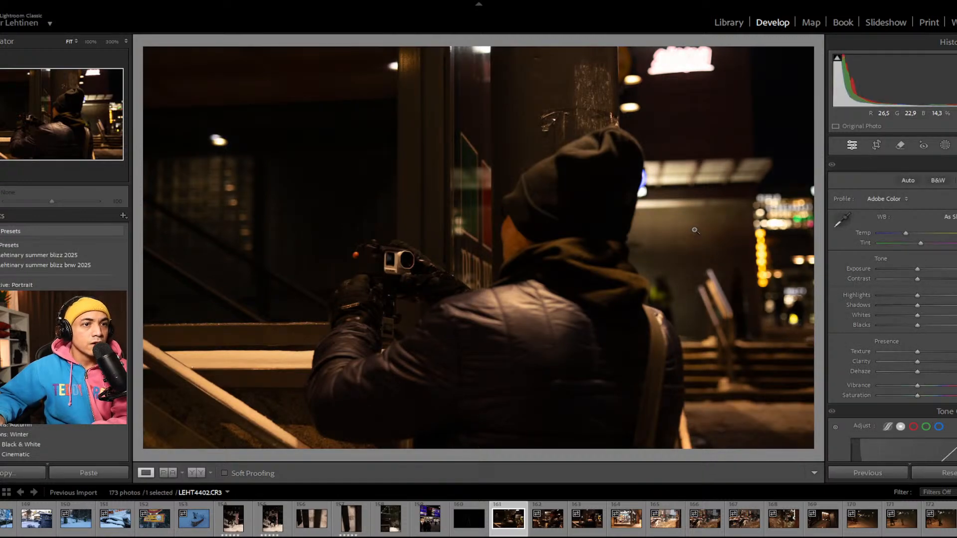
key("Right")
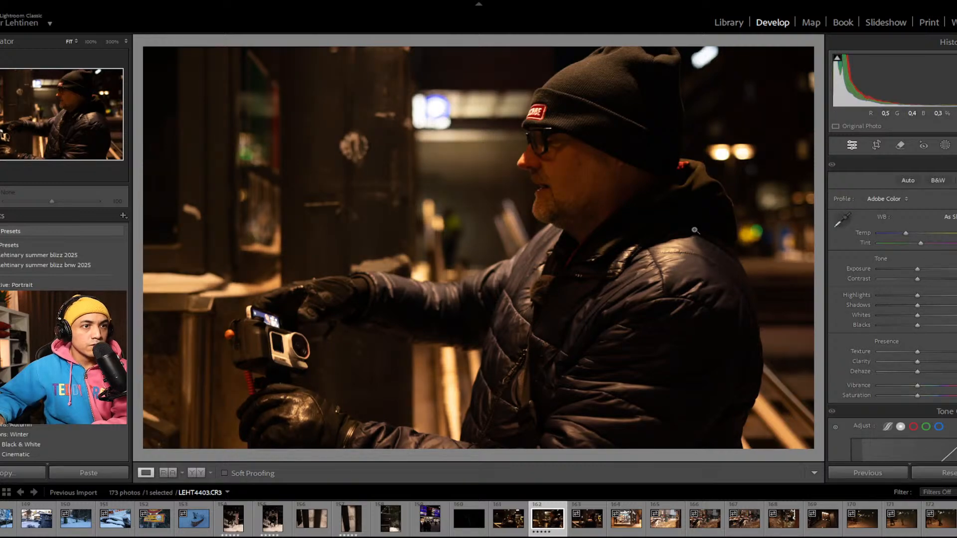
key("Right")
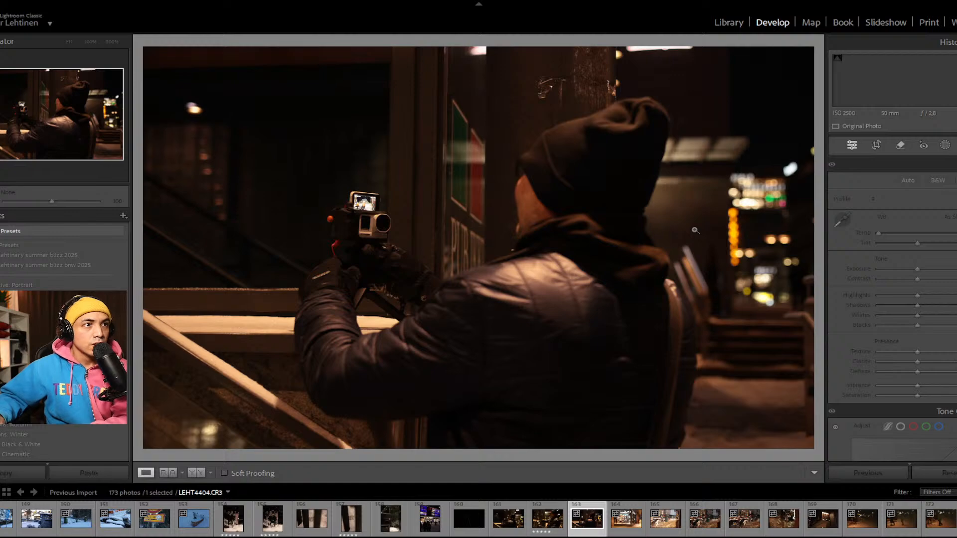
Step: Rate the Parturi Kampaamo shopfront photo LEHT4405 and the brighter seated barber photo LEHT4406 five stars
key("Right")
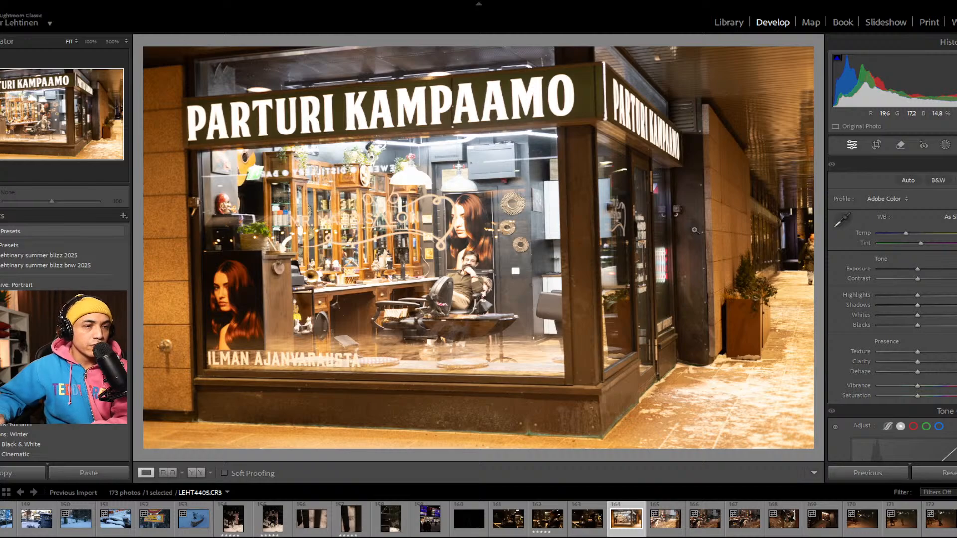
key("5")
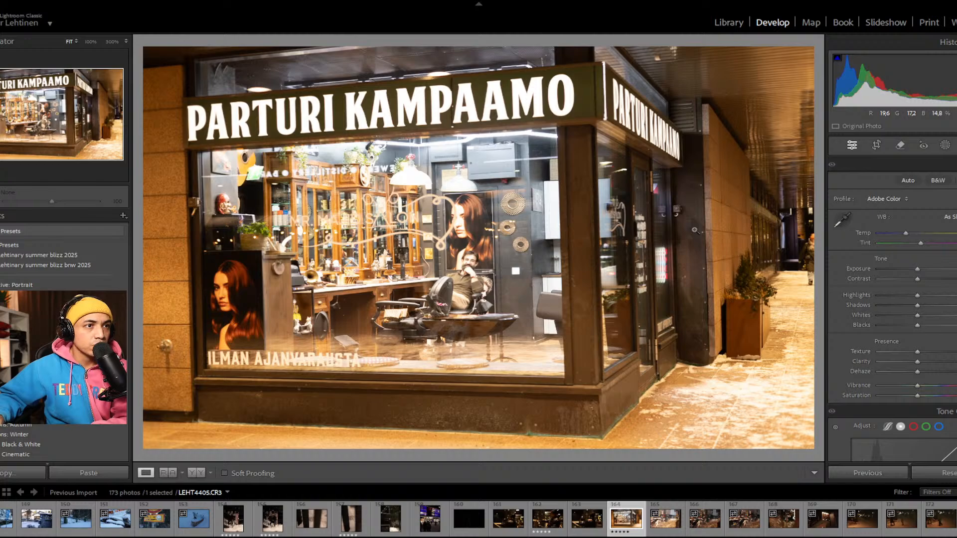
key("Right")
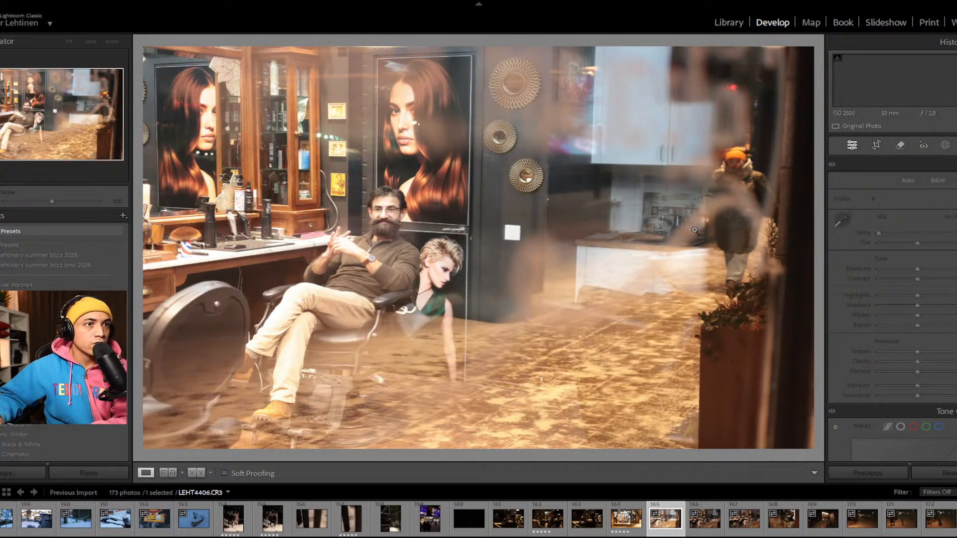
key("5")
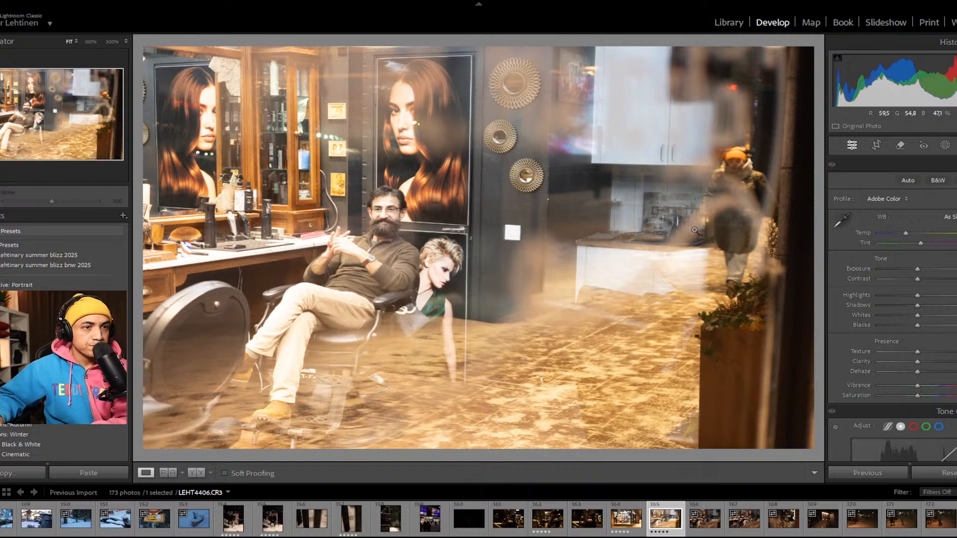
Step: Rate the seated barber photos LEHT4407 and LEHT4408, the statuette photo LEHT4409 and the salon sign photo LEHT4410 five stars
key("Right")
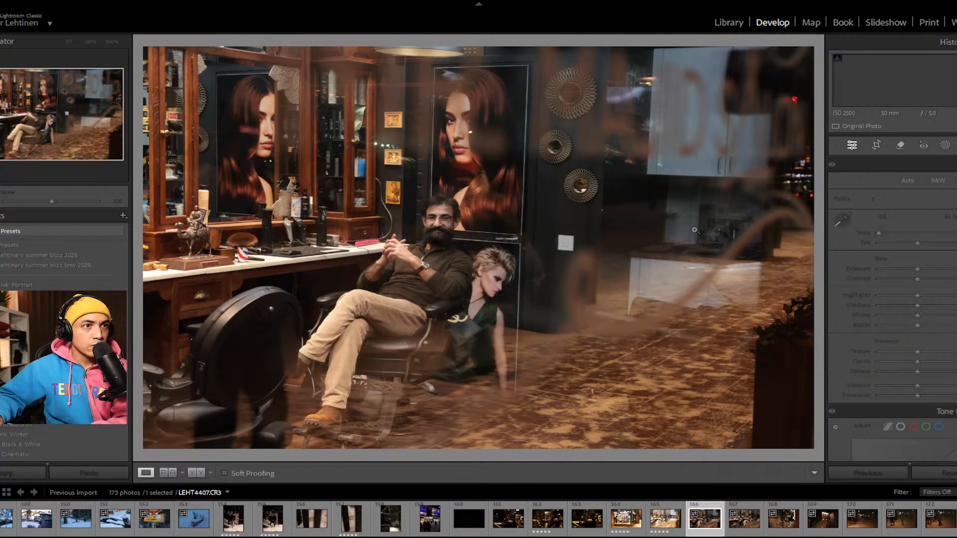
key("Right")
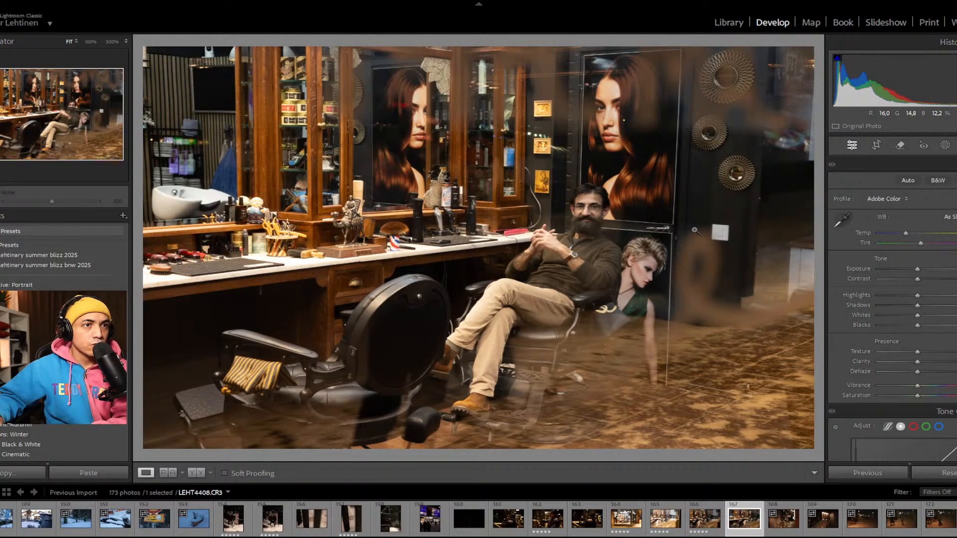
key("Right")
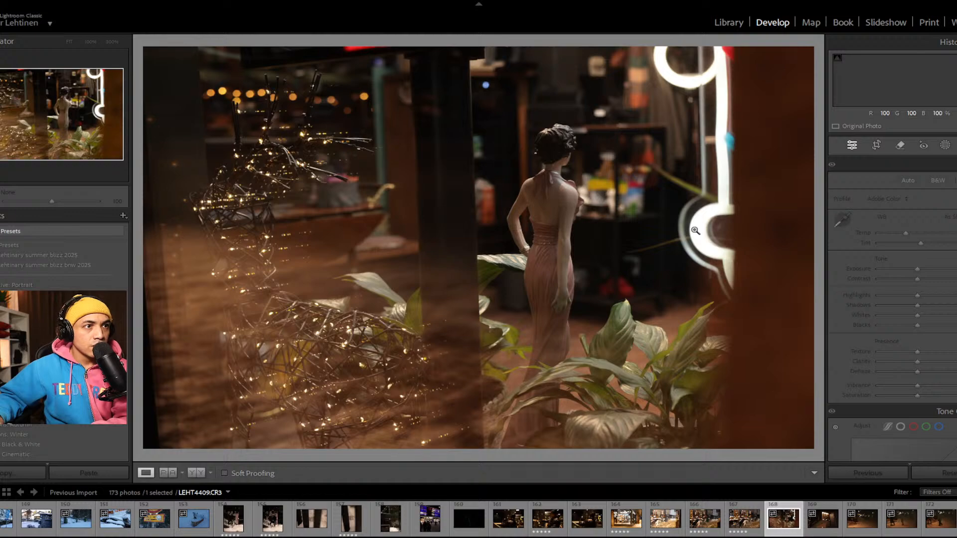
key("Right")
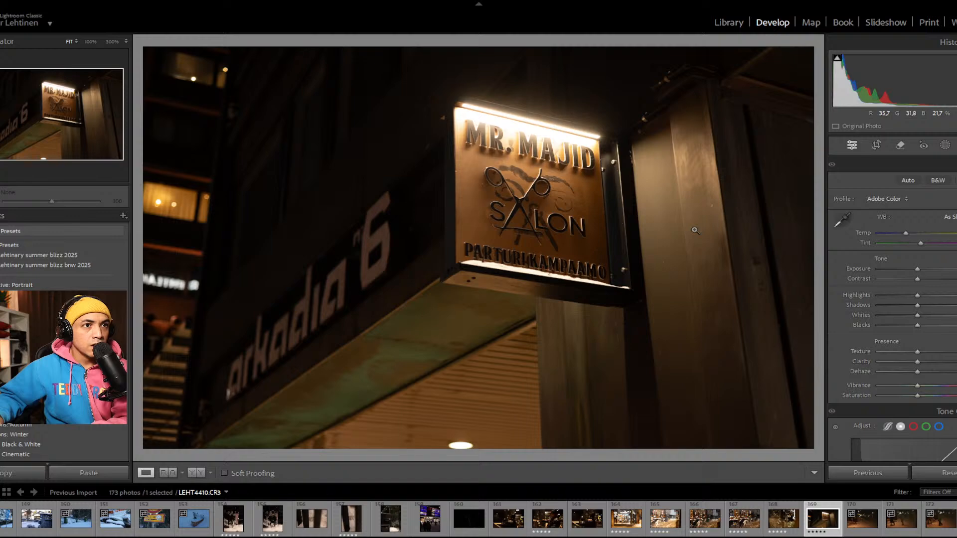
Step: Rate the blurred snowy street photo with two walkers, LEHT4412, five stars and compare it with the other closing shots, LEHT4411 to LEHT4414
key("Right")
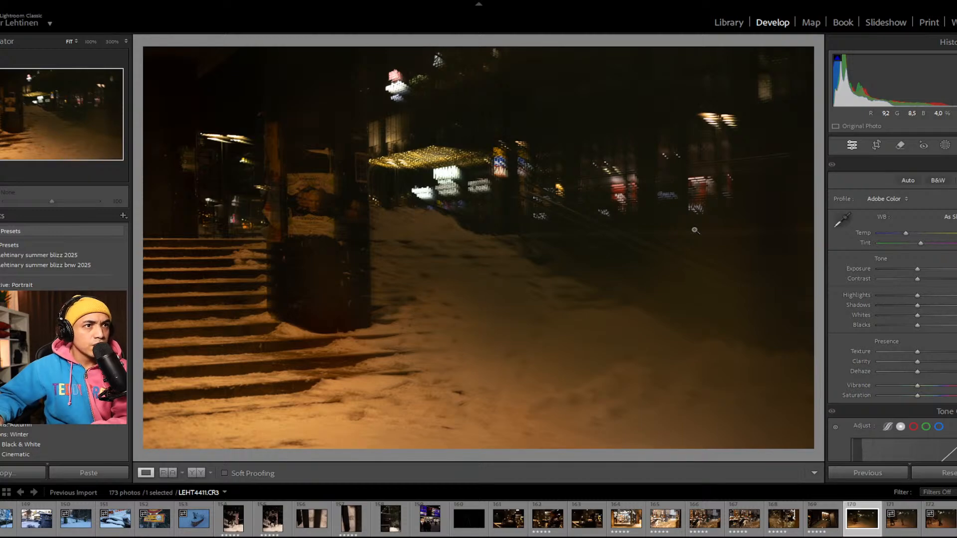
key("Right")
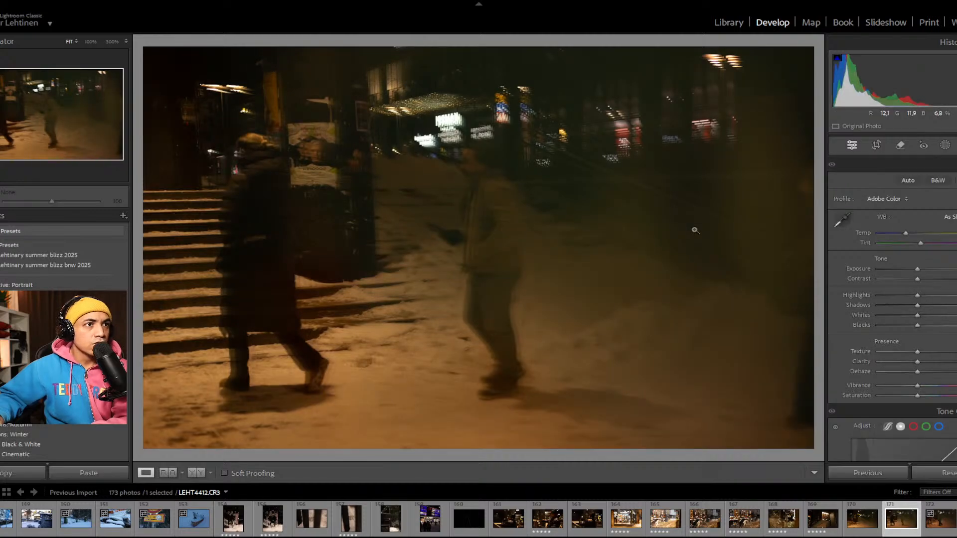
key("5")
key("Right")
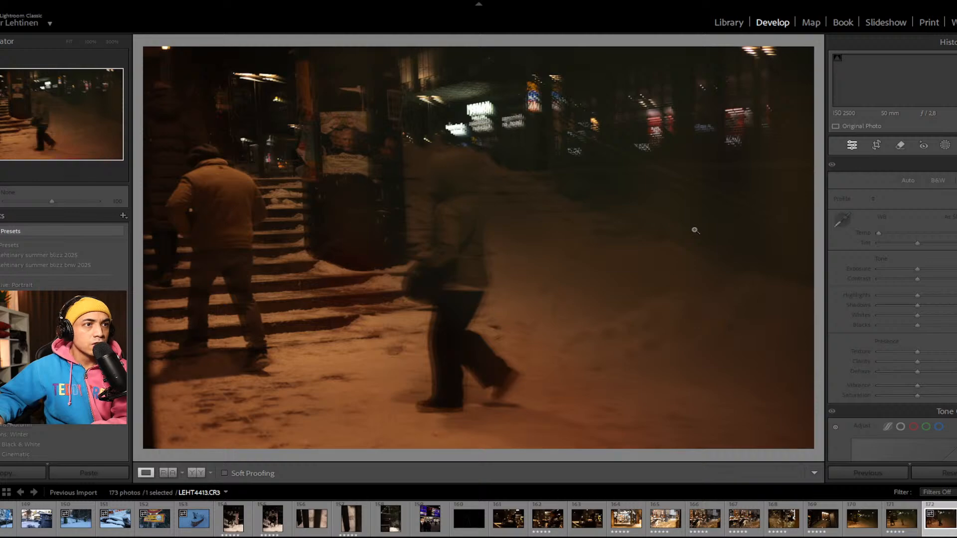
key("Right")
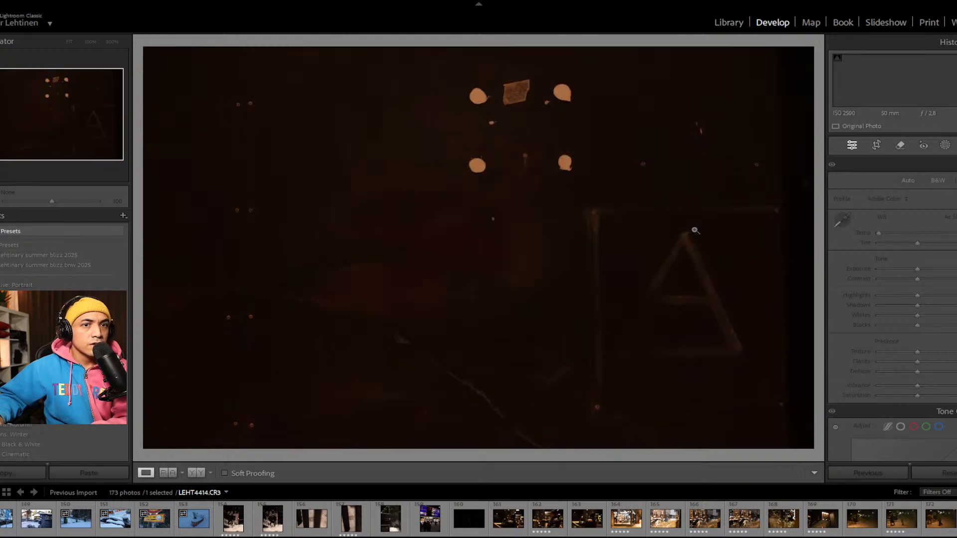
key("Left")
key("Left")
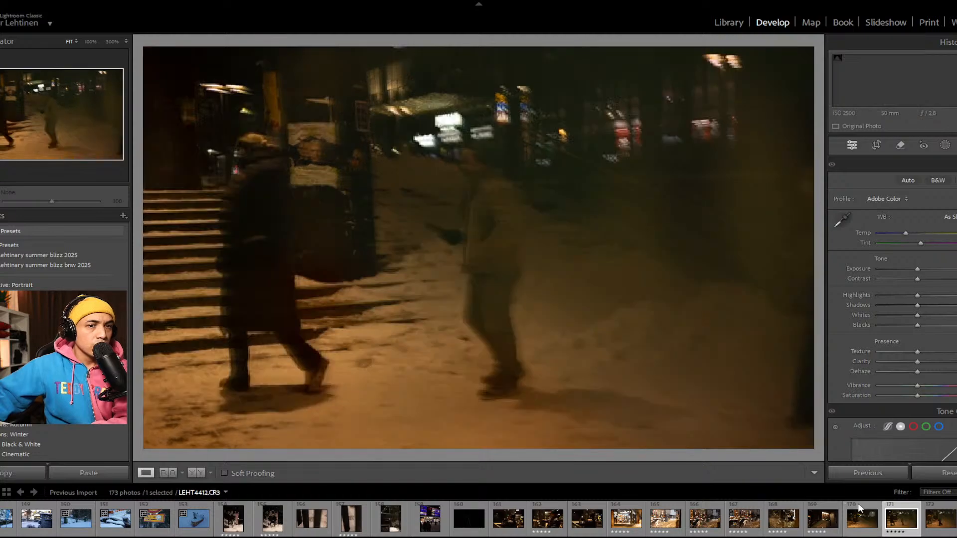
Step: Filter the filmstrip to show only rated photos and open the black-and-white portrait by the train at its start
scroll(479, 519, "up", 5)
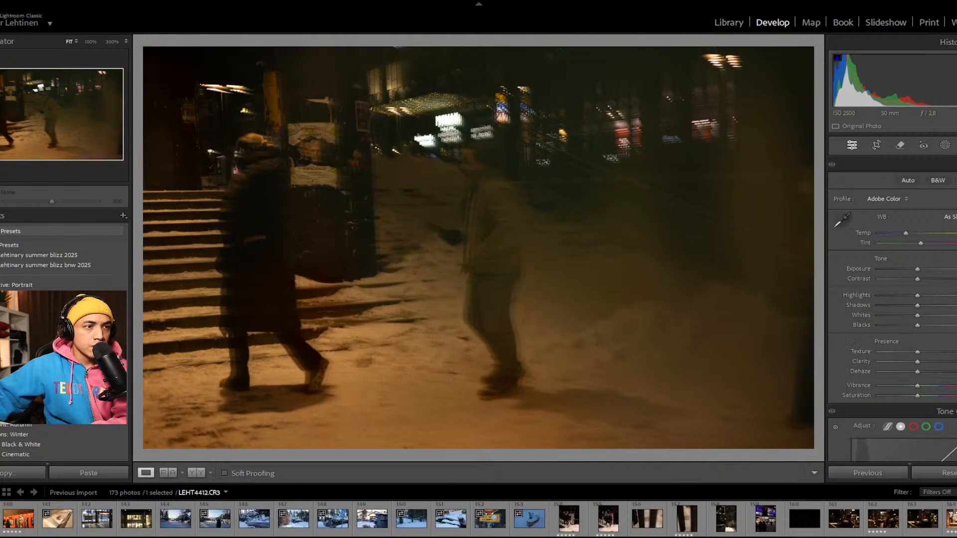
left_click(569, 519)
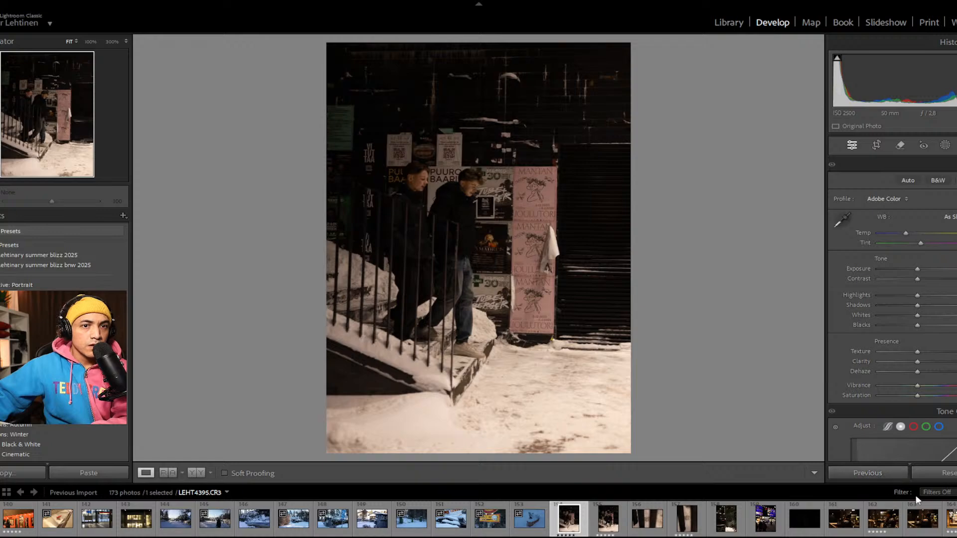
key("ctrl+l")
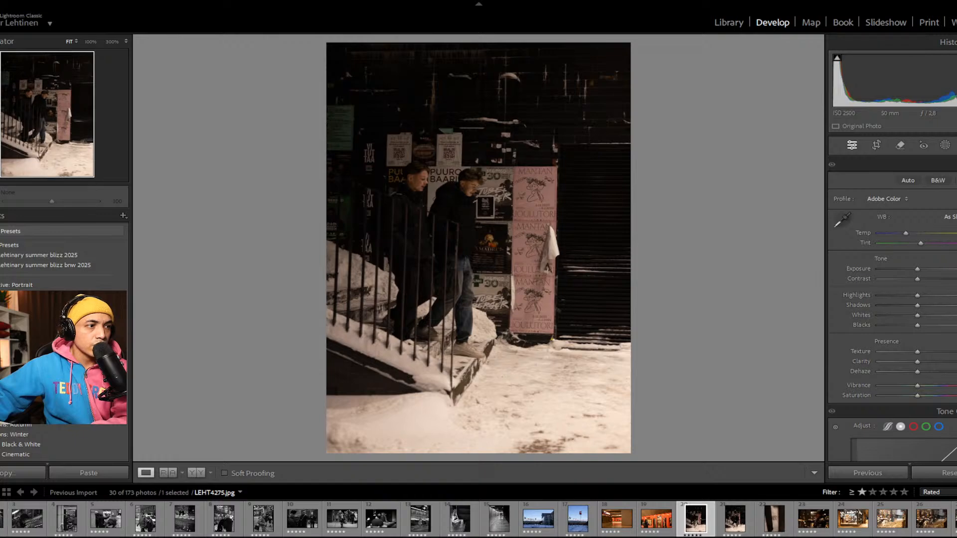
scroll(478, 519, "up", 1)
left_click(1, 519)
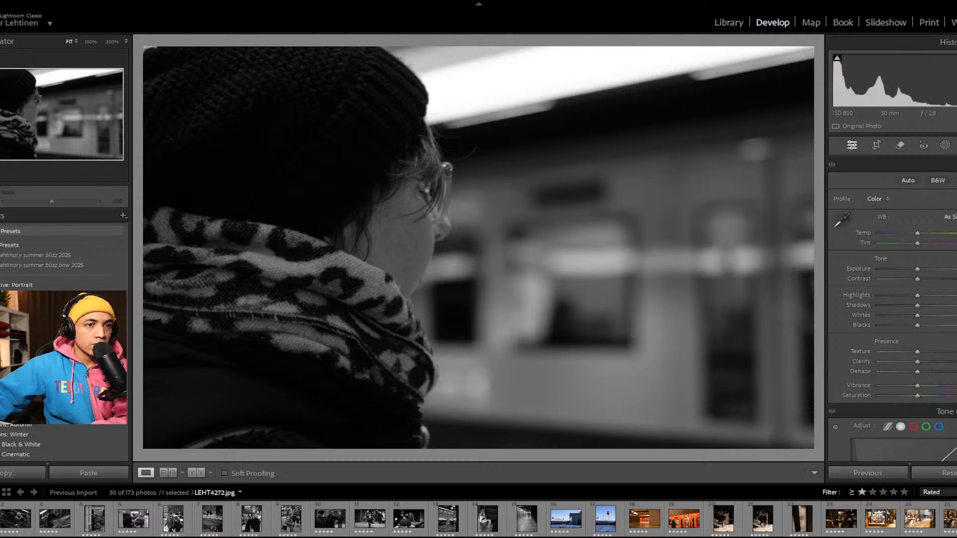
Step: Open the metro station photo LEHT4364 and inspect the worker shovelling snow on the roof at 100%
scroll(478, 519, "down", 2)
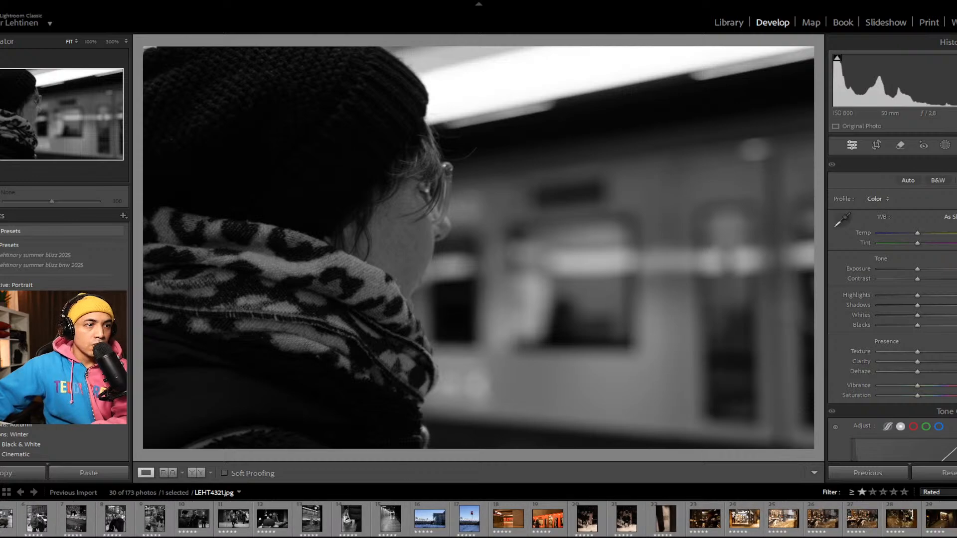
left_click(441, 508)
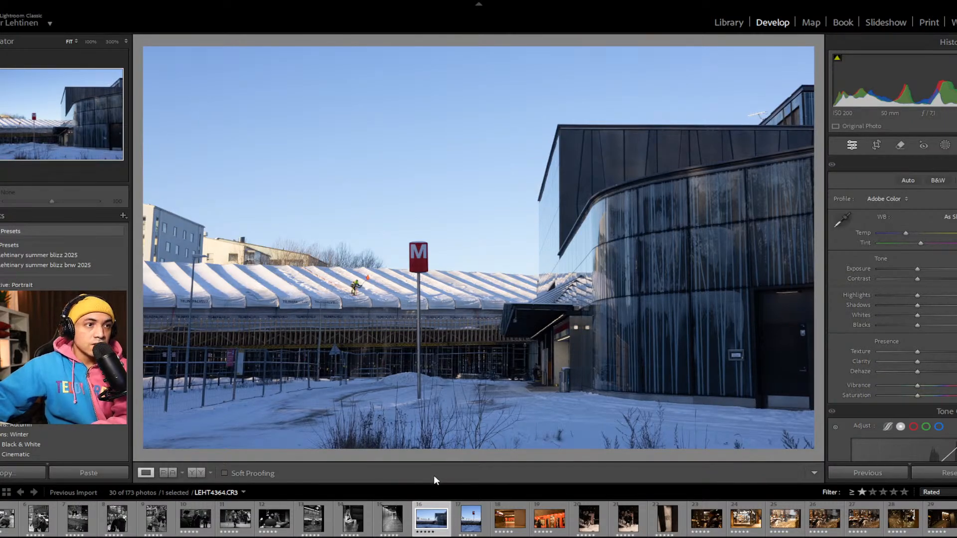
left_click(360, 289)
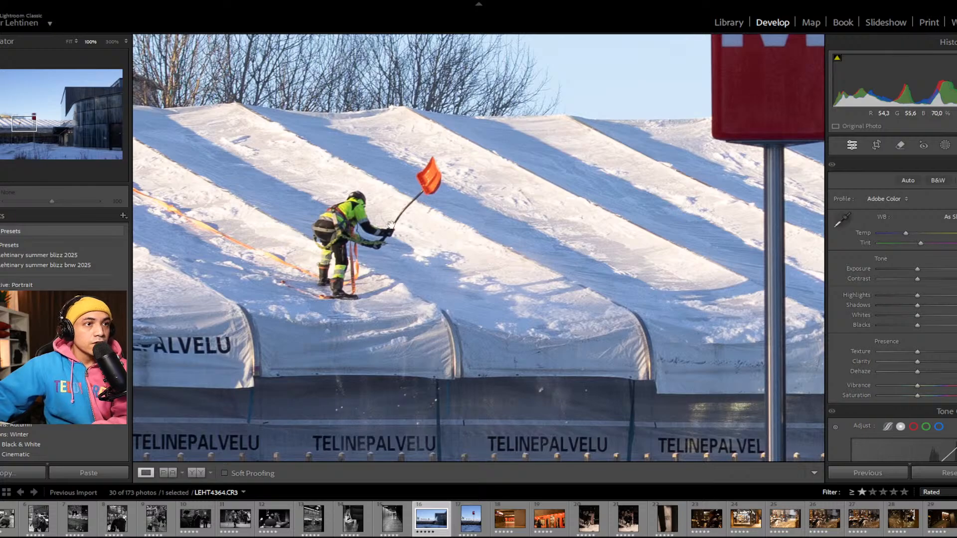
left_click(460, 277)
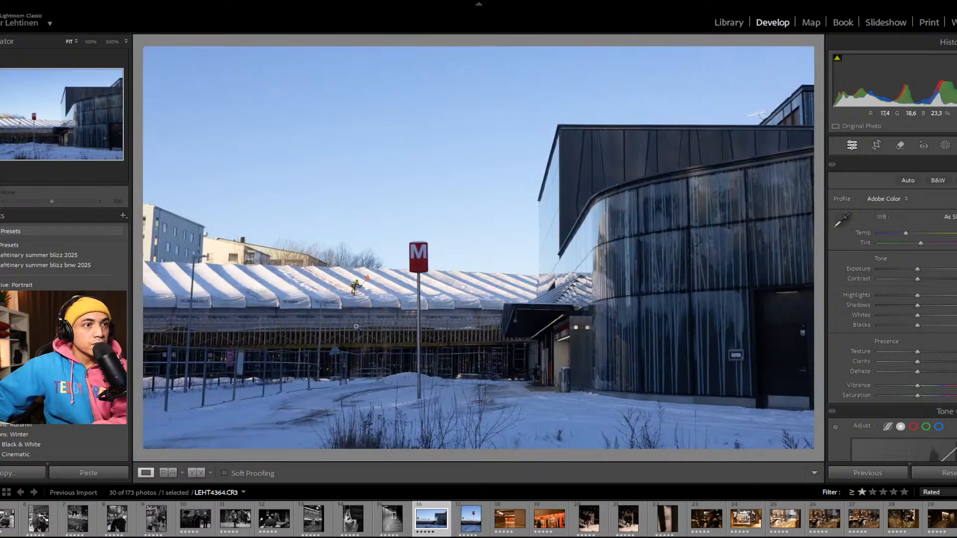
left_click(360, 295)
left_click(373, 307)
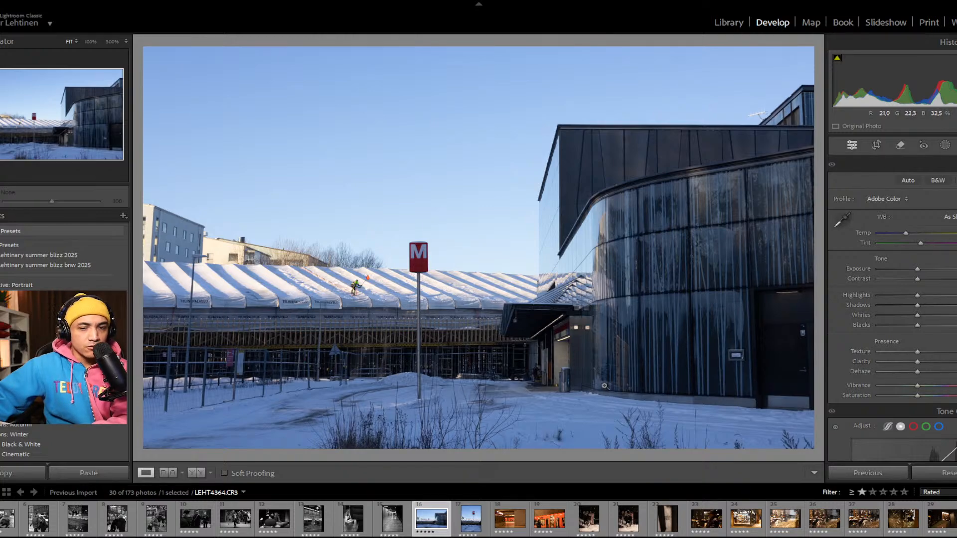
Step: Crop LEHT4364 tighter in its original aspect ratio, trimming the left side and the top of the sky
key("r")
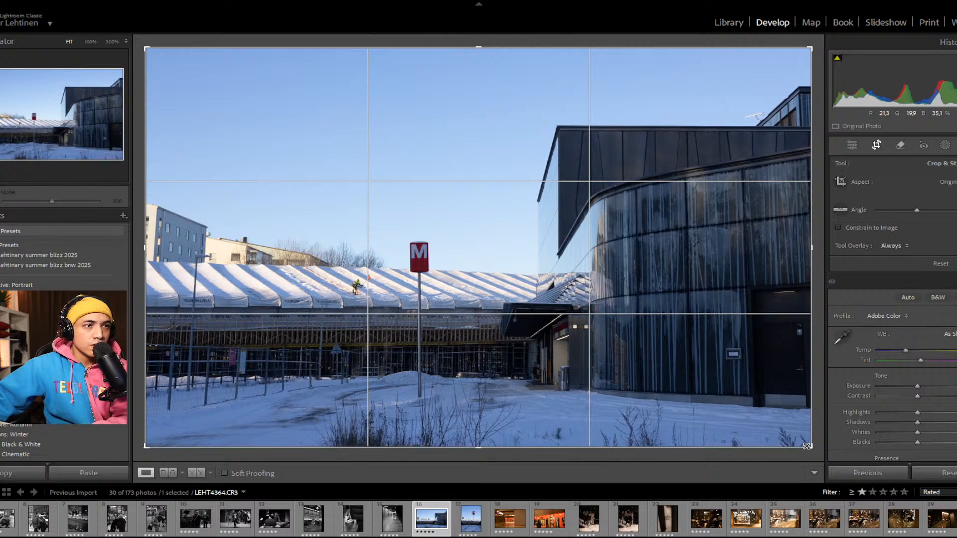
left_click_drag(151, 46, 177, 70)
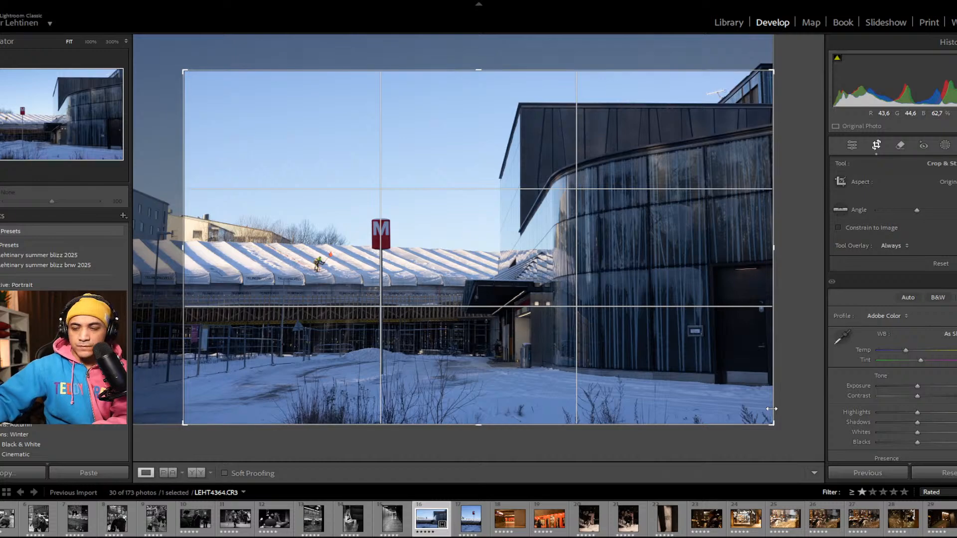
key("Return")
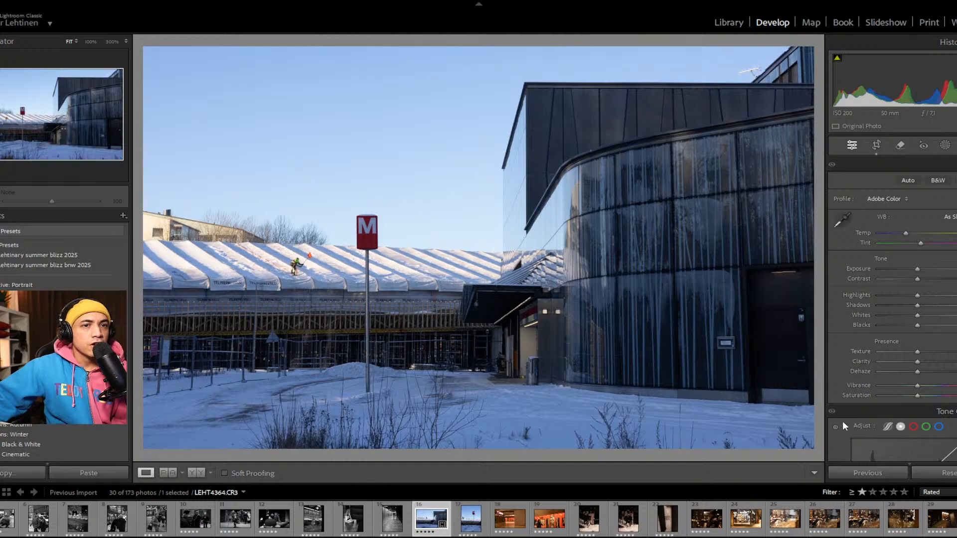
Step: Add tone curve points at 120 on the roof worker and at 18 in the dark doorway area using targeted adjustment at 100%
scroll(839, 441, "down", 3)
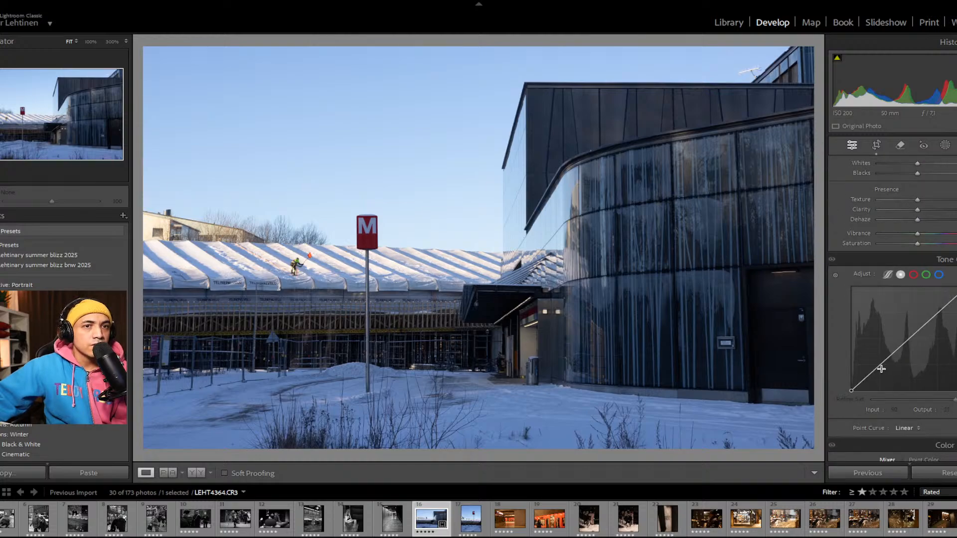
left_click_drag(370, 268, 803, 328)
left_click(836, 276)
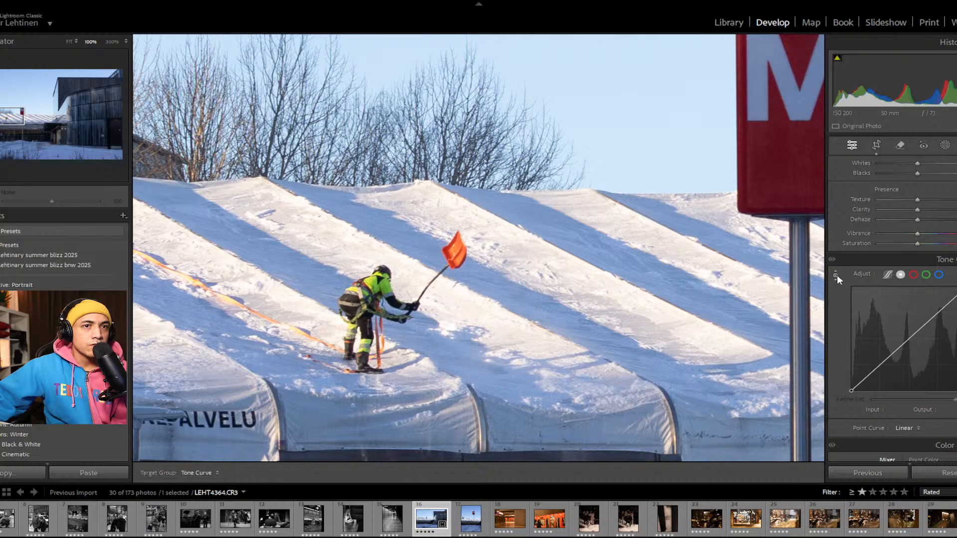
left_click(468, 312)
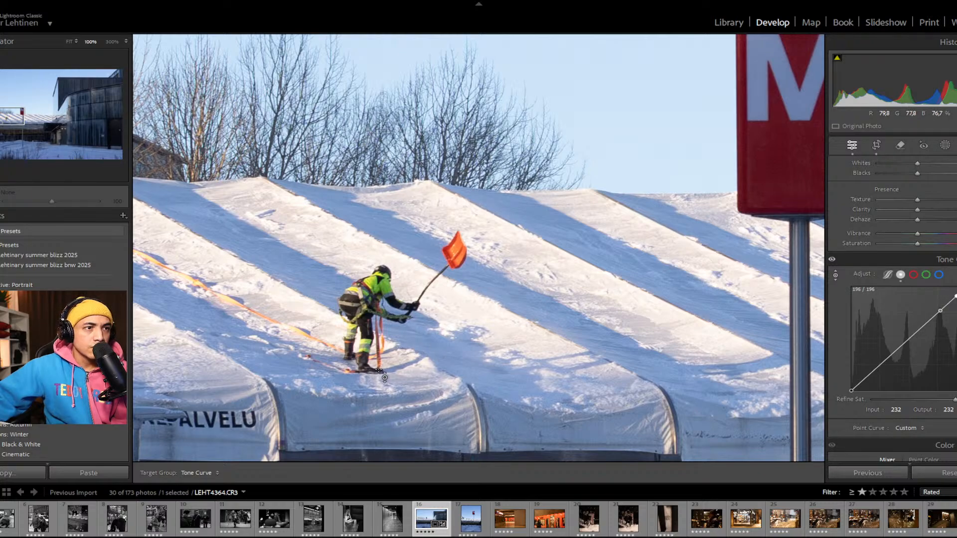
left_click(376, 288)
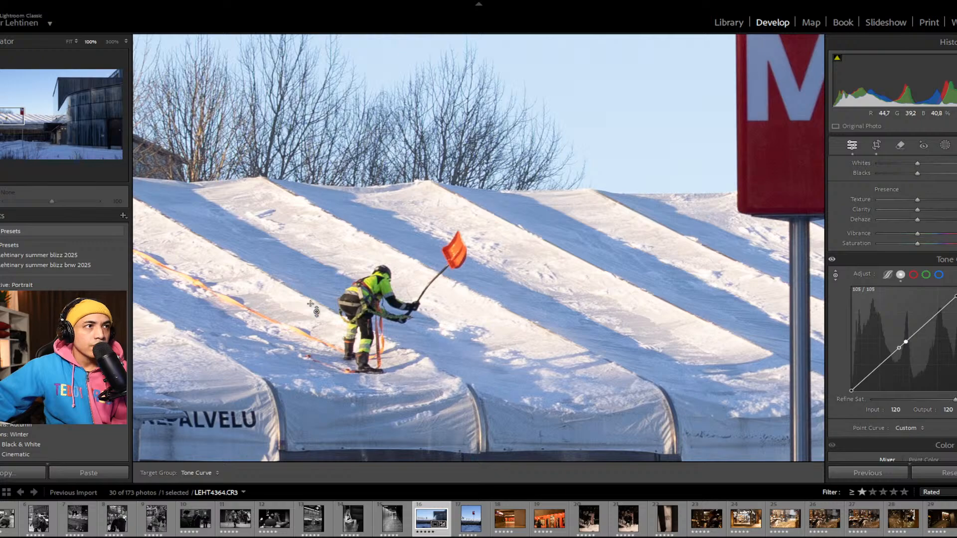
left_click_drag(12, 116, 111, 142)
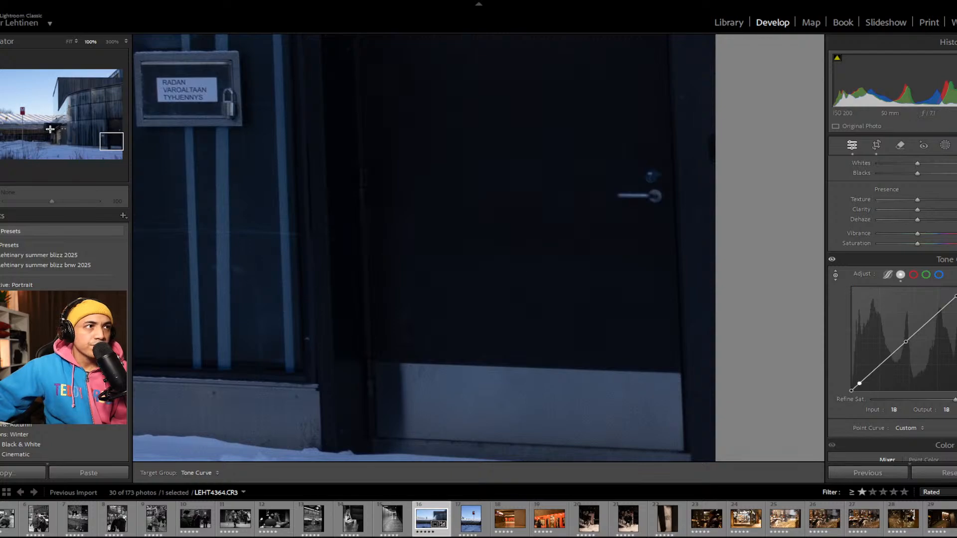
key("z")
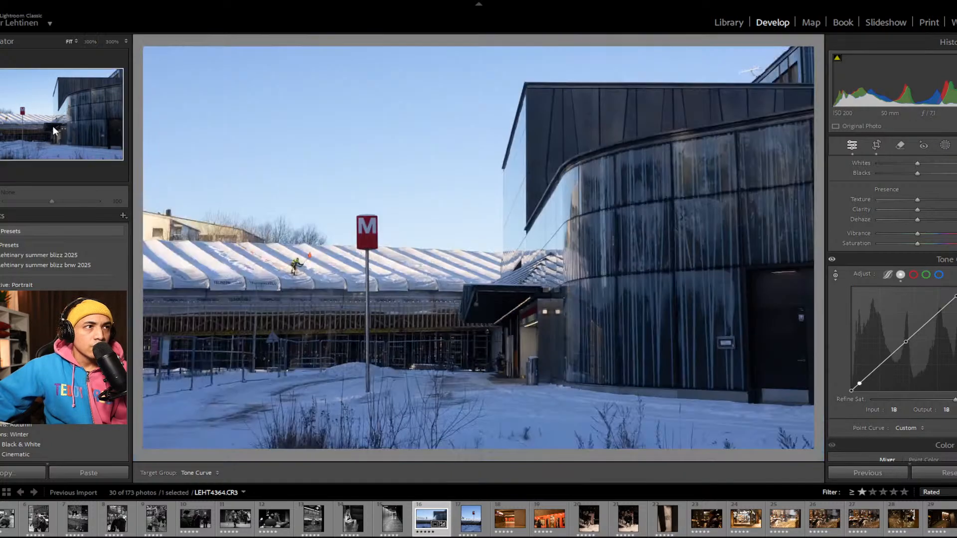
Step: Move LEHT4364's lower tone curve point to input 20 and output 19, and check the roof worker at 100%
left_click(860, 383)
left_click_drag(859, 383, 861, 385)
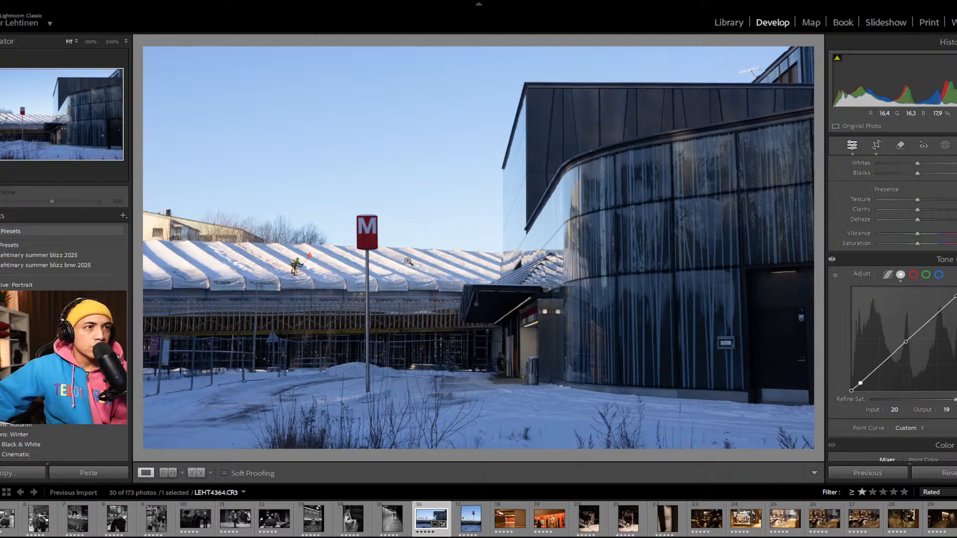
left_click(301, 264)
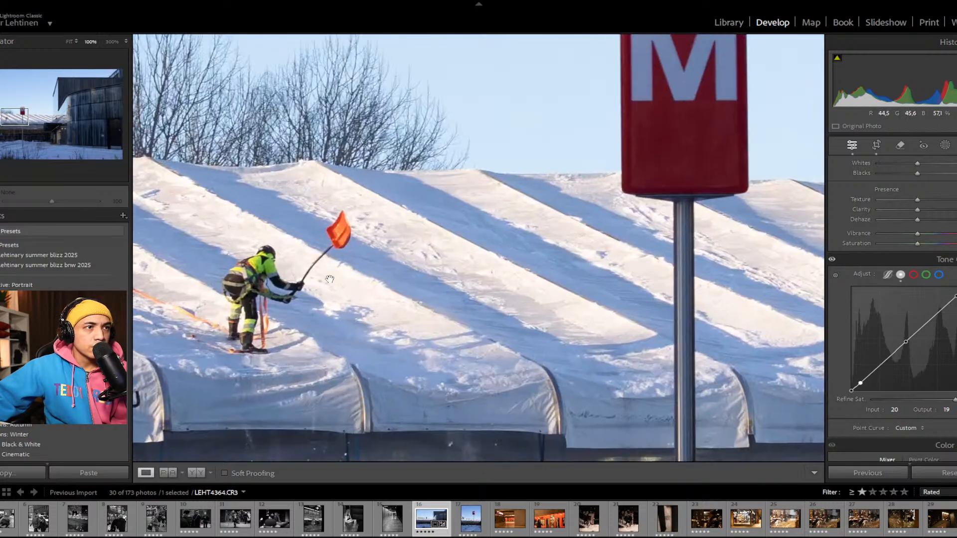
left_click_drag(259, 290, 298, 280)
left_click(288, 278)
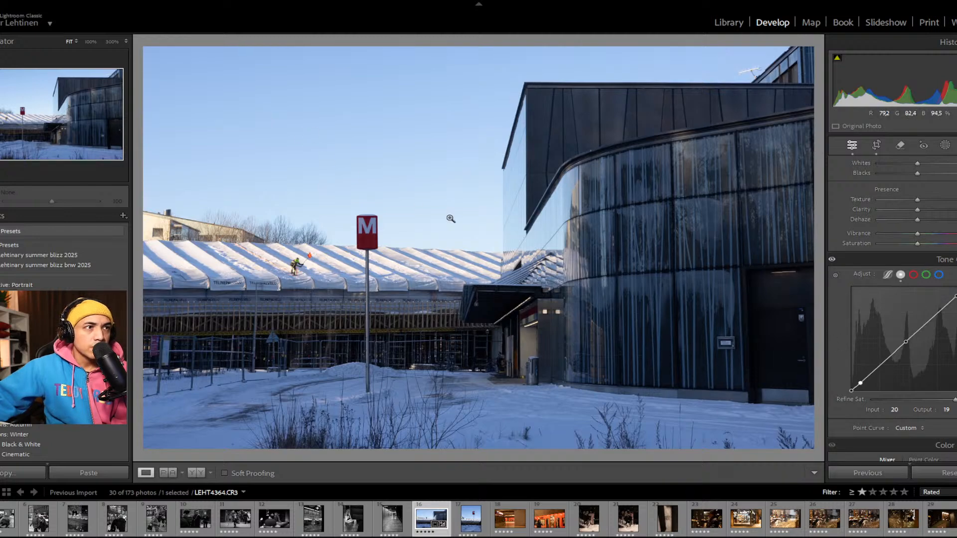
Step: Lower the Highlights slightly, judging the snow around the roof worker at 100%
scroll(842, 342, "up", 5)
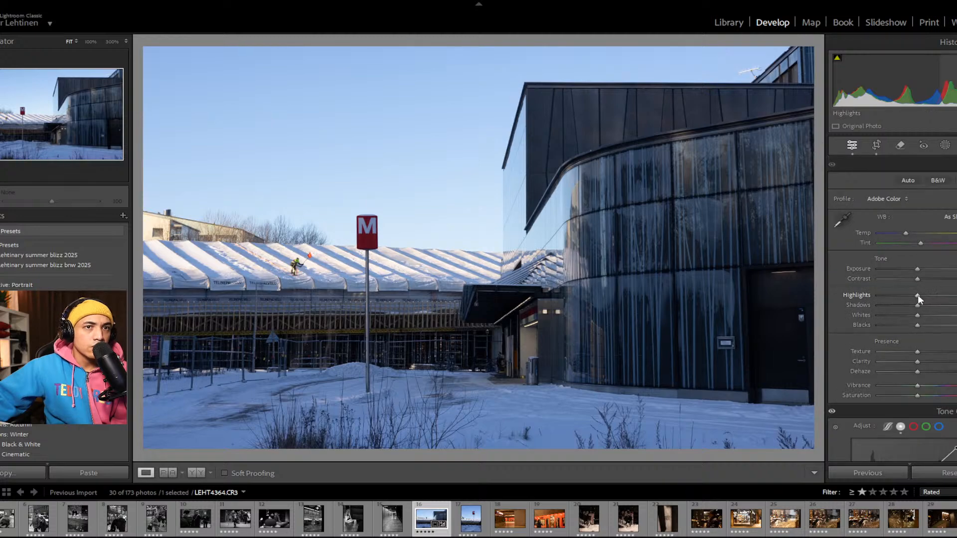
mouse_move(917, 295)
left_mouse_down()
mouse_move(902, 291)
mouse_move(913, 303)
mouse_move(896, 302)
mouse_move(913, 309)
left_mouse_up()
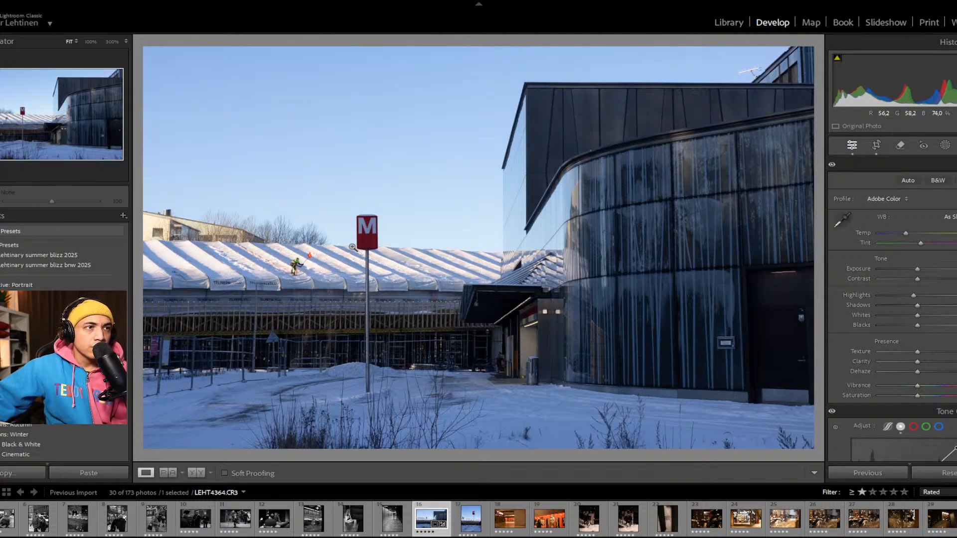
left_click(279, 282)
left_click_drag(472, 181, 451, 274)
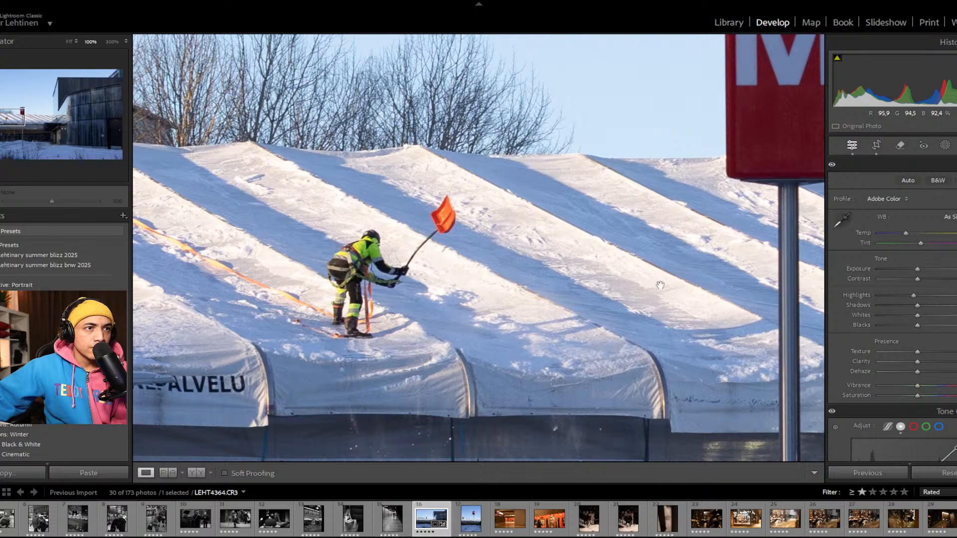
left_click_drag(913, 296, 913, 323)
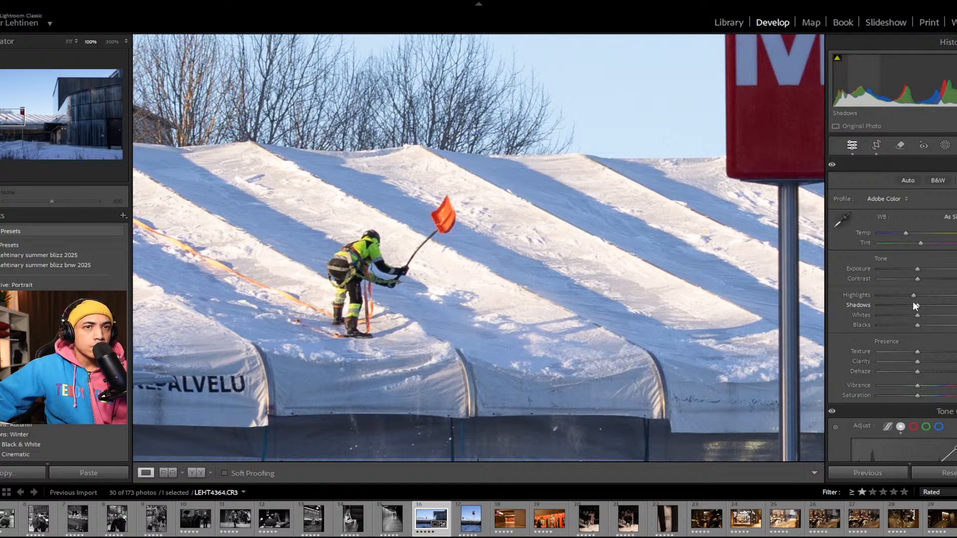
Step: Lower the Shadows slightly and the Blacks more strongly to deepen the dark building
left_click_drag(916, 305, 914, 306)
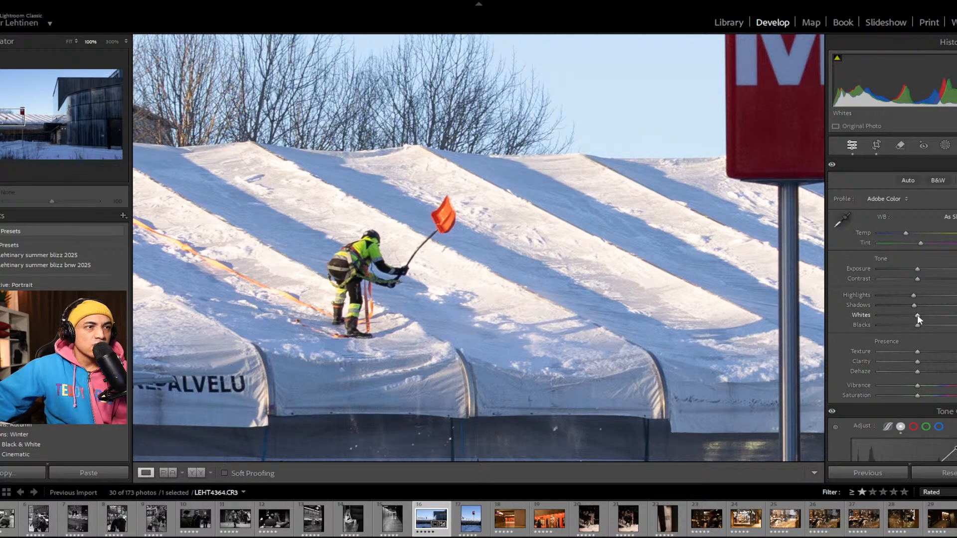
left_click_drag(917, 325, 914, 322)
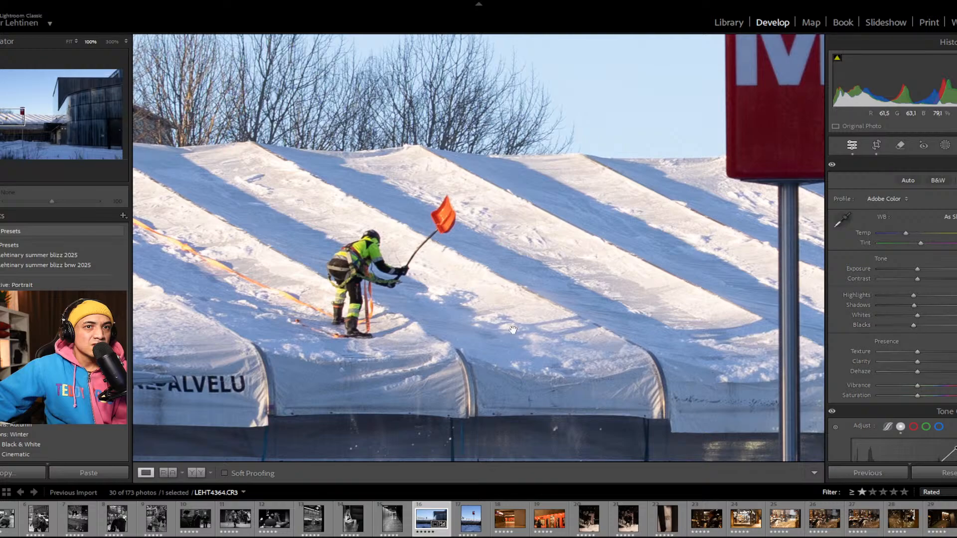
left_click(412, 329)
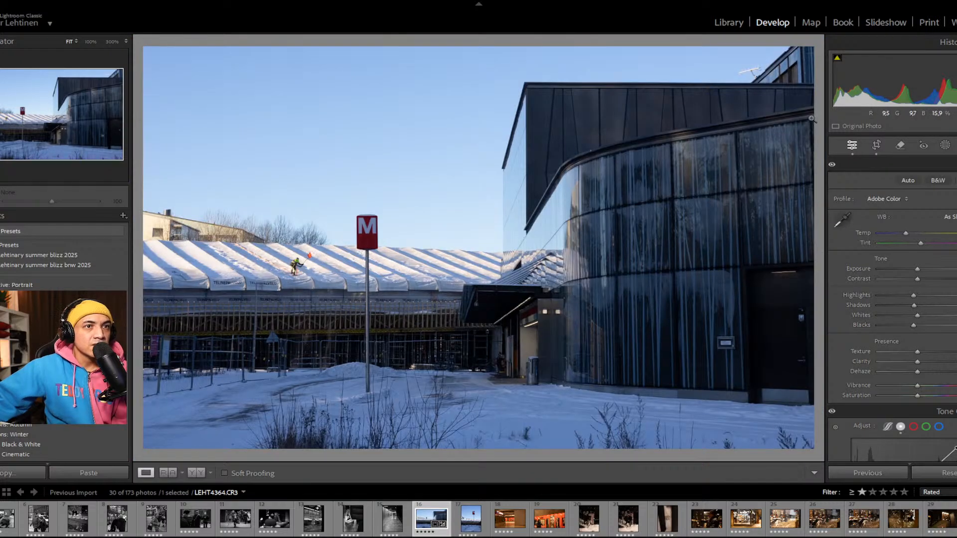
left_click_drag(912, 324, 907, 323)
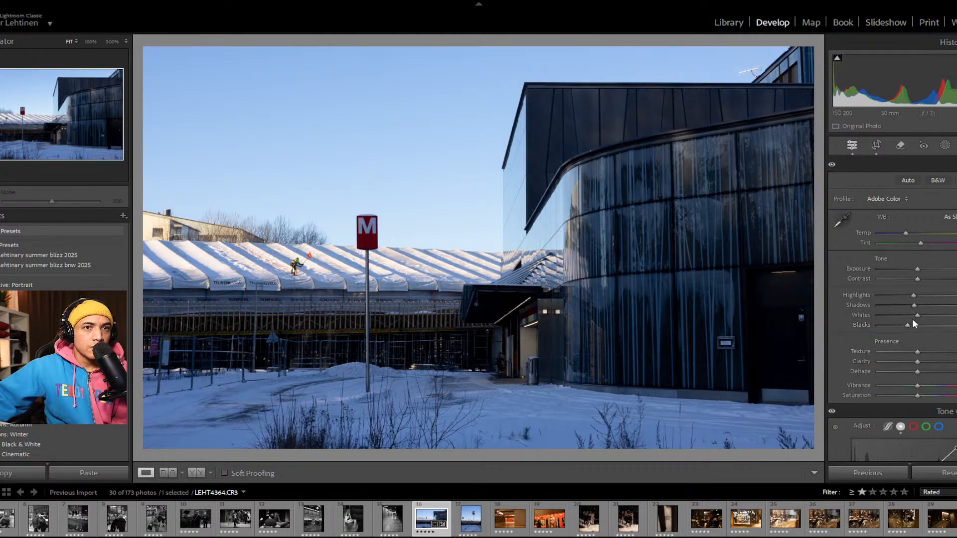
left_click_drag(915, 306, 913, 305)
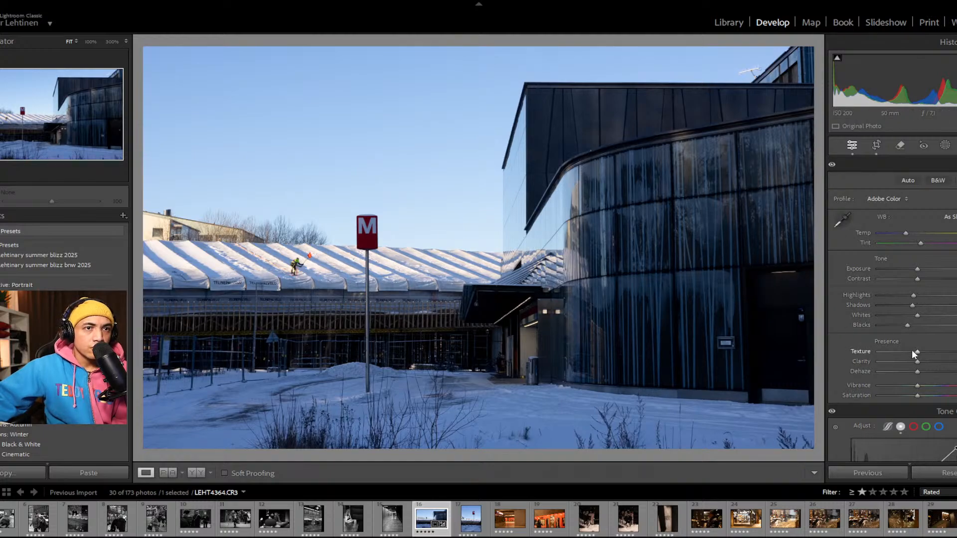
Step: Raise Texture and Clarity slightly and check the detail on the roof worker at 100%
left_click(296, 281)
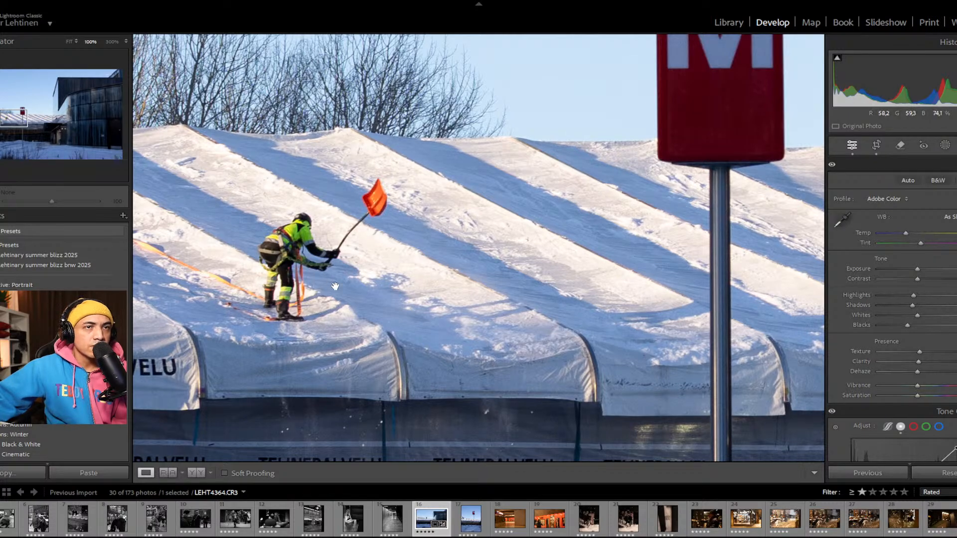
left_click_drag(464, 180, 423, 302)
left_click(423, 301)
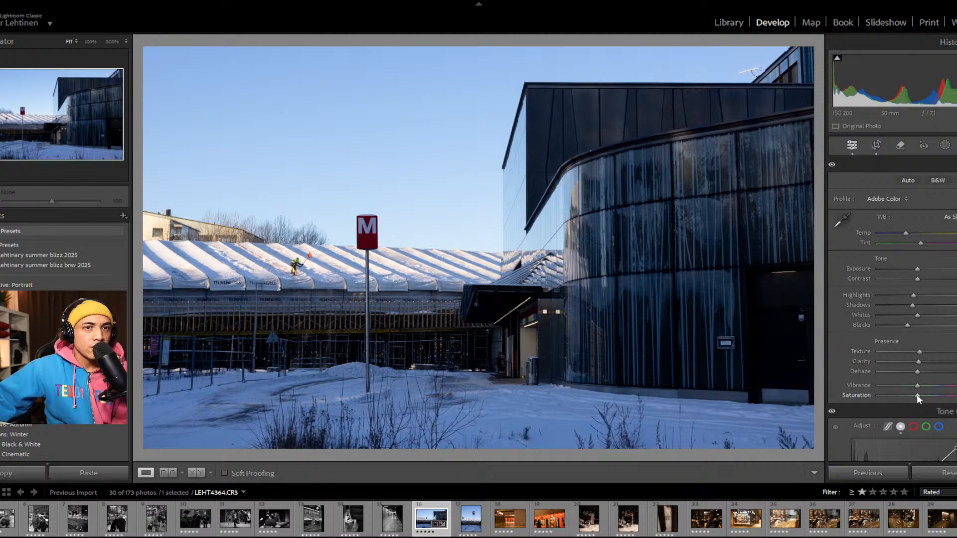
Step: Reduce the Saturation to its minimum to turn the photo black and white, and inspect the roof worker at 100%
left_click_drag(918, 396, 837, 402)
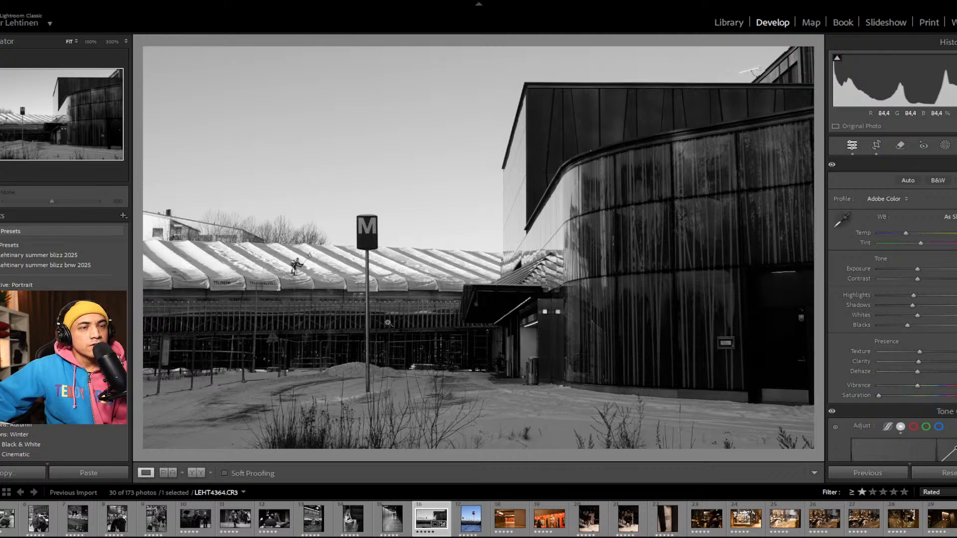
left_click(267, 263)
left_click_drag(268, 262, 498, 208)
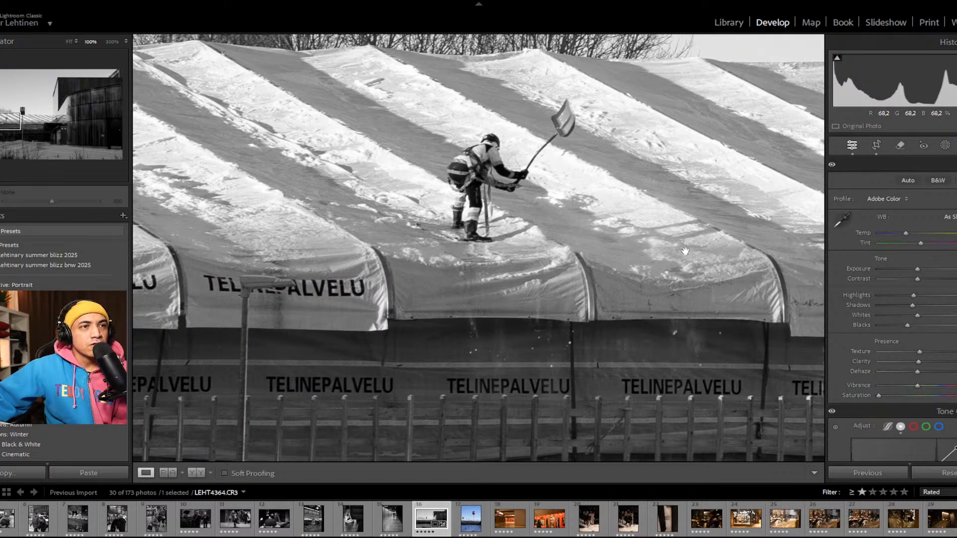
left_click_drag(503, 157, 509, 261)
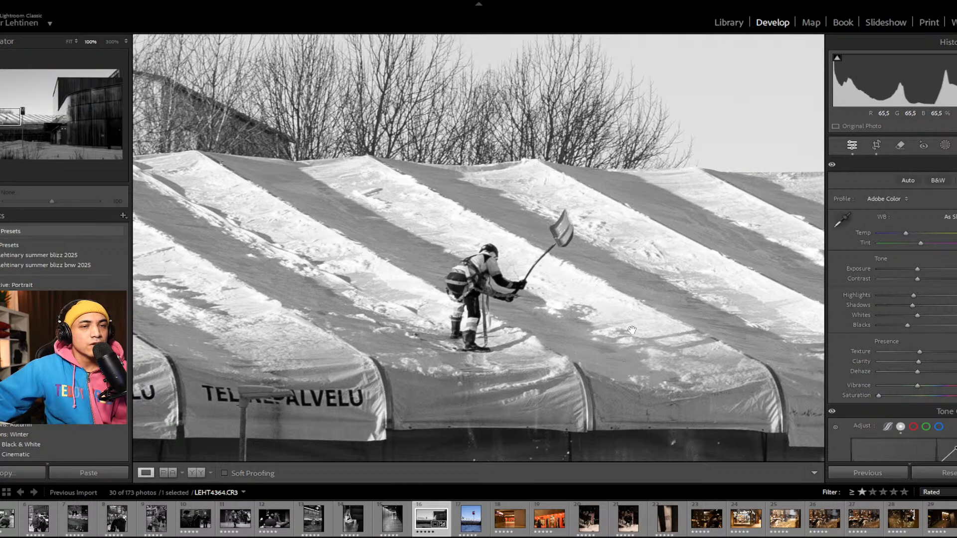
left_click(532, 322)
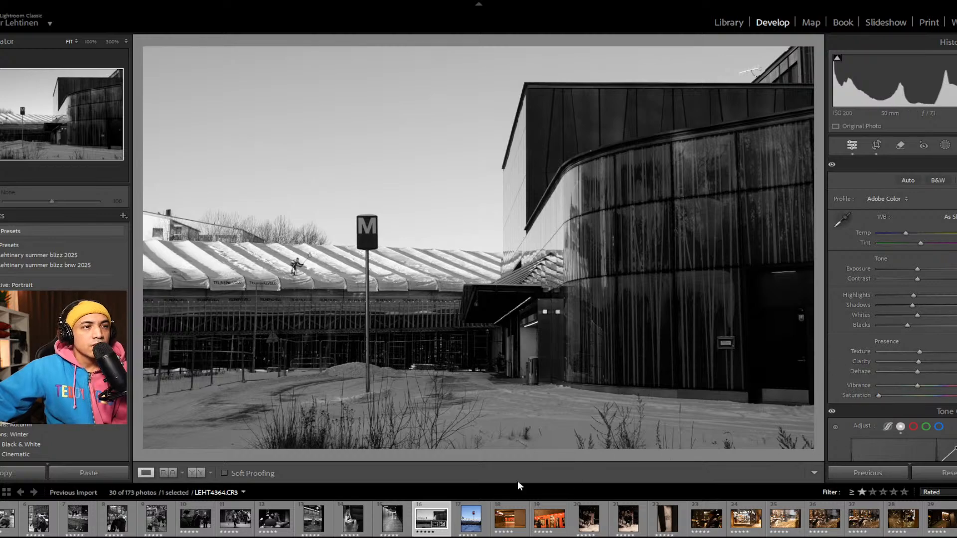
Step: Add a mild dark post-crop vignette to LEHT4364, testing the maximum darkening before settling on a subtle amount
scroll(844, 433, "down", 15)
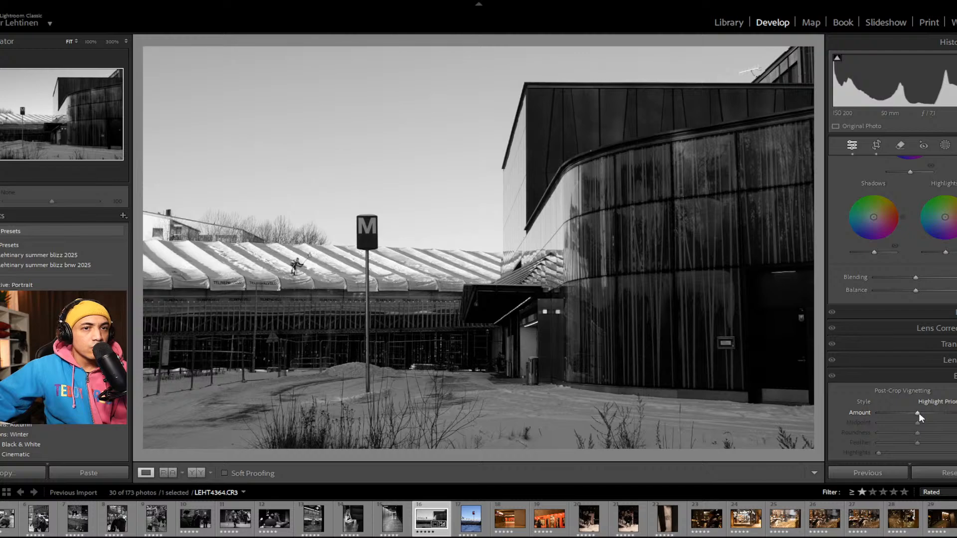
left_click_drag(920, 413, 831, 407)
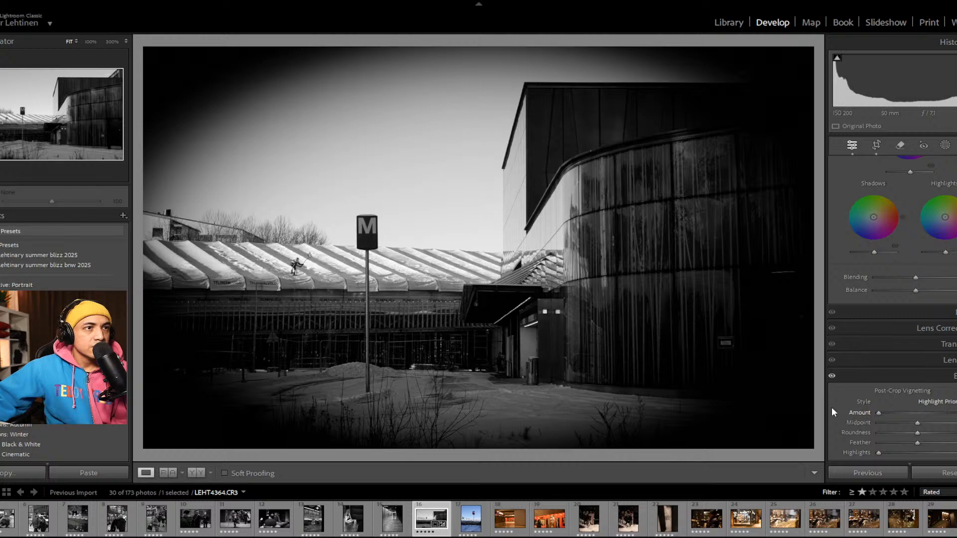
left_click_drag(865, 416, 918, 423)
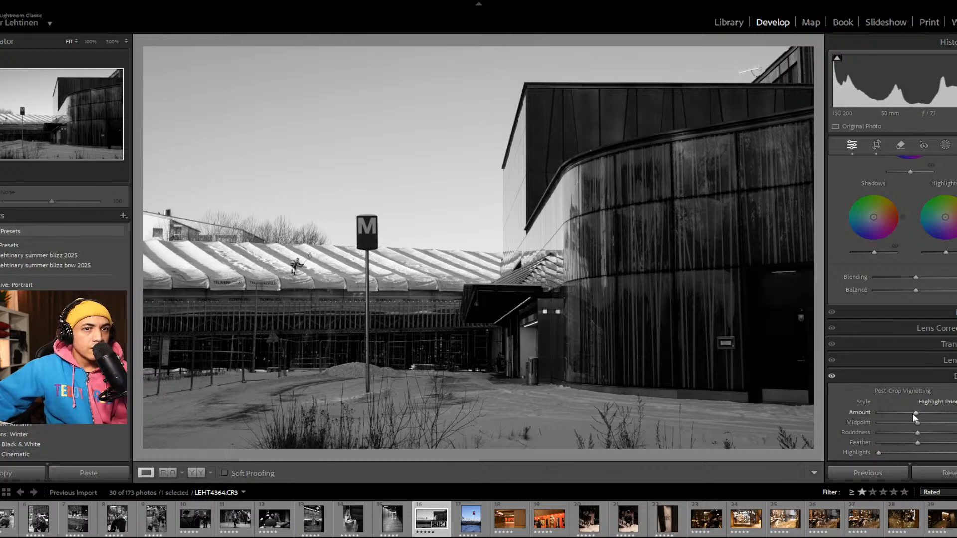
left_click_drag(915, 414, 909, 418)
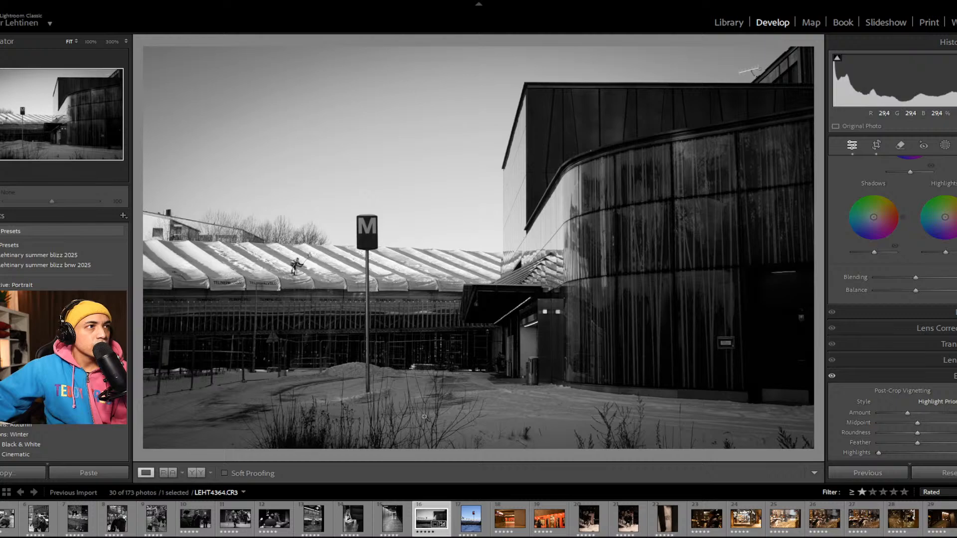
left_click_drag(908, 414, 911, 414)
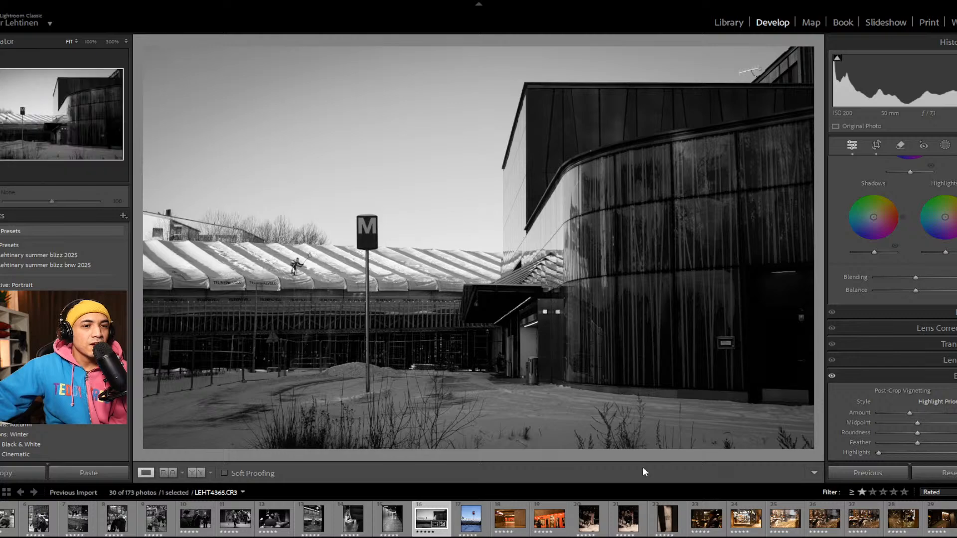
Step: Open the vertical metro sign photo LEHT4365 and apply the previous photo's settings to it
left_click(488, 533)
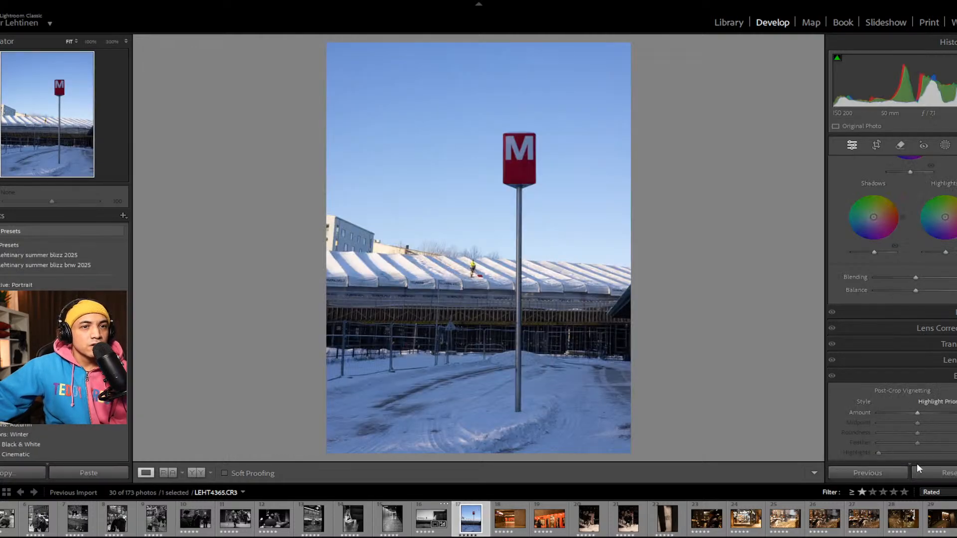
left_click(878, 475)
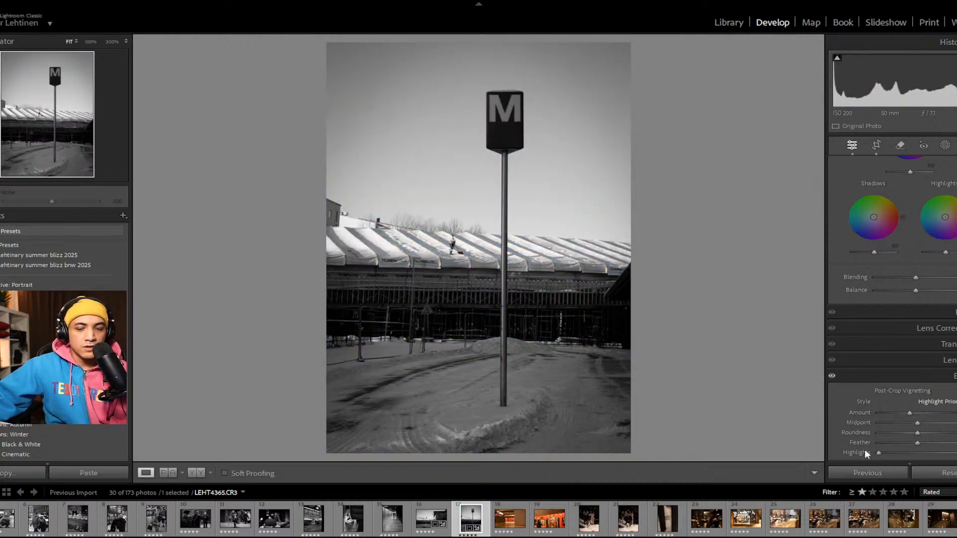
Step: Recrop LEHT4365 in its original aspect ratio, trimming the right side and bottom and placing the metro sign on the right-hand third
key("r")
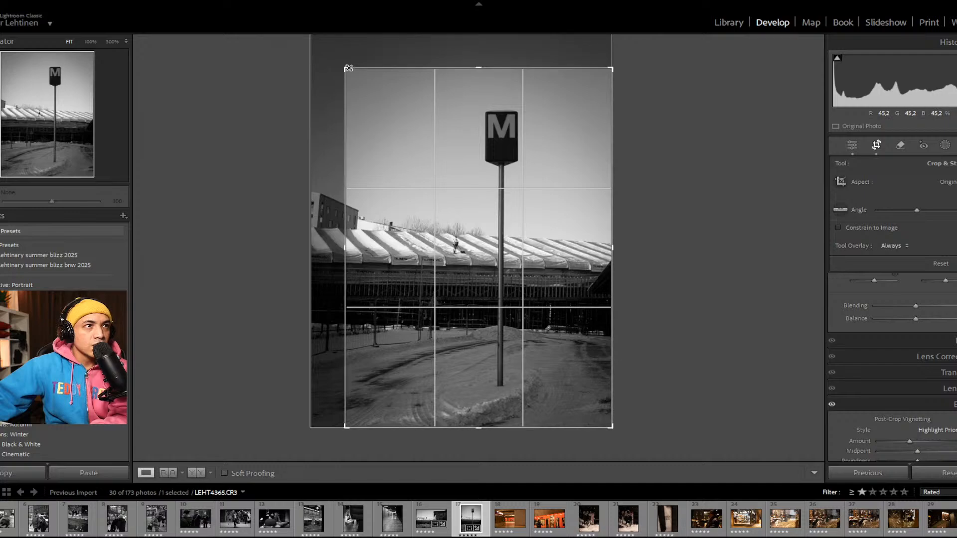
left_click_drag(346, 69, 309, 24)
mouse_move(630, 45)
left_mouse_down()
mouse_move(617, 47)
mouse_move(624, 49)
left_mouse_up()
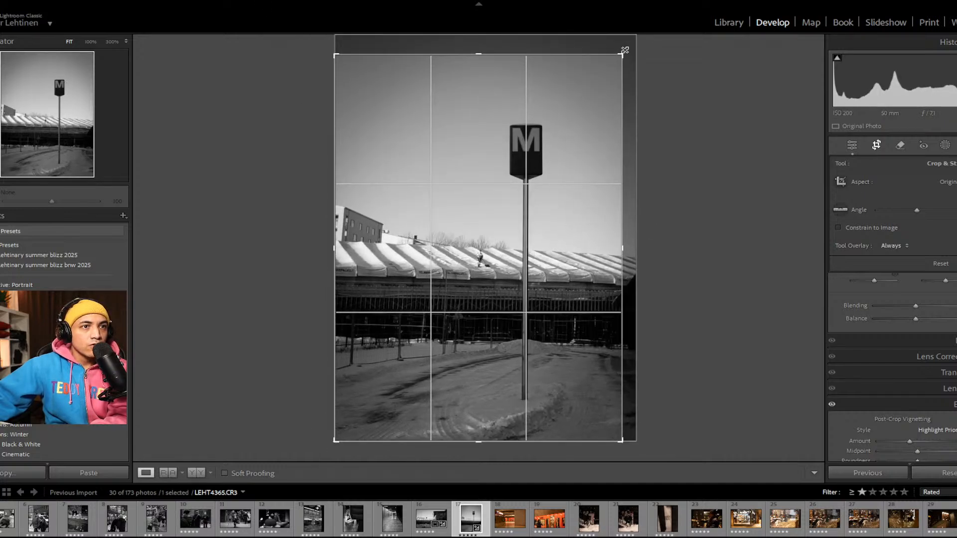
left_click_drag(535, 170, 537, 189)
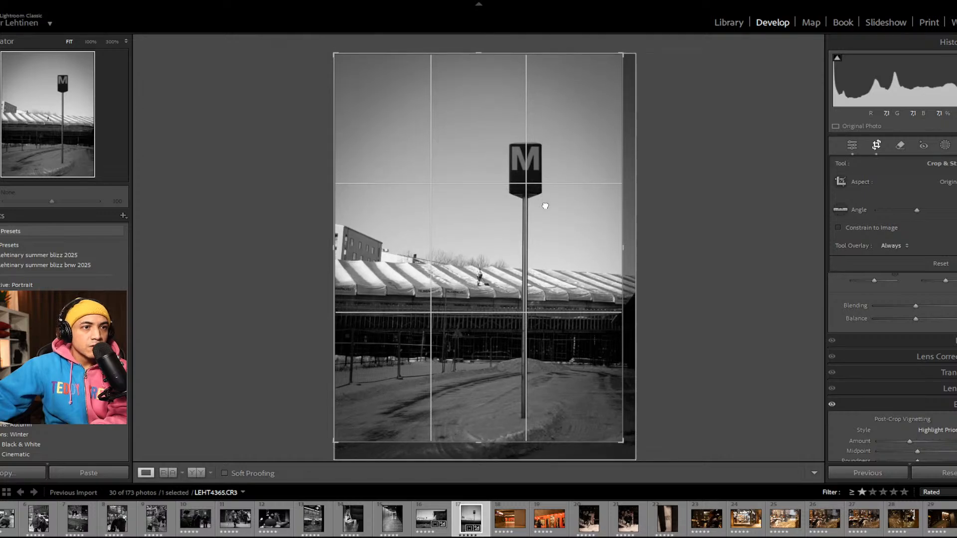
left_click_drag(625, 57, 623, 56)
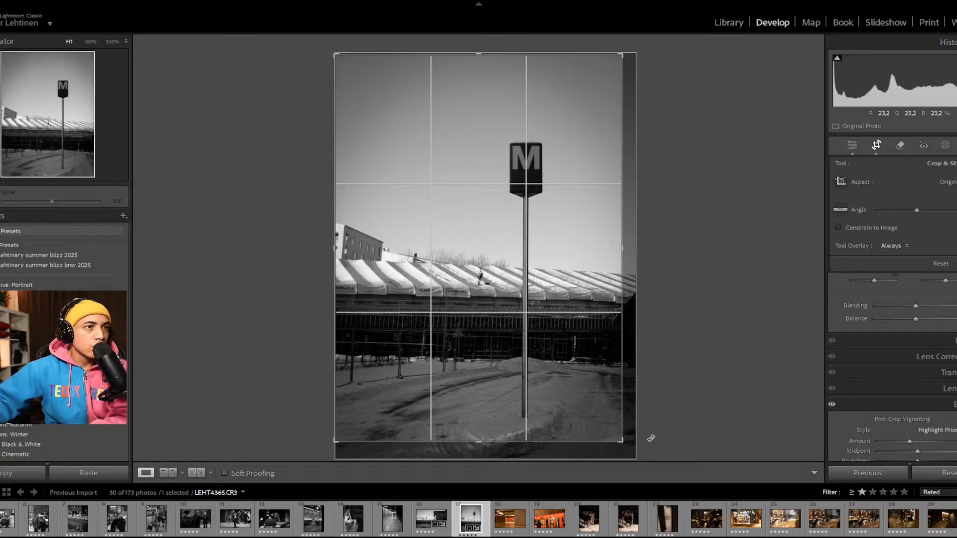
key("Return")
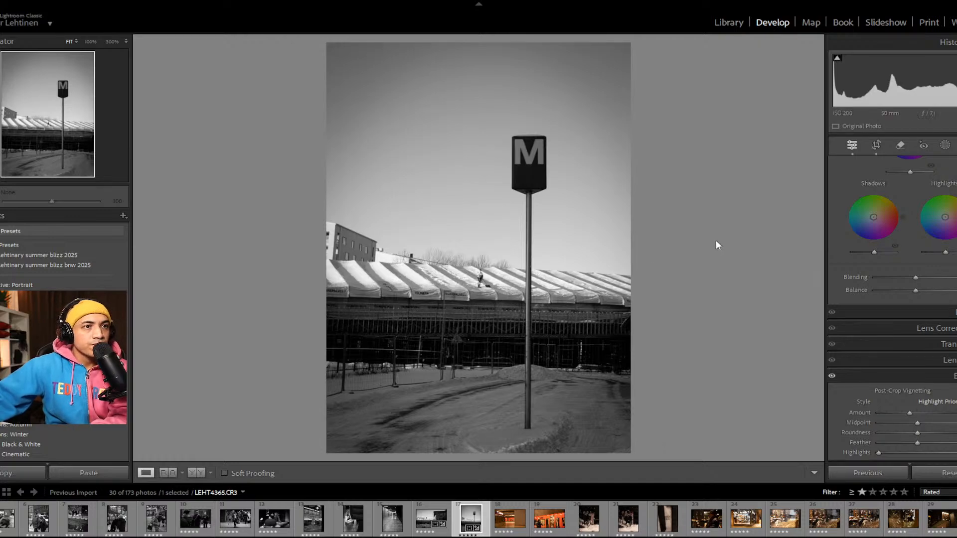
Step: Inspect the worker with the shovel on the roof at 100% and weaken LEHT4365's post-crop vignette slightly
left_click(476, 281)
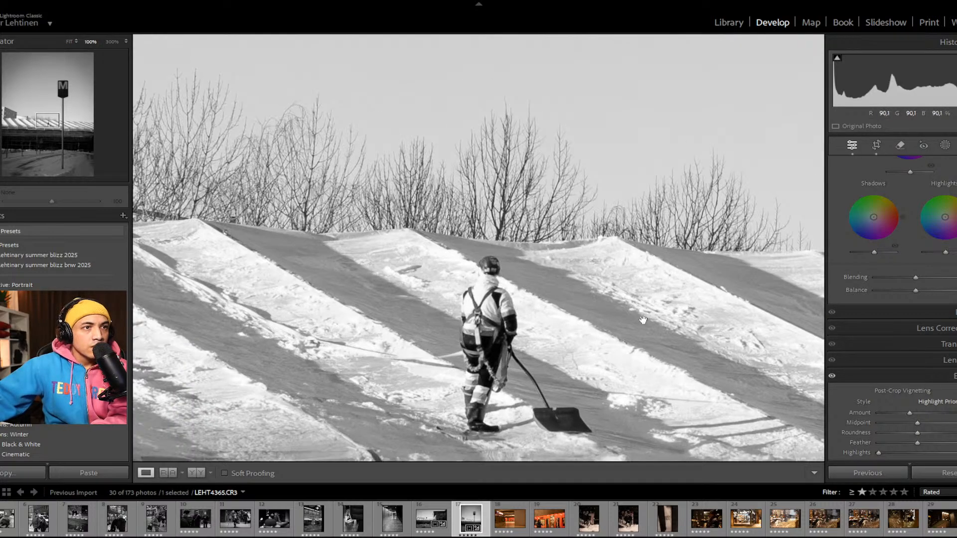
left_click_drag(522, 329, 778, 335)
left_click_drag(669, 340, 559, 271)
left_click(663, 309)
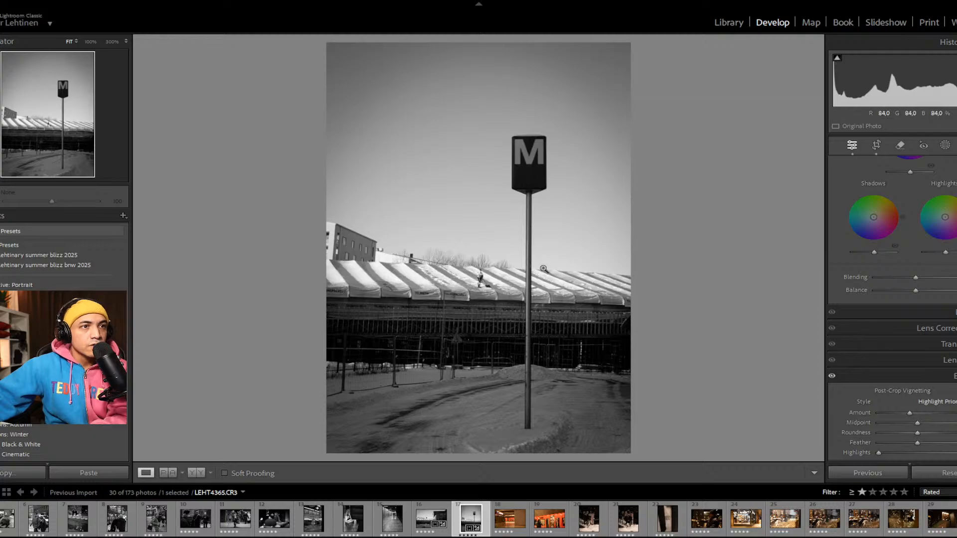
left_click(490, 280)
left_click_drag(382, 327, 527, 267)
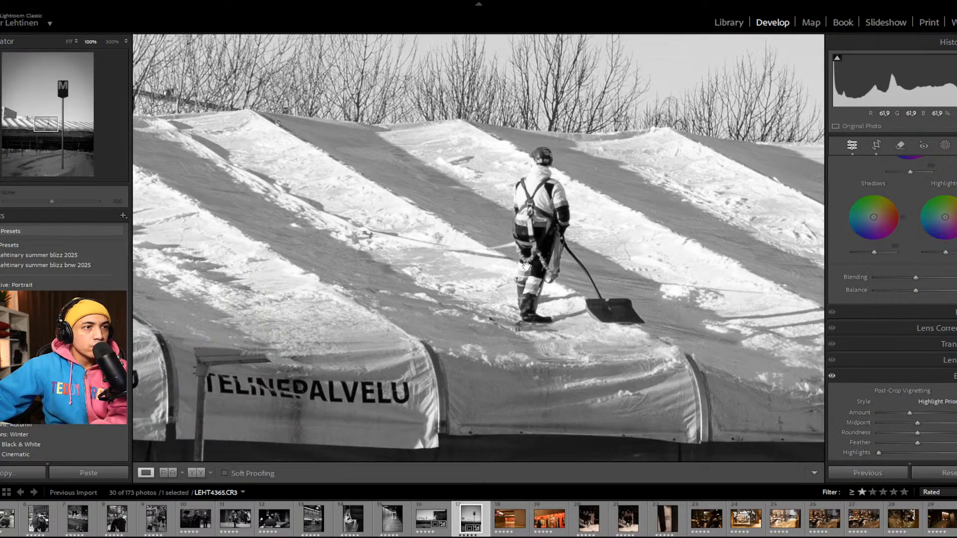
left_click(527, 266)
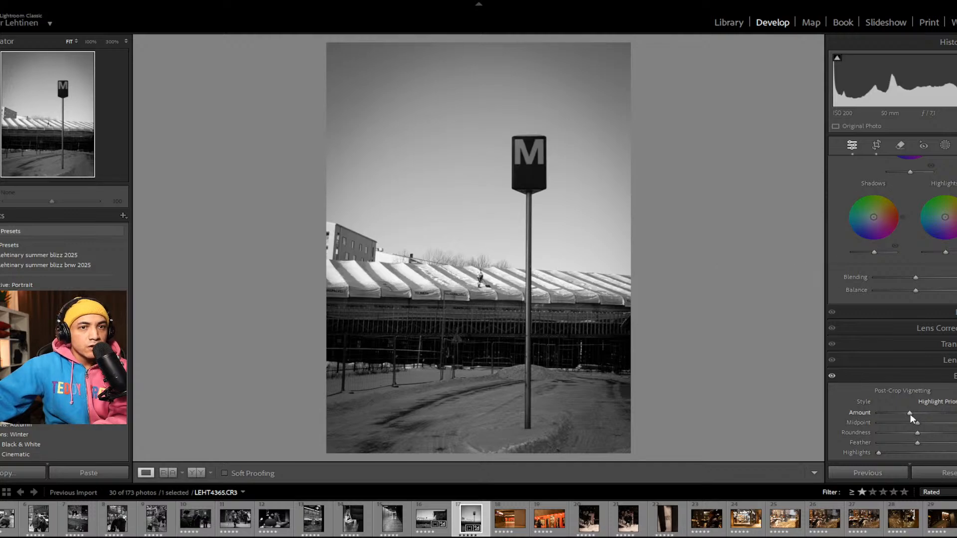
left_click_drag(911, 415, 914, 414)
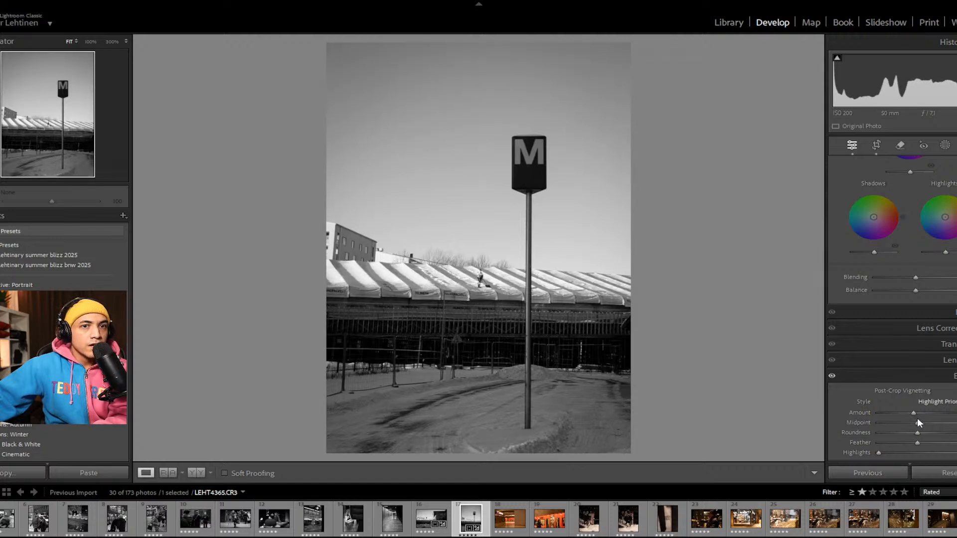
Step: Weaken the post-crop vignette on LEHT4364 slightly and compare the photo with LEHT4365
left_click(433, 504)
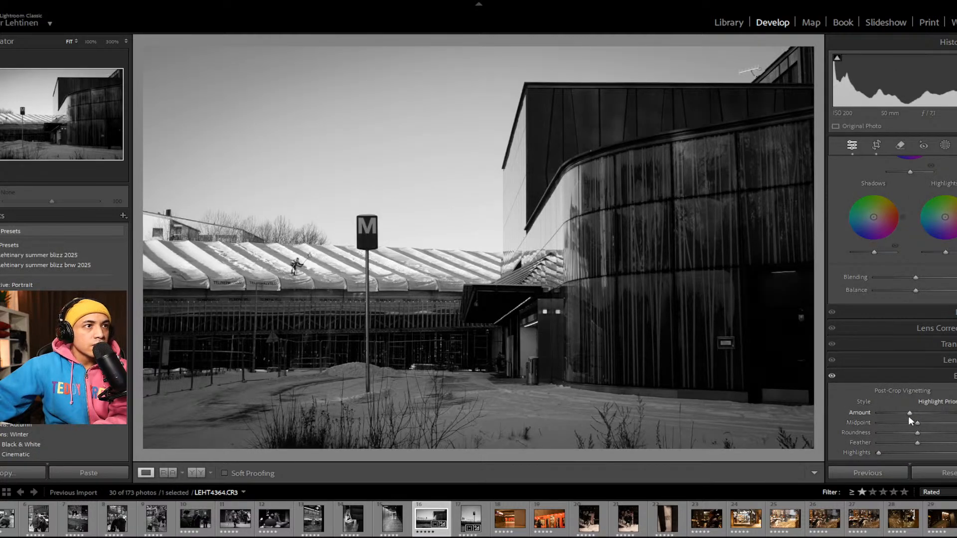
left_click_drag(908, 412, 912, 414)
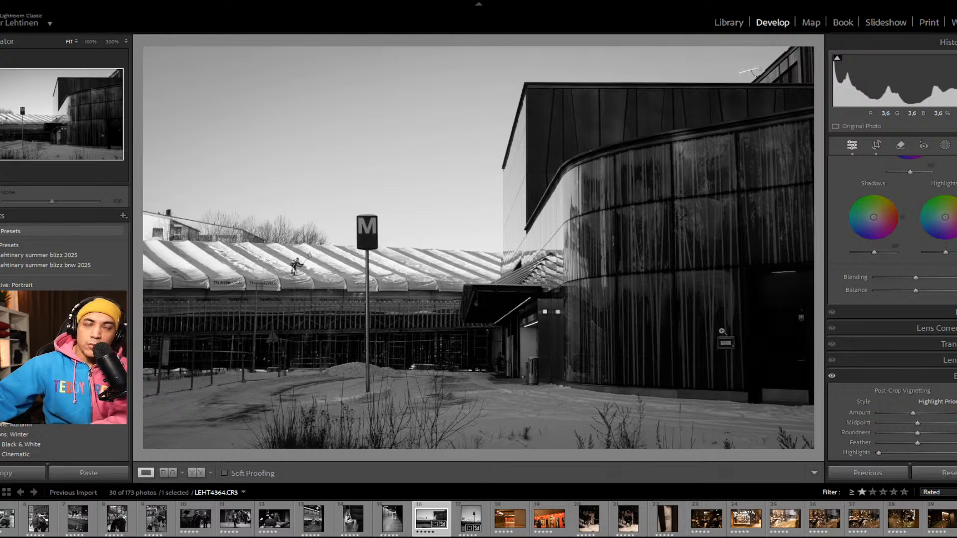
left_click(488, 519)
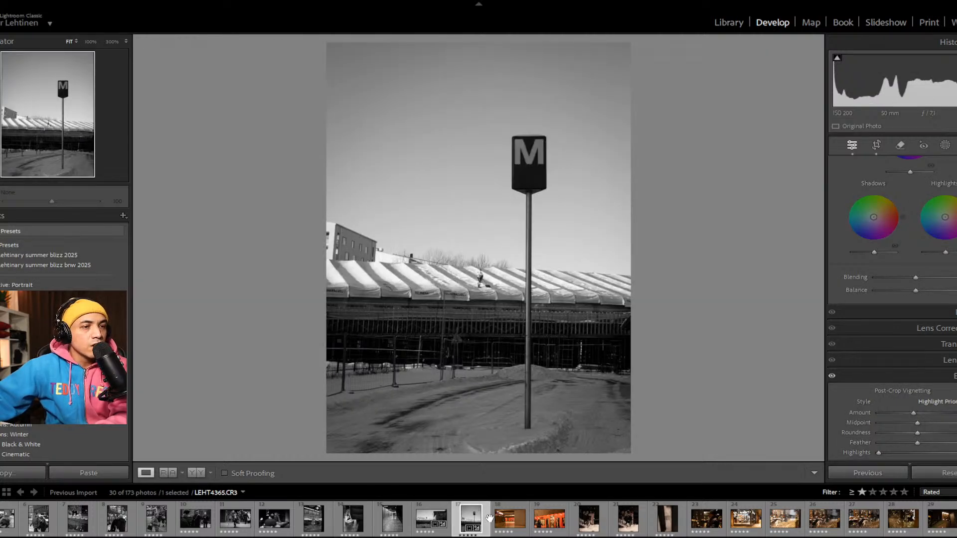
Step: Apply the previous photo's settings to the Kamppi metro platform photo LEHT4378 and recrop it in its original aspect ratio, trimming the top and right edges
left_click(517, 507)
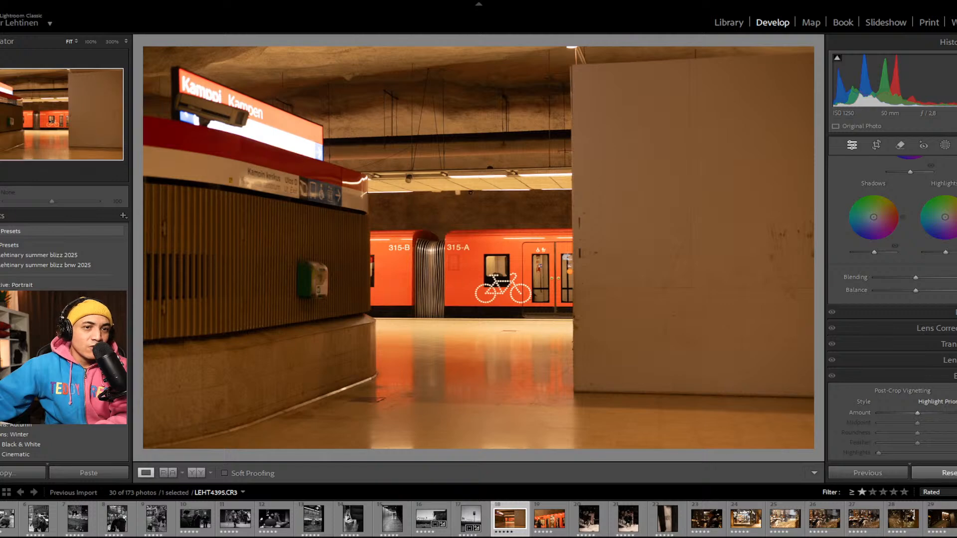
left_click(868, 473)
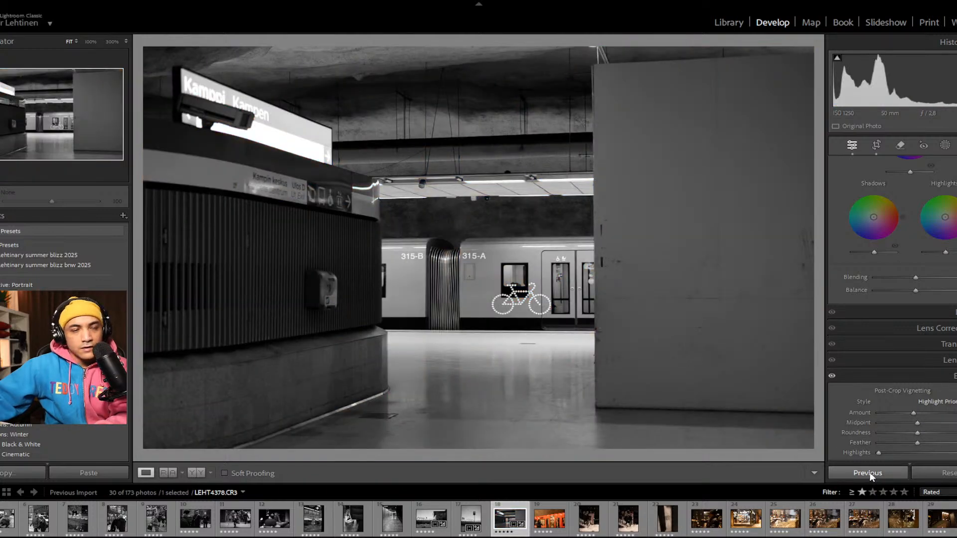
key("r")
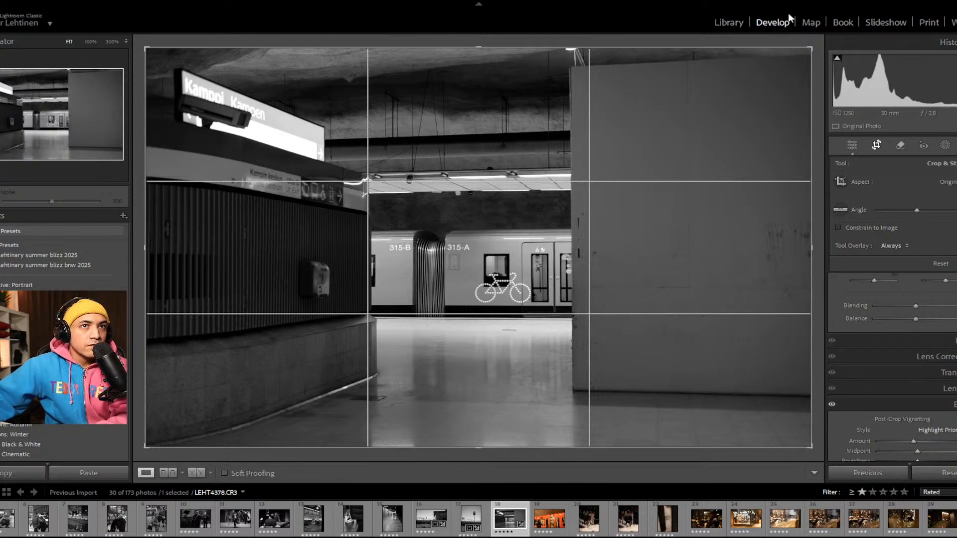
left_click_drag(812, 447, 802, 447)
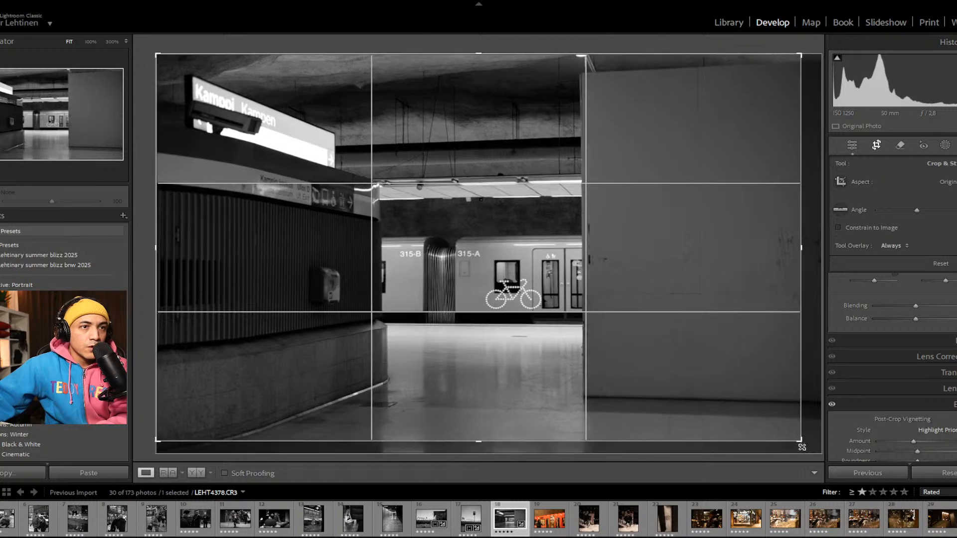
left_click_drag(703, 317, 727, 297)
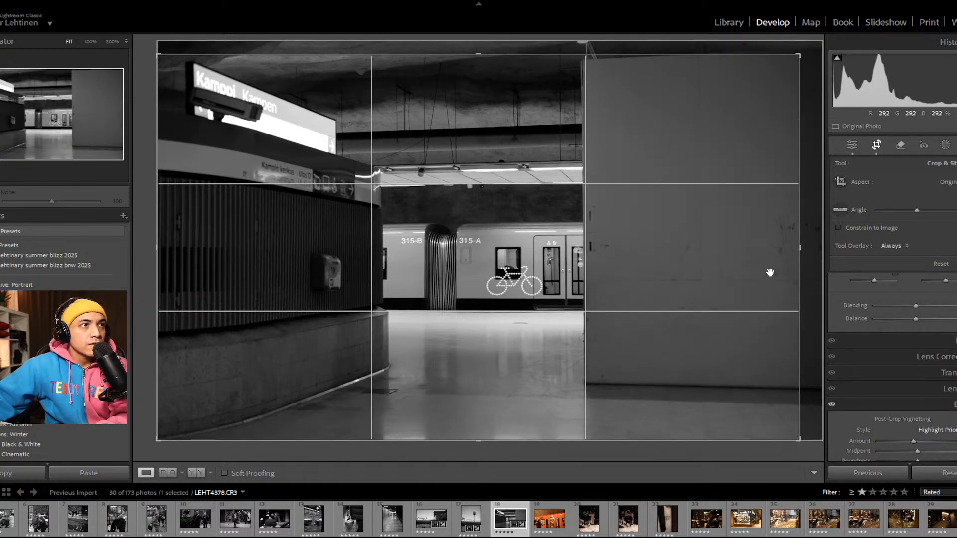
key("Return")
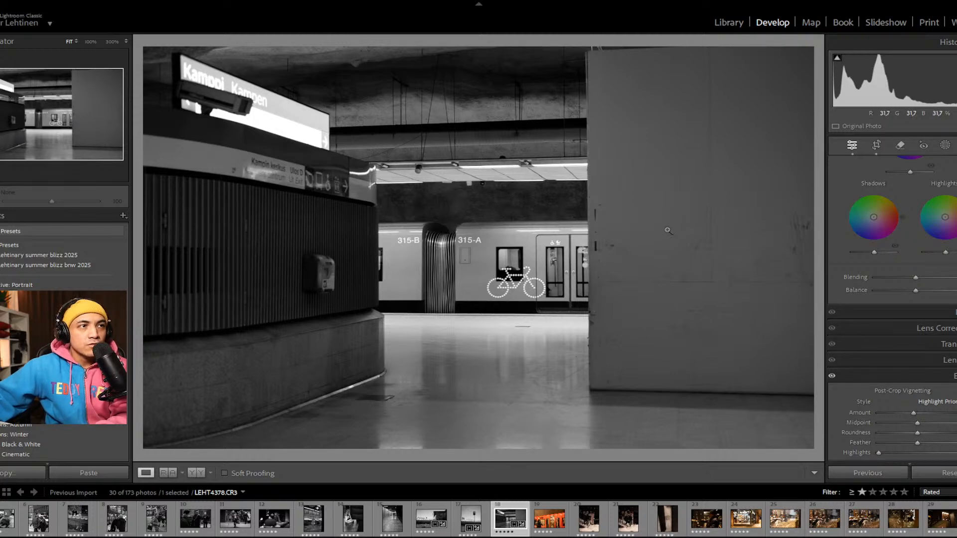
key("r")
key("Return")
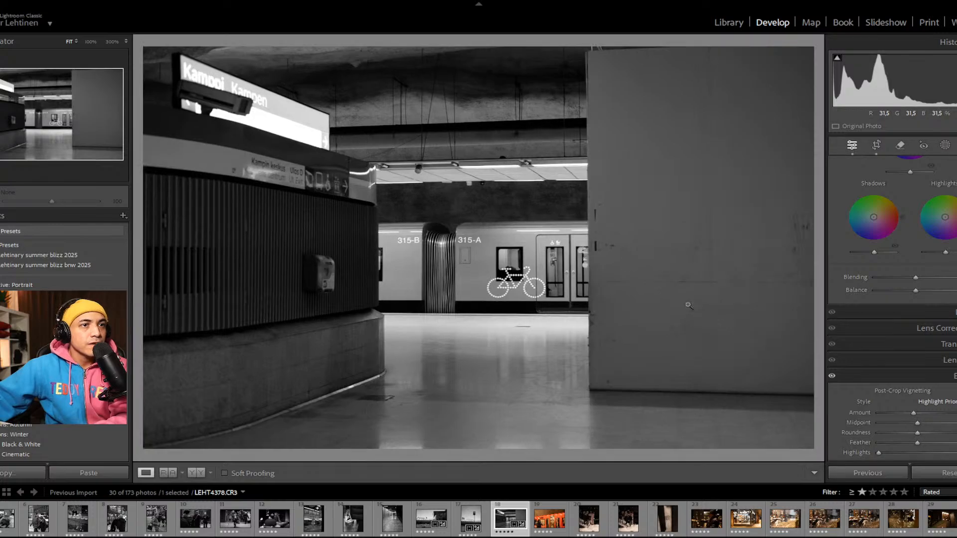
left_click(528, 199)
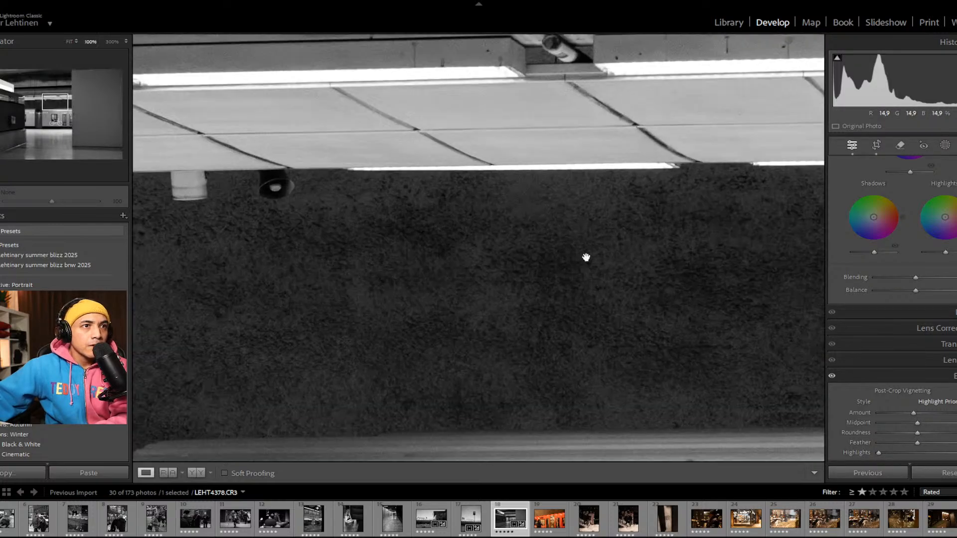
left_click(544, 269)
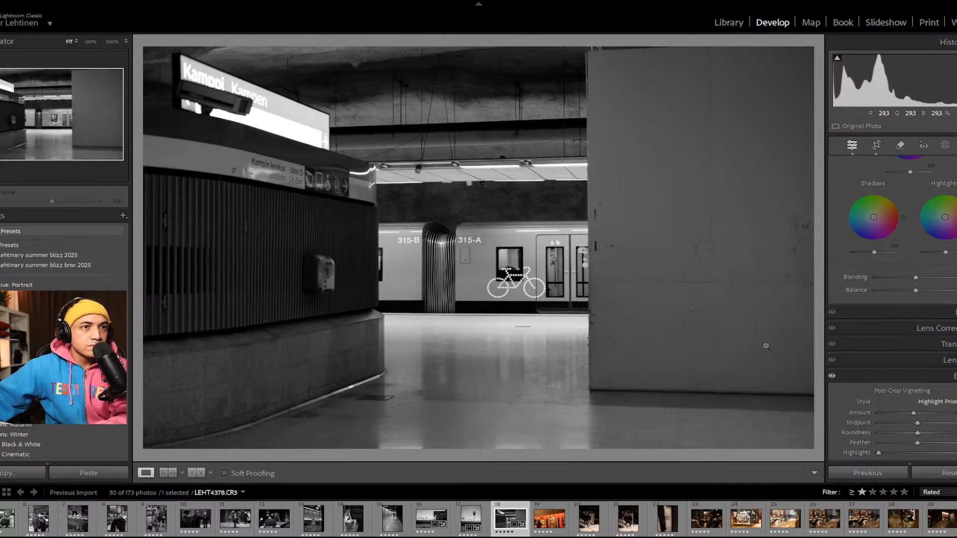
Step: Apply the previous photo's settings to the metro train photo LEHT4381 and inspect the face of the woman in the doorway at 100%
left_click(550, 510)
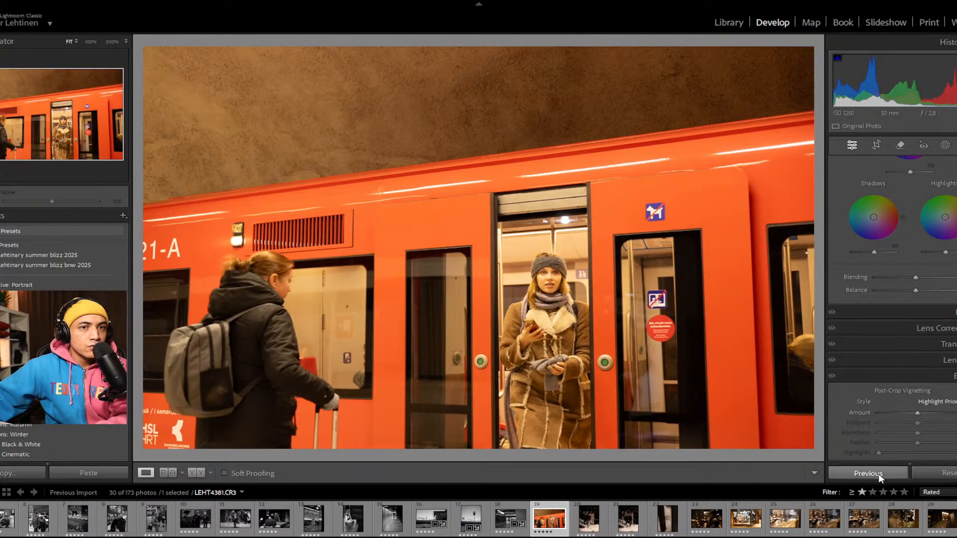
left_click(878, 474)
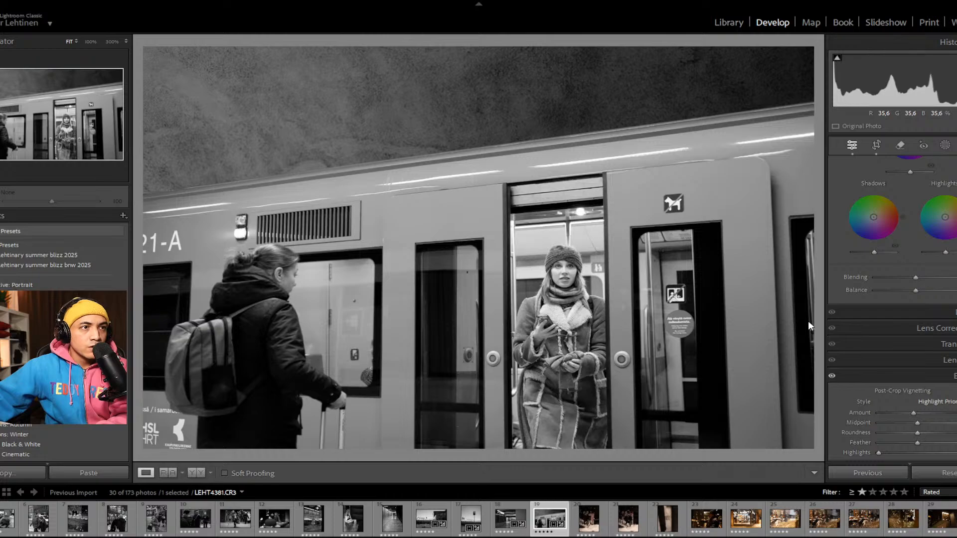
left_click(568, 264)
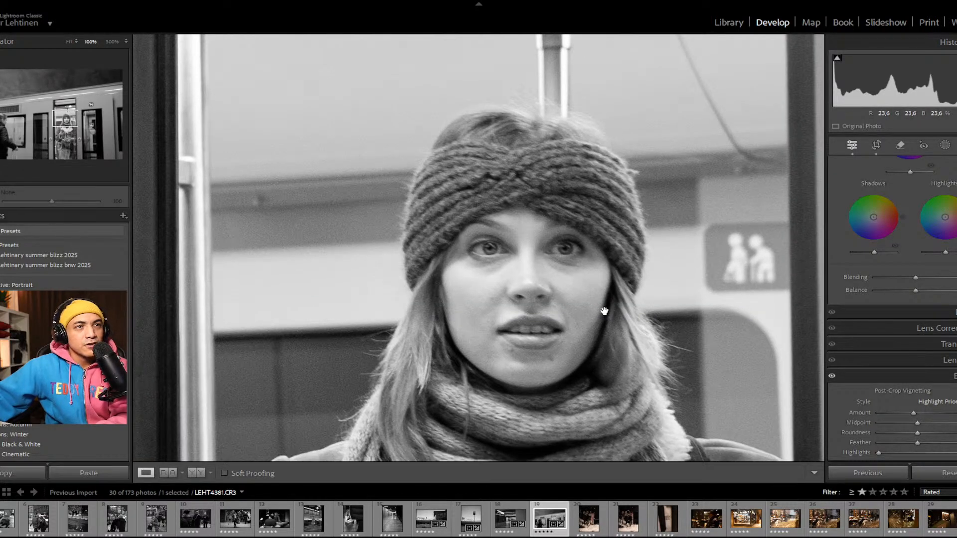
left_click_drag(602, 277, 606, 278)
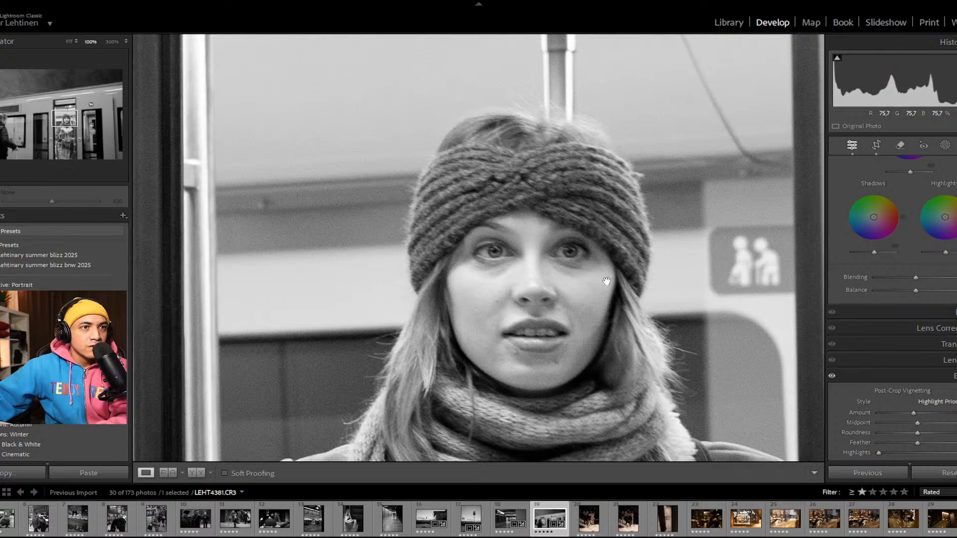
left_click(607, 279)
Step: Recrop LEHT4381 tighter in its original aspect ratio, trimming the top and right to put the woman on the right-hand third, and recheck her sharpness
key("r")
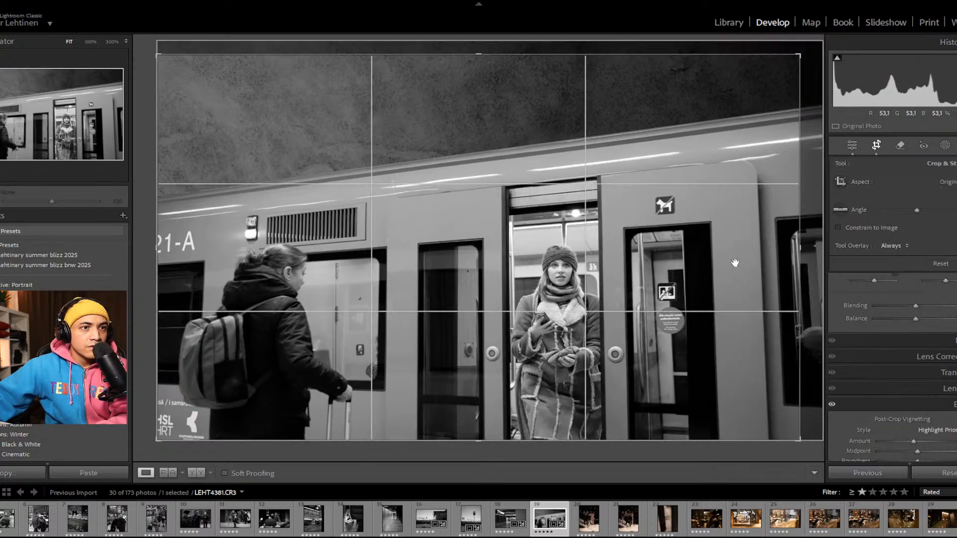
mouse_move(800, 47)
left_mouse_down()
mouse_move(787, 59)
mouse_move(798, 60)
left_mouse_up()
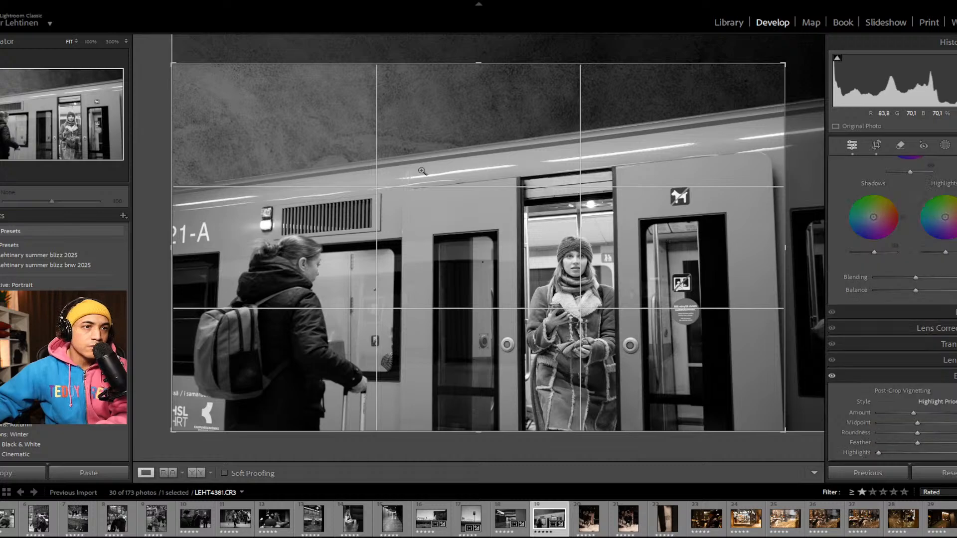
key("Return")
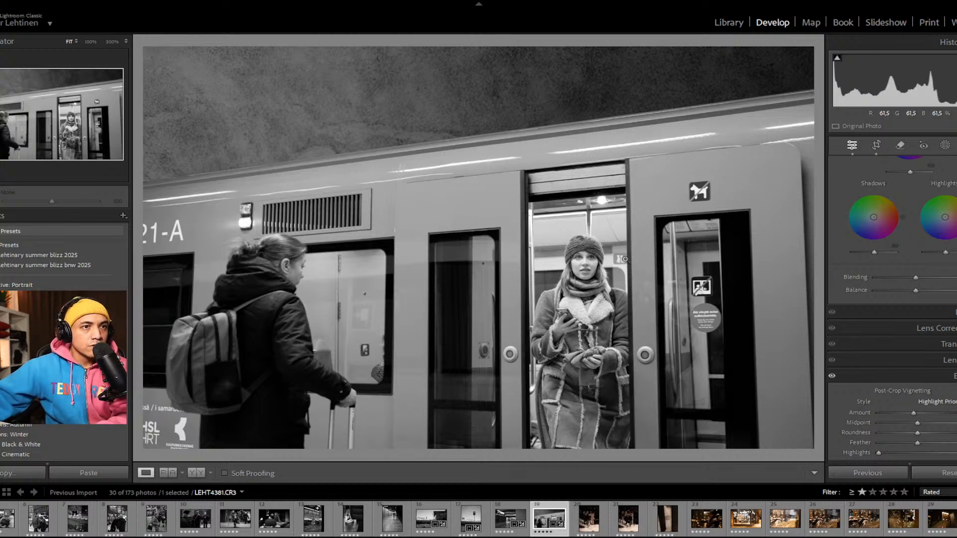
left_click(596, 261)
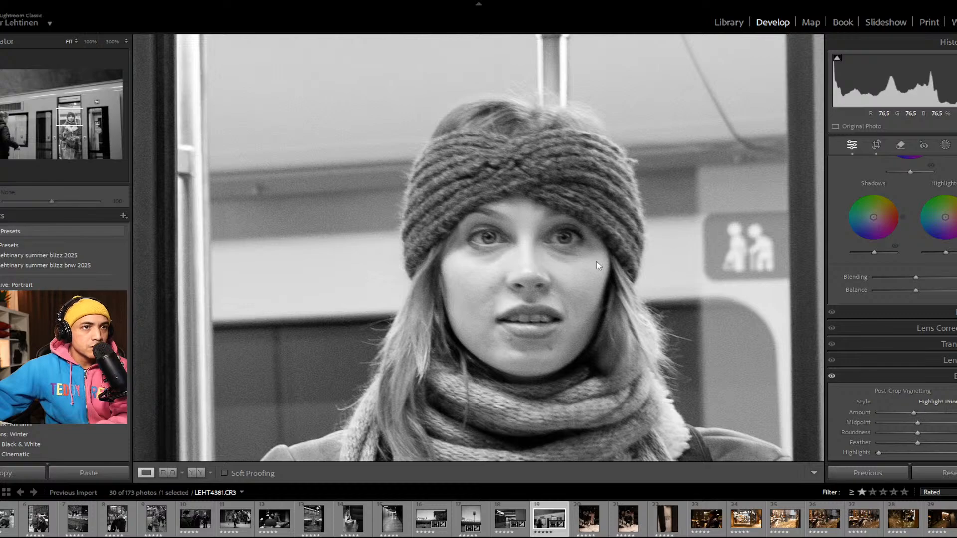
left_click(595, 262)
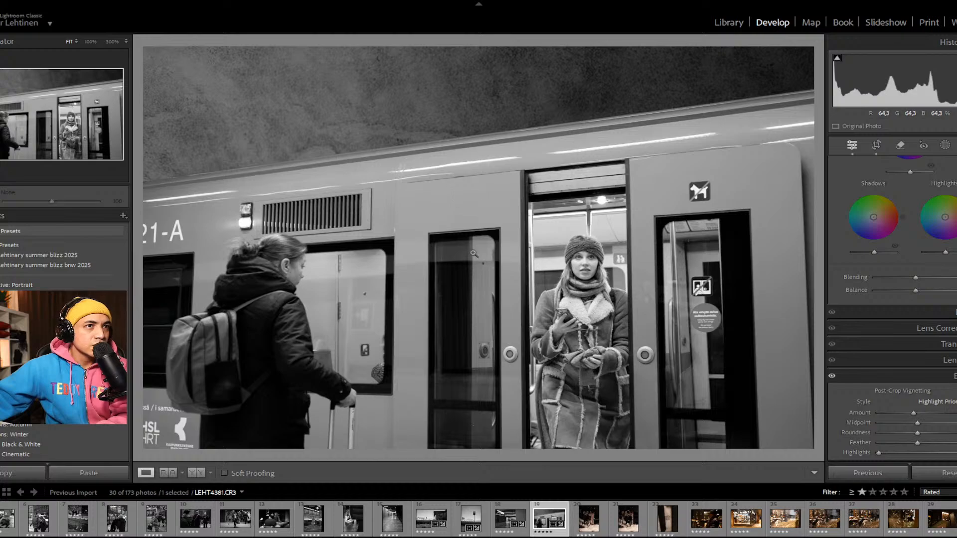
left_click(439, 164)
left_click_drag(450, 191, 522, 269)
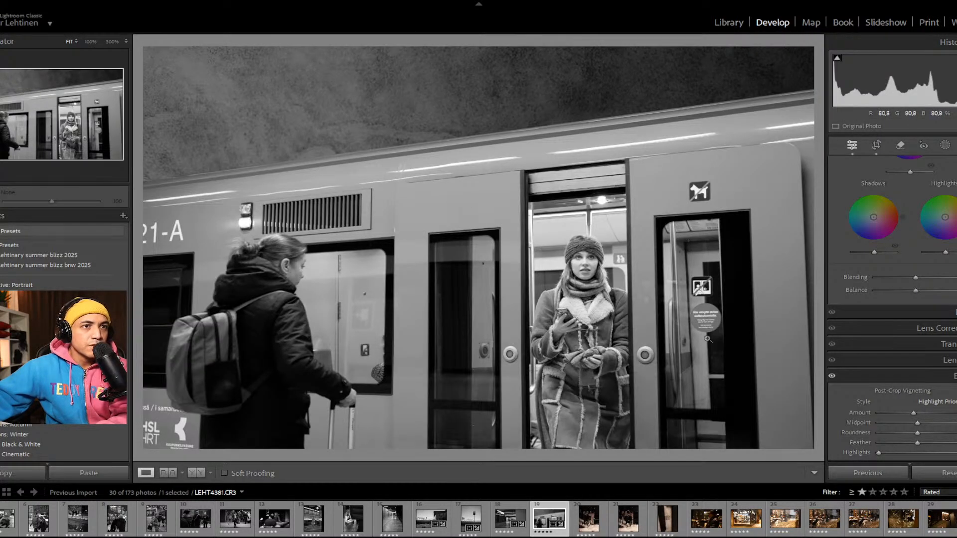
scroll(837, 428, "up", 10)
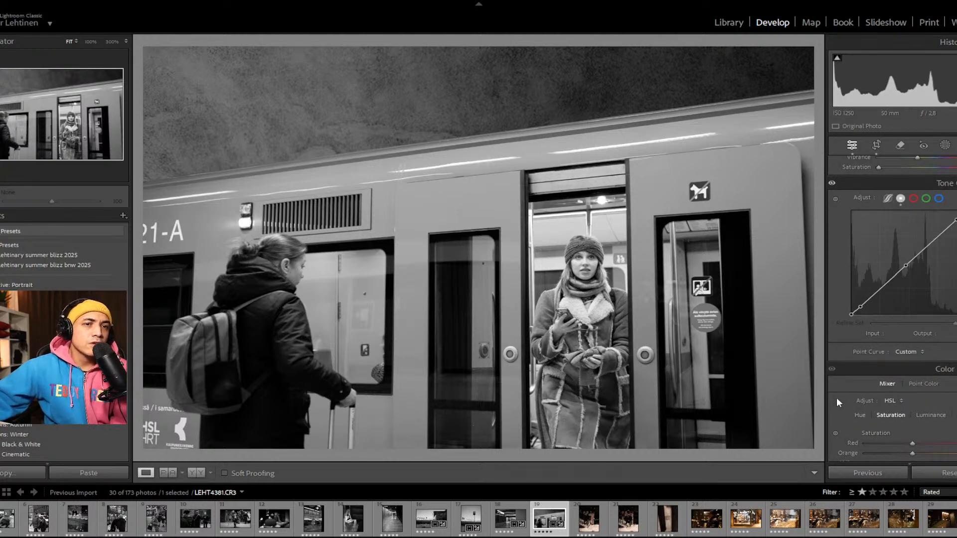
scroll(837, 400, "up", 5)
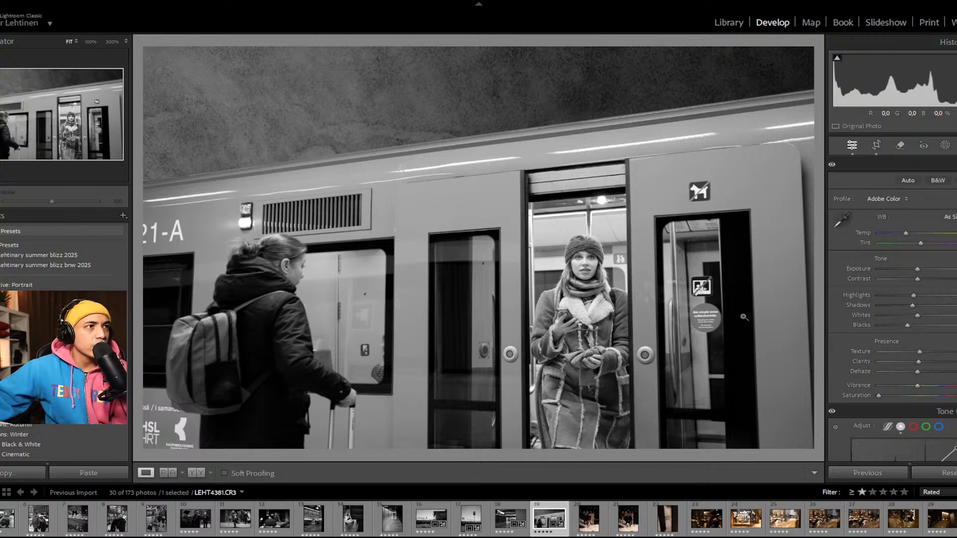
key("r")
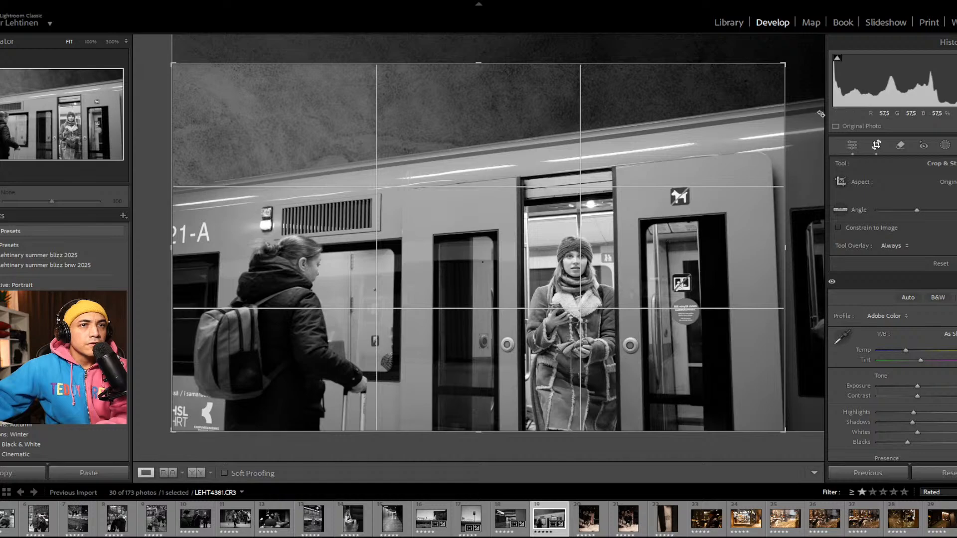
key("r")
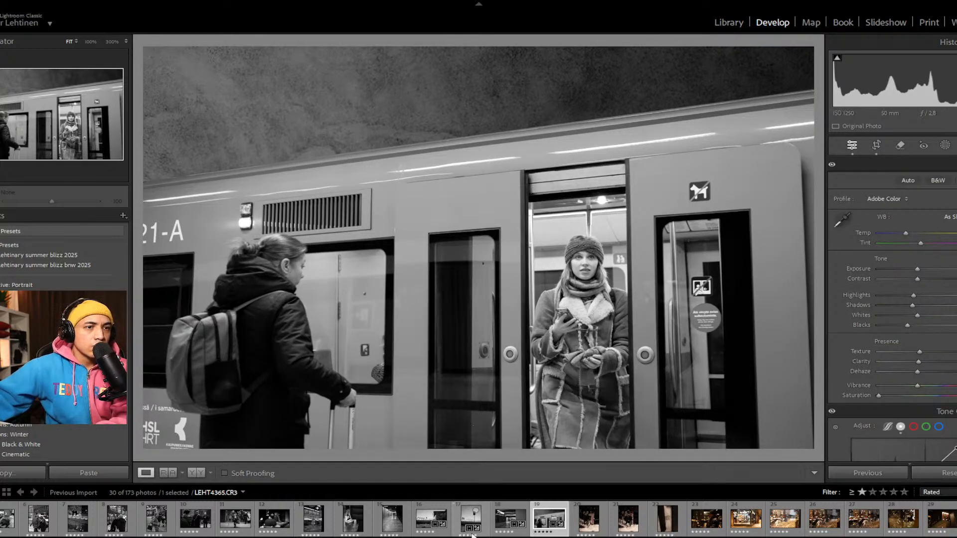
Step: Apply the previous photo's settings to the night staircase photo LEHT4395 and restore its full uncropped frame
left_click(596, 521)
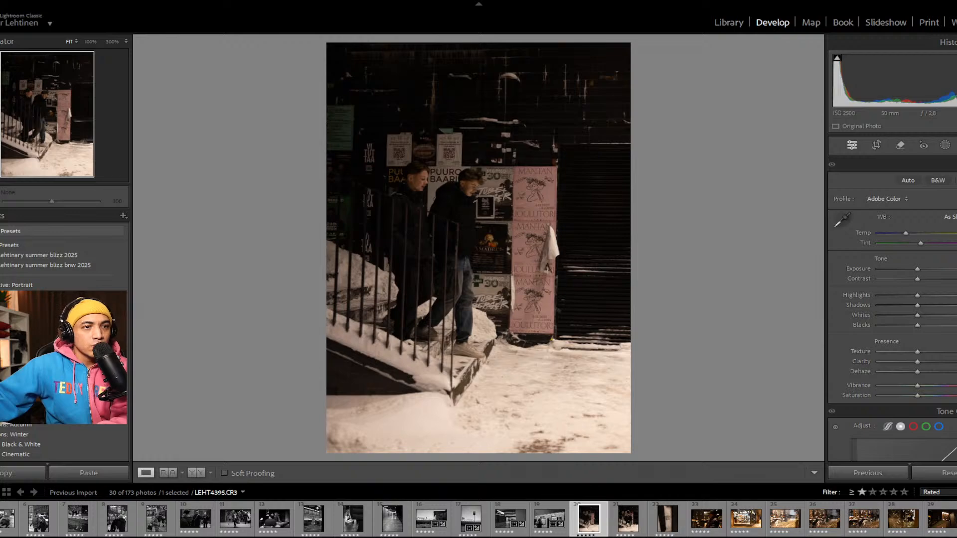
left_click(872, 473)
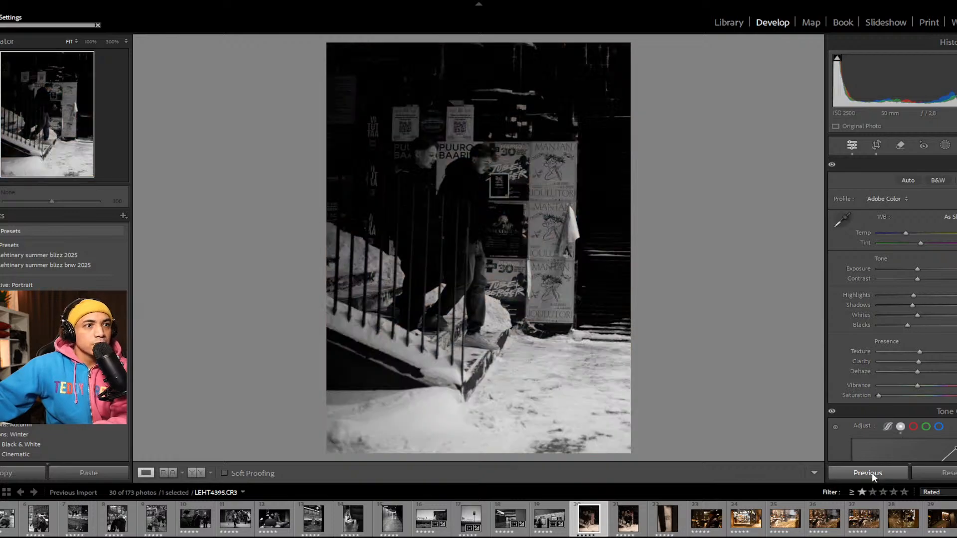
key("r")
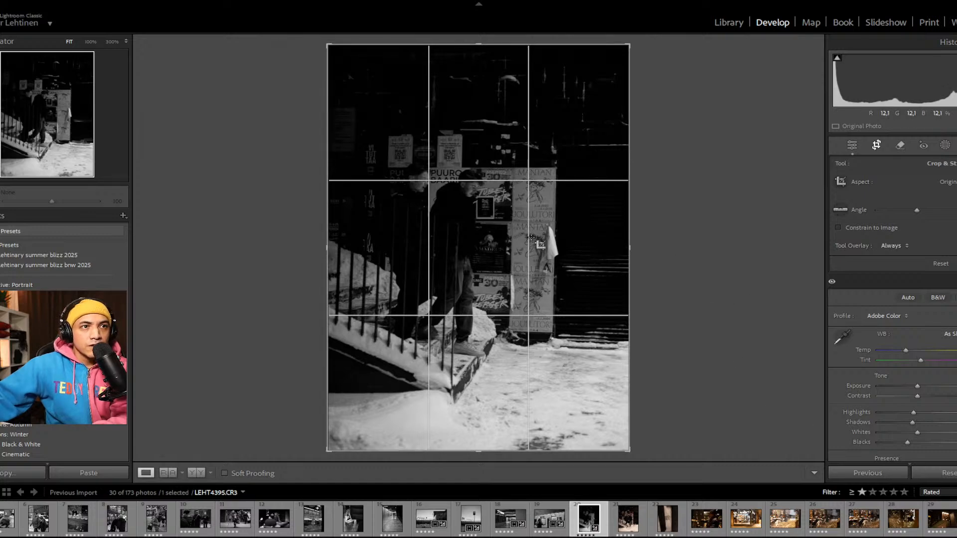
key("r")
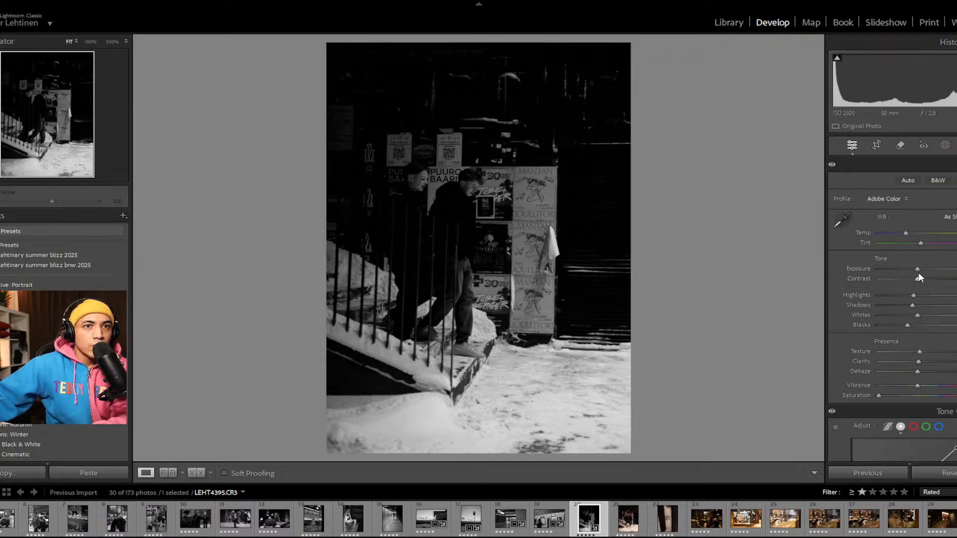
Step: Brighten LEHT4395 with a moderate exposure increase, inspecting the snow beside the stairs at 100% for highlight detail
left_click_drag(919, 268, 923, 268)
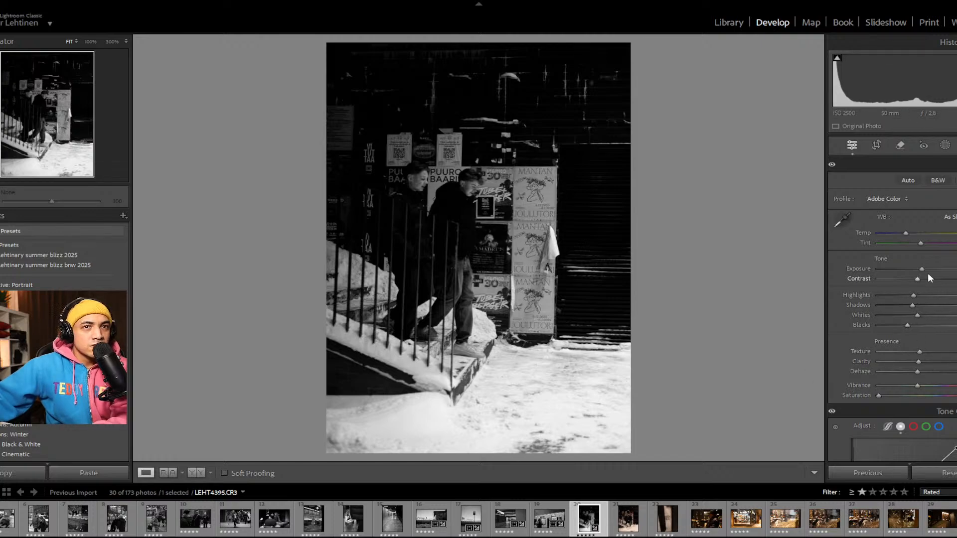
left_click_drag(922, 272, 926, 274)
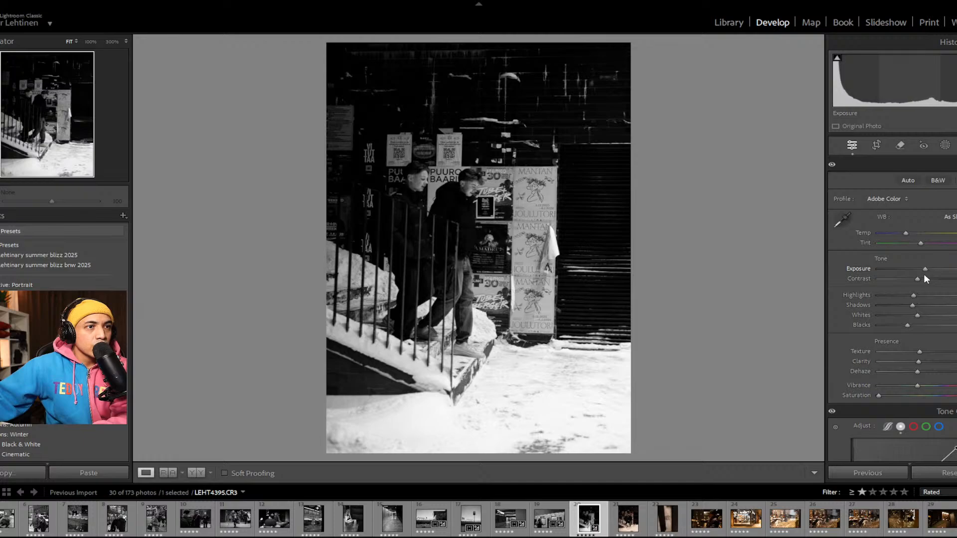
left_click(427, 406)
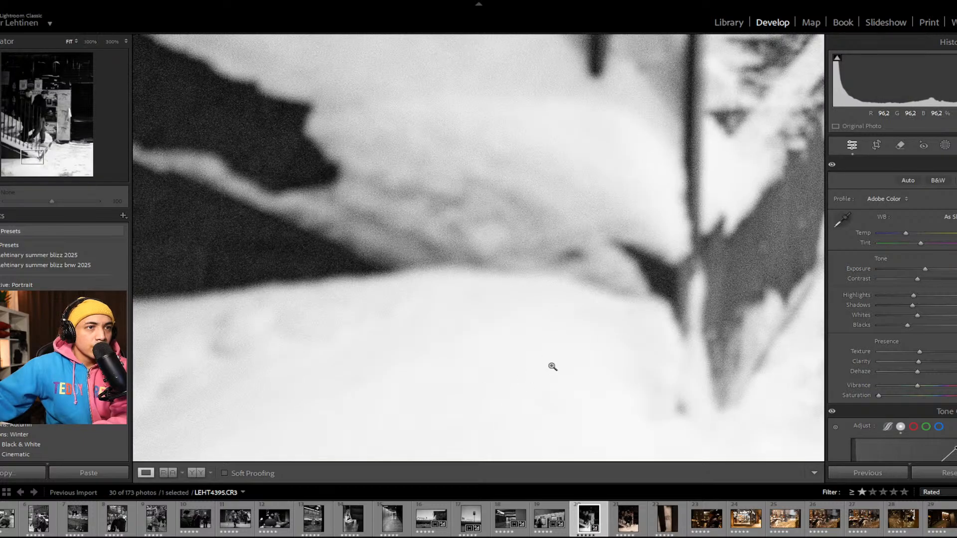
left_click(553, 370)
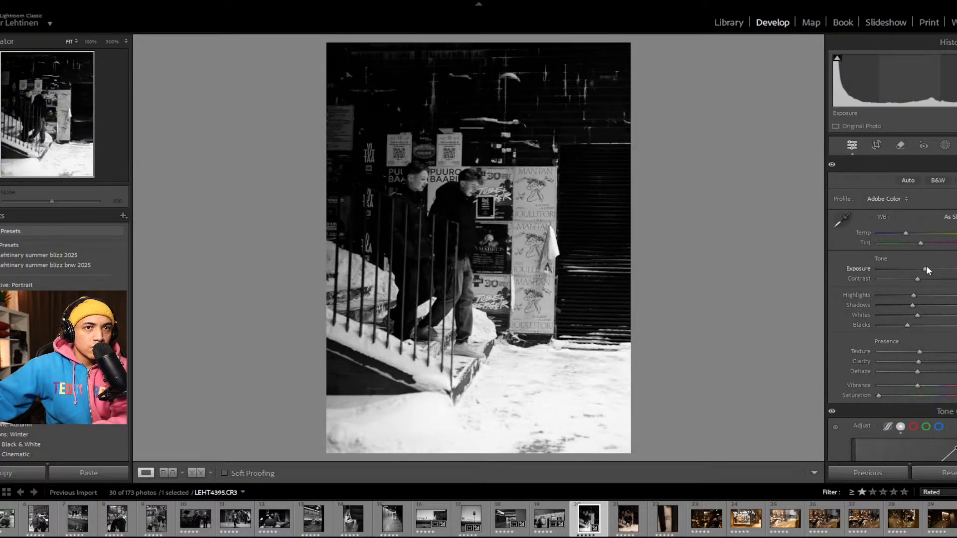
left_click_drag(926, 266, 923, 267)
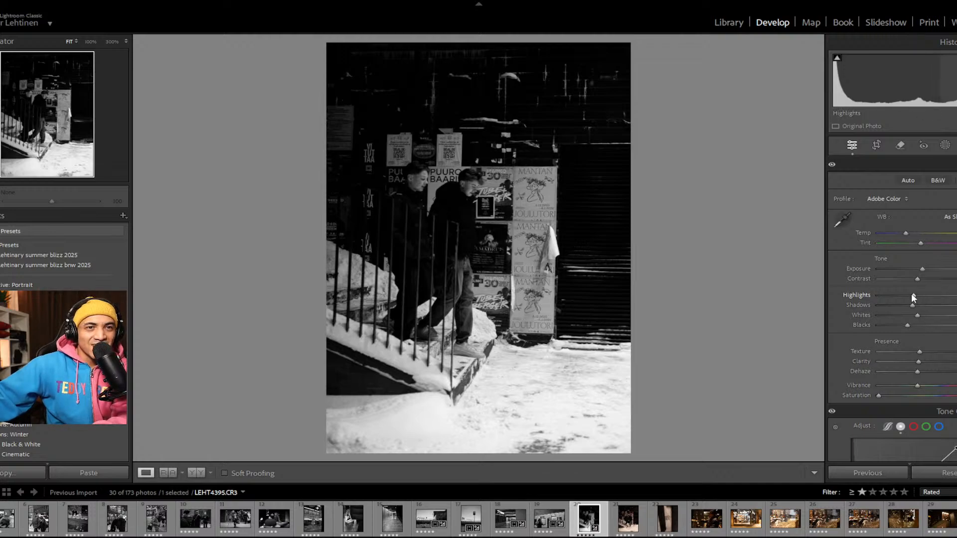
Step: Lower the highlights of LEHT4395 further and inspect the snow beside the stairs at 100% for recovered detail
left_click_drag(912, 294, 900, 295)
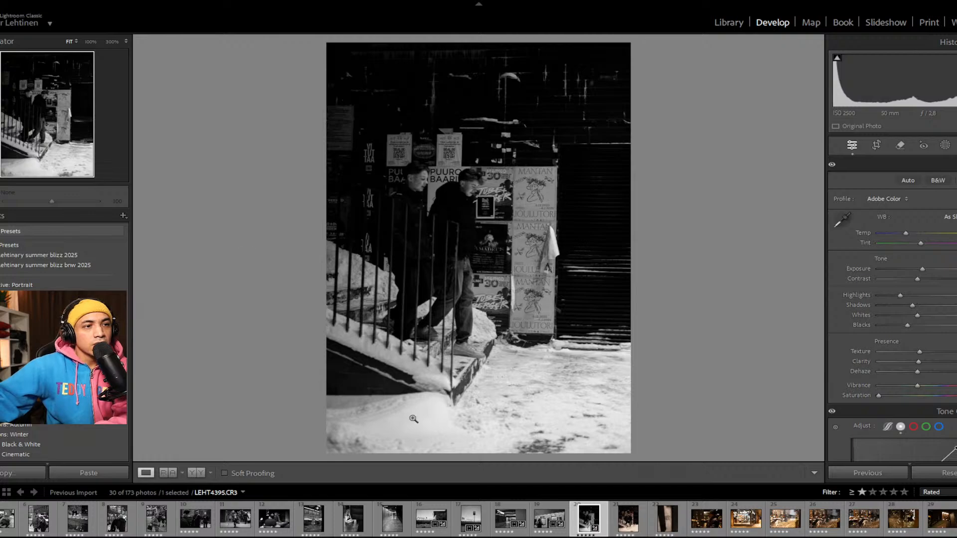
left_click(458, 413)
left_click_drag(455, 408, 903, 347)
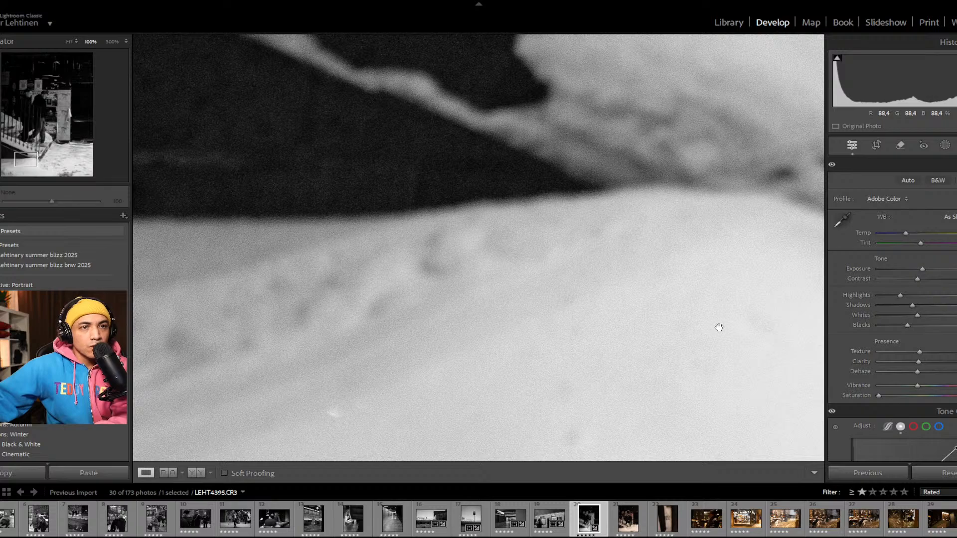
left_click_drag(720, 327, 728, 282)
left_click(732, 285)
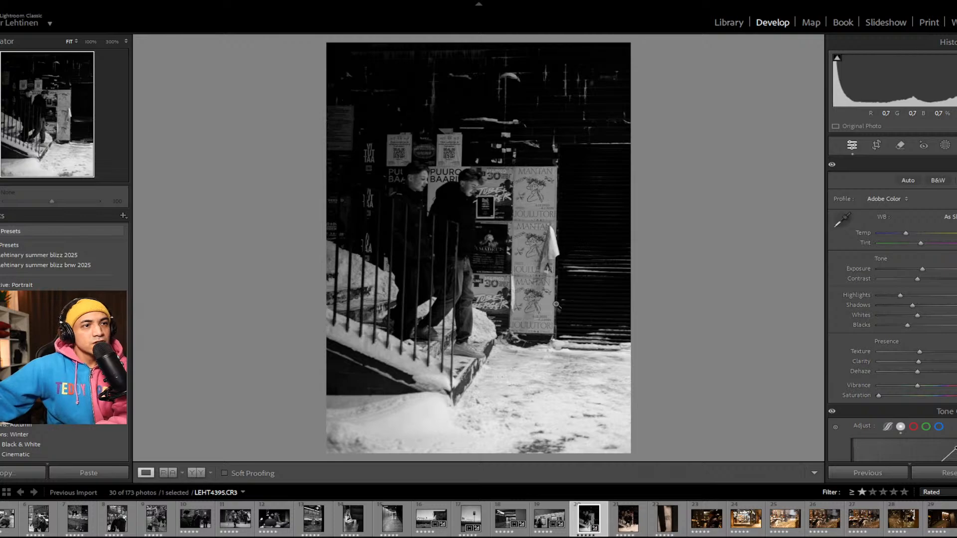
Step: Straighten LEHT4395 with a slight counterclockwise rotation and crop it marginally tighter in its original aspect ratio
key("r")
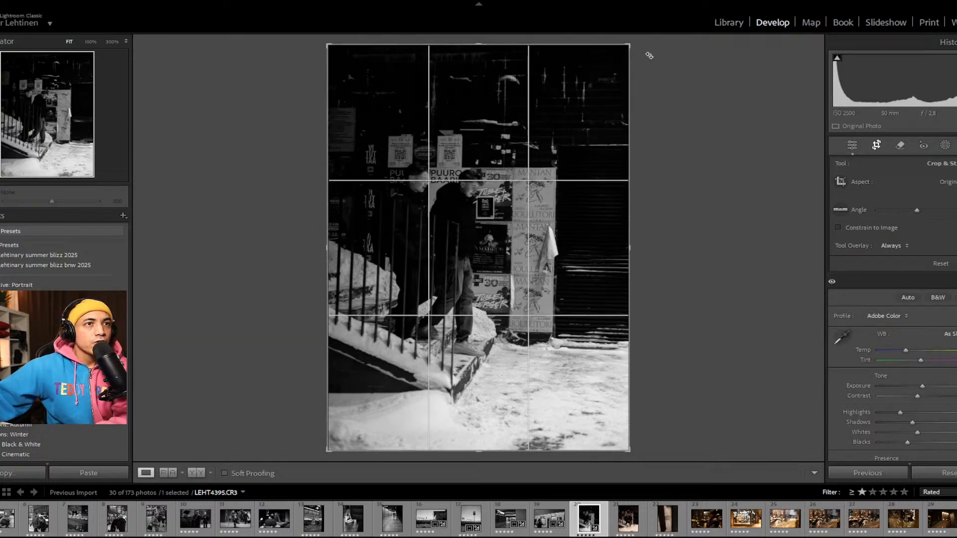
left_click_drag(637, 40, 635, 40)
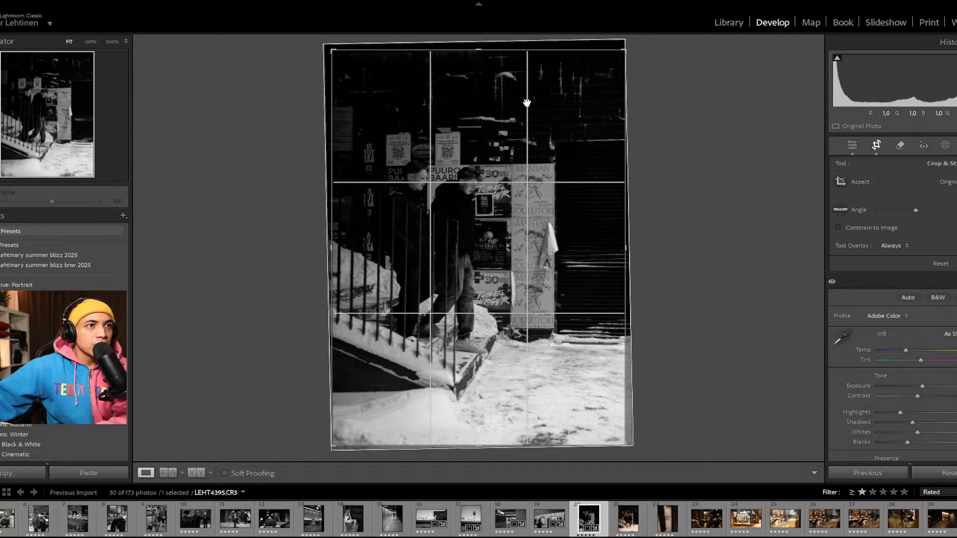
key("r")
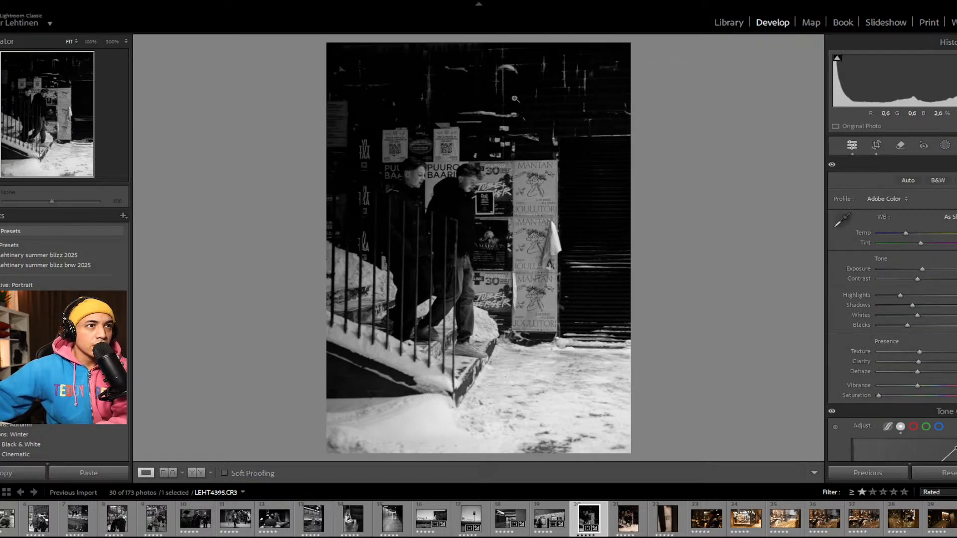
key("r")
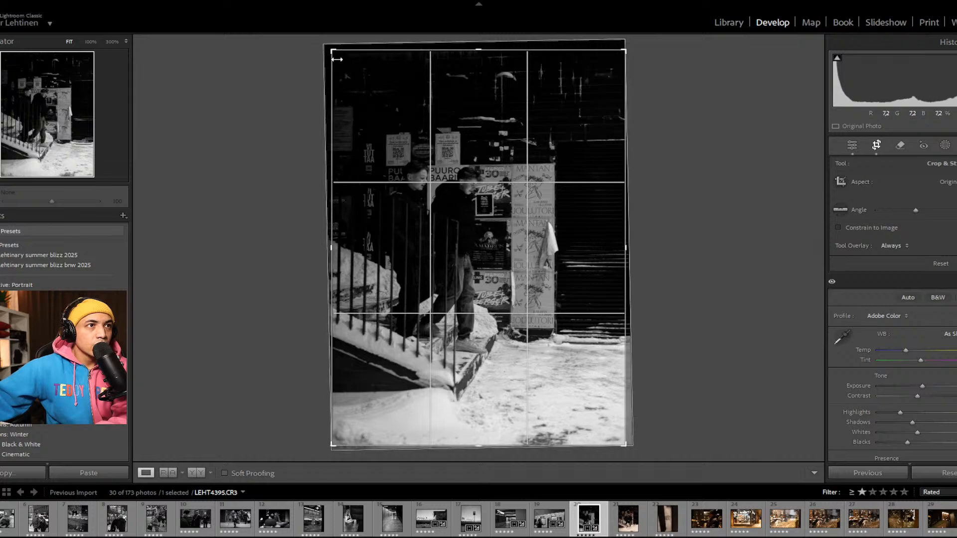
left_click_drag(335, 52, 341, 53)
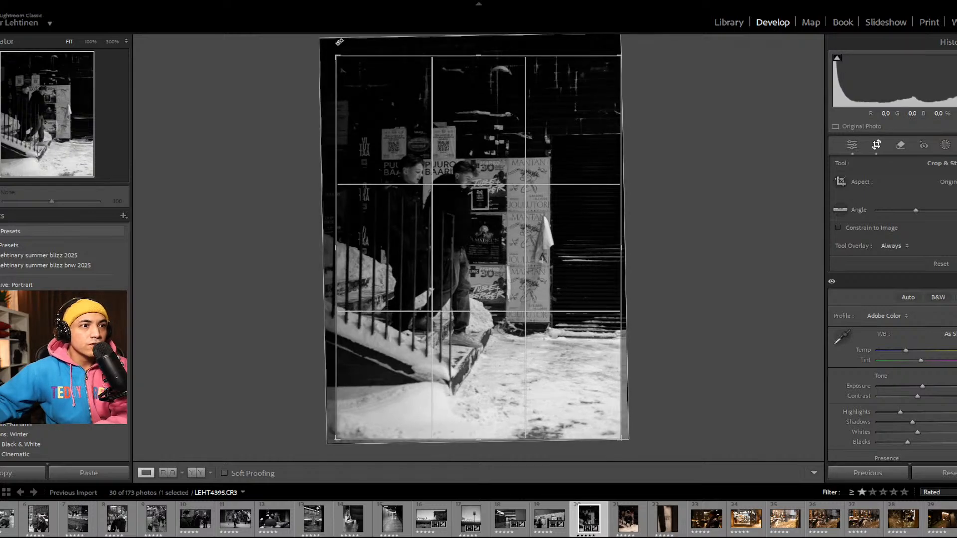
key("Return")
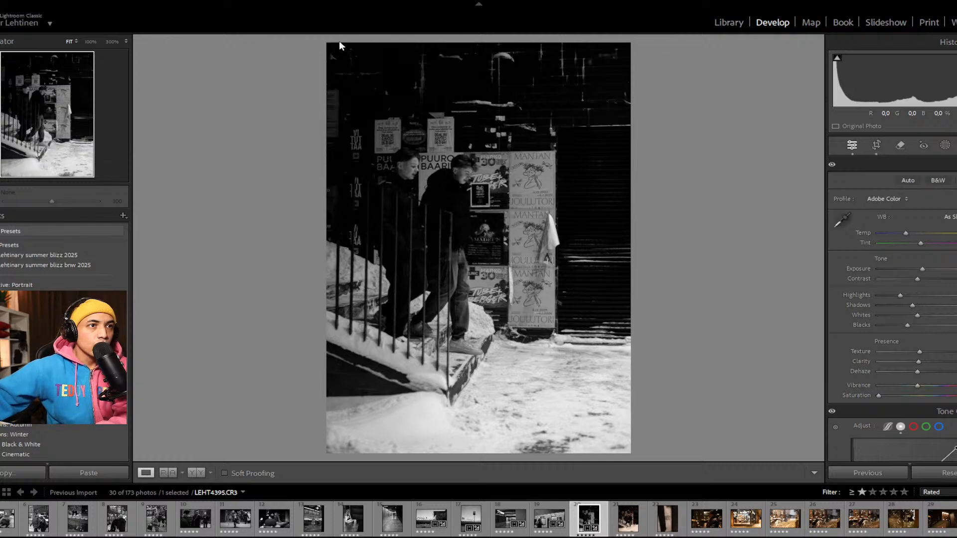
Step: Switch to the Library's single-photo view, hide its toolbar, and turn off Subject Focus in the Assisted Culling options
key("g")
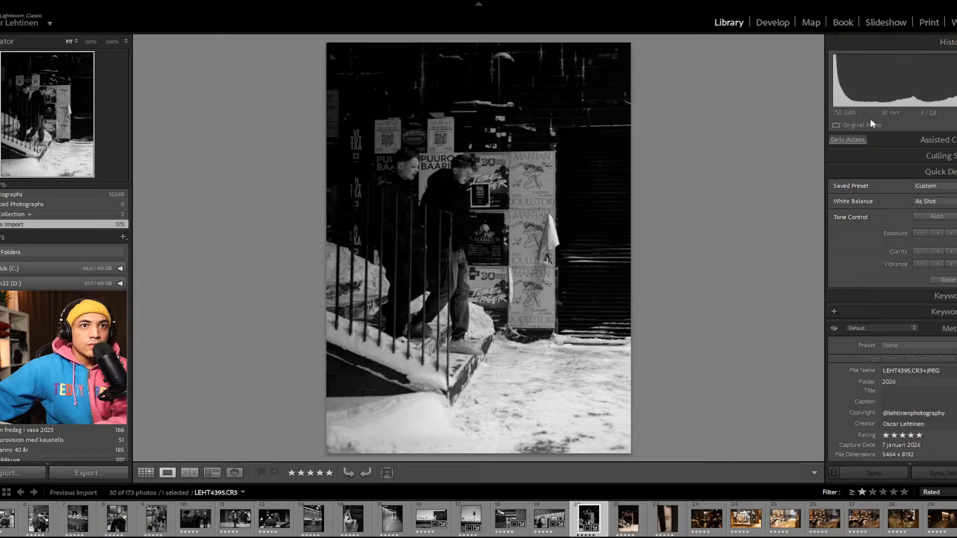
scroll(892, 237, "down", 1)
scroll(900, 241, "up", 1)
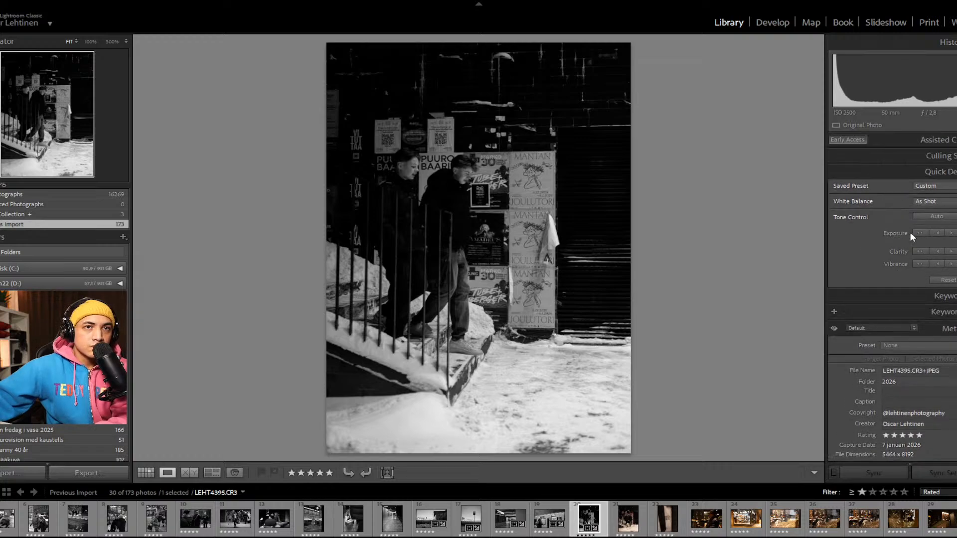
key("t")
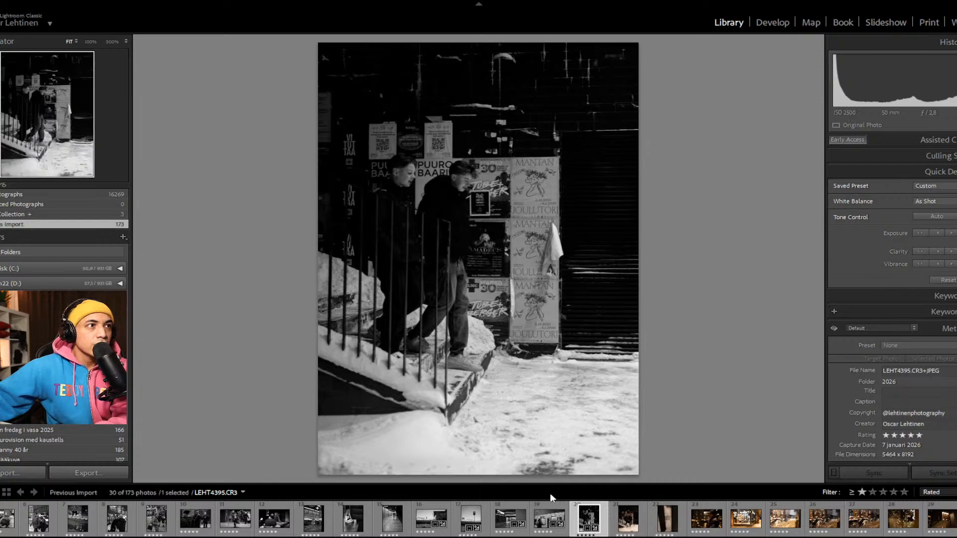
left_click(941, 141)
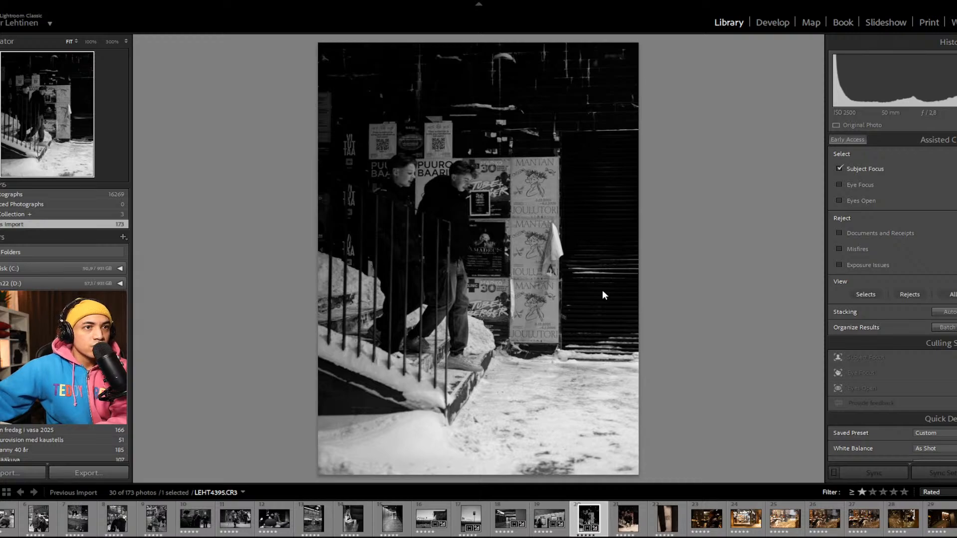
left_click(840, 169)
key("z")
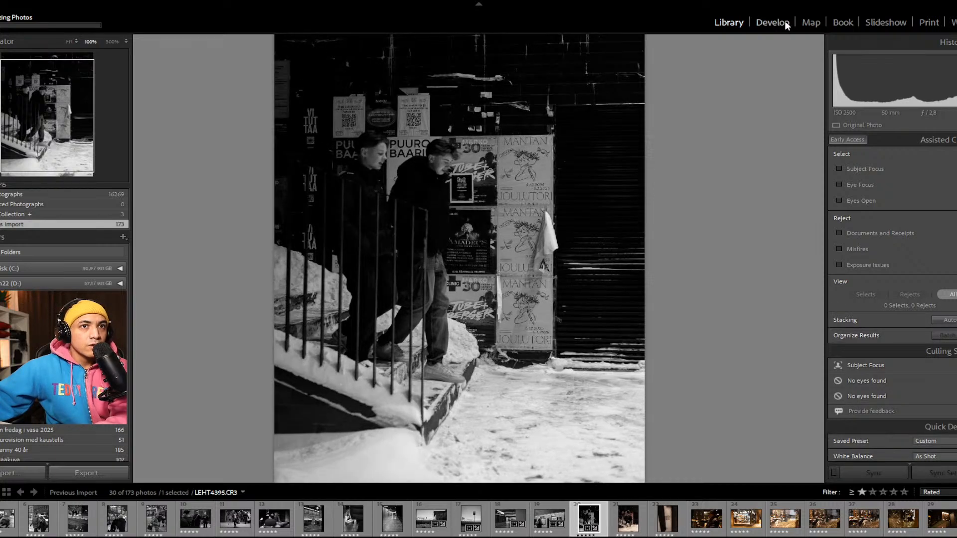
Step: Return to Develop and examine the posters and dark roller shutter in LEHT4395 at 100% and in the full view
key("r")
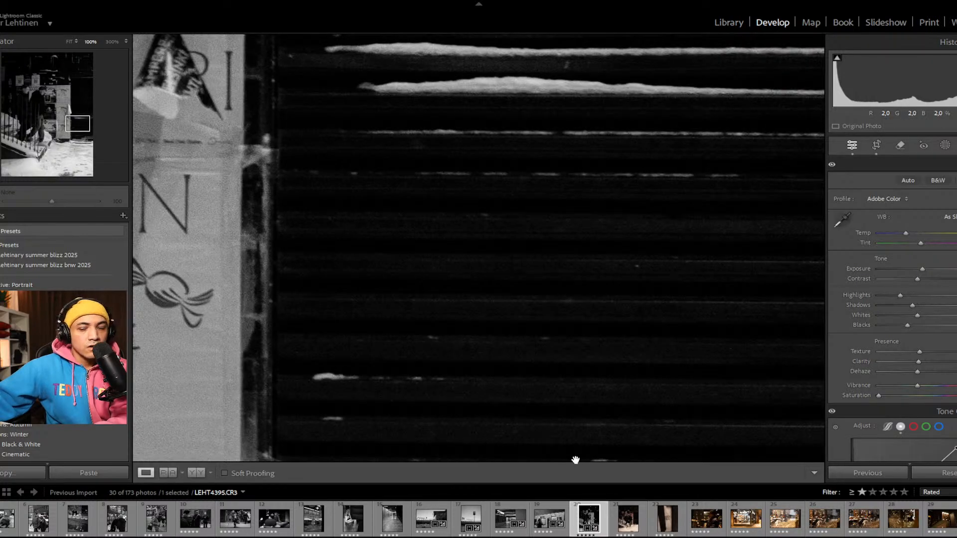
left_click(590, 291)
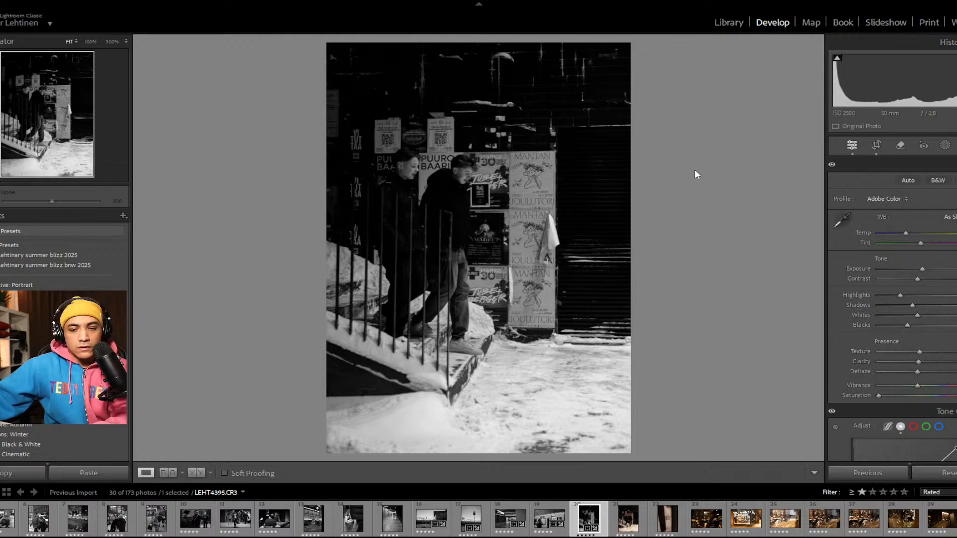
key("t")
key("t")
key("t")
key("t")
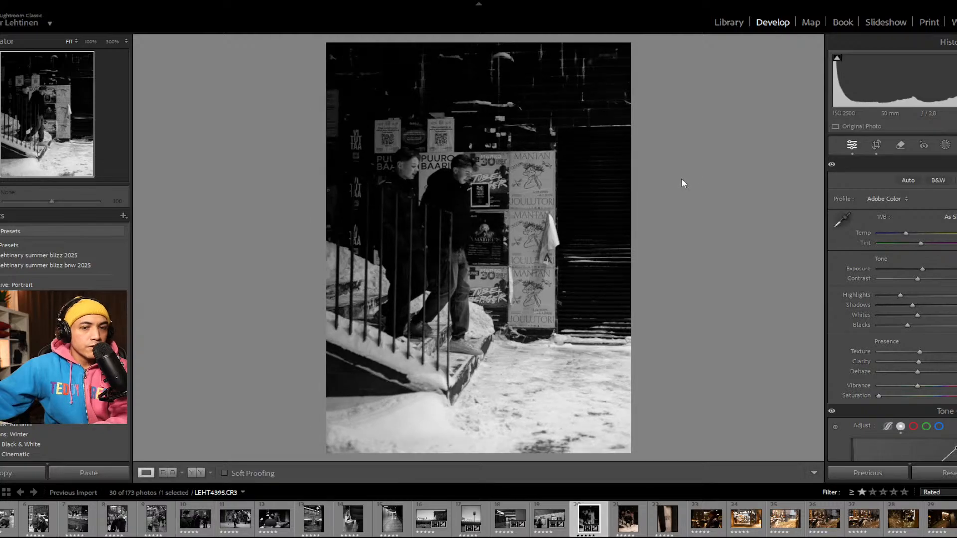
left_click(560, 173)
left_click(561, 174)
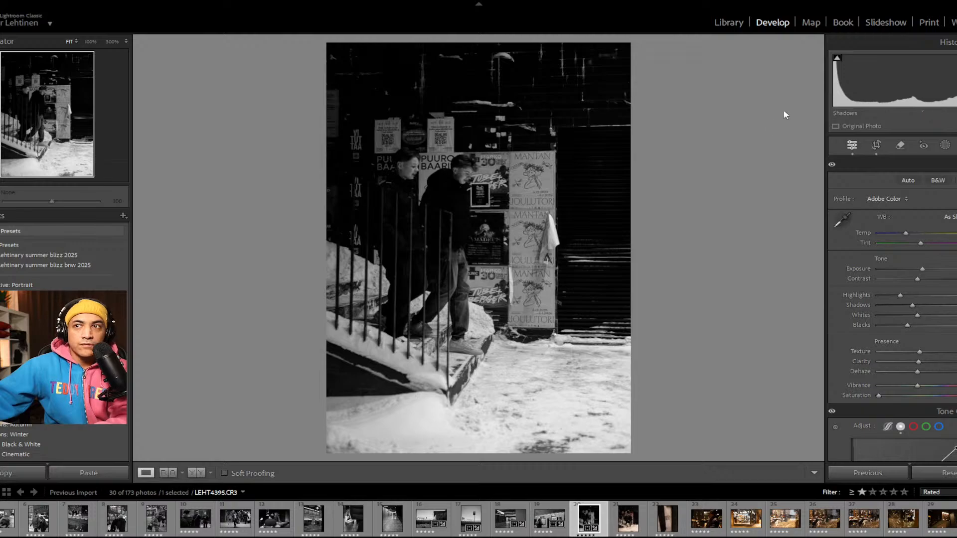
left_click(554, 288)
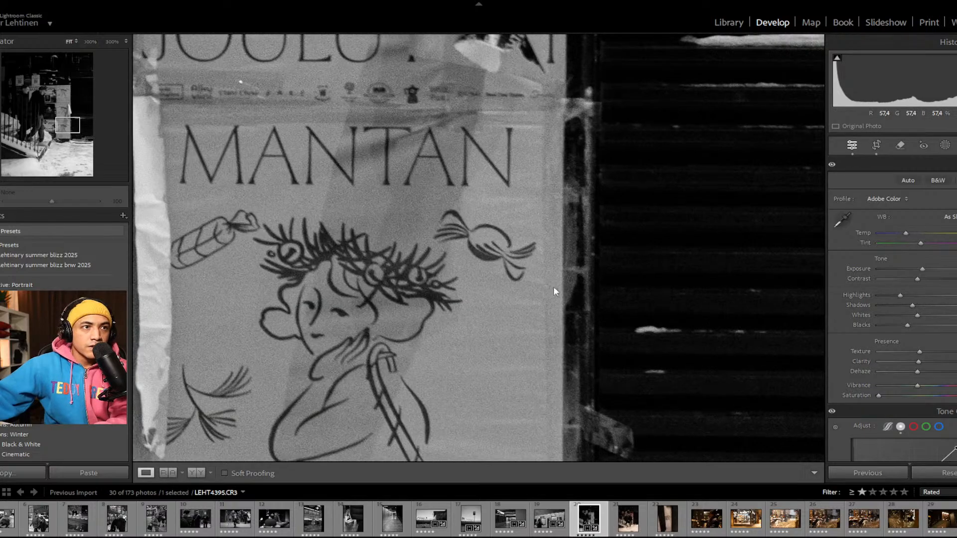
left_click(554, 288)
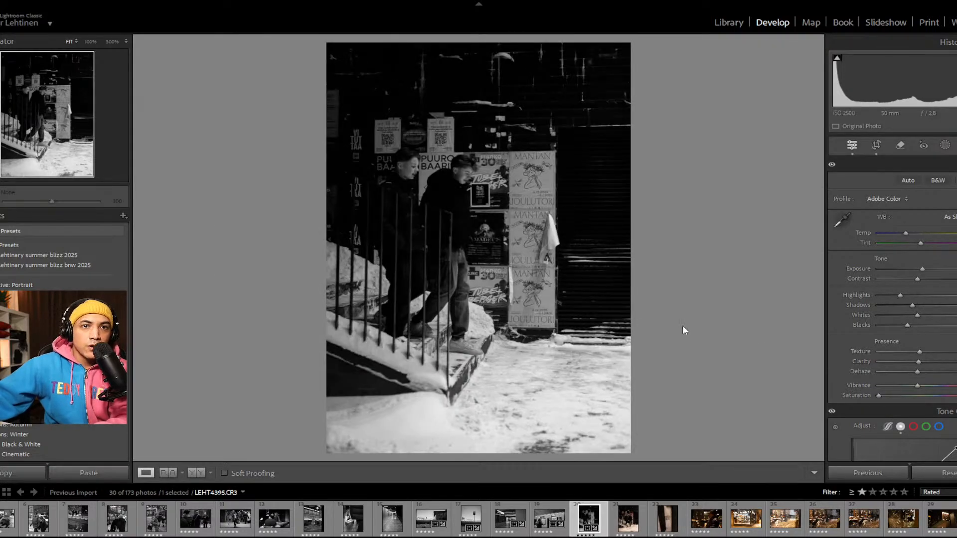
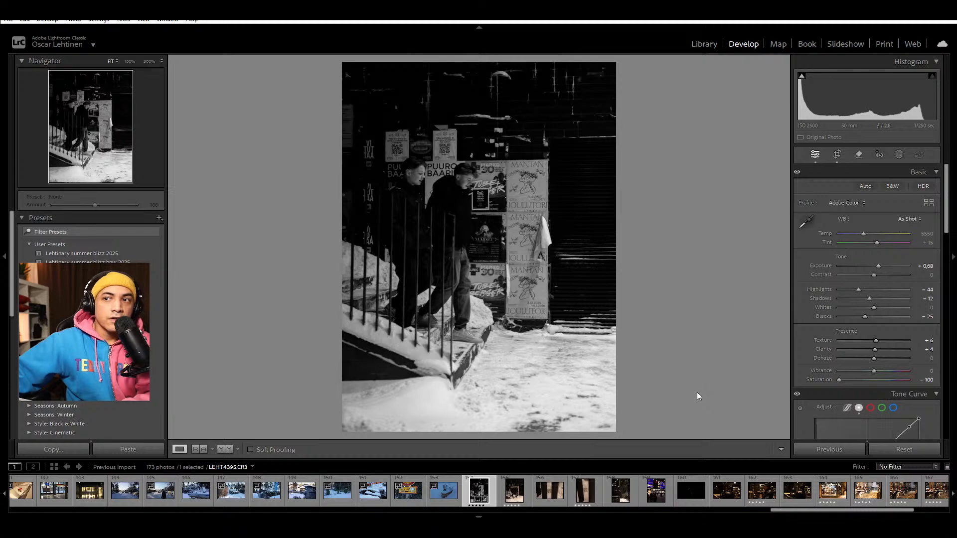
Step: Apply the previous photo's settings to LEHT4396 and crop it tighter around the two men in its original aspect ratio
left_click(528, 493)
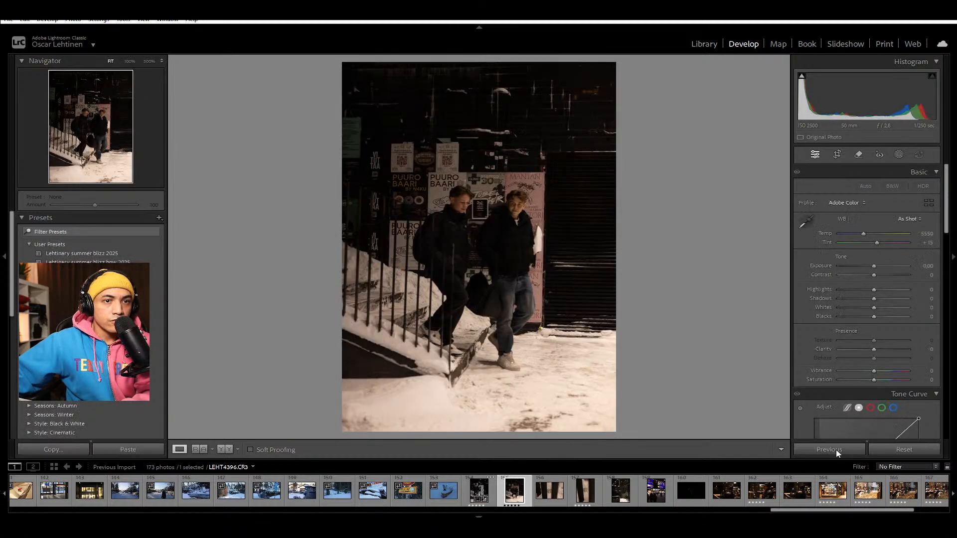
left_click(838, 456)
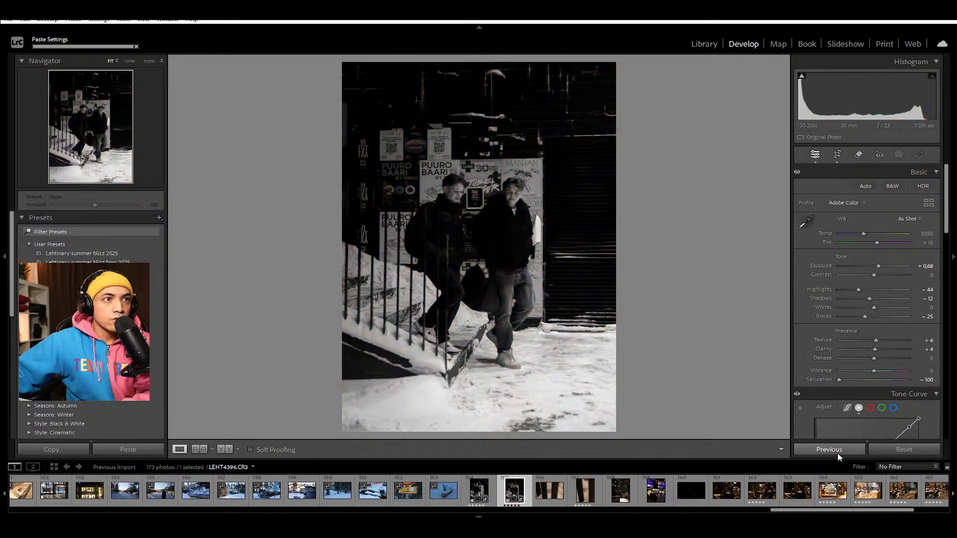
key("r")
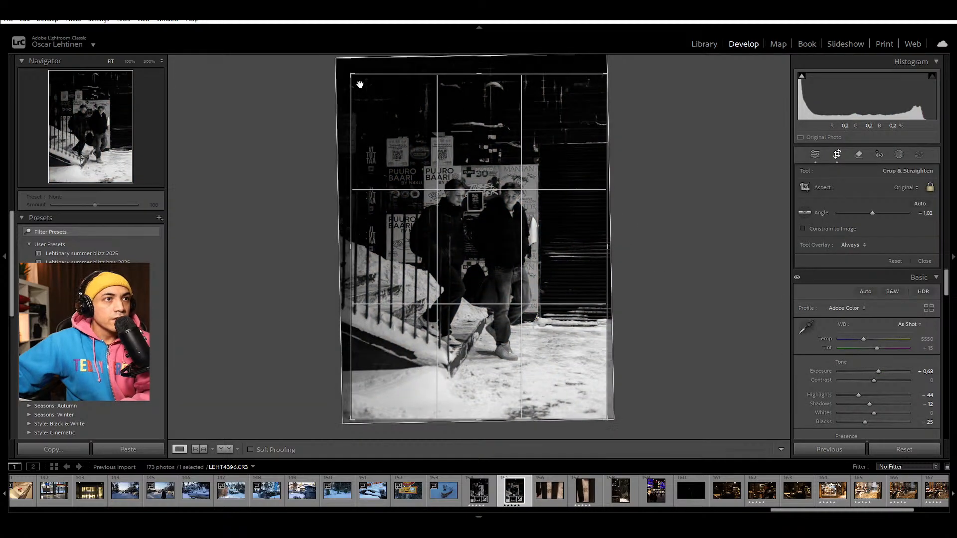
left_click_drag(355, 75, 371, 91)
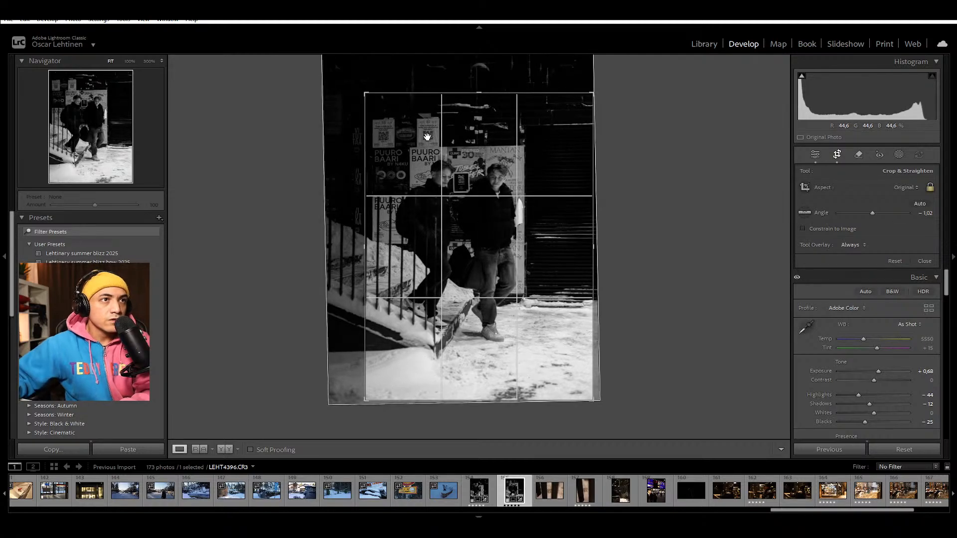
key("Return")
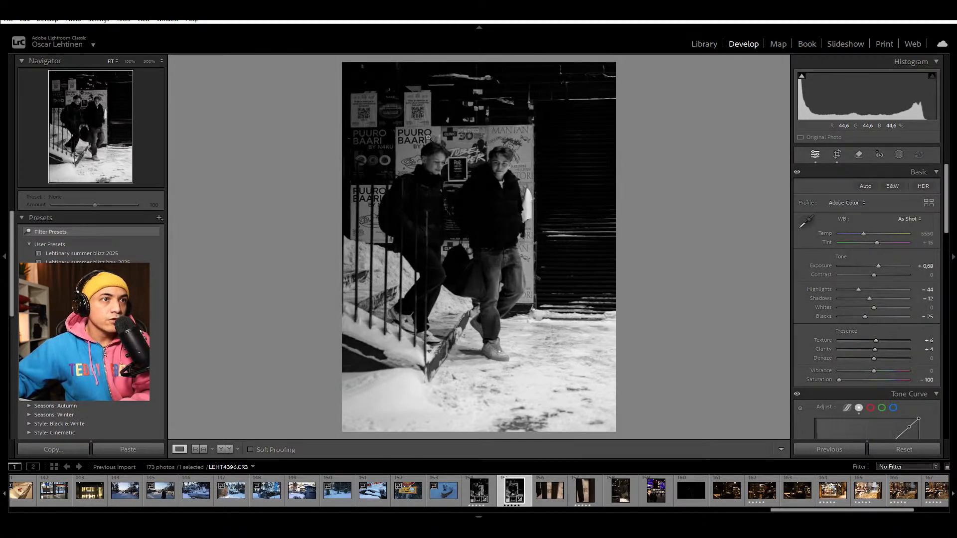
key("Left")
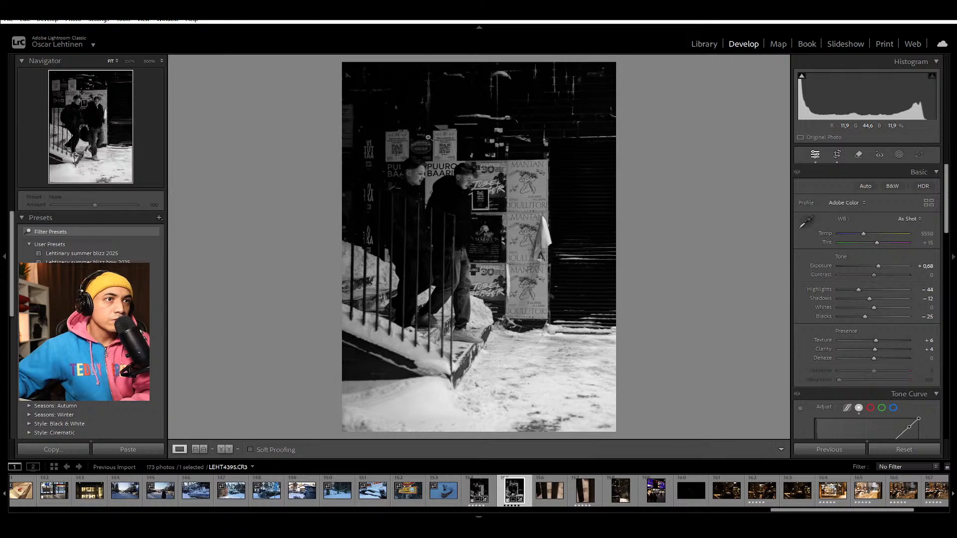
key("Right")
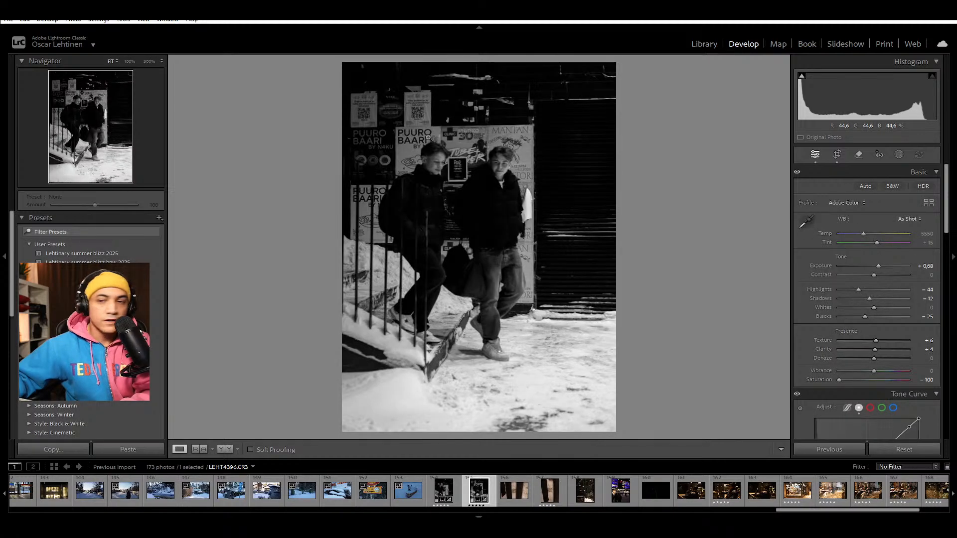
Step: Filter the filmstrip to rated photos and remove the star rating from LEHT4395
key("Left")
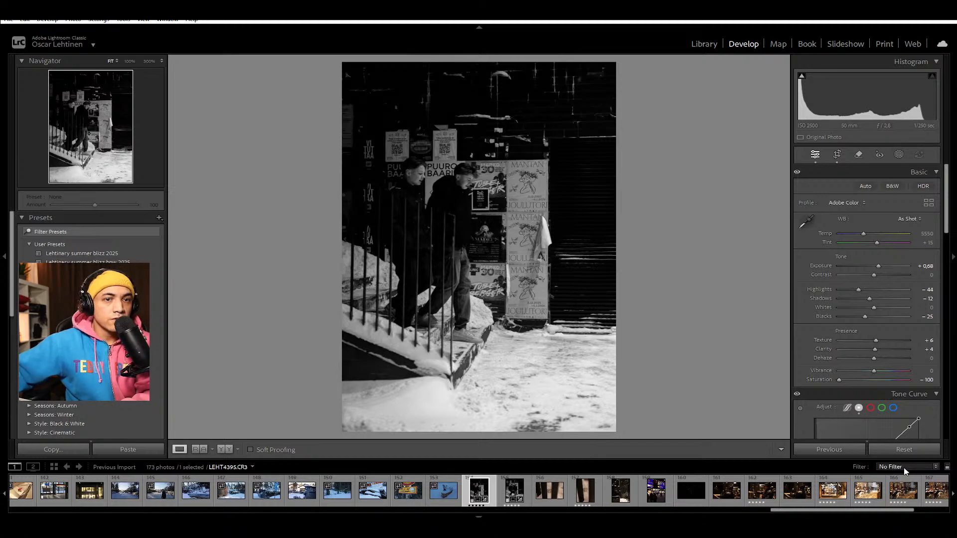
key("ctrl+l")
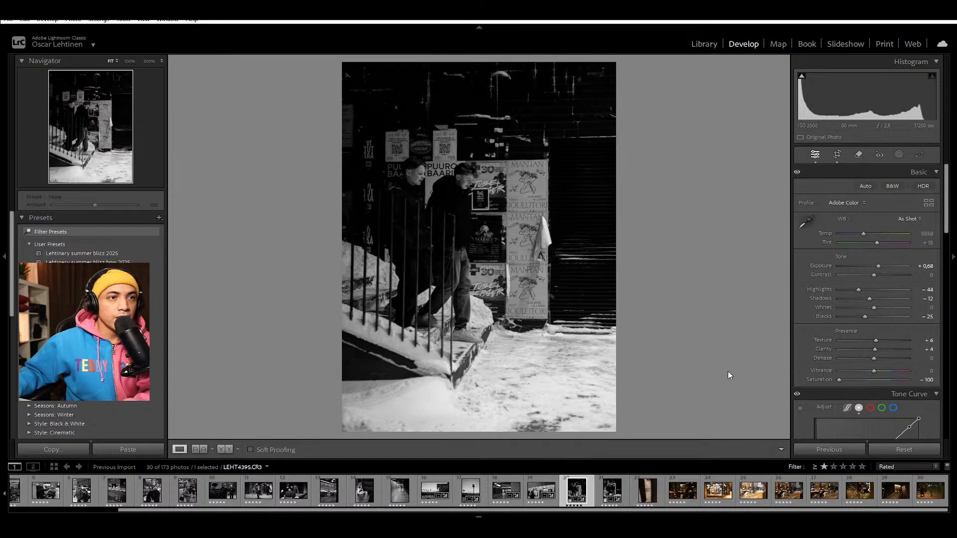
key("Right")
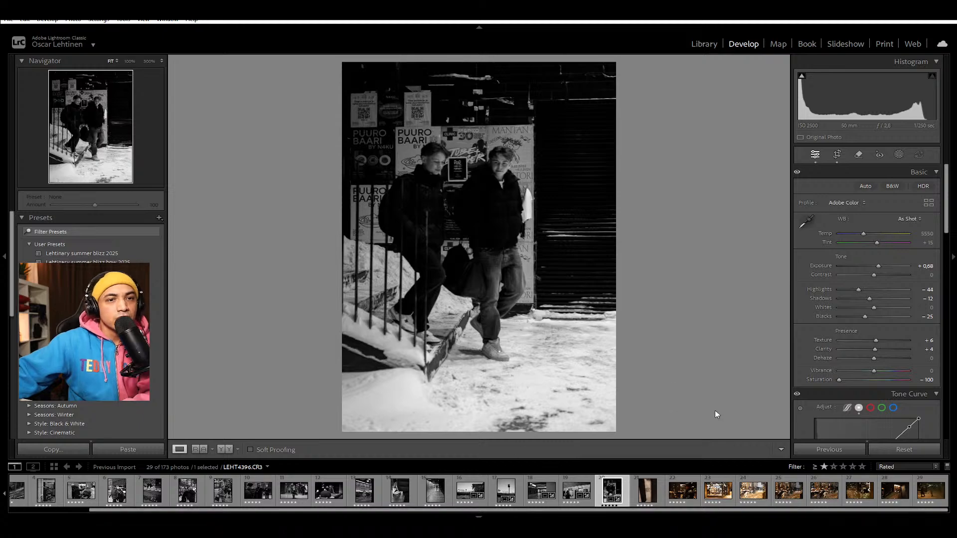
Step: Turn the filmstrip filter off and reopen LEHT4396 among all the imported photos
left_click(827, 345)
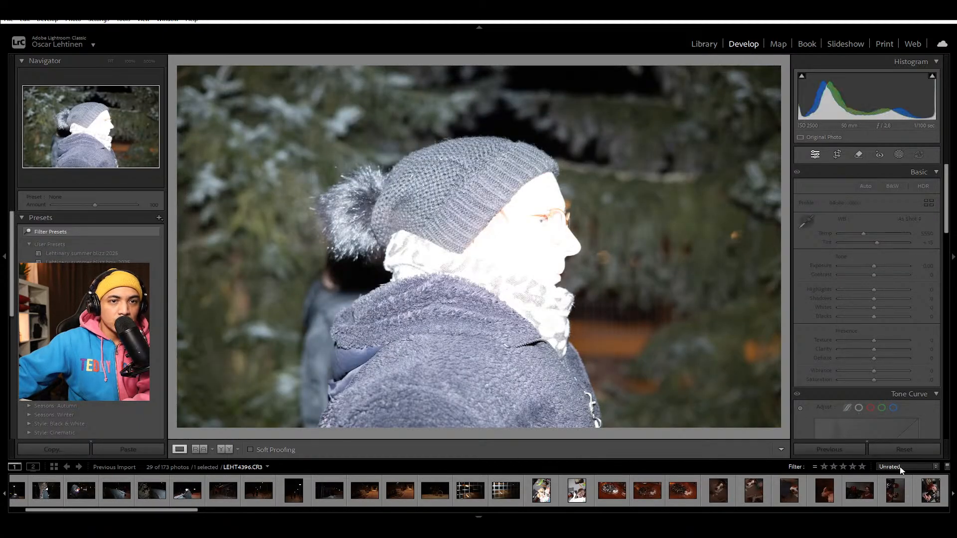
key("ctrl+l")
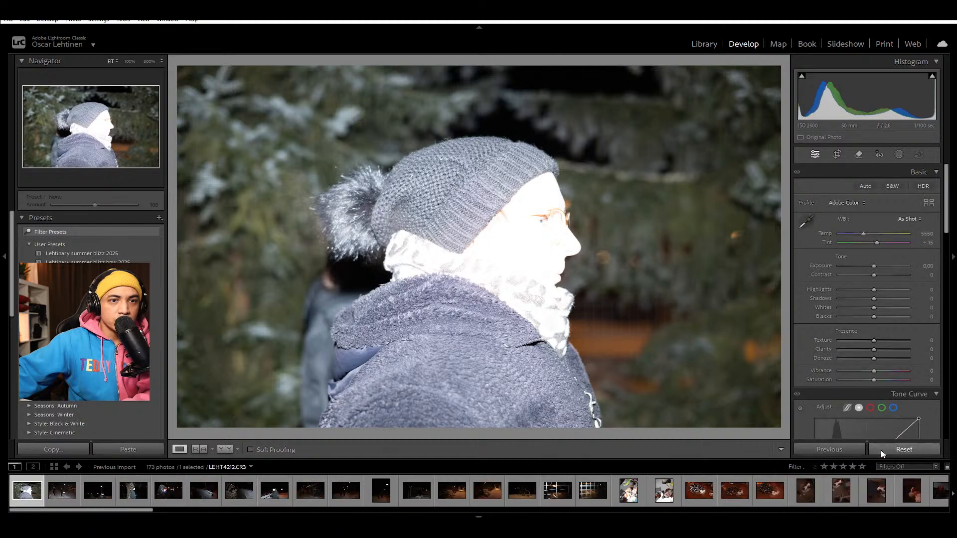
left_click(136, 515)
mouse_move(145, 513)
left_click_drag(144, 512, 469, 514)
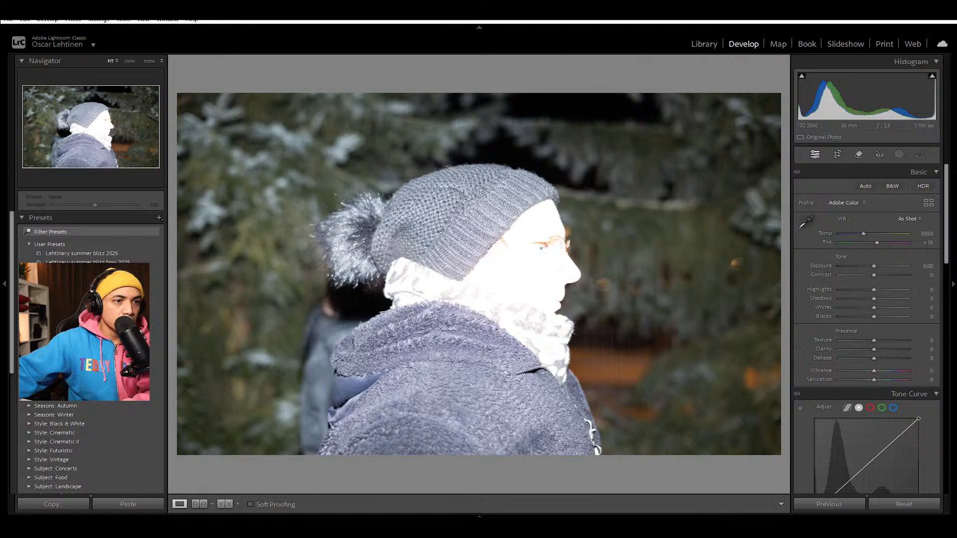
left_click(534, 516)
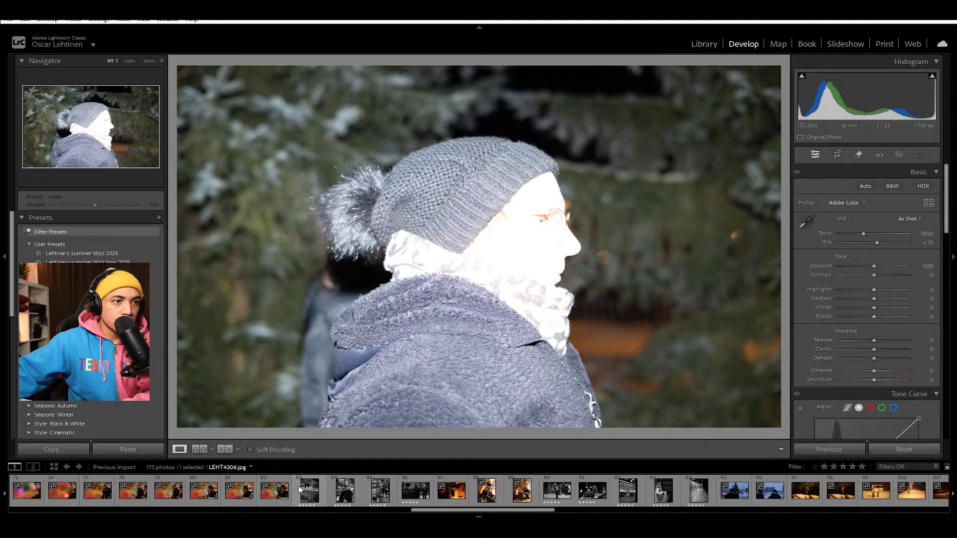
left_click_drag(518, 514, 850, 509)
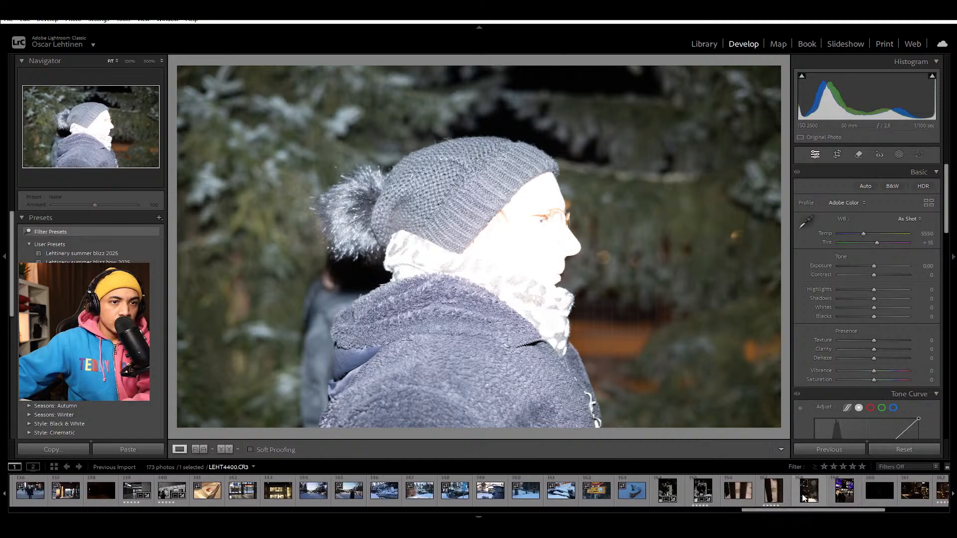
left_click(713, 493)
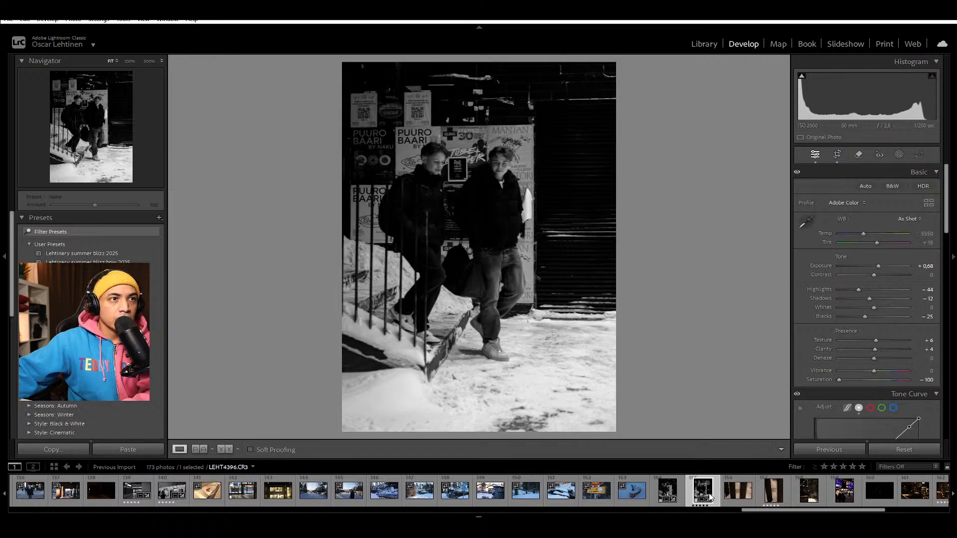
Step: Compare LEHT4395 with LEHT4396 and rate LEHT4395 five stars
key("Left")
key("Right")
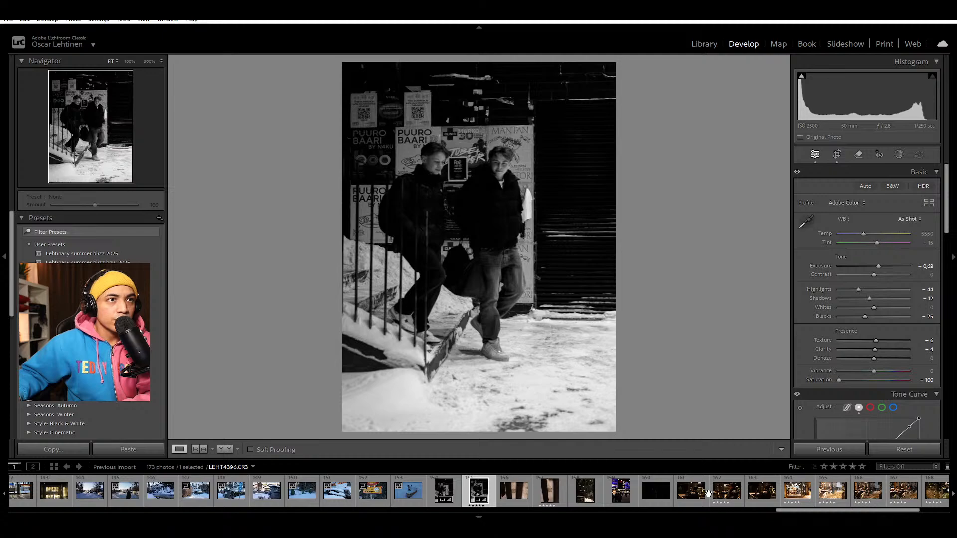
key("Left")
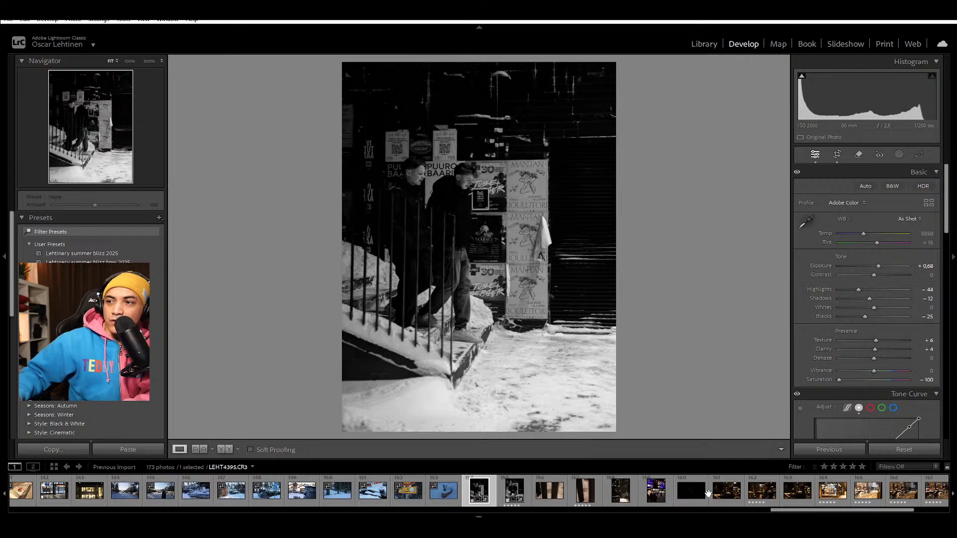
key("Right")
key("Left")
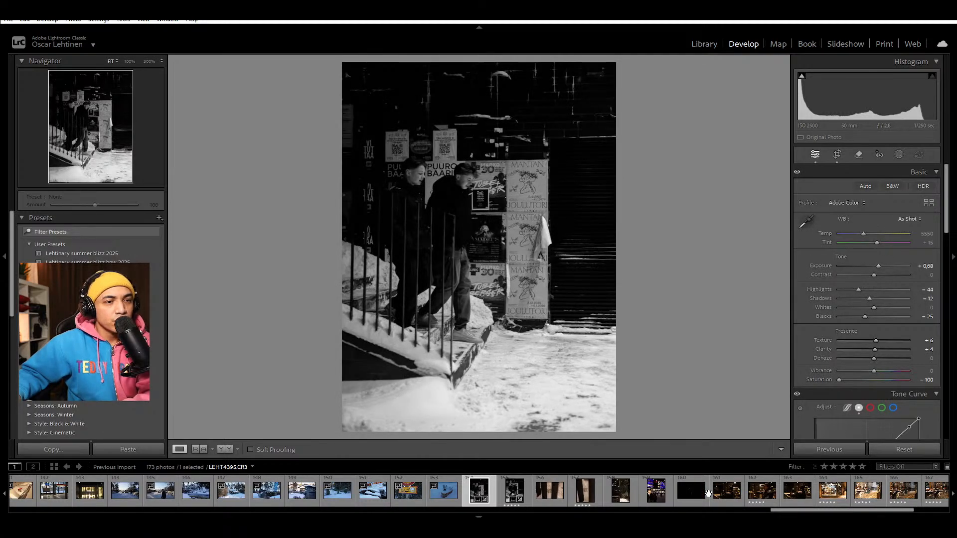
key("5")
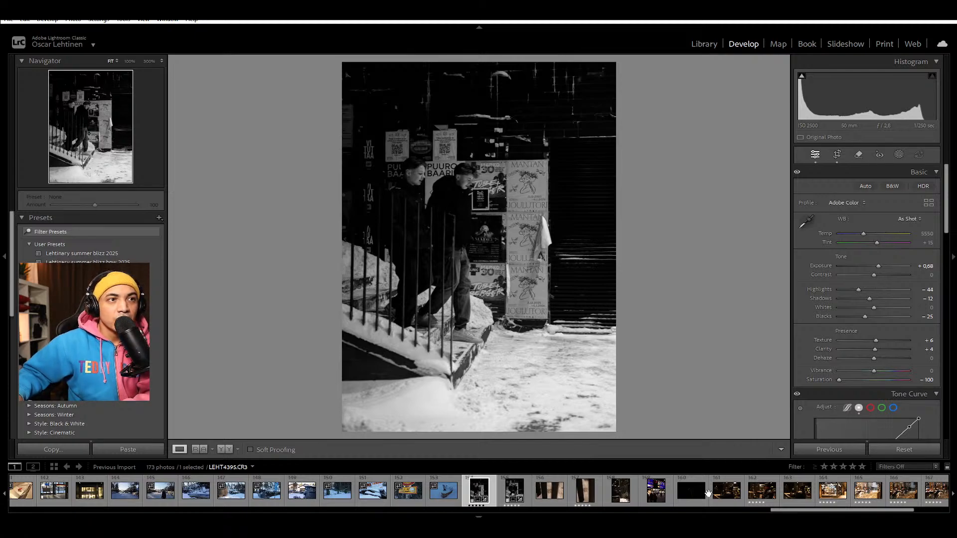
Step: Examine LEHT4395 and LEHT4396 alternately to compare the men's poses, the framing and the black-and-white look
key("Right")
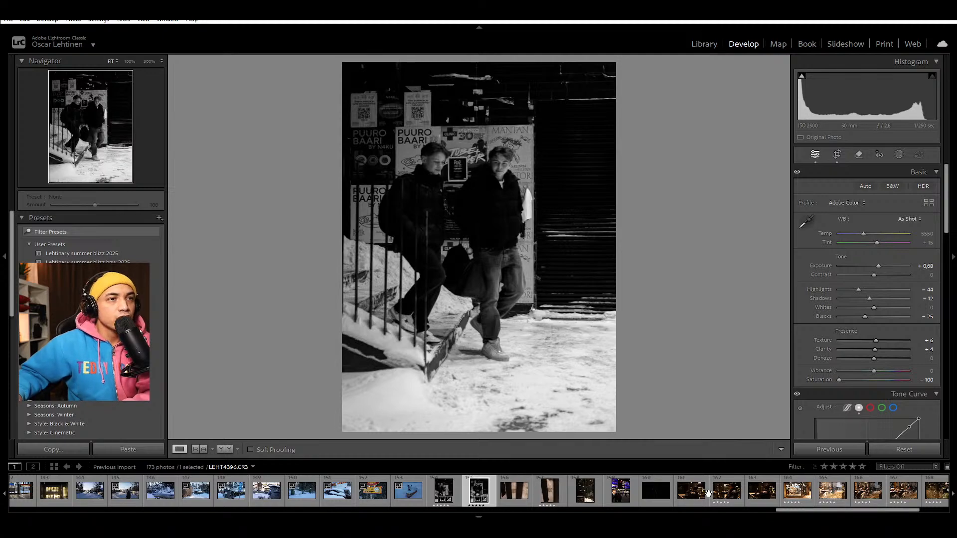
key("Left")
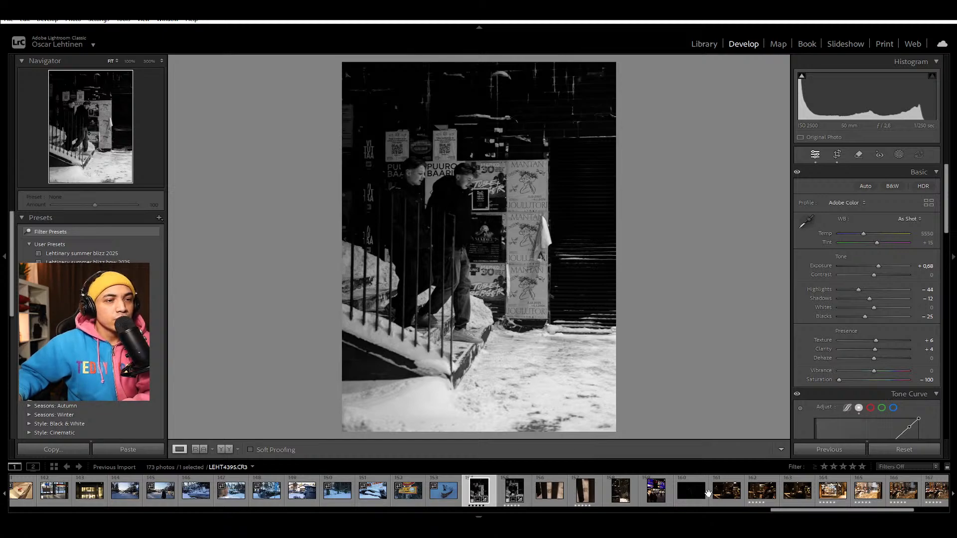
key("Right")
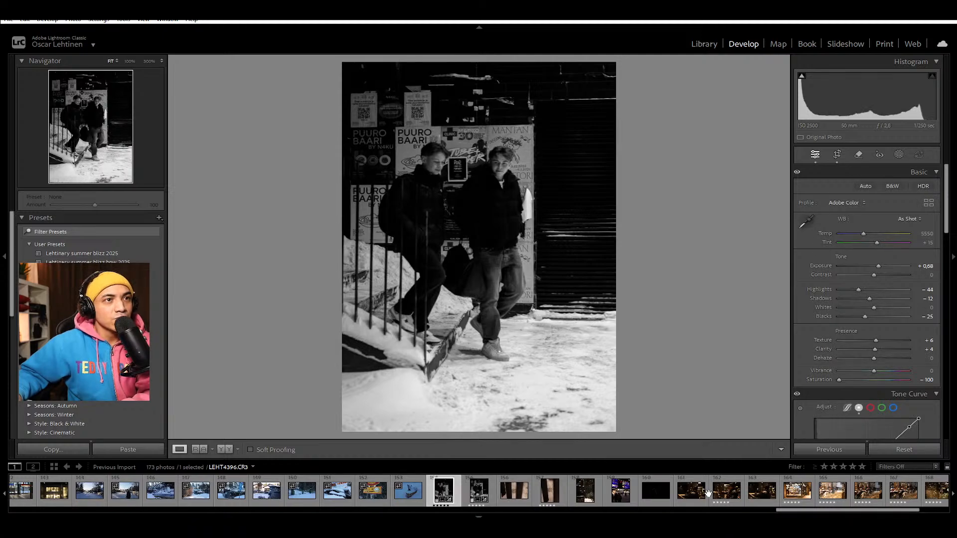
key("Left")
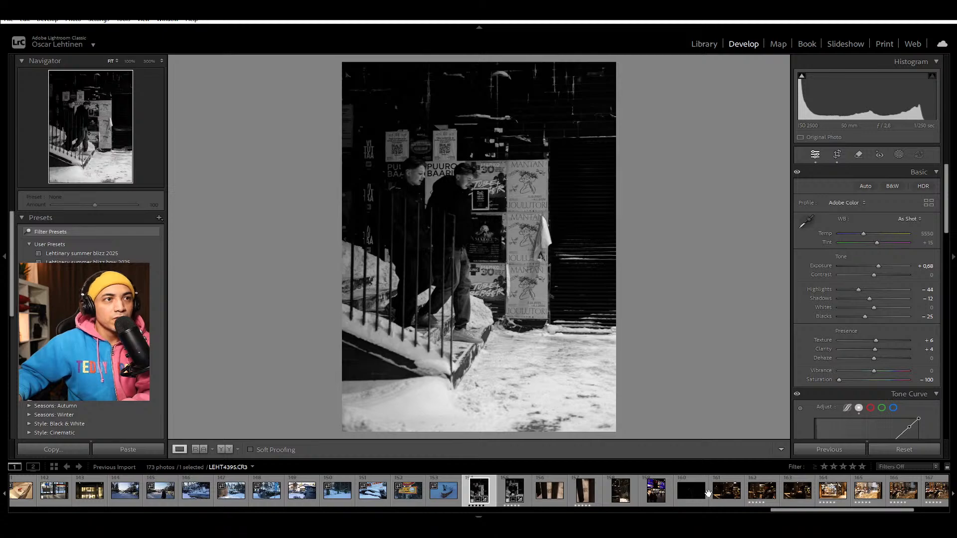
key("Right")
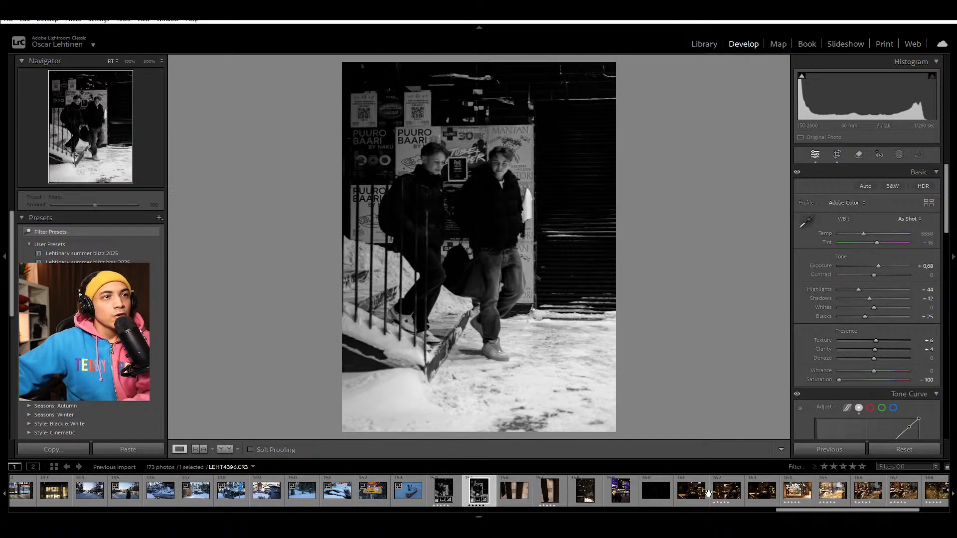
key("Right")
key("Right")
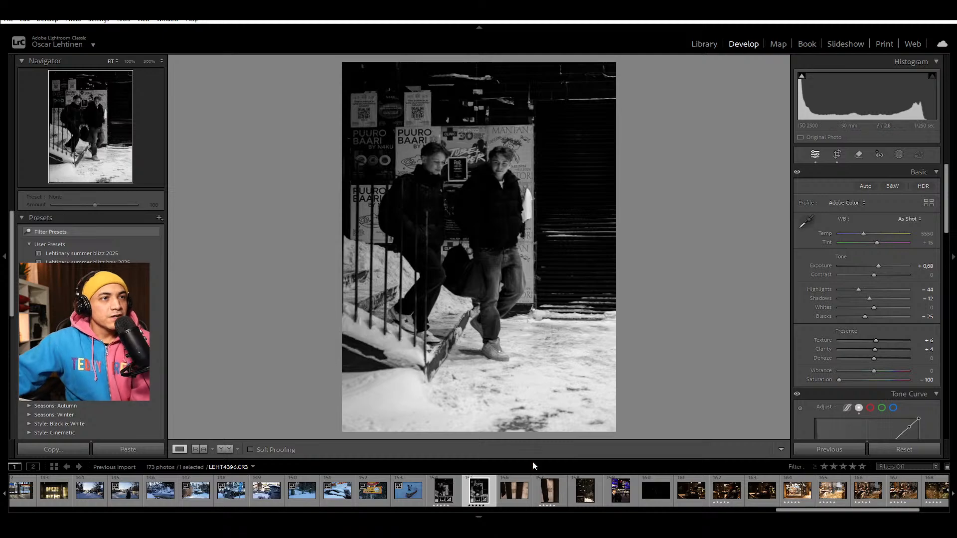
left_click(458, 489)
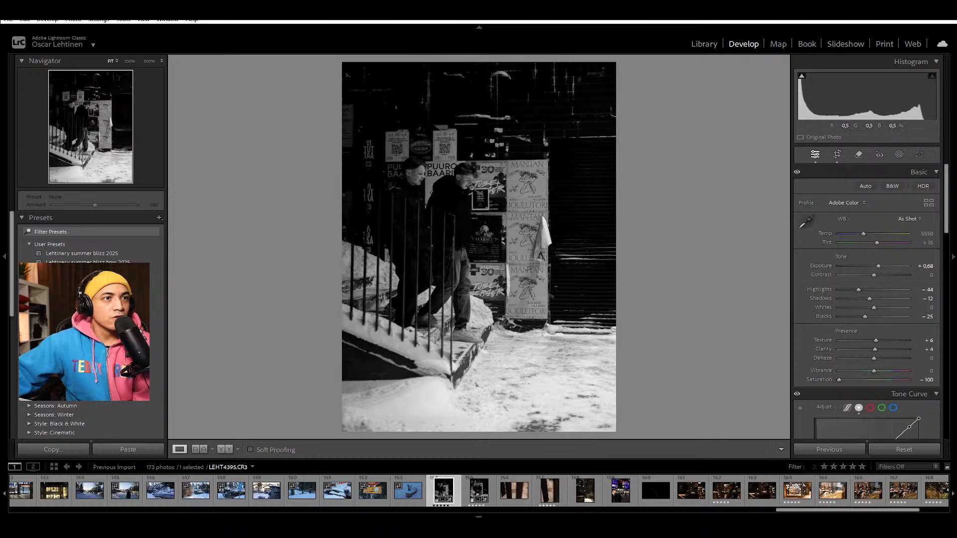
left_click(494, 491)
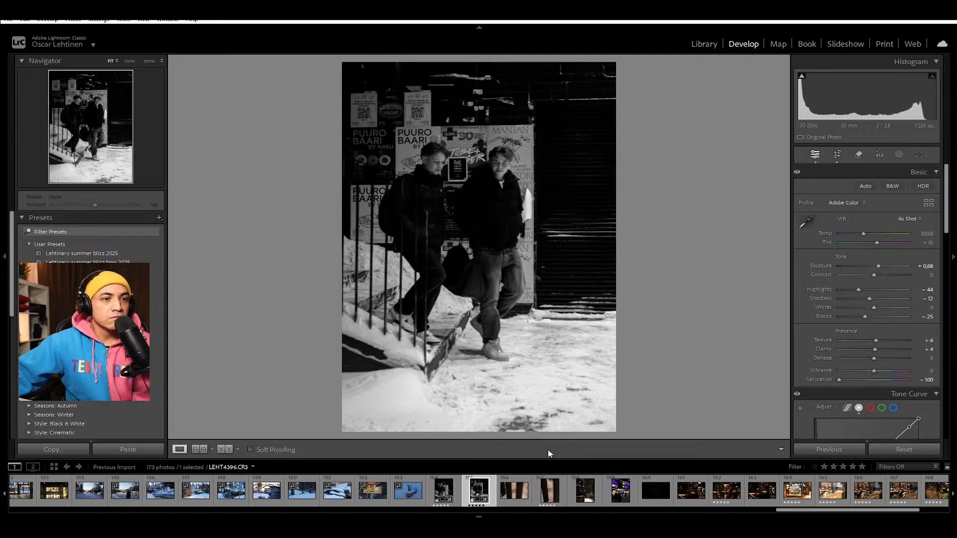
Step: Apply LEHT4396's black-and-white settings to LEHT4398, then tighten its crop and set the crop angle to −0.34
left_click(565, 496)
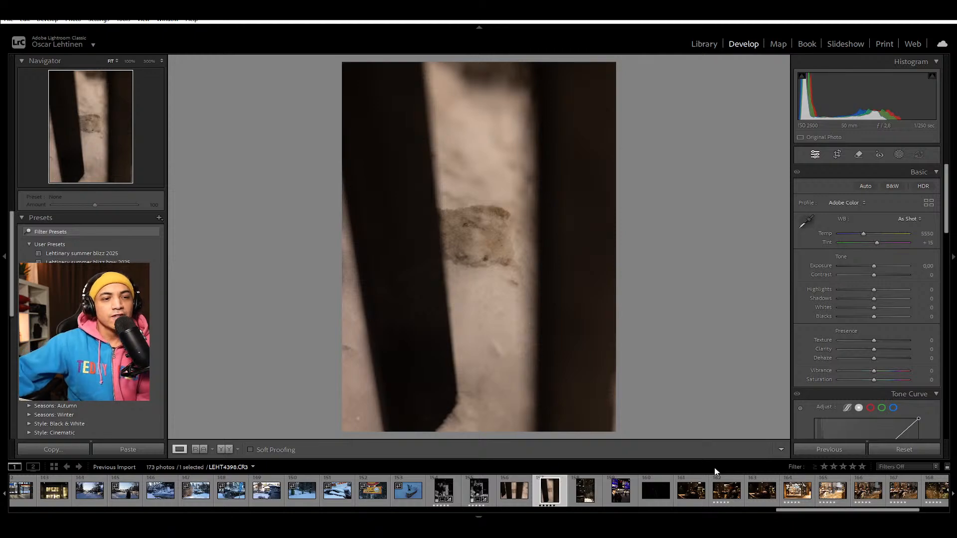
left_click(851, 448)
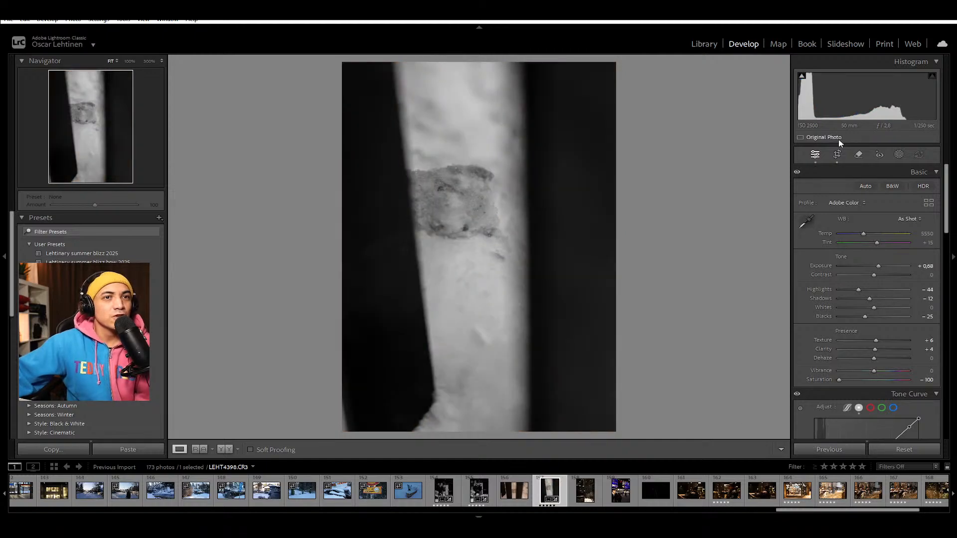
key("r")
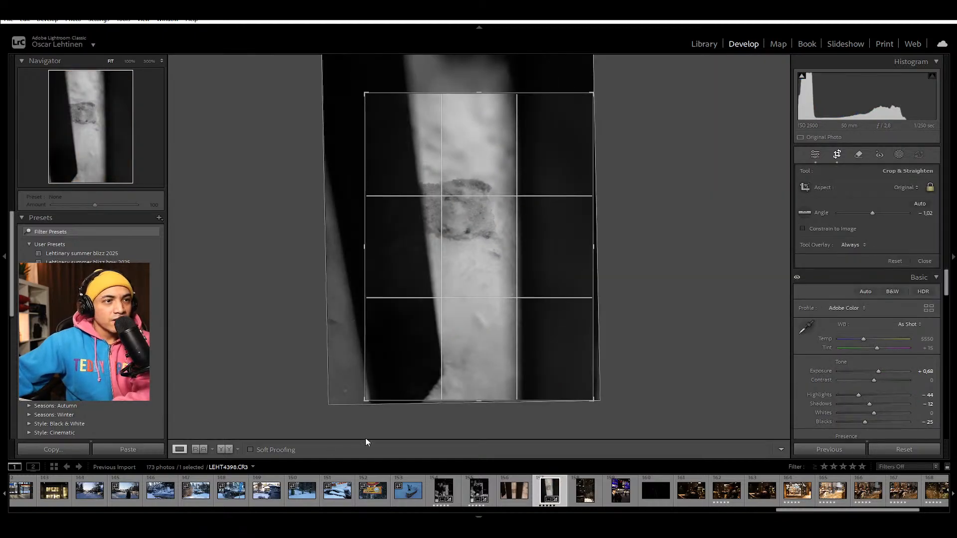
mouse_move(364, 93)
left_mouse_down()
mouse_move(375, 98)
mouse_move(367, 96)
left_mouse_up()
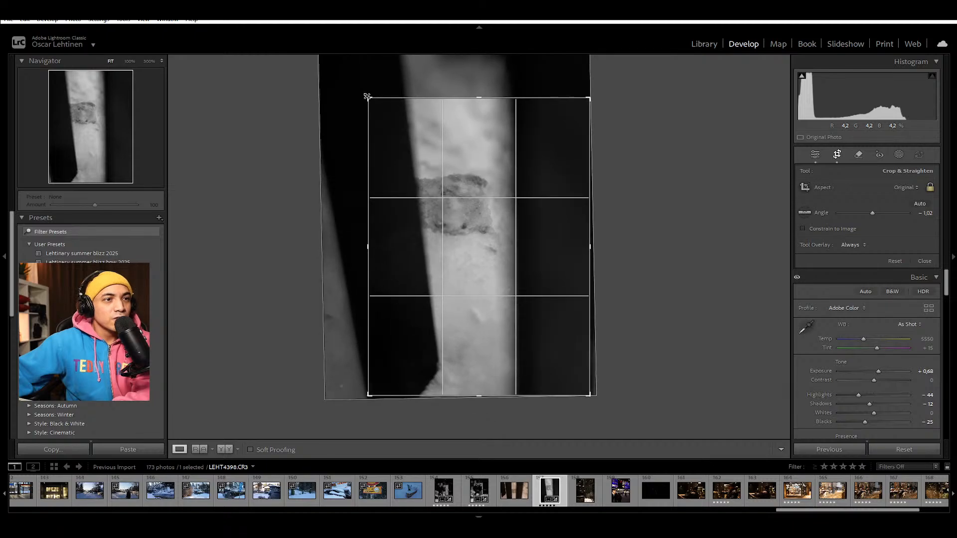
left_click_drag(601, 91, 607, 96)
mouse_move(525, 144)
left_mouse_down()
mouse_move(519, 154)
mouse_move(524, 139)
left_mouse_up()
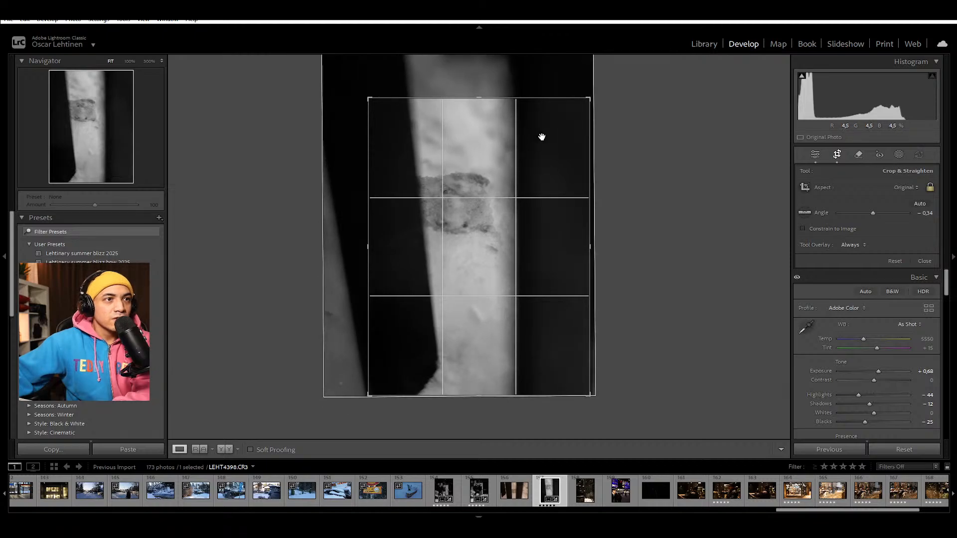
key("Return")
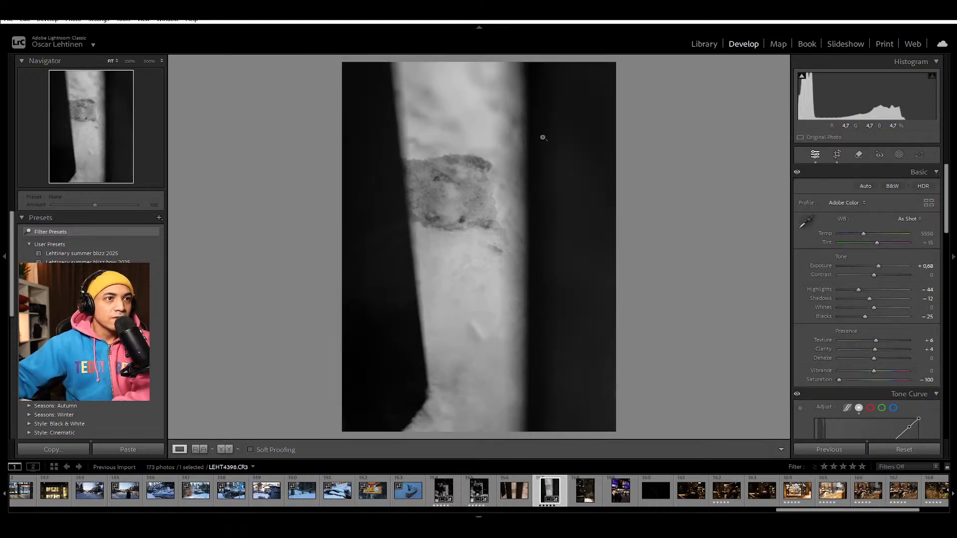
Step: Enlarge LEHT4398's crop frame slightly around the patch between the dark posts
key("r")
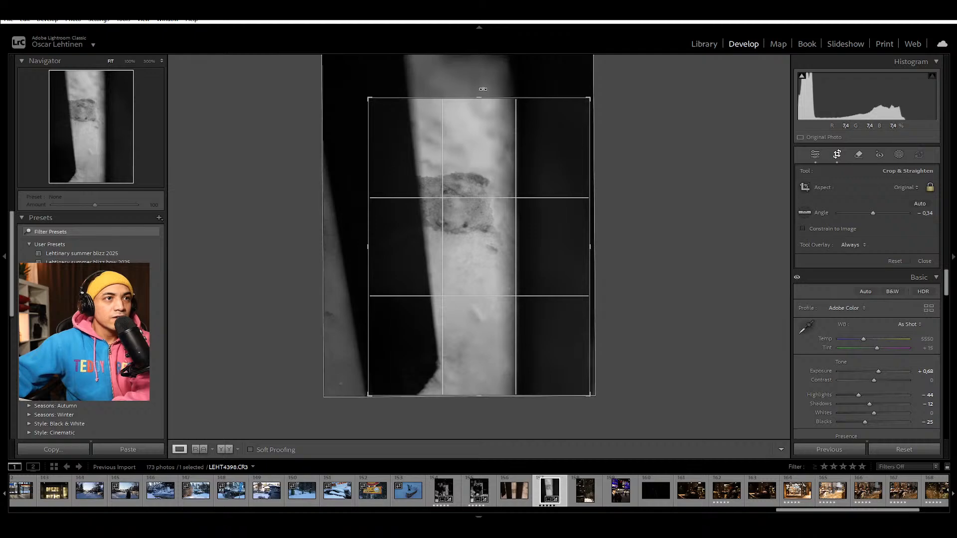
left_click_drag(369, 97, 367, 94)
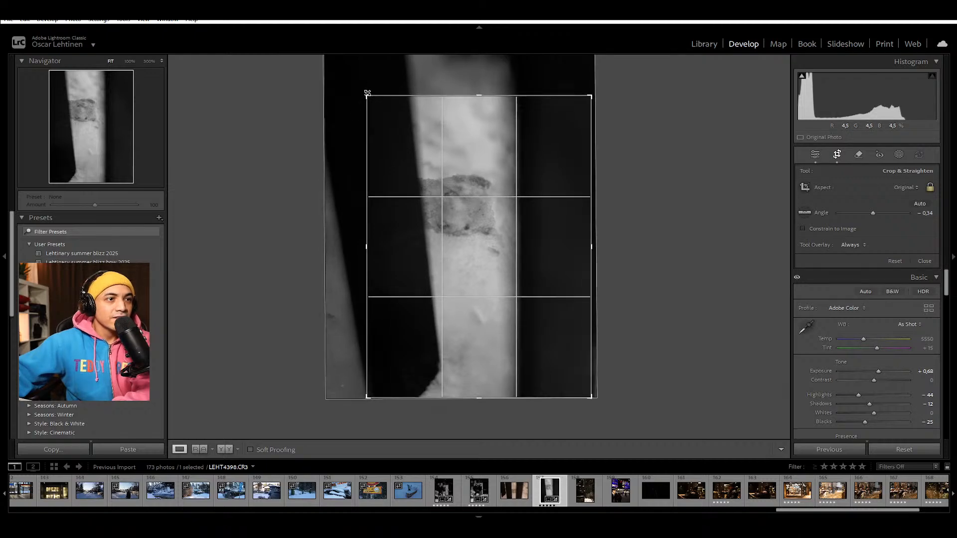
key("Return")
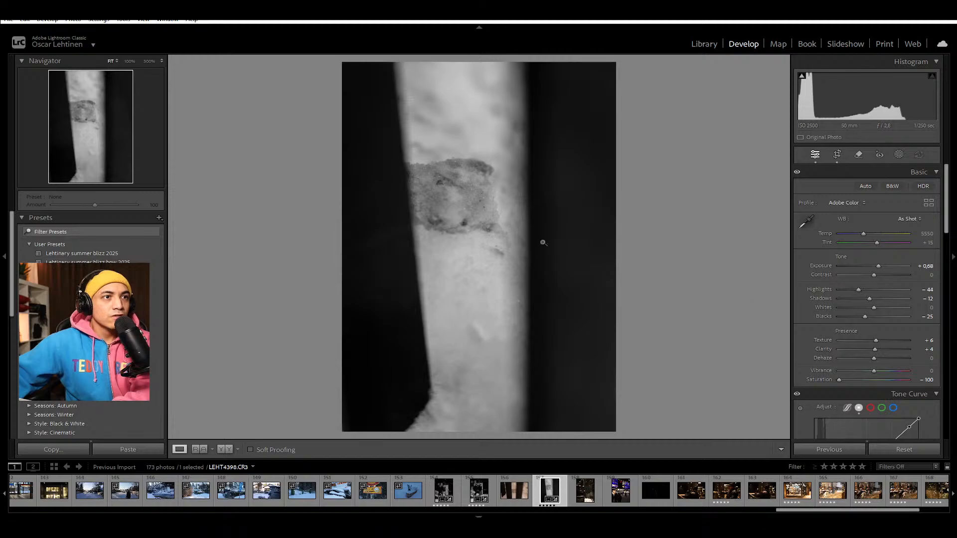
Step: Inspect the patch's texture in LEHT4398 at 100% and compare the photo with LEHT4396
left_click(455, 183)
left_click_drag(585, 214, 590, 267)
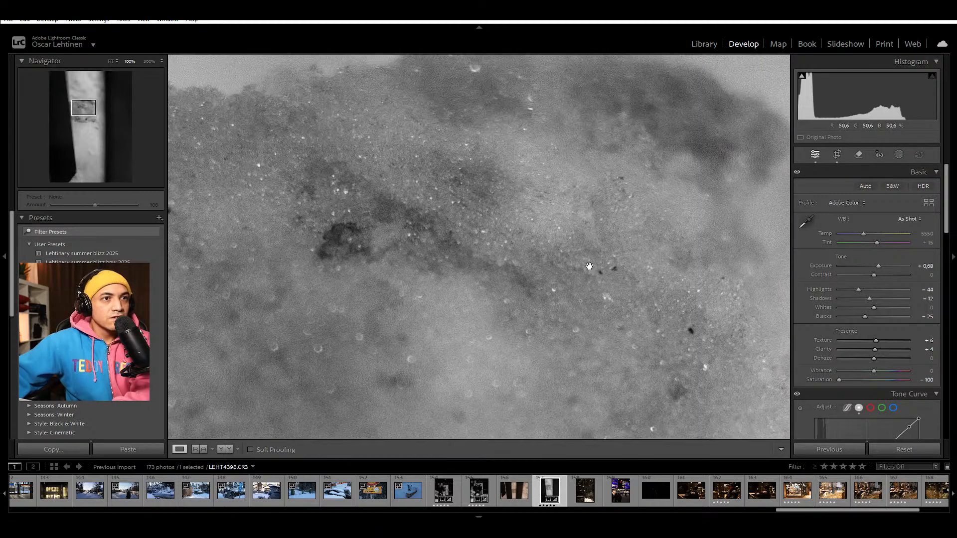
left_click(581, 225)
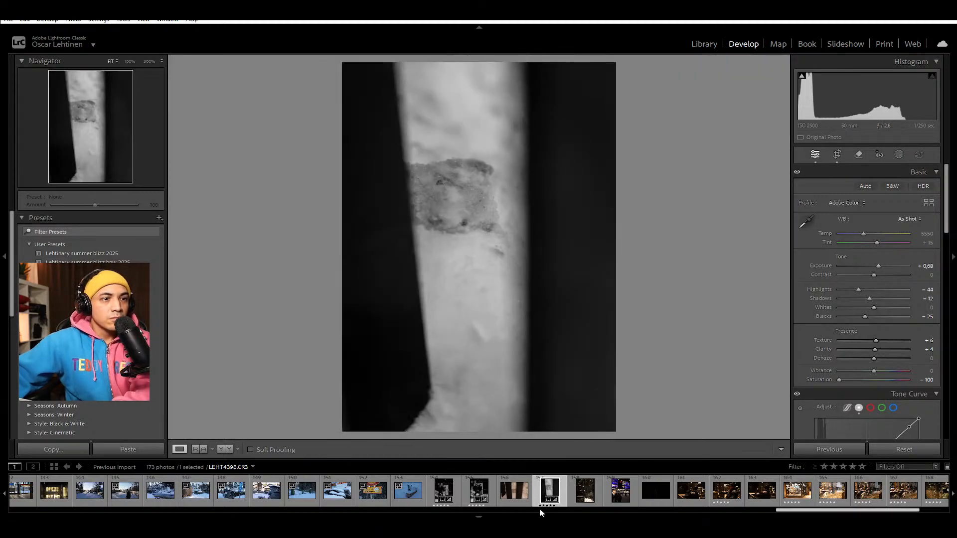
left_click(478, 491)
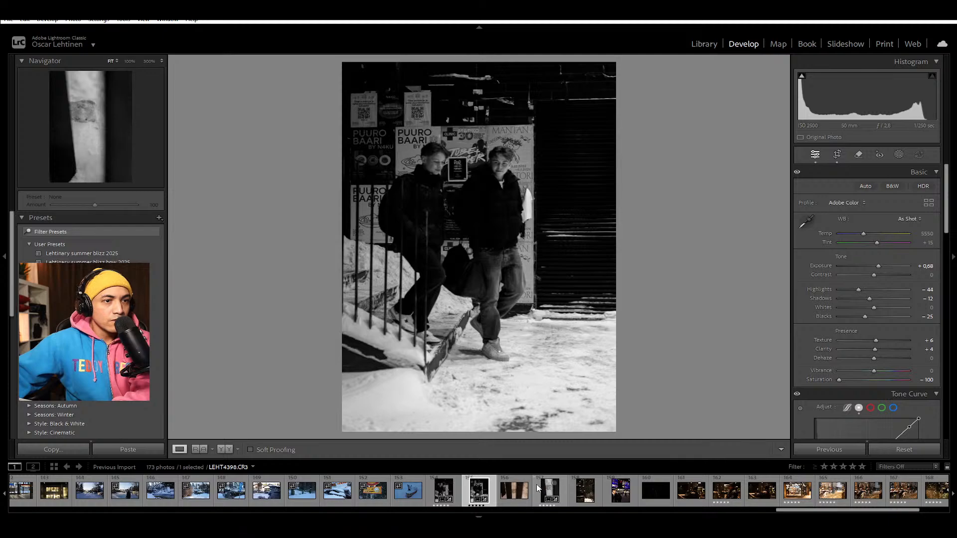
left_click(558, 486)
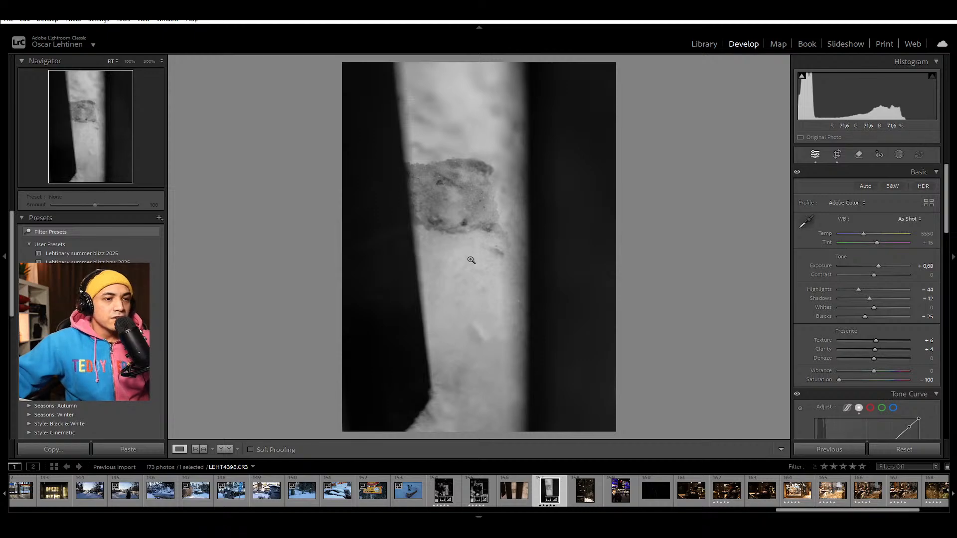
Step: Apply LEHT4398's black-and-white settings to LEHT4399 and reset its crop to the full, unrotated frame
left_click(601, 496)
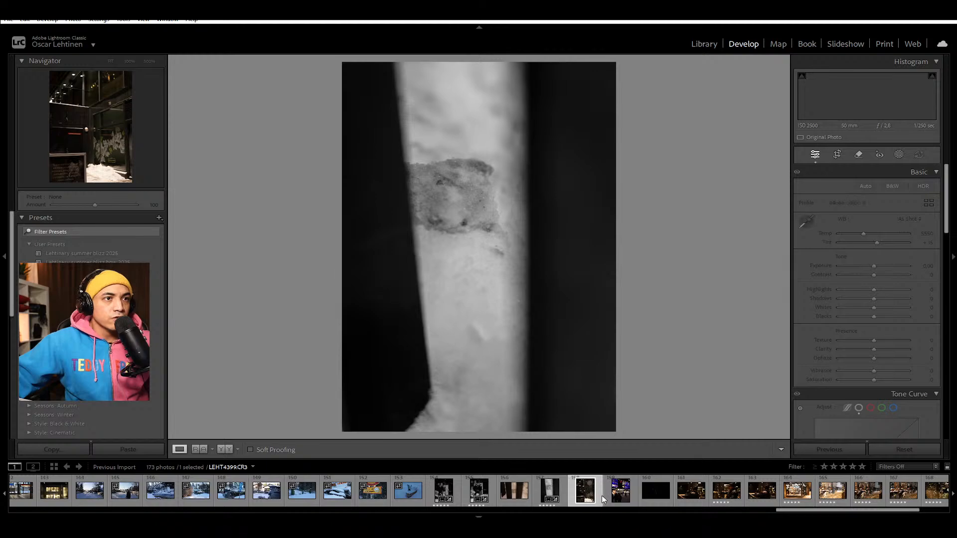
left_click(828, 449)
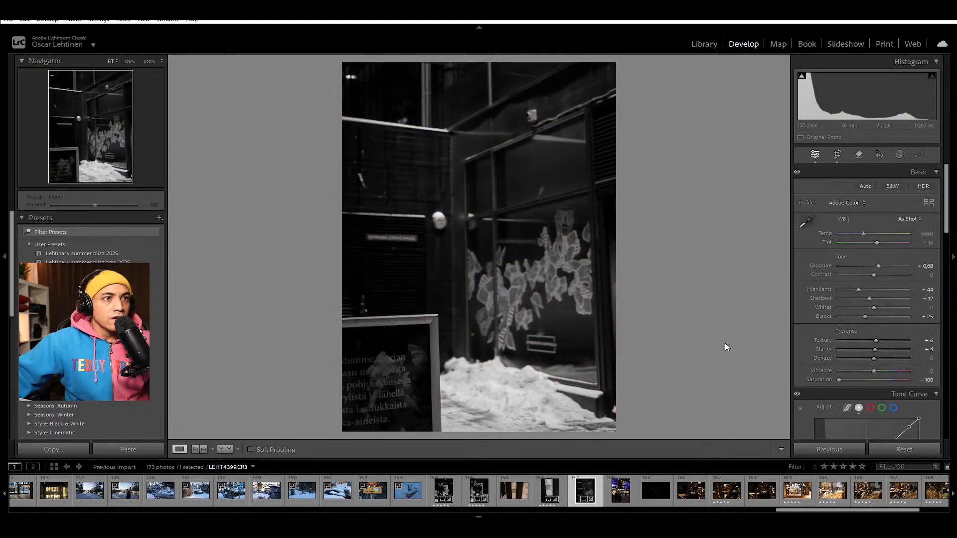
key("r")
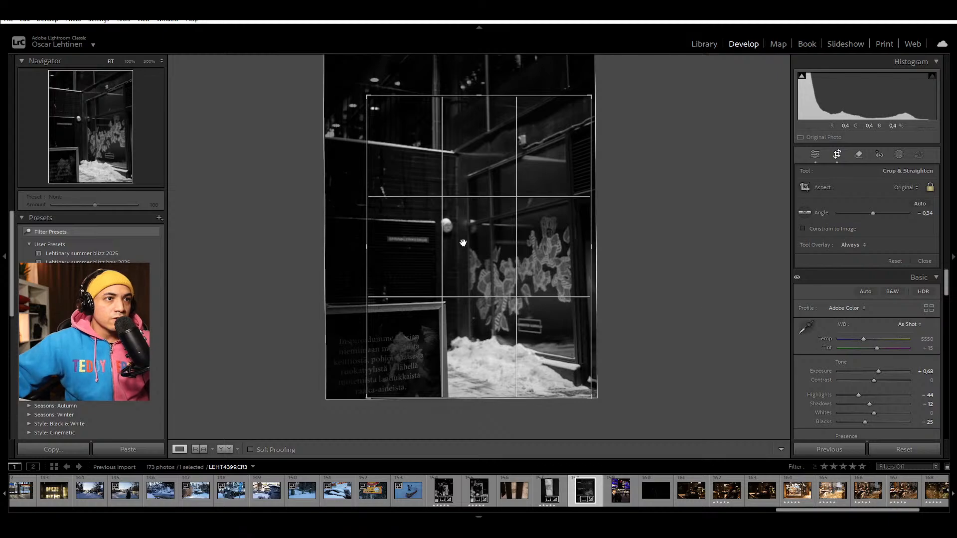
key("ctrl+alt+r")
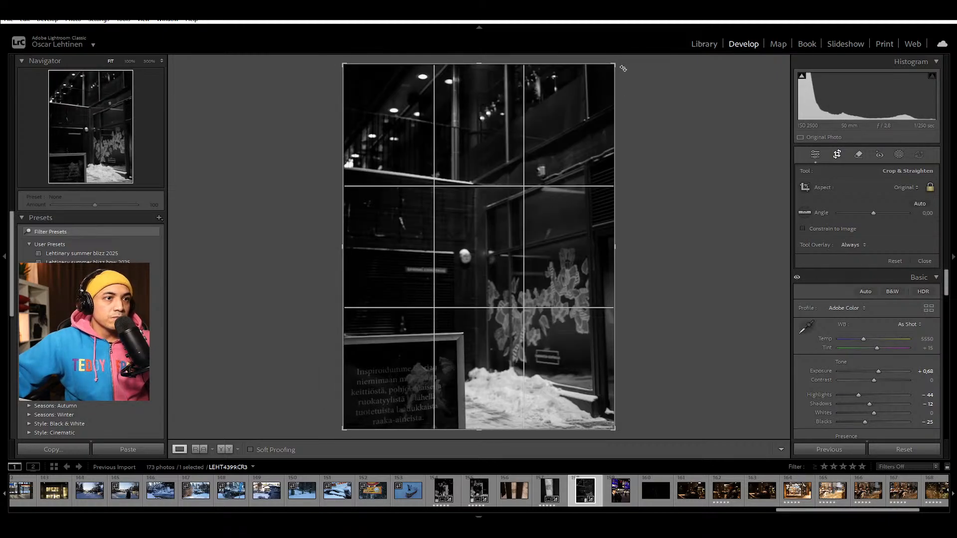
key("r")
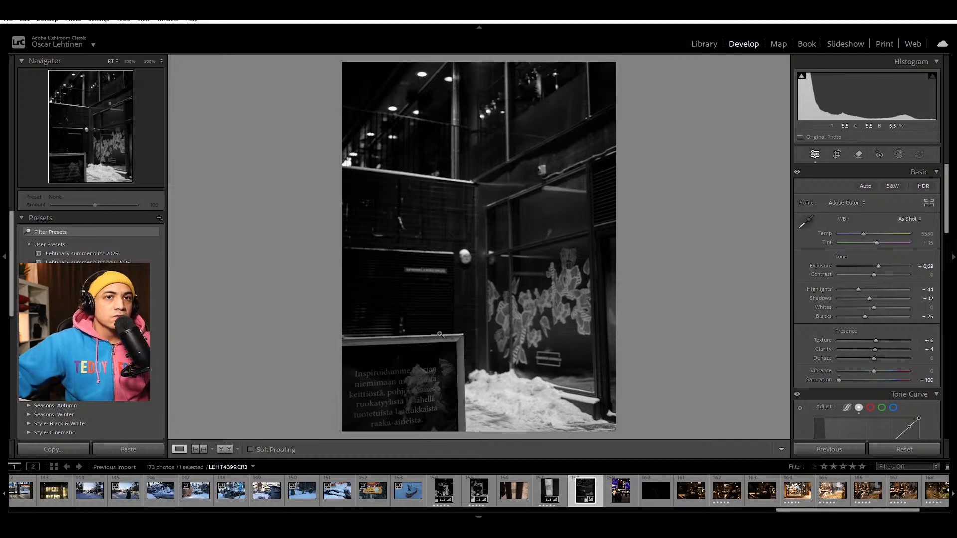
Step: Examine the snow pile and the sign's lettering in LEHT4399 at 100% to check their sharpness
left_click(509, 384)
left_click_drag(533, 392, 543, 63)
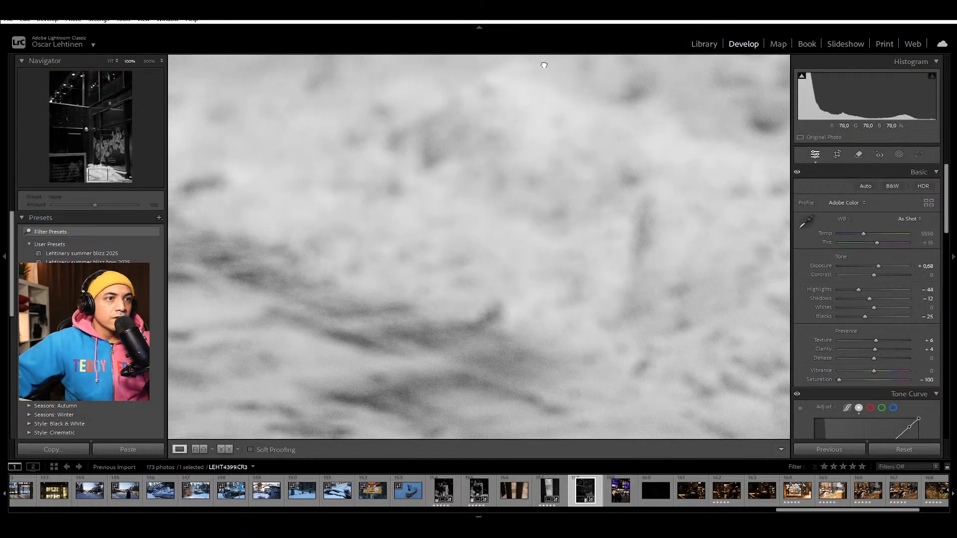
left_click(524, 122)
left_click(402, 366)
left_click_drag(402, 367, 532, 75)
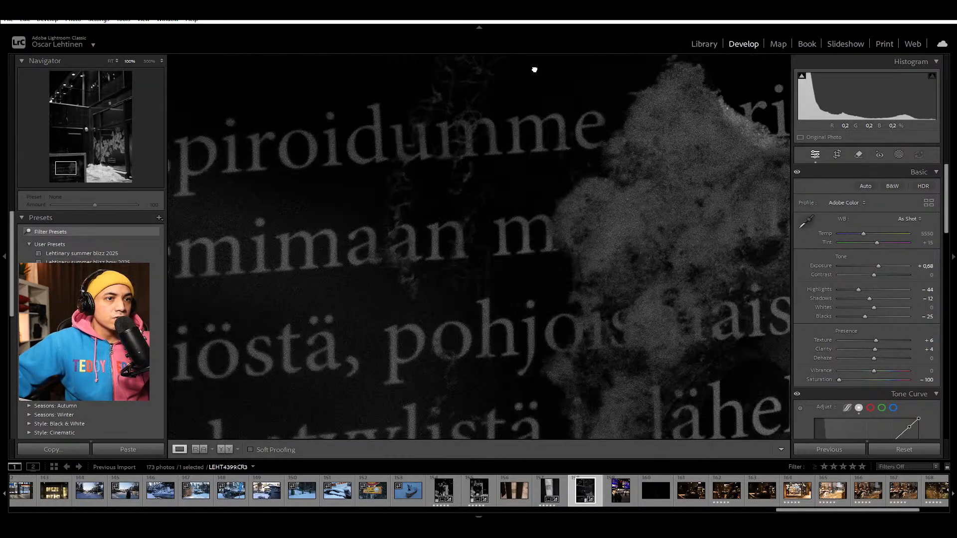
left_click(525, 152)
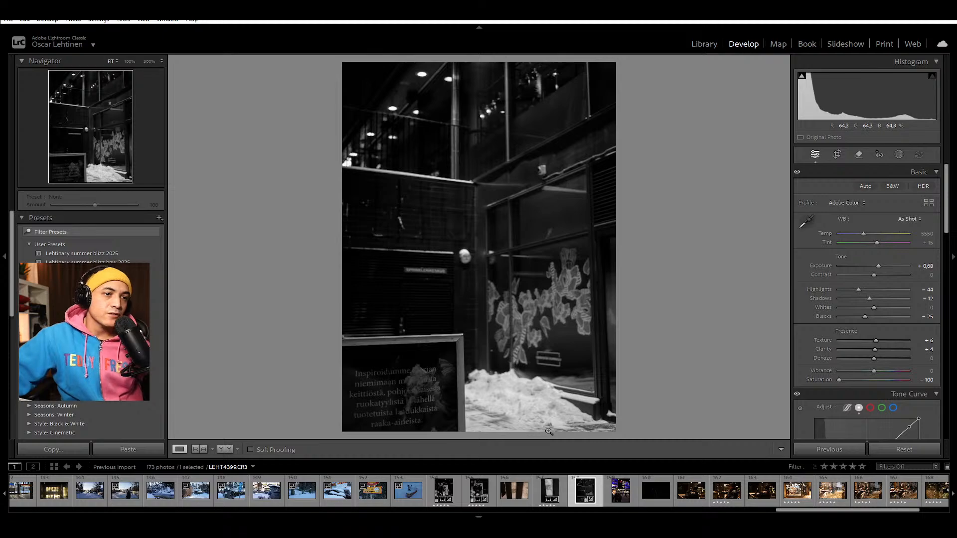
Step: Review LEHT4396 and LEHT4398 again, and view the Kamppi night photo LEHT4400
left_click(493, 495)
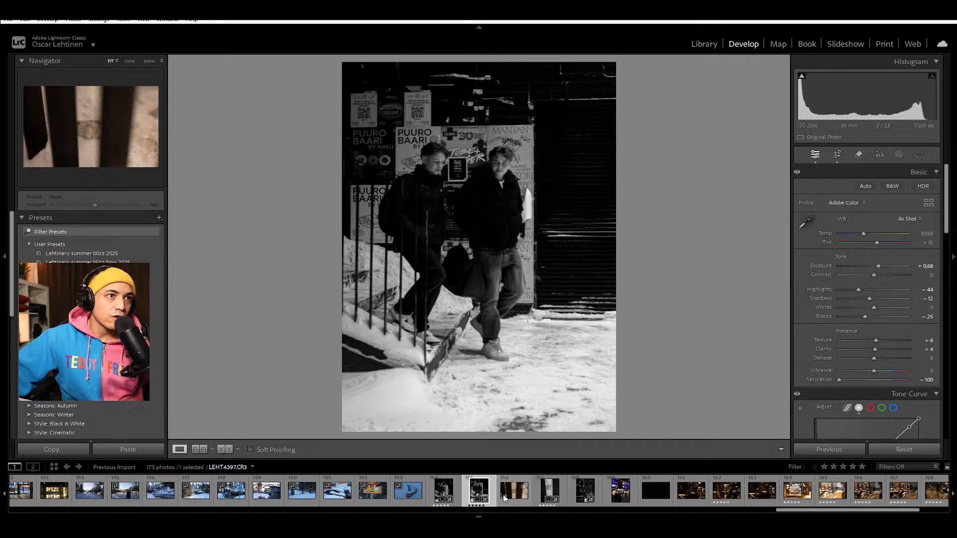
left_click(563, 495)
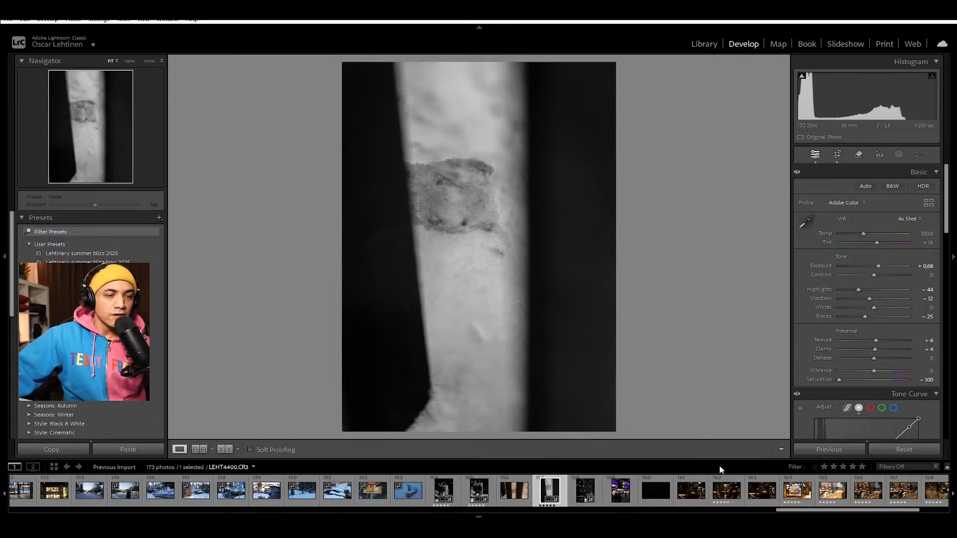
left_click(606, 495)
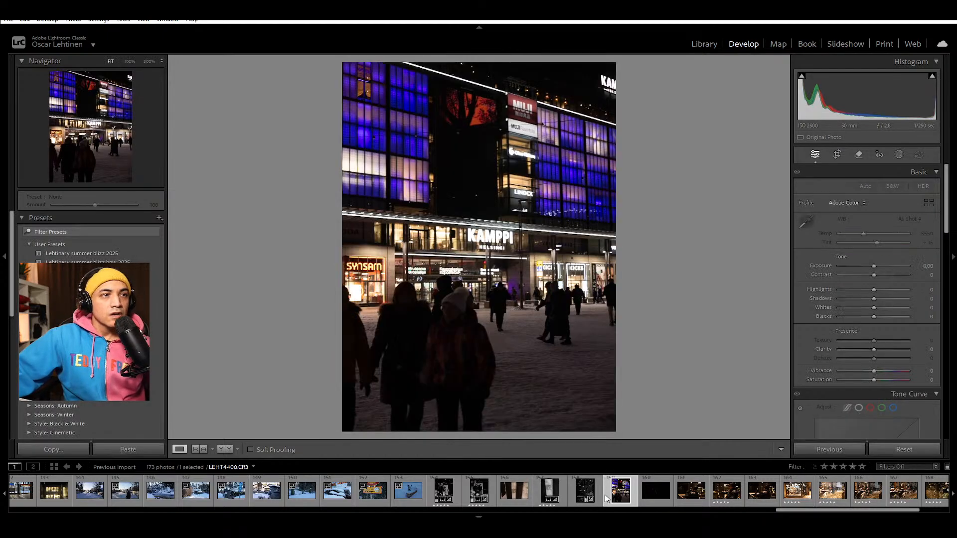
Step: Apply LEHT4398's black-and-white settings to LEHT4403 and reset its crop to the full, unrotated frame
left_click(740, 504)
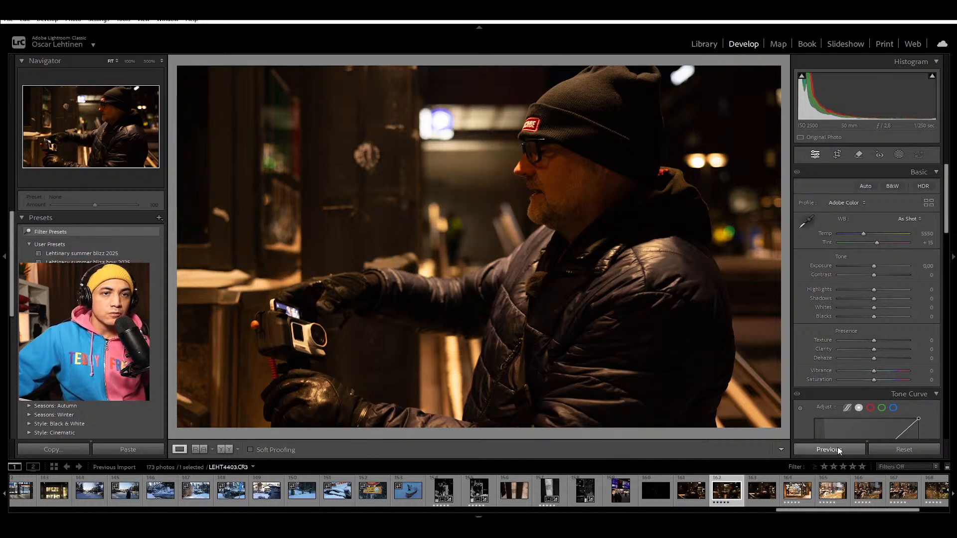
left_click(561, 496)
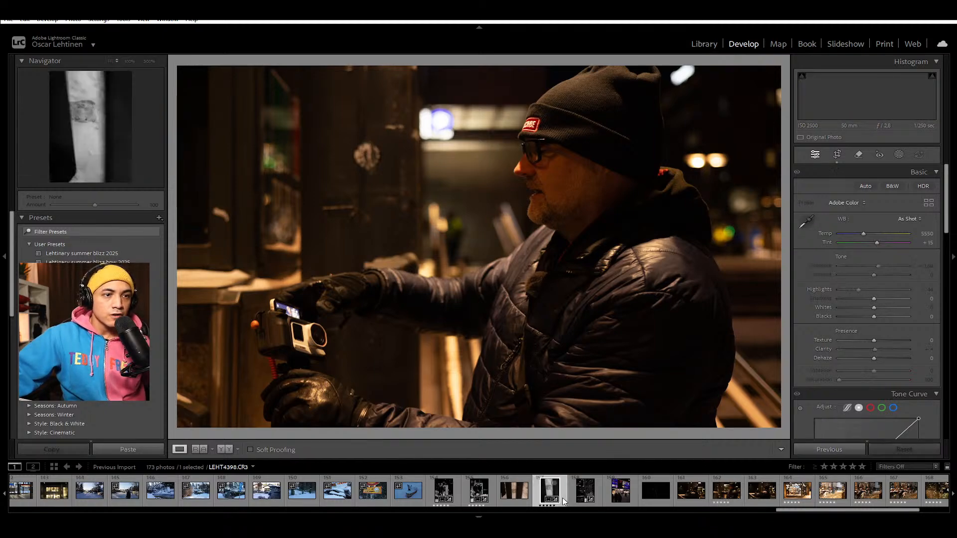
left_click(741, 504)
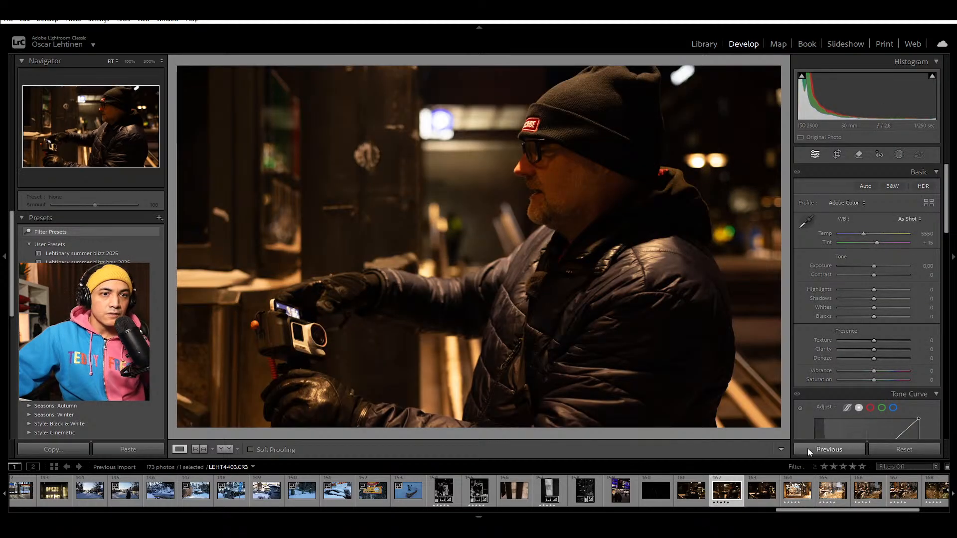
left_click(818, 450)
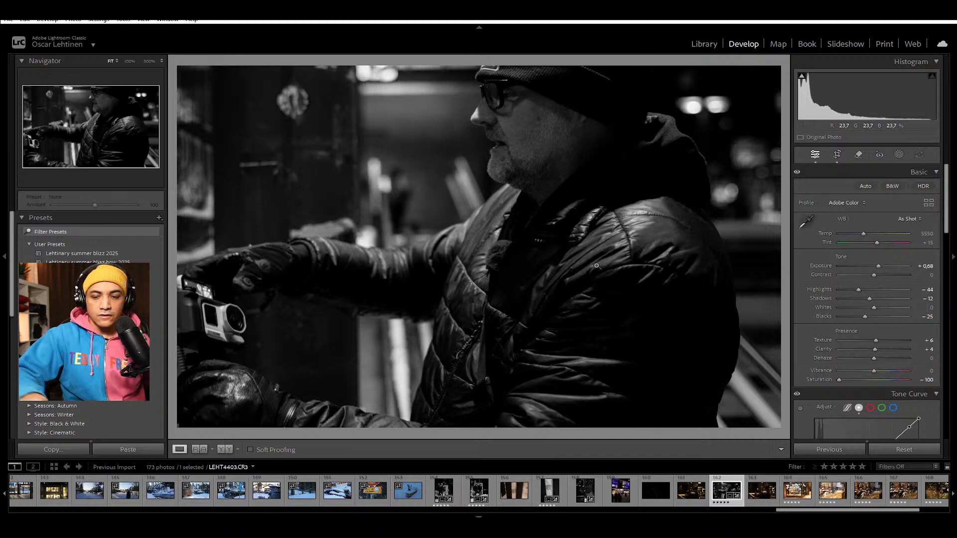
key("r")
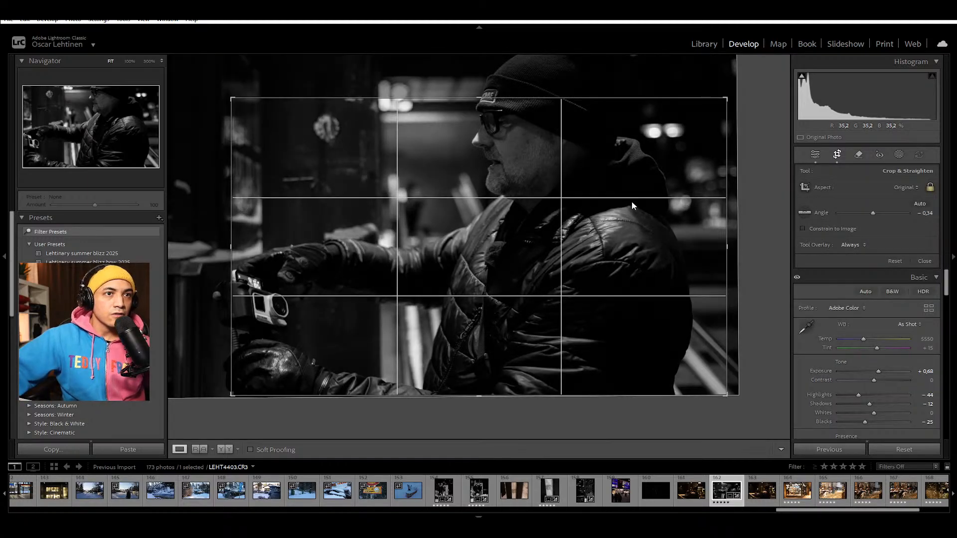
key("ctrl+alt+r")
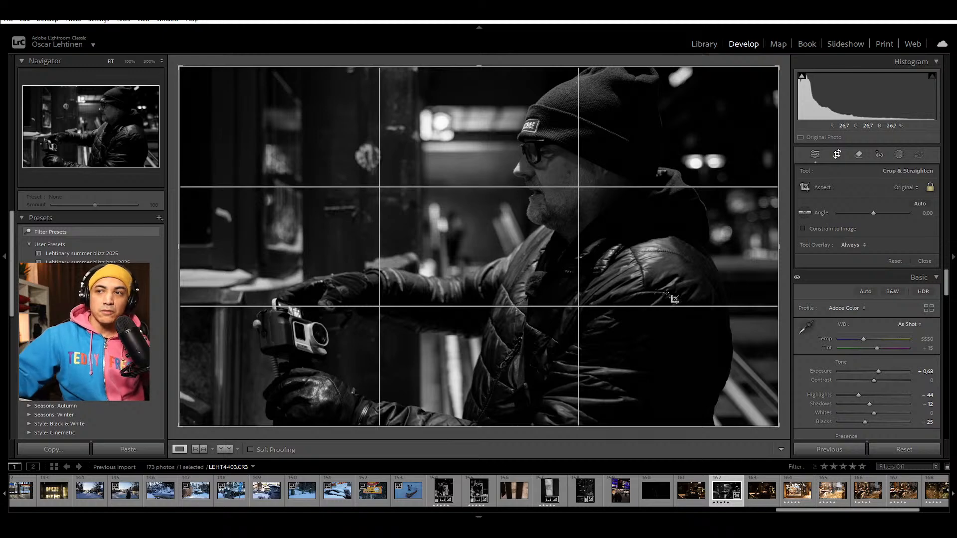
key("r")
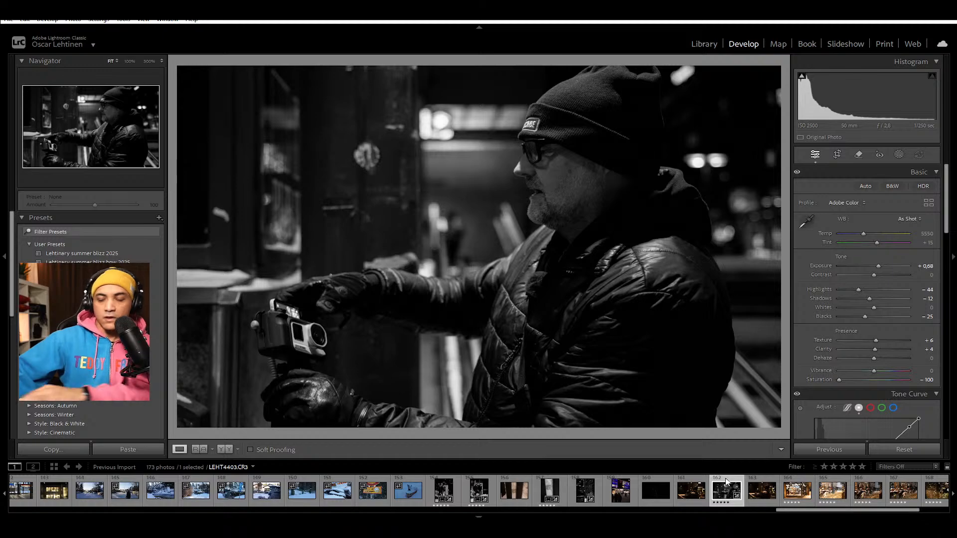
Step: View LEHT4404 and apply LEHT4403's black-and-white settings to the barbershop photo LEHT4405
left_click(759, 499)
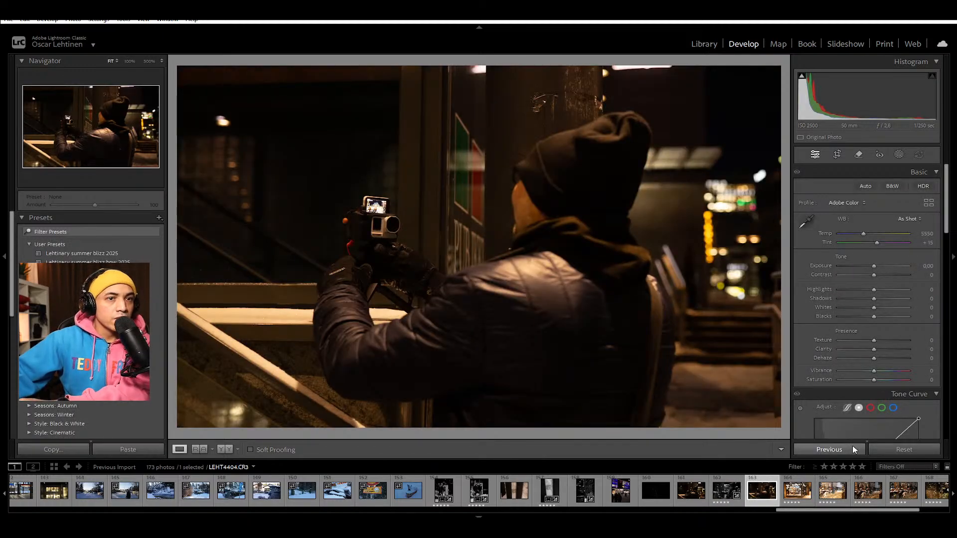
key("Right")
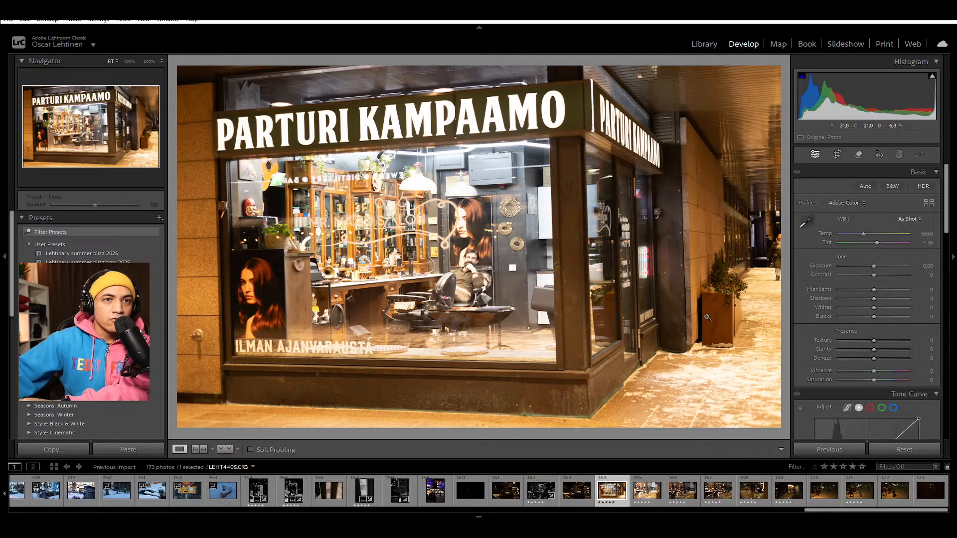
left_click(830, 450)
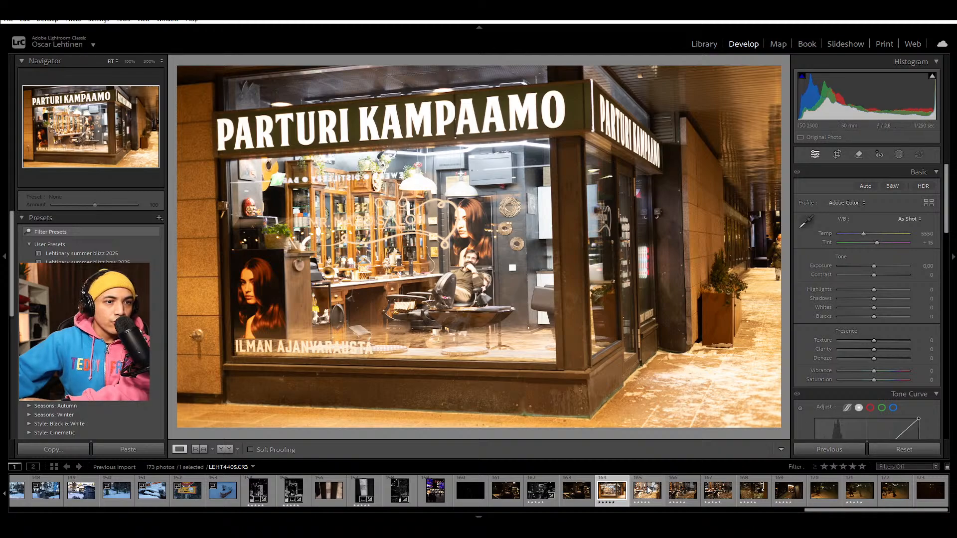
left_click(540, 484)
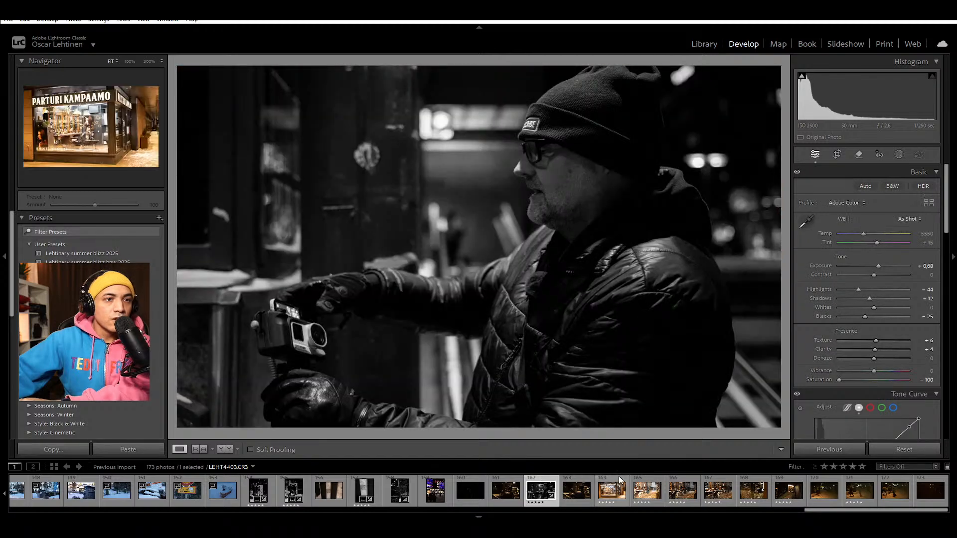
left_click(619, 477)
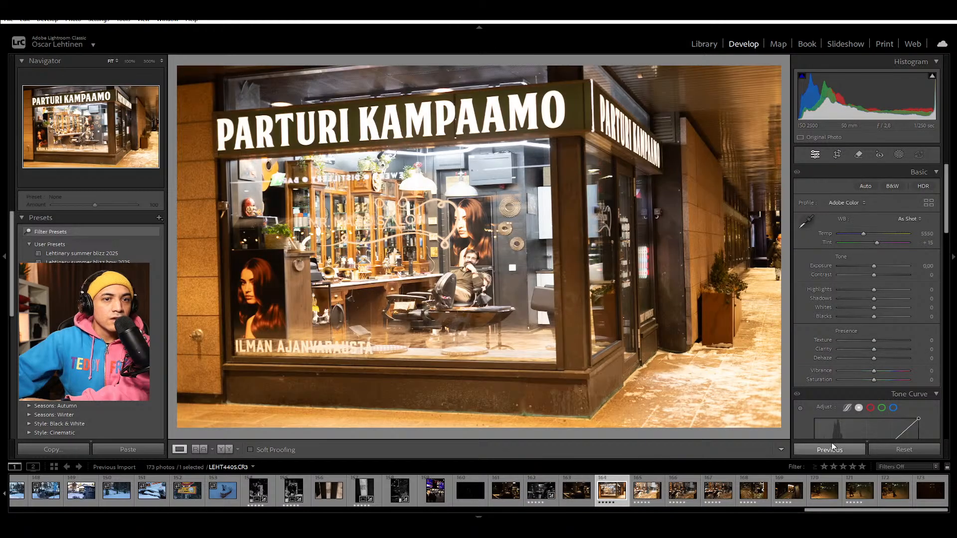
left_click(834, 447)
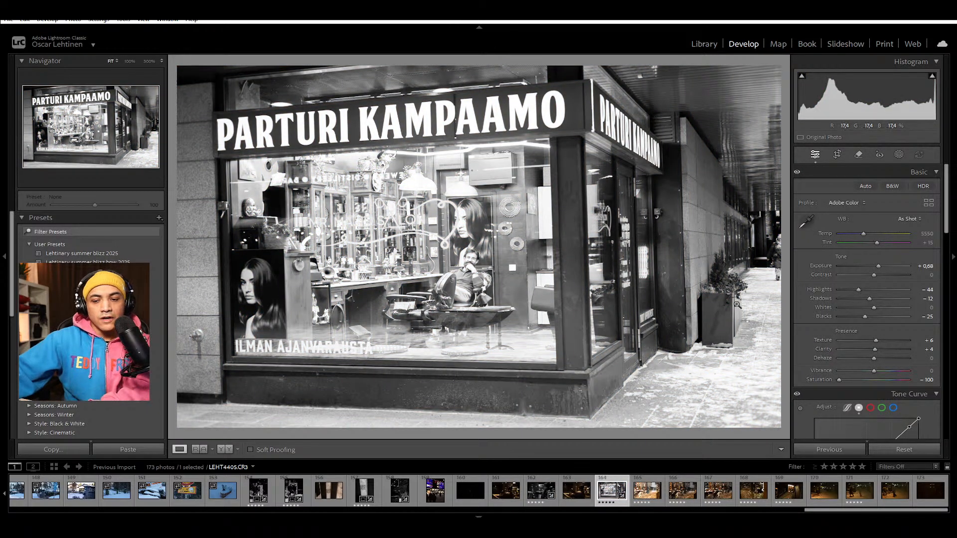
Step: Reset the exposure of LEHT4405 and lower it to -0.83, leaving the crop at the full frame
key("r")
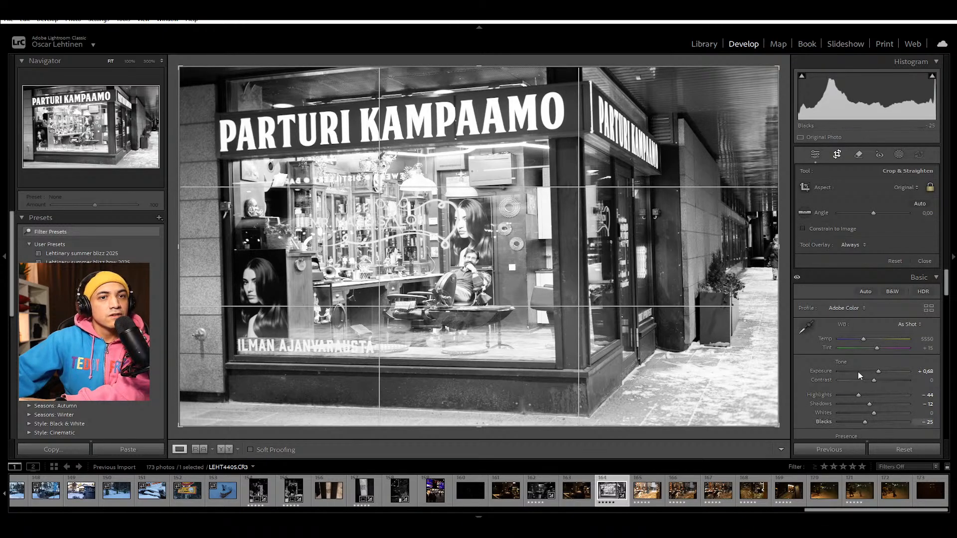
double_click(821, 372)
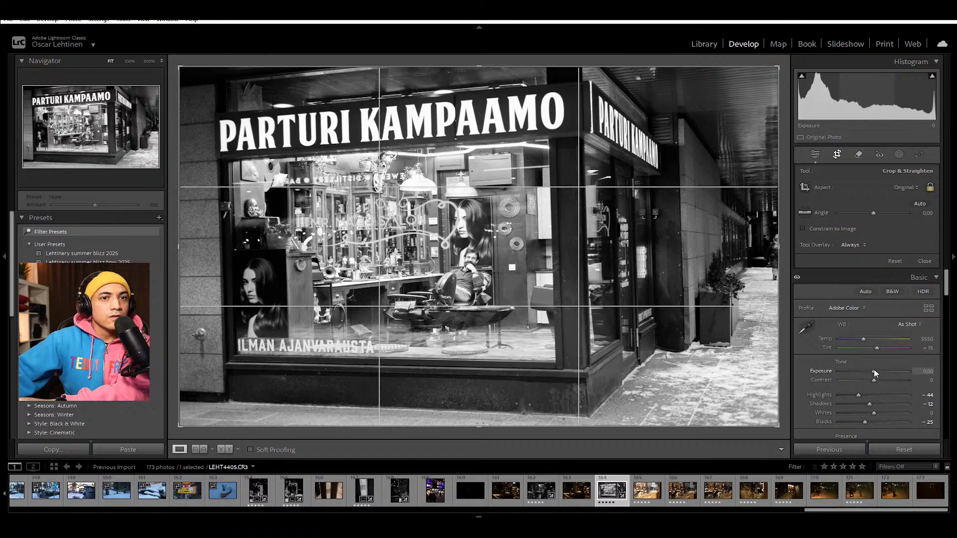
left_click_drag(873, 369, 868, 372)
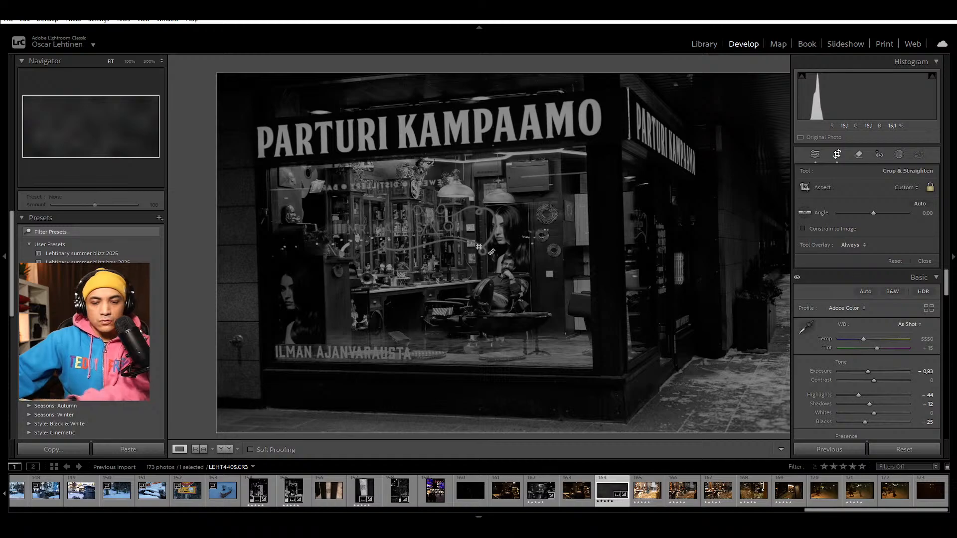
key("Return")
Step: Examine the seated barber in the black-and-white version of LEHT4405 at 100%
left_click(477, 260)
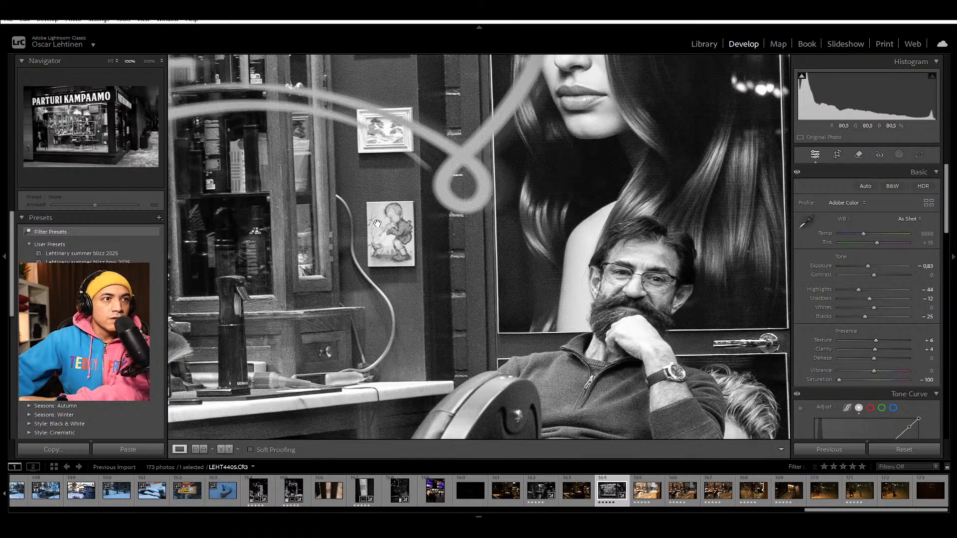
left_click_drag(641, 222, 556, 172)
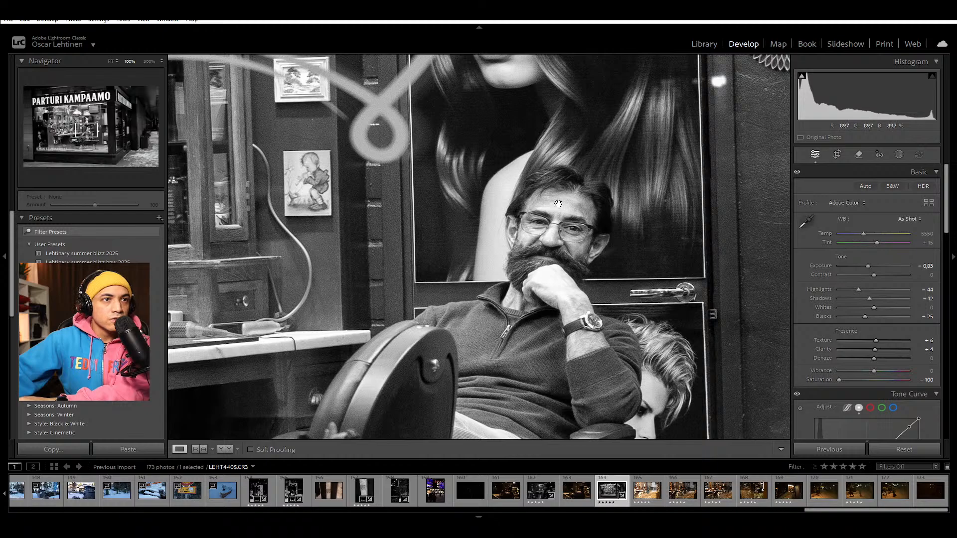
left_click(544, 279)
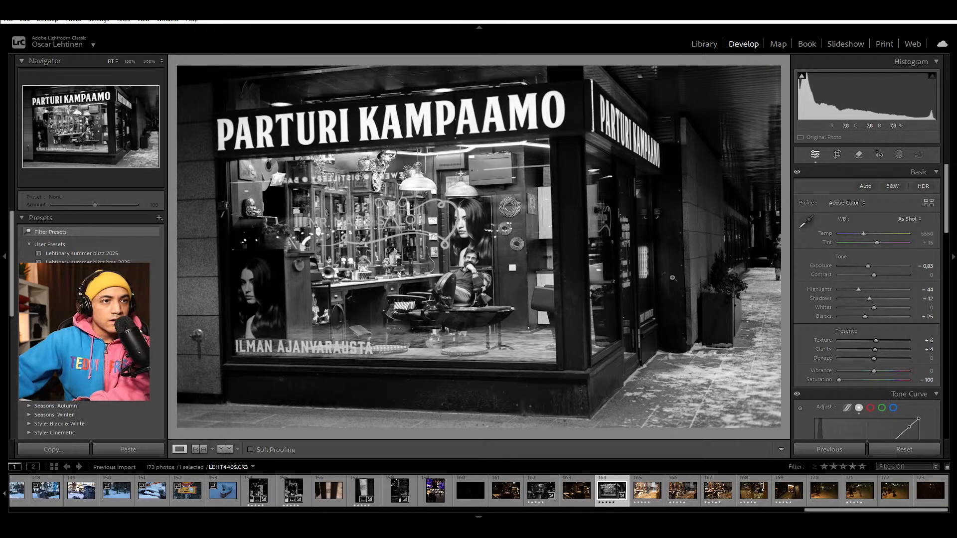
Step: Rotate the crop of LEHT4405 to an angle of 2.19 and shift the photo slightly within the frame
key("r")
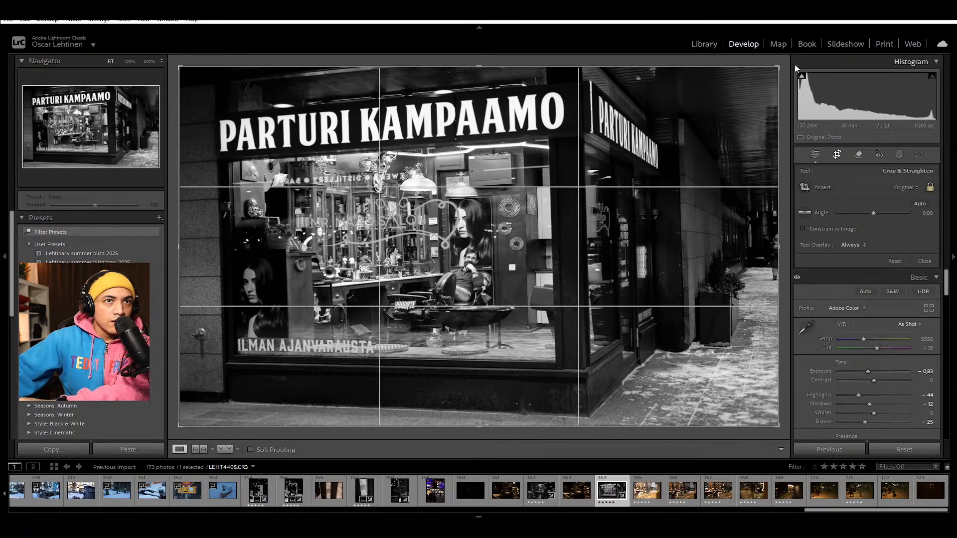
left_click_drag(783, 60, 797, 74)
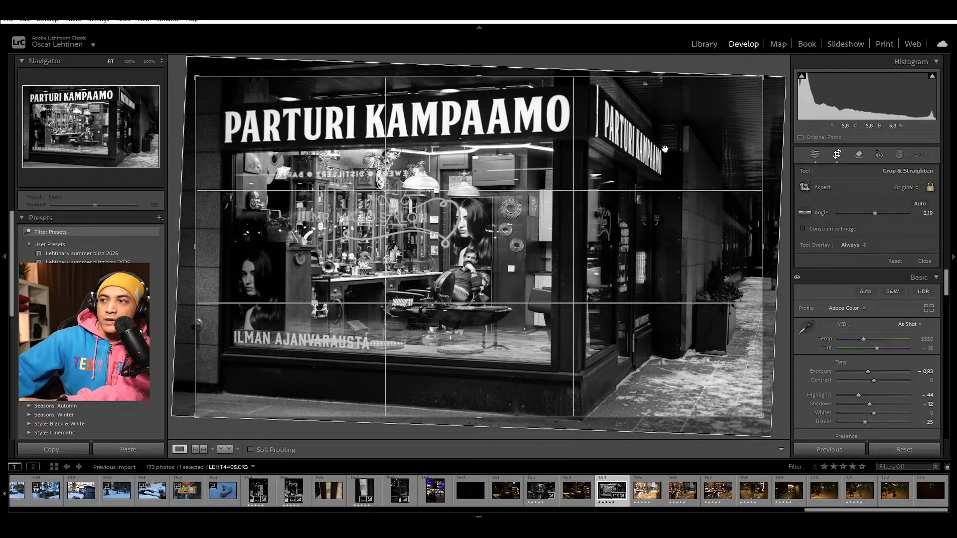
left_click_drag(563, 190, 572, 190)
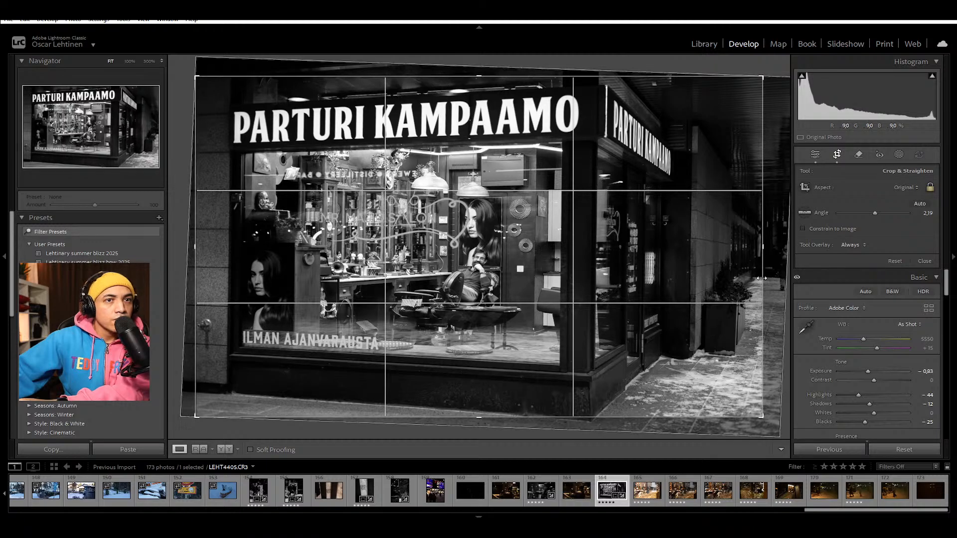
scroll(817, 415, "down", 5)
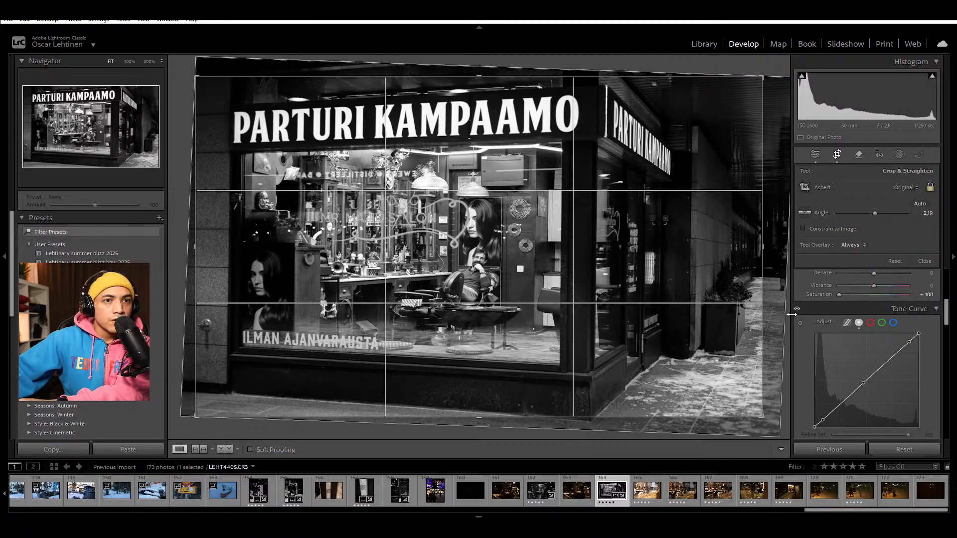
scroll(804, 346, "up", 4)
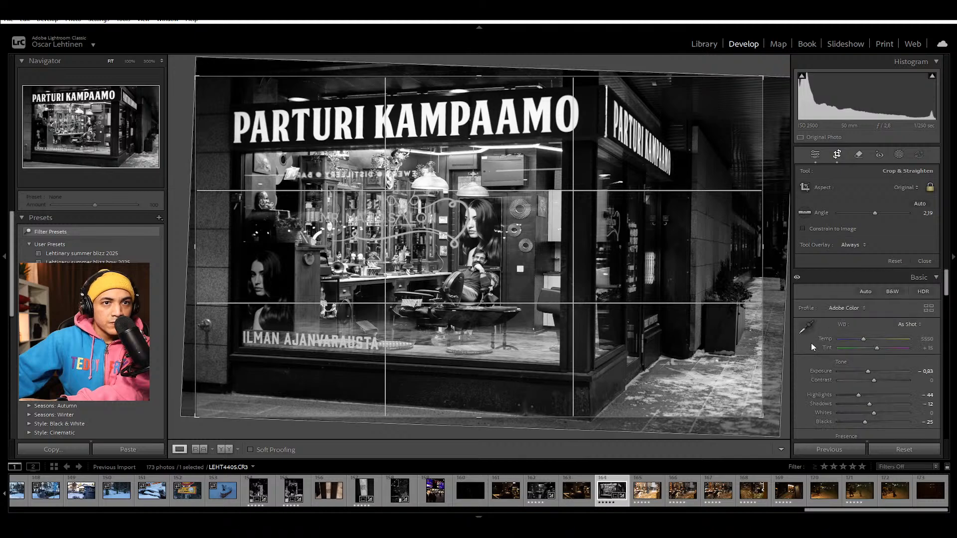
Step: Straighten LEHT4405 along the shop window's vertical edge and fine-tune the crop angle to 1.52
left_click(801, 213)
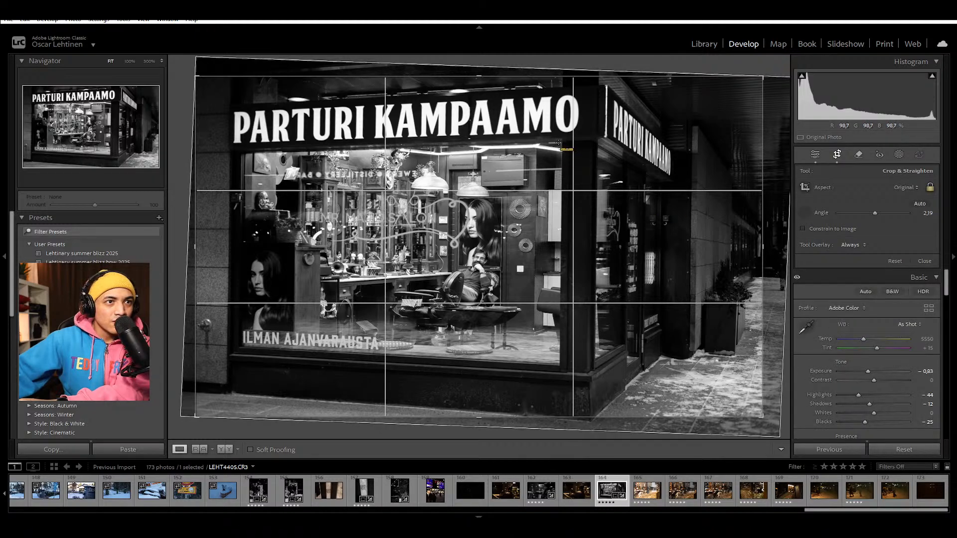
left_click_drag(563, 145, 562, 439)
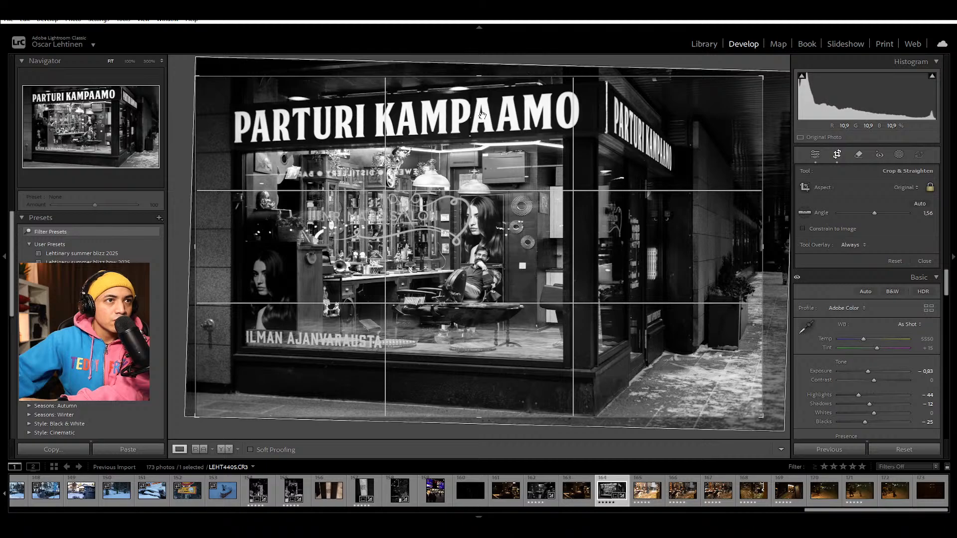
key("Return")
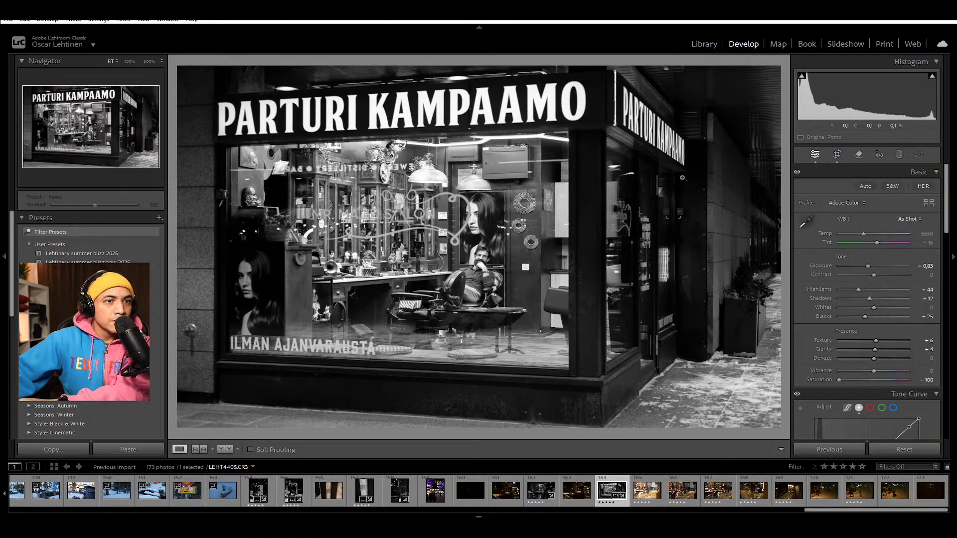
key("r")
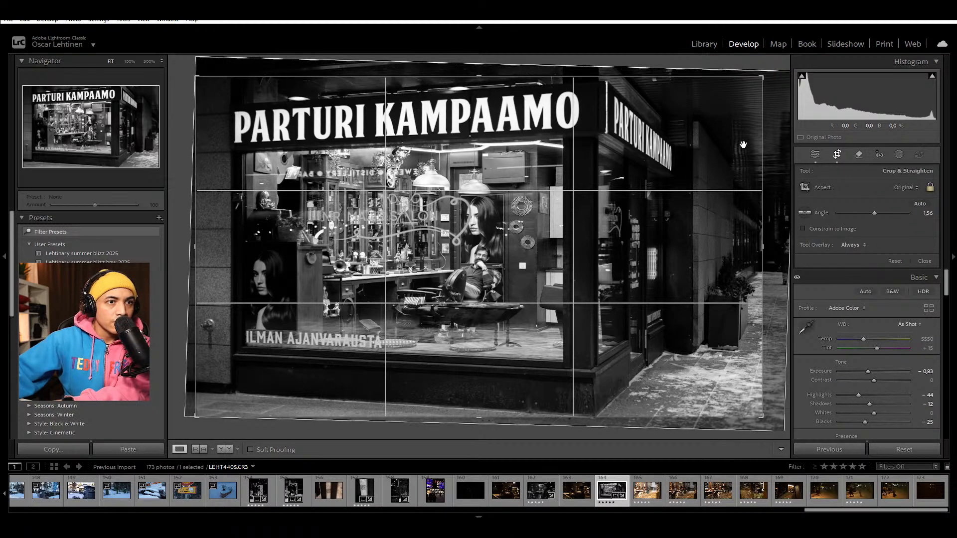
left_click_drag(776, 71, 779, 72)
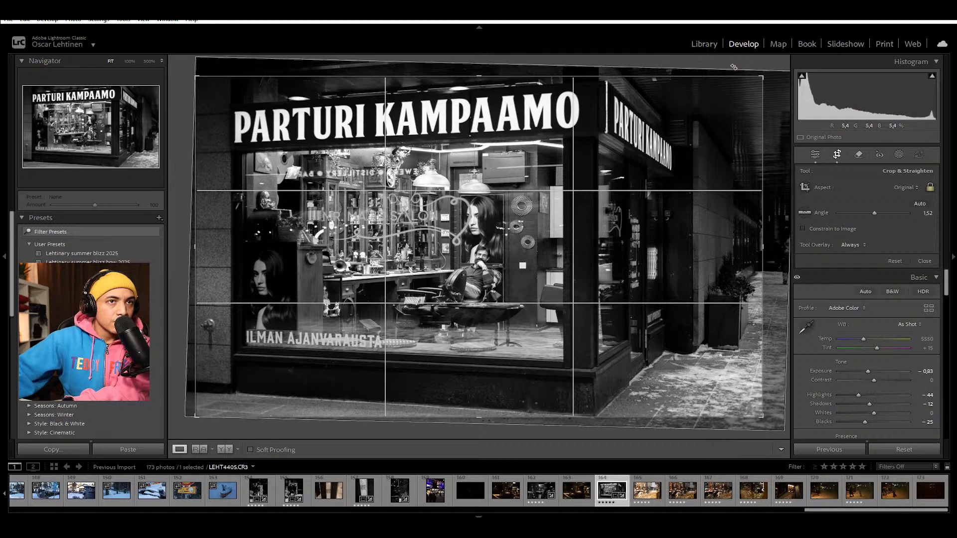
key("Return")
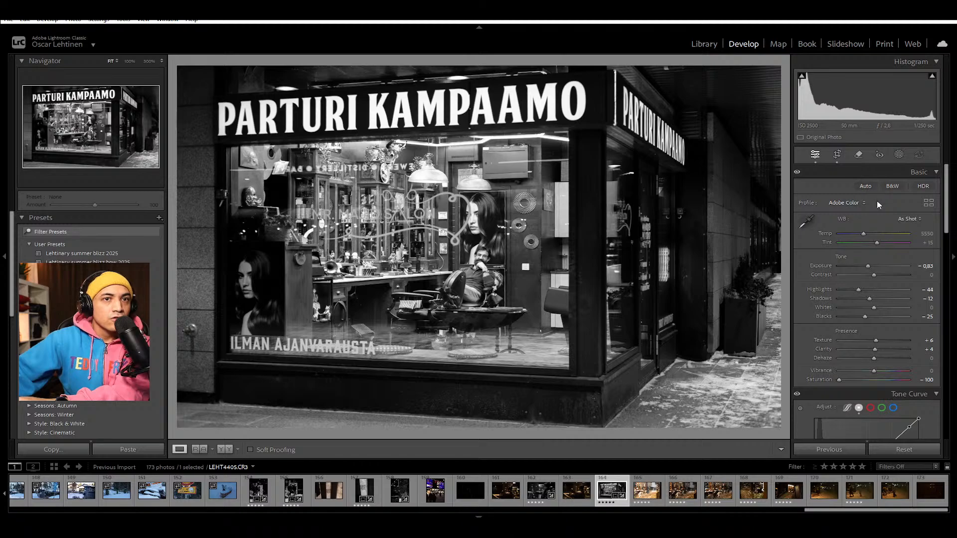
Step: Compare the barbershop photo at Saturation 0 and -100, and leave it in colour with Saturation at 0
double_click(829, 379)
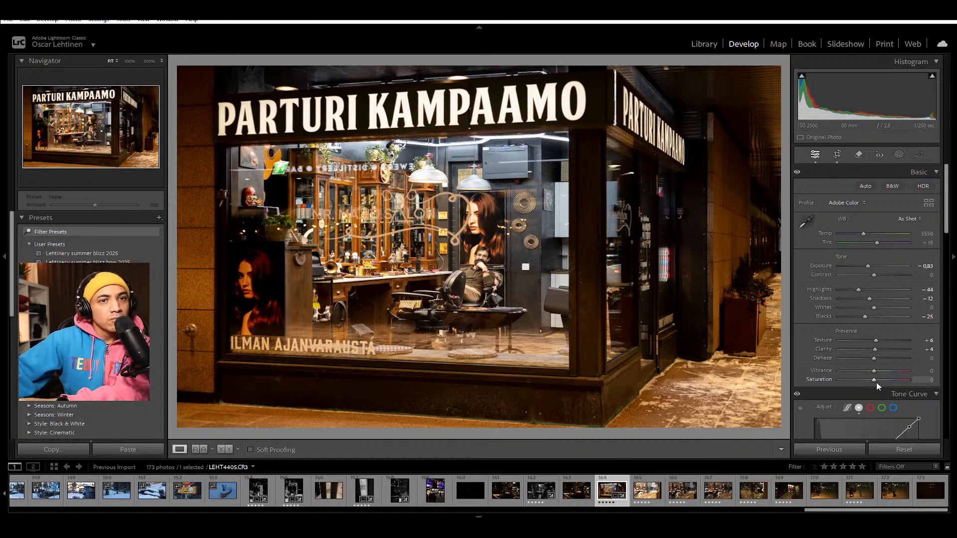
left_click_drag(872, 380, 787, 364)
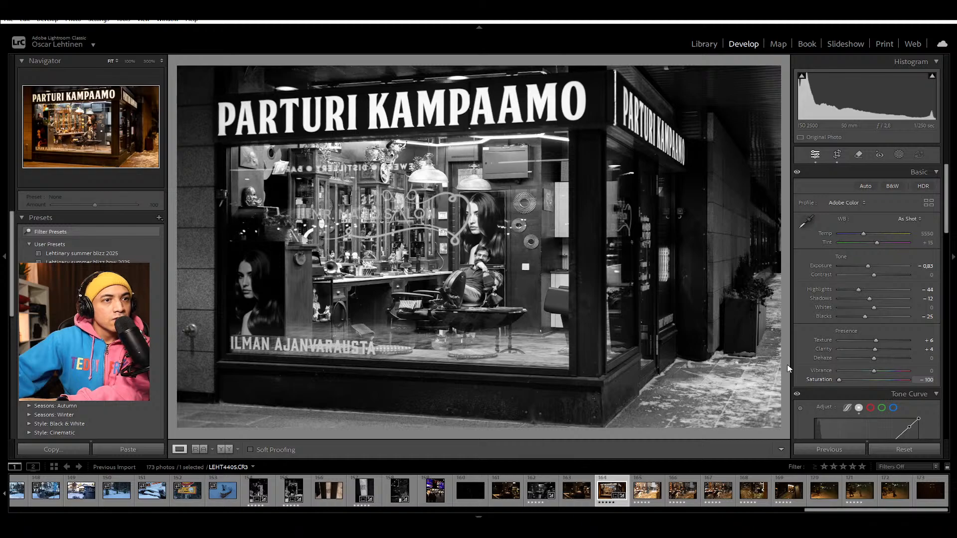
double_click(816, 381)
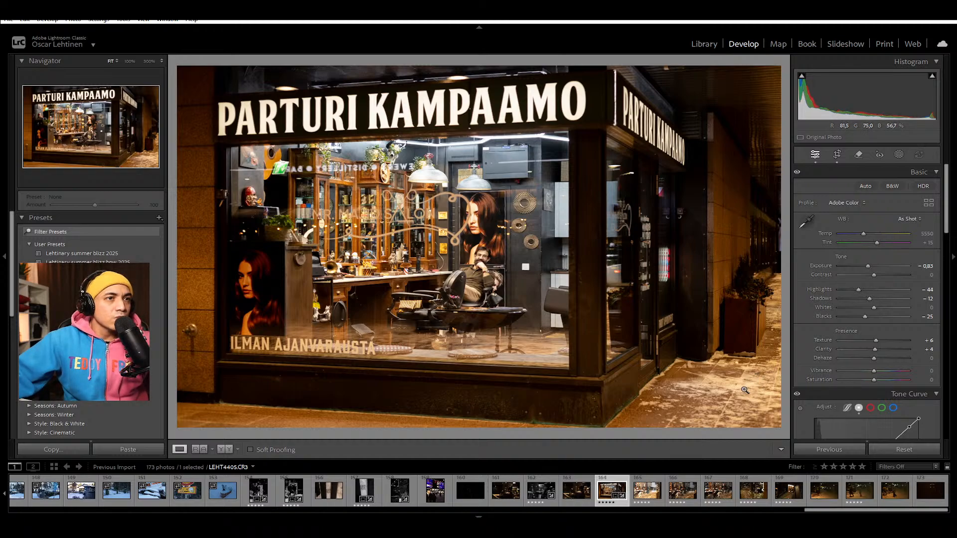
Step: Examine the barber's face in the colour version of LEHT4405 at 100%
left_click(480, 258)
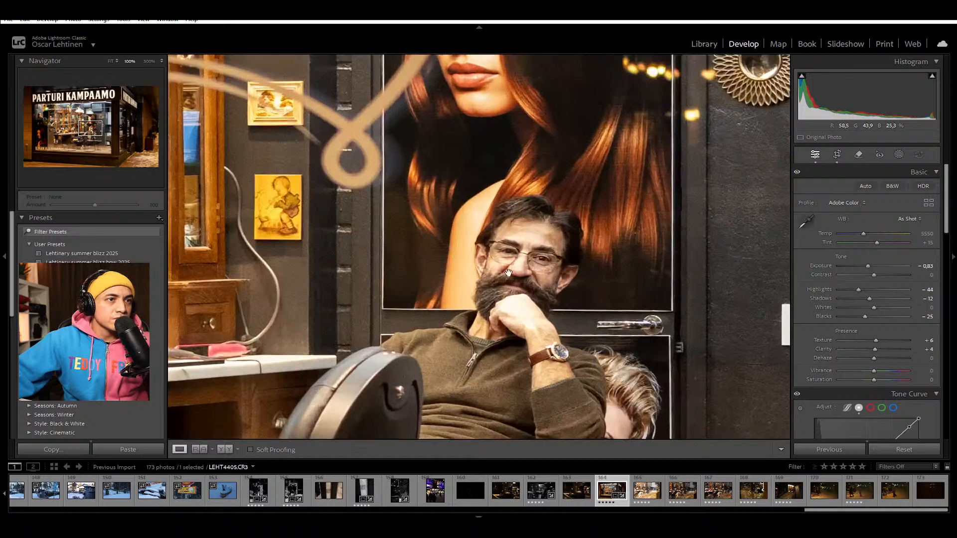
left_click_drag(569, 293, 542, 256)
left_click(542, 257)
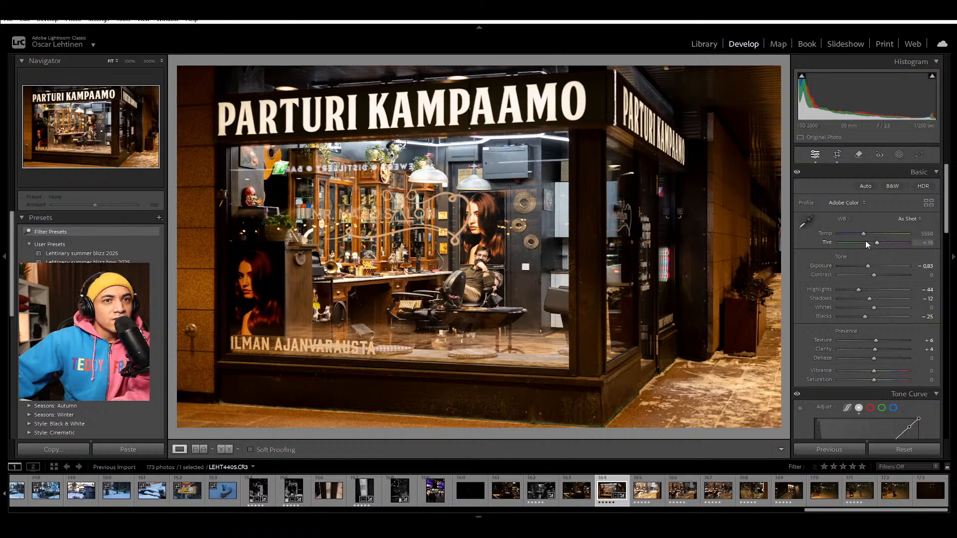
Step: Try a cooler white balance temperature of 4086 on LEHT4405 and undo it
left_click_drag(865, 234, 852, 248)
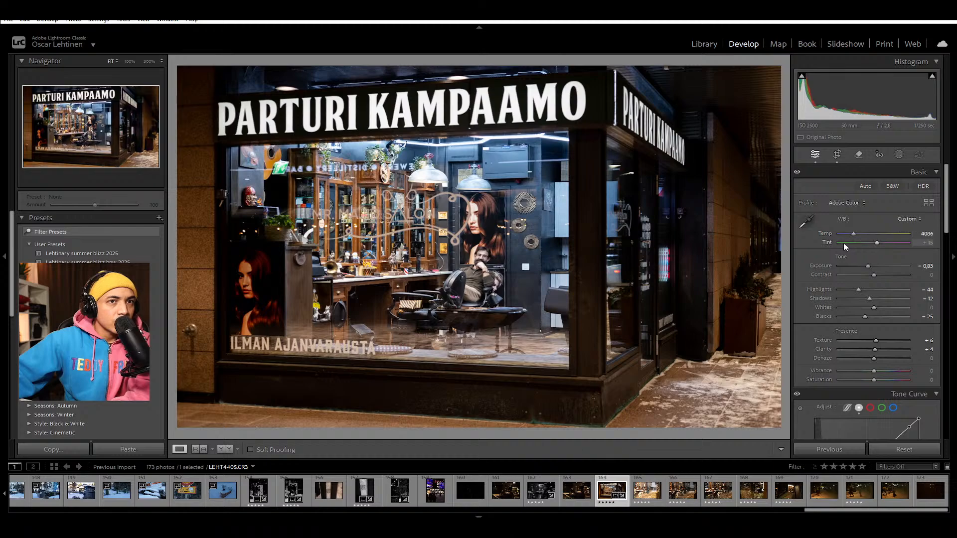
key("ctrl+z")
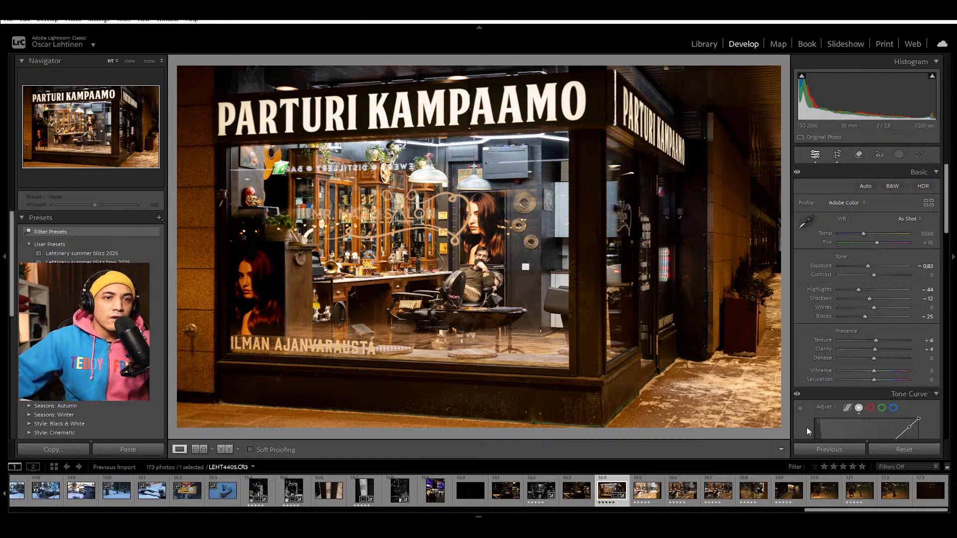
Step: Lower the Blue saturation of LEHT4405 in the Color Mixer, trying -65 and easing it back to -32
scroll(806, 426, "down", 5)
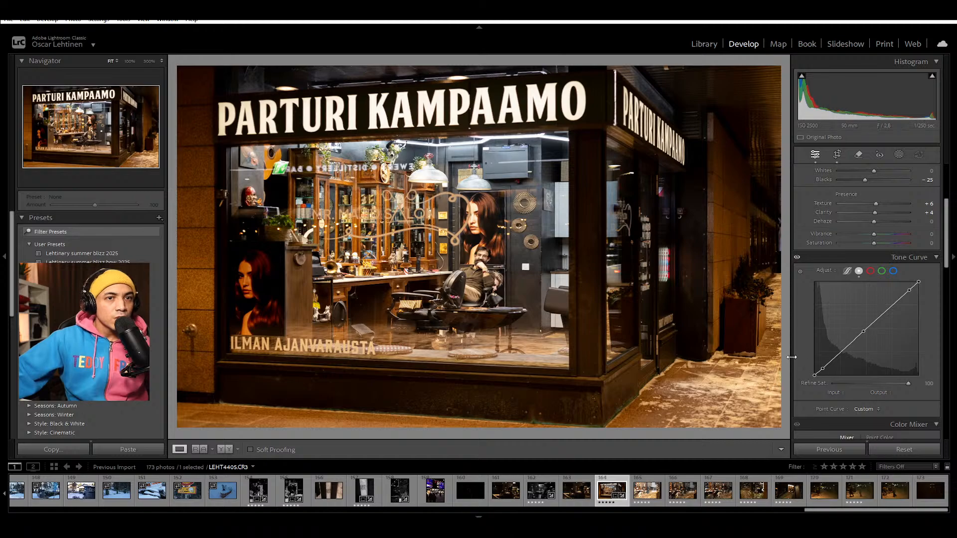
scroll(803, 369, "down", 5)
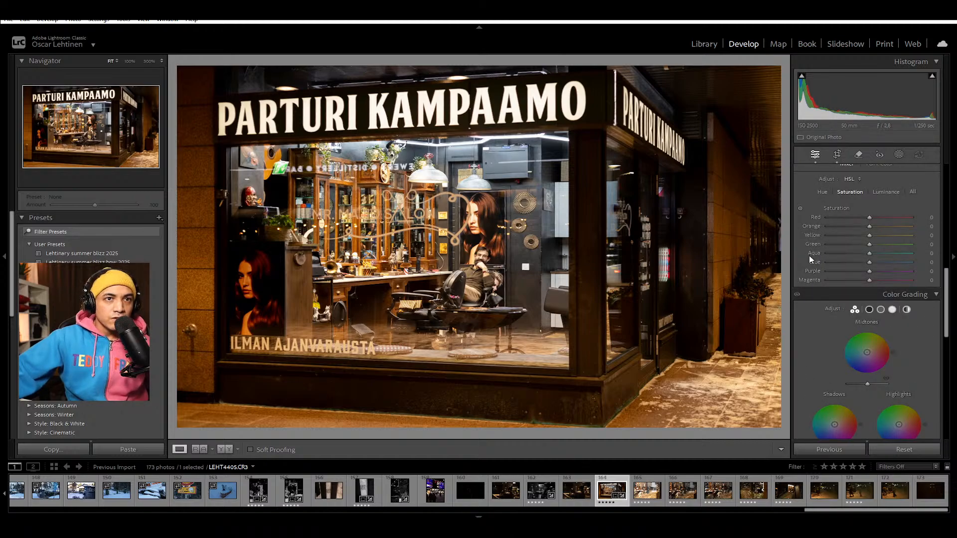
scroll(809, 255, "up", 1)
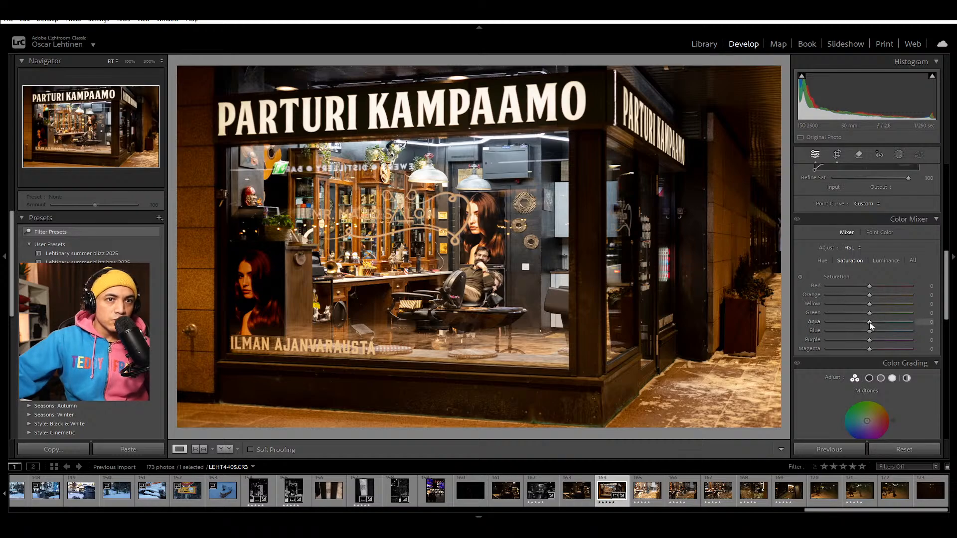
left_click_drag(870, 333, 842, 357)
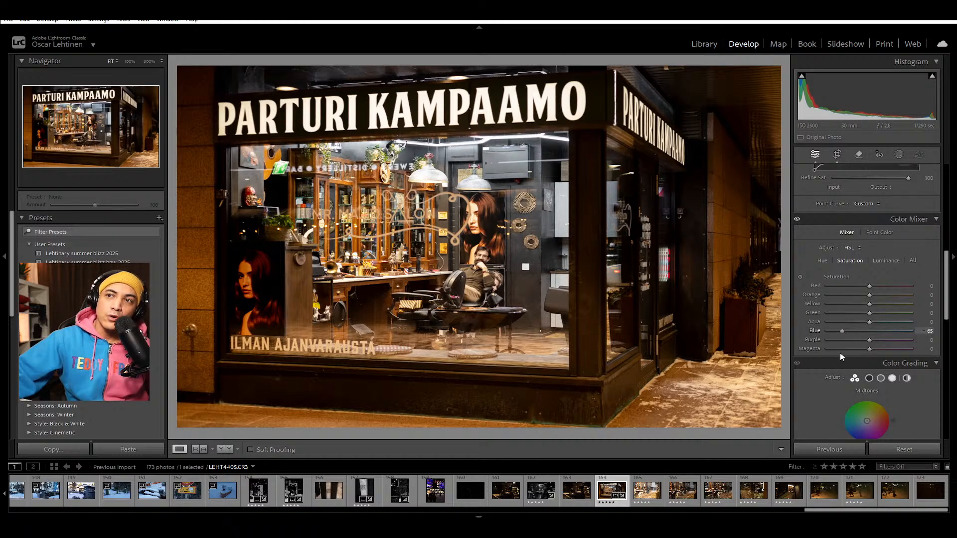
left_click_drag(846, 353, 873, 352)
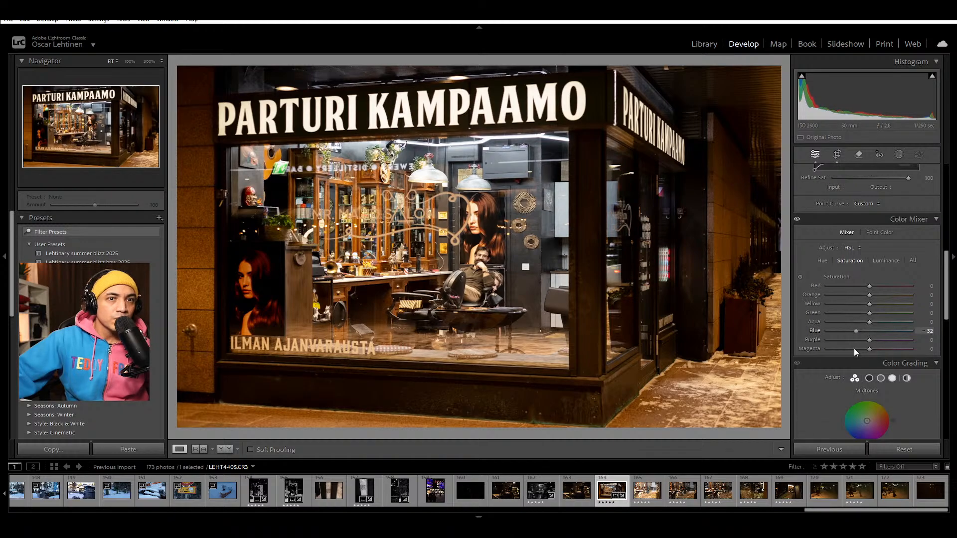
Step: Try Aqua saturation -21 and Blue -33 with Purple returned to 0, and inspect the barber at 100%
left_click_drag(865, 325, 860, 323)
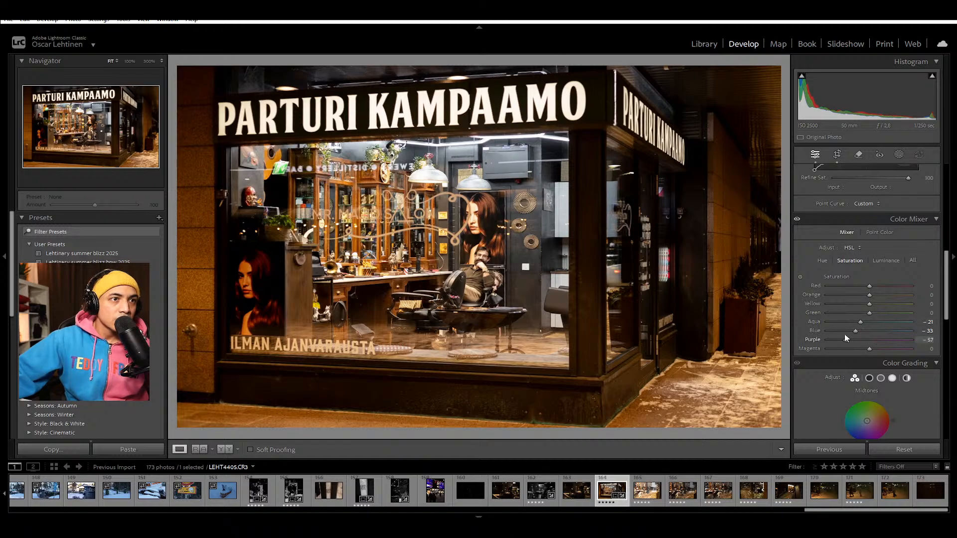
left_click_drag(864, 339, 869, 340)
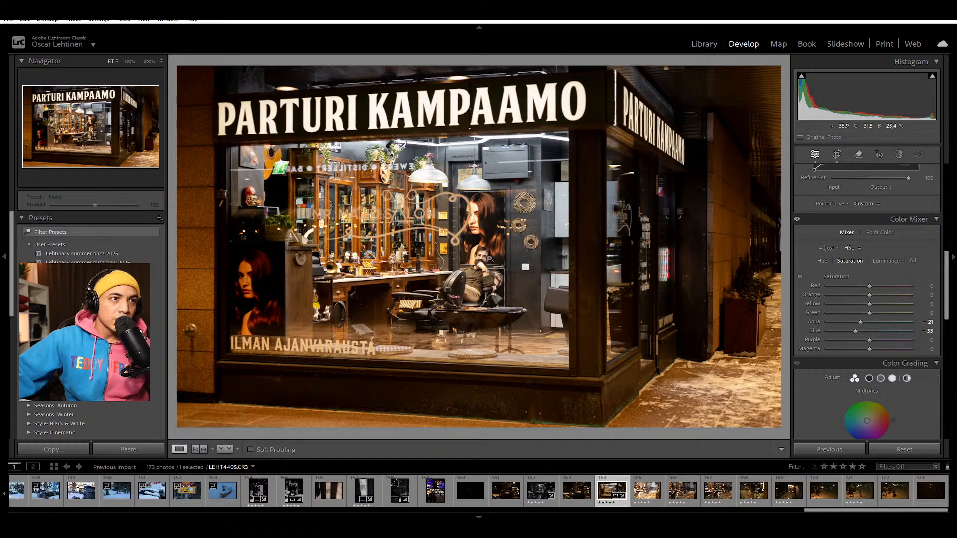
left_click(486, 250)
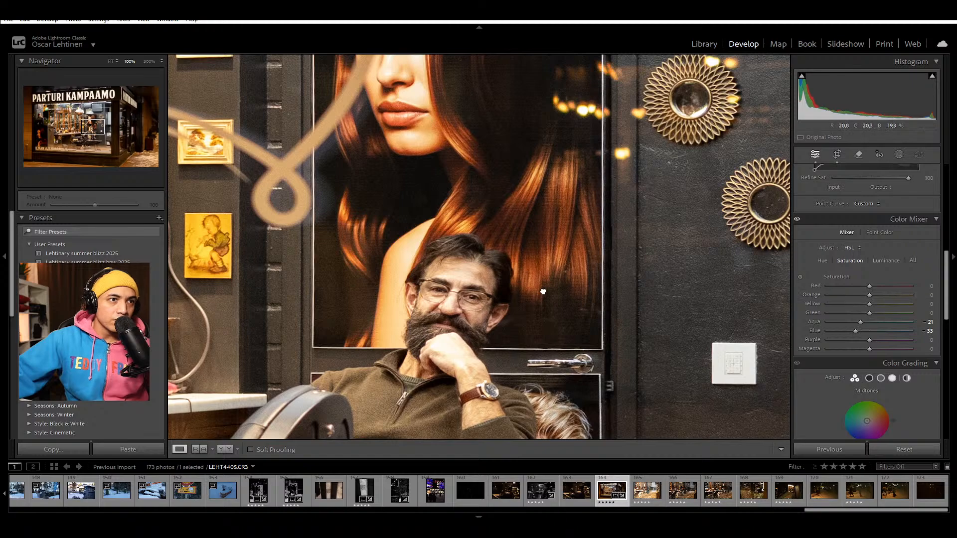
left_click_drag(543, 293, 618, 328)
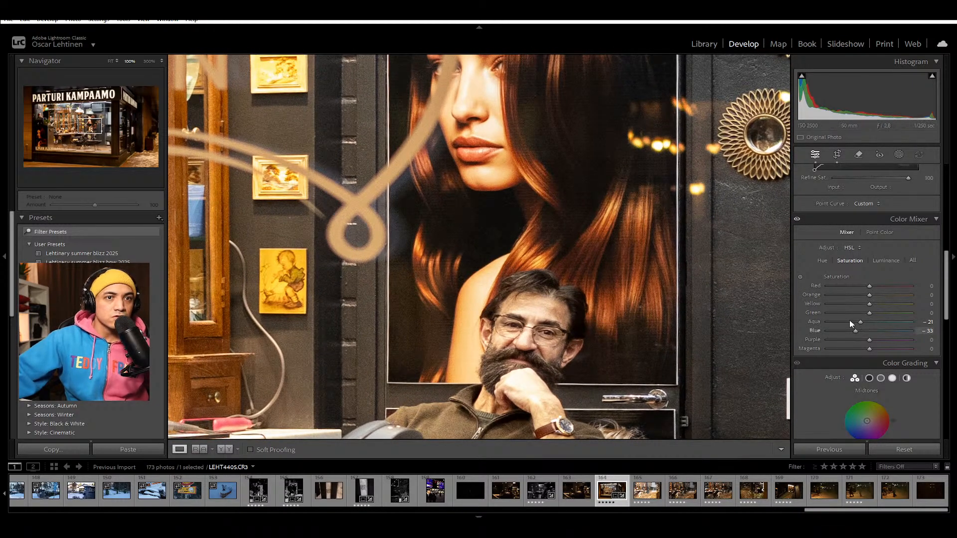
left_click(555, 348)
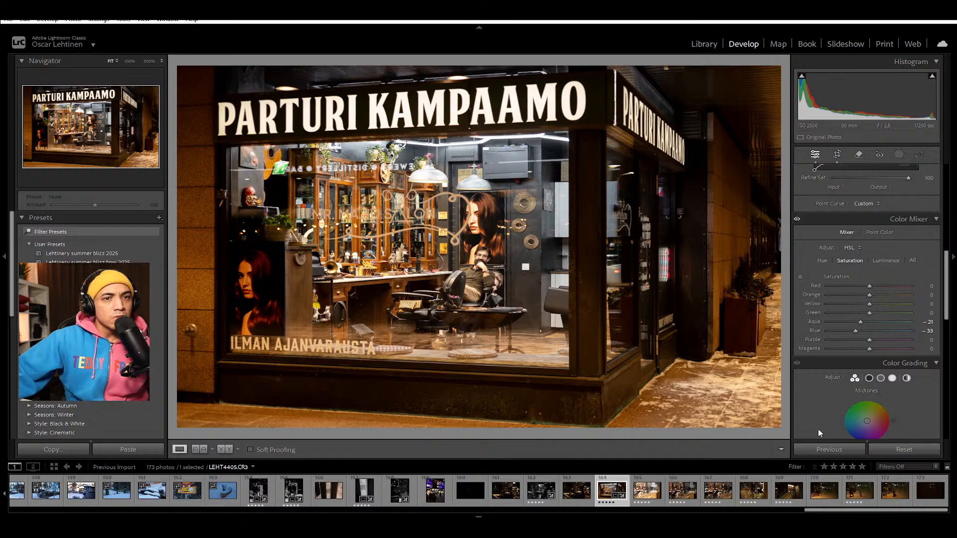
Step: Add a light blue tint to the shadows in Color Grading and check the barber at 100%
scroll(817, 409, "down", 5)
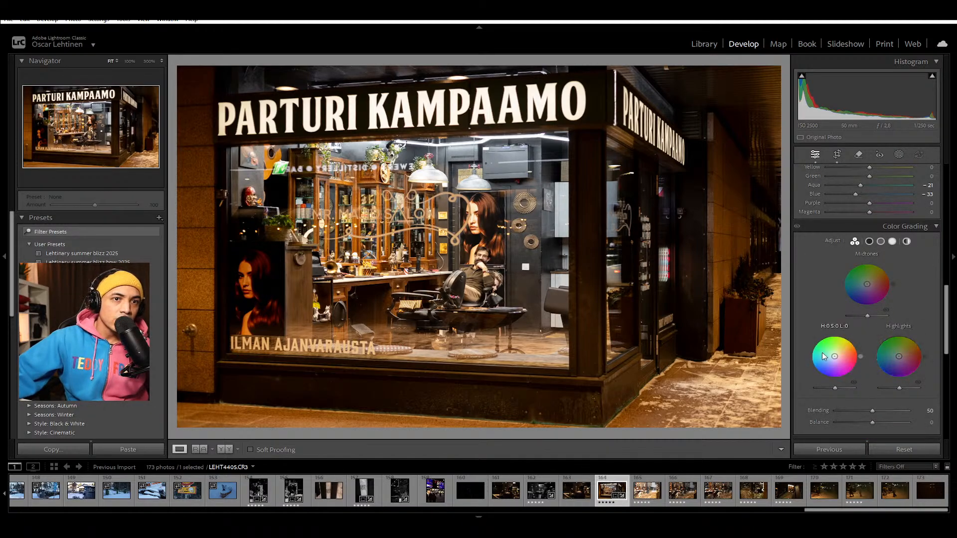
mouse_move(836, 356)
left_mouse_down()
mouse_move(818, 363)
mouse_move(830, 360)
left_mouse_up()
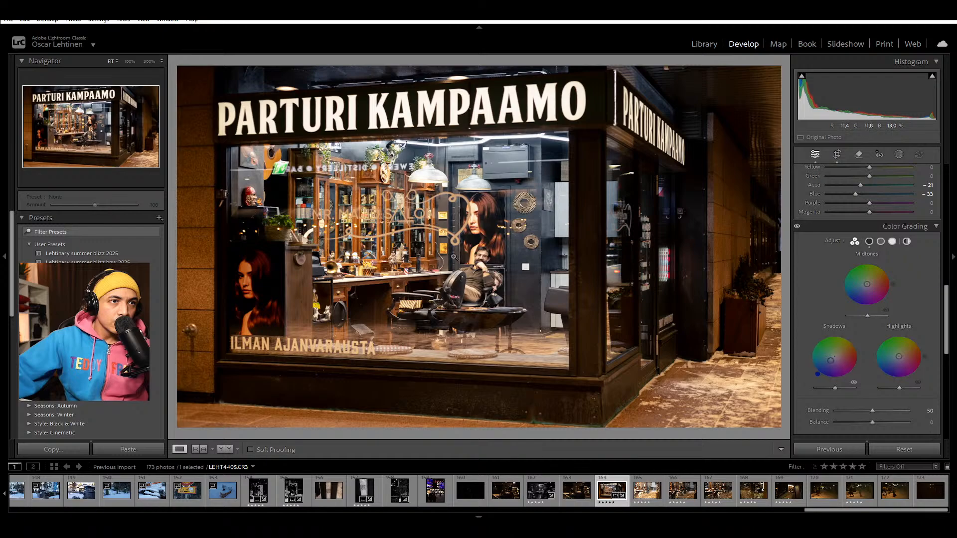
left_click(492, 256)
left_click_drag(831, 360, 830, 362)
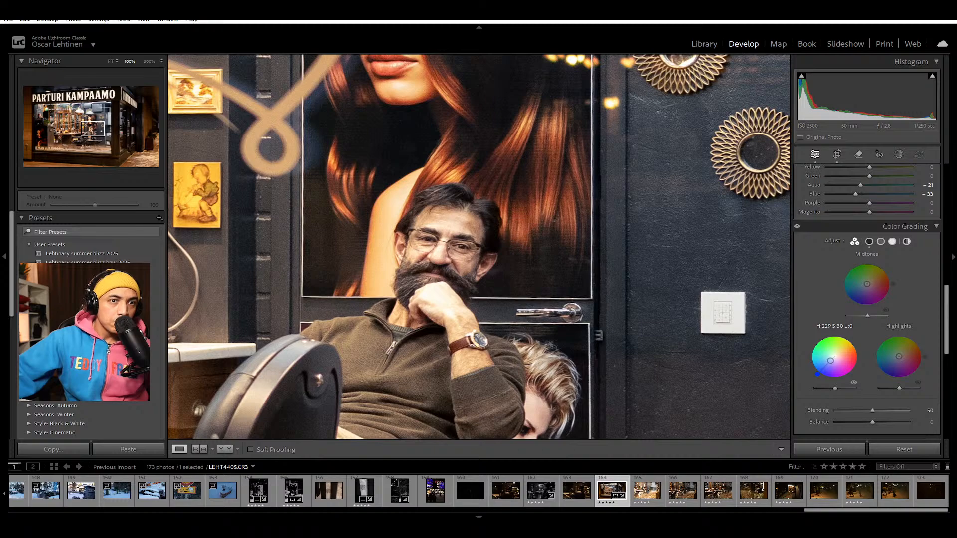
left_click(528, 305)
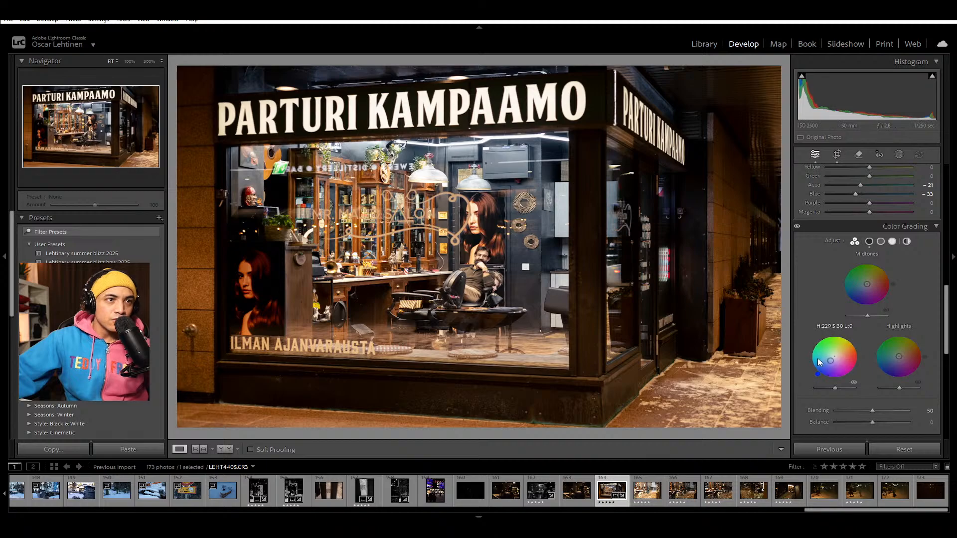
Step: Compare stronger shadow tints at saturation 100 and 43, and settle on hue 229 with saturation about 29
left_click(483, 257)
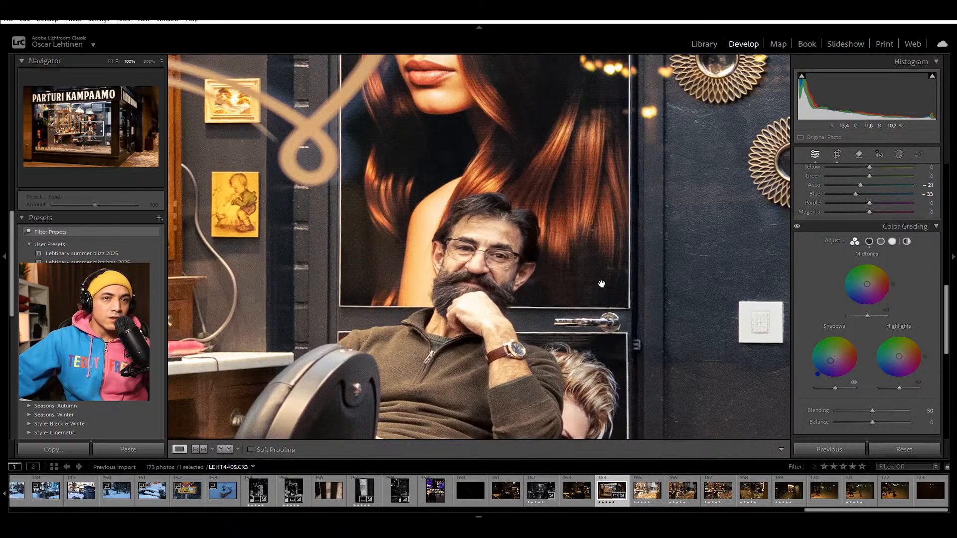
left_click_drag(830, 367, 822, 370)
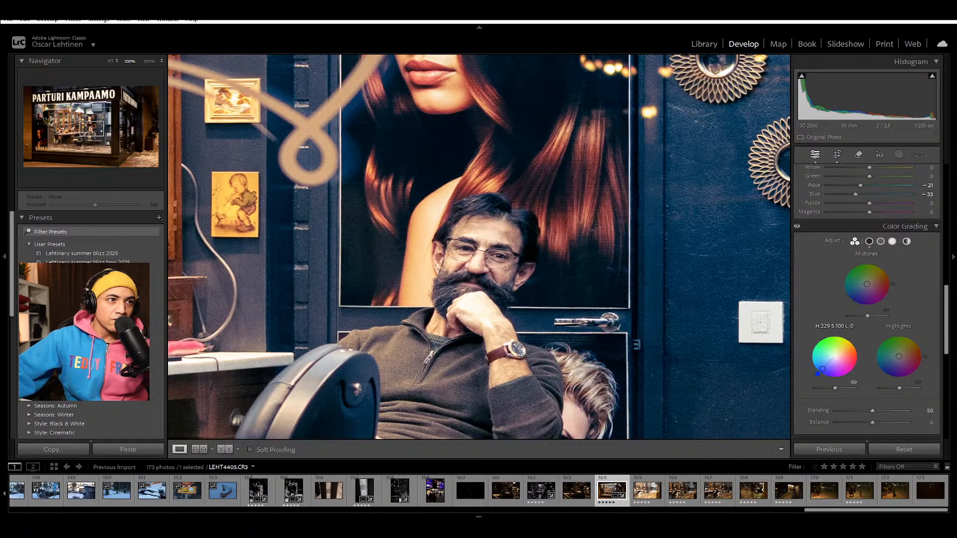
left_click_drag(822, 369, 829, 362)
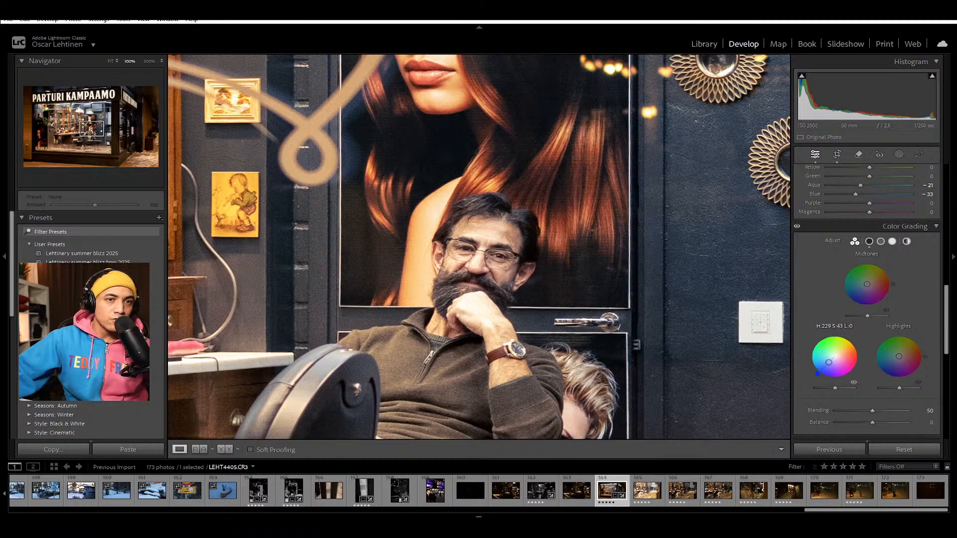
left_click_drag(830, 361, 831, 360)
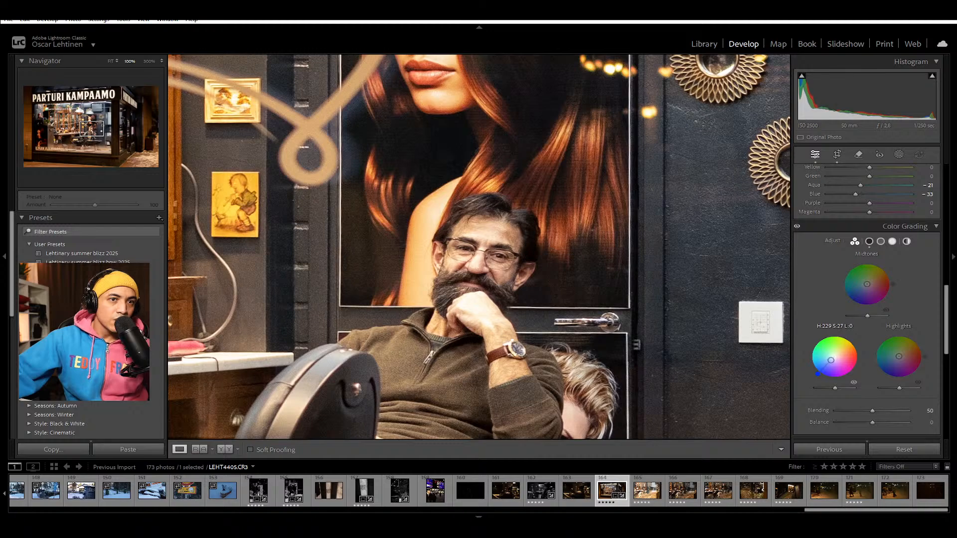
left_click(567, 286)
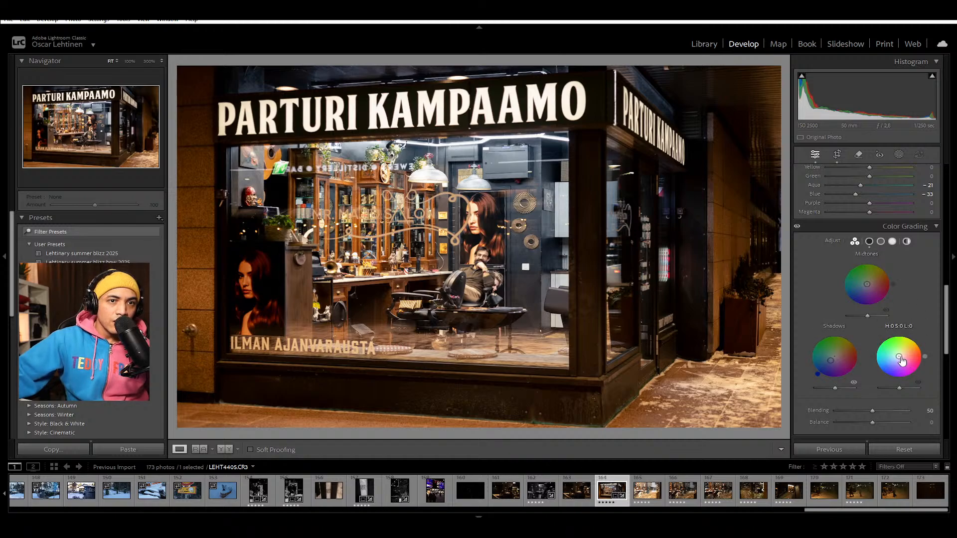
Step: Try a warm highlight tint around hue 39, saturation 27, and return the highlights to neutral
left_click_drag(901, 357, 915, 338)
key("ctrl+z")
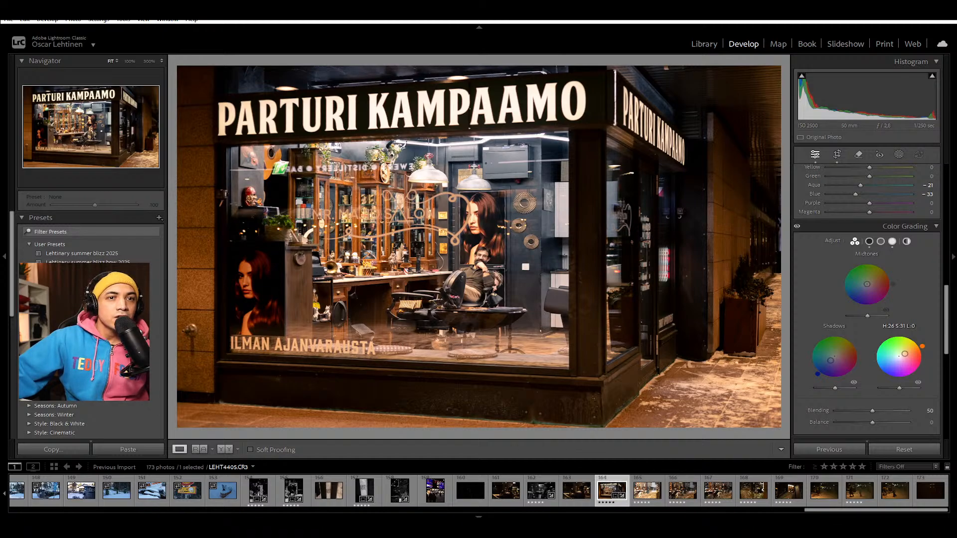
left_click_drag(923, 346, 919, 342)
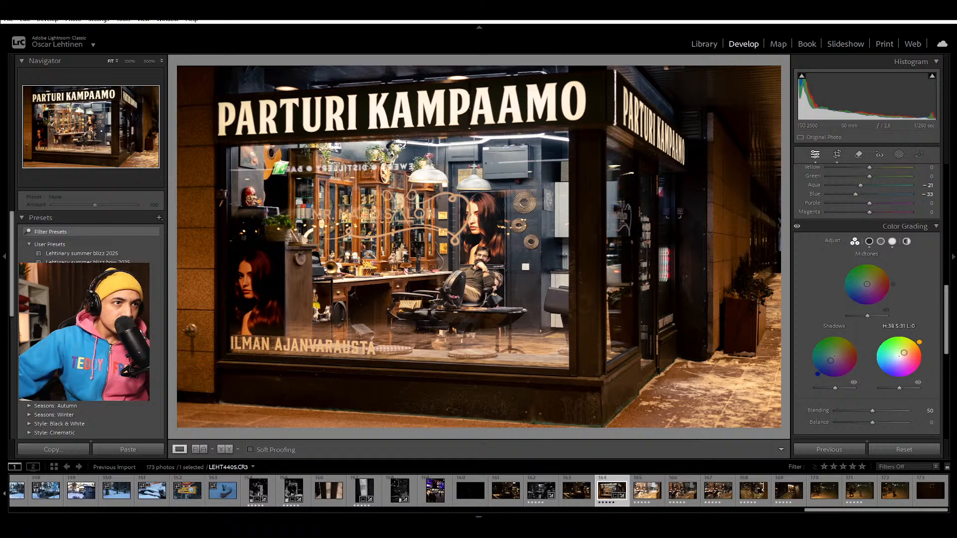
left_click_drag(919, 341, 903, 357)
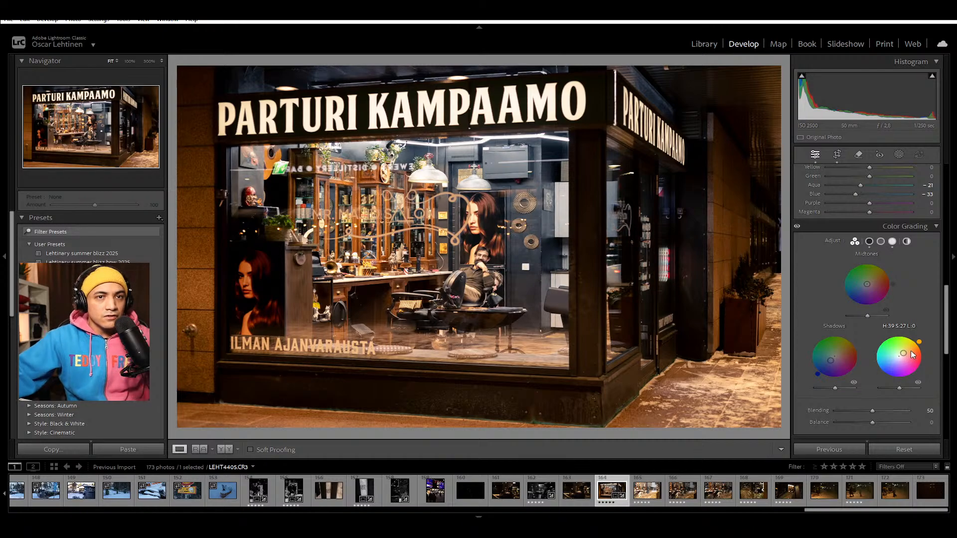
mouse_move(895, 366)
left_mouse_down()
mouse_move(916, 364)
mouse_move(919, 339)
mouse_move(899, 357)
left_mouse_up()
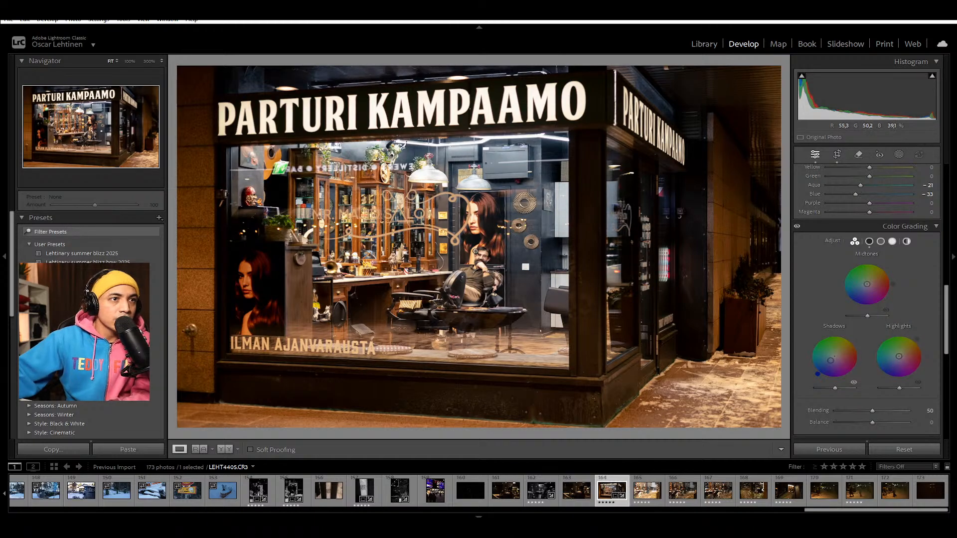
Step: Ease the blue shadow tint down to saturation 25 while viewing the barber at 100%
key("z")
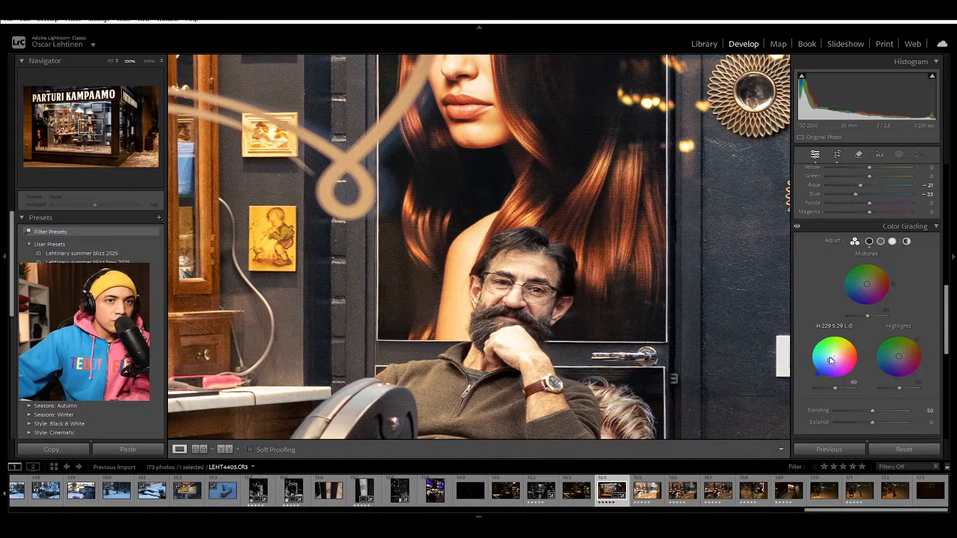
left_click_drag(830, 360, 831, 360)
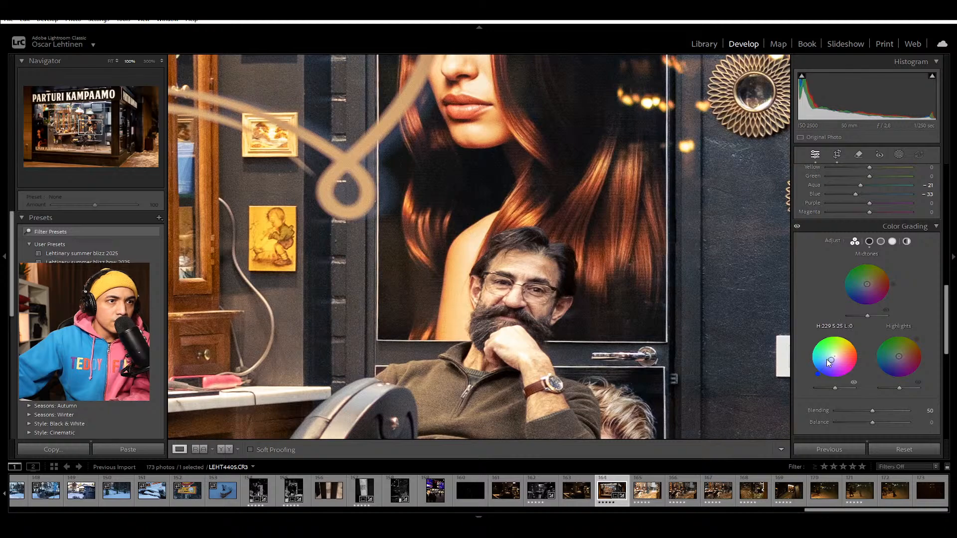
left_click(509, 326)
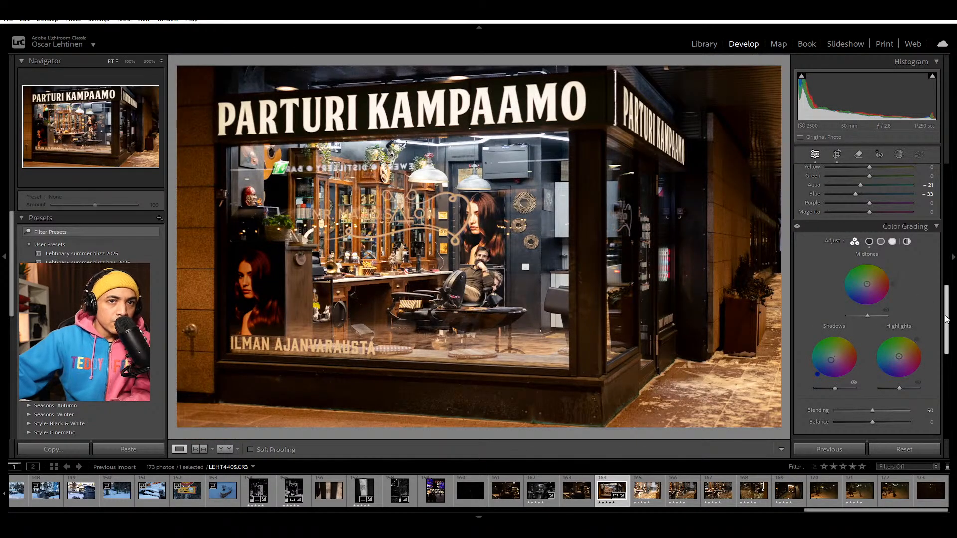
Step: Try a cooler white balance temperature of 4950, set it to 5525, and check the barber at 100%
left_click_drag(947, 320, 938, 197)
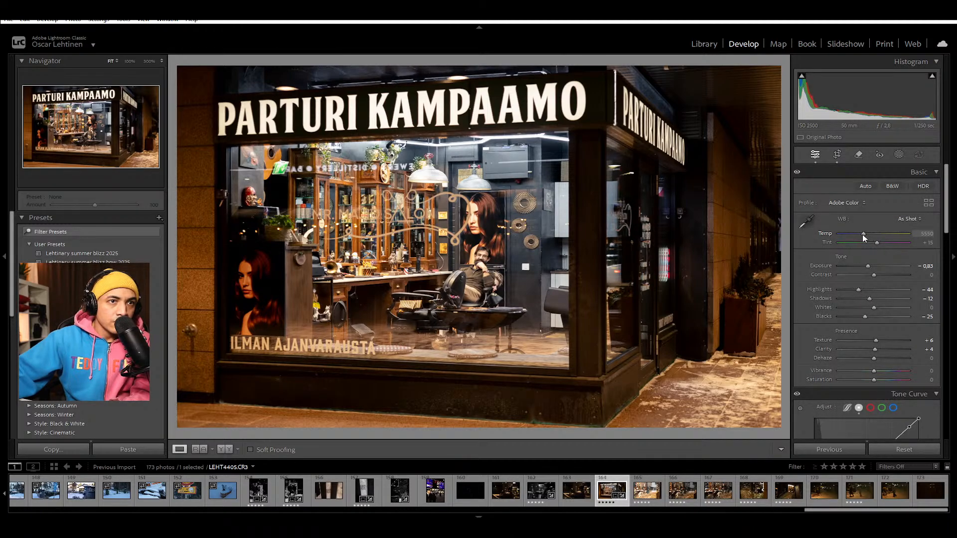
left_click_drag(863, 234, 859, 236)
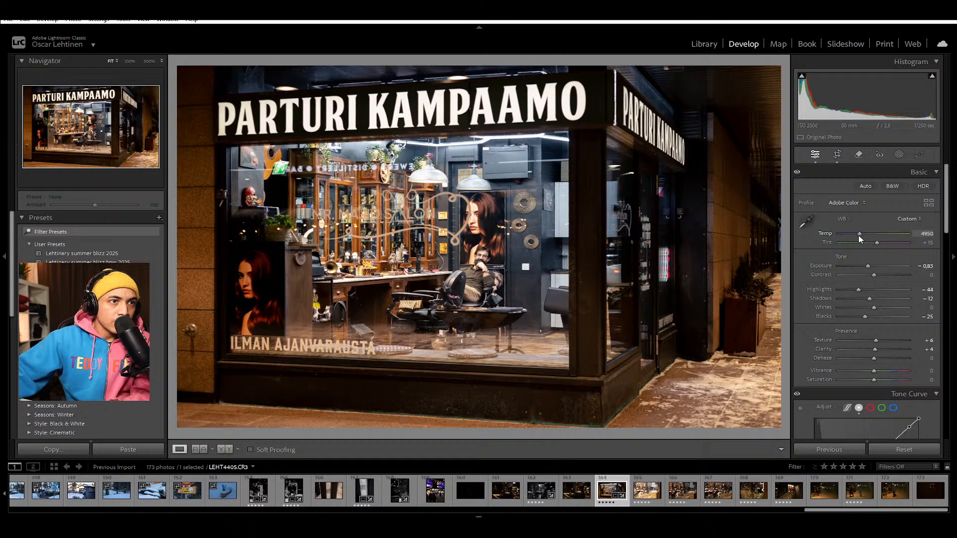
left_click_drag(859, 236, 863, 238)
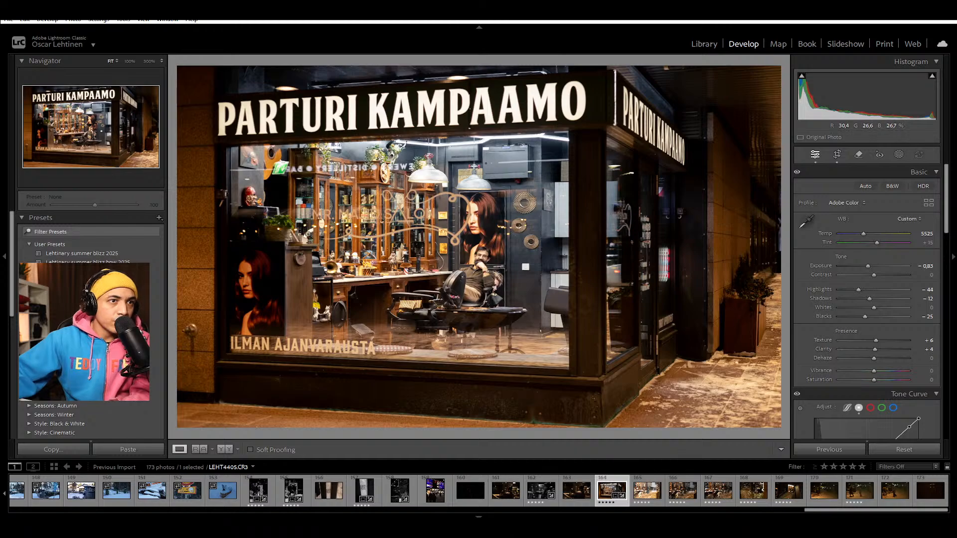
left_click(484, 259)
left_click_drag(417, 261, 553, 261)
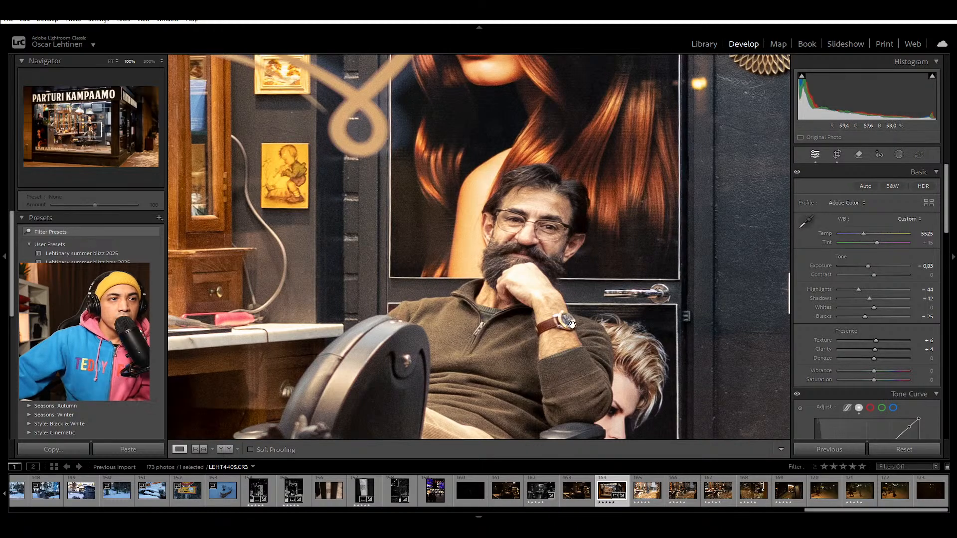
scroll(810, 417, "down", 10)
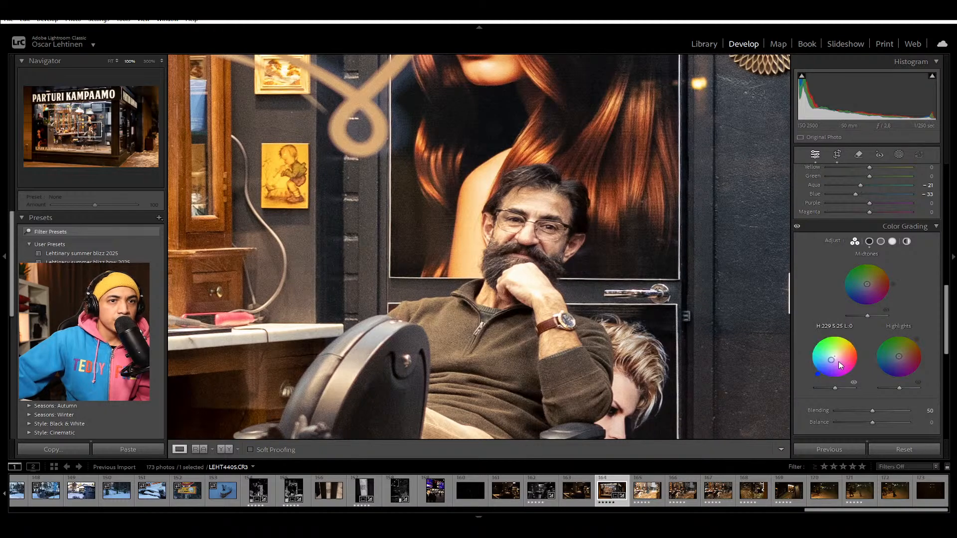
left_click(615, 283)
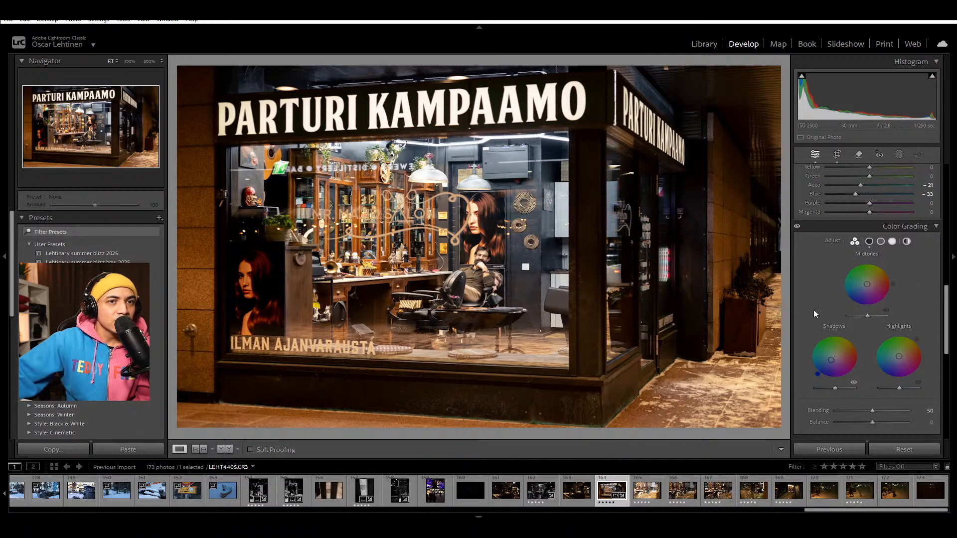
Step: Set Blue saturation to -15 and Aqua saturation to -11 in the Color Mixer, and check the result at 100%
left_click_drag(951, 299, 951, 180)
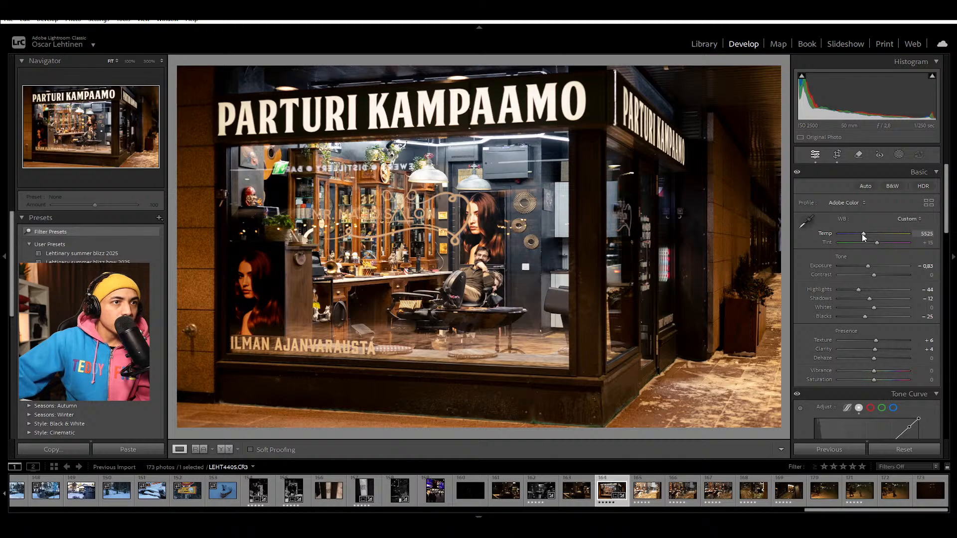
scroll(827, 330, "down", 10)
scroll(818, 339, "down", 2)
scroll(810, 334, "up", 2)
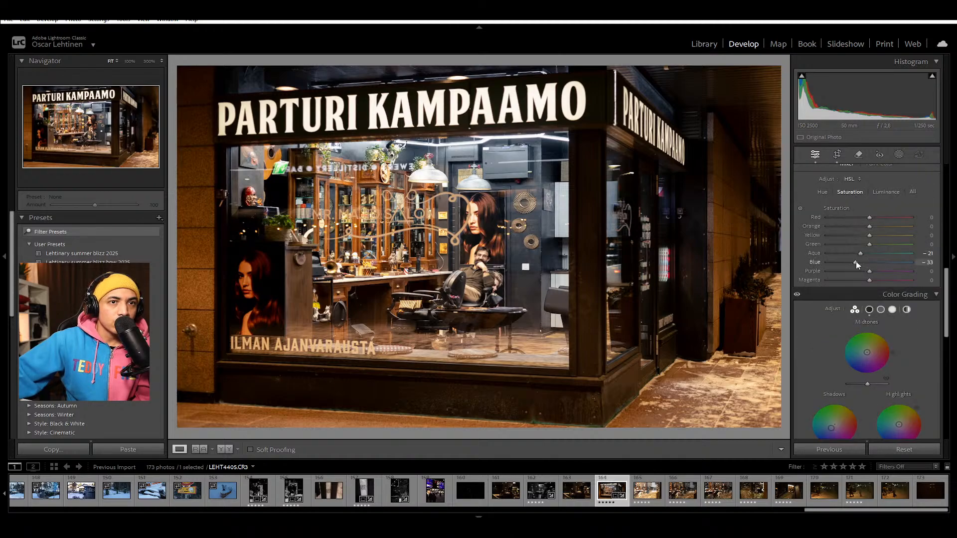
left_click_drag(856, 266, 867, 269)
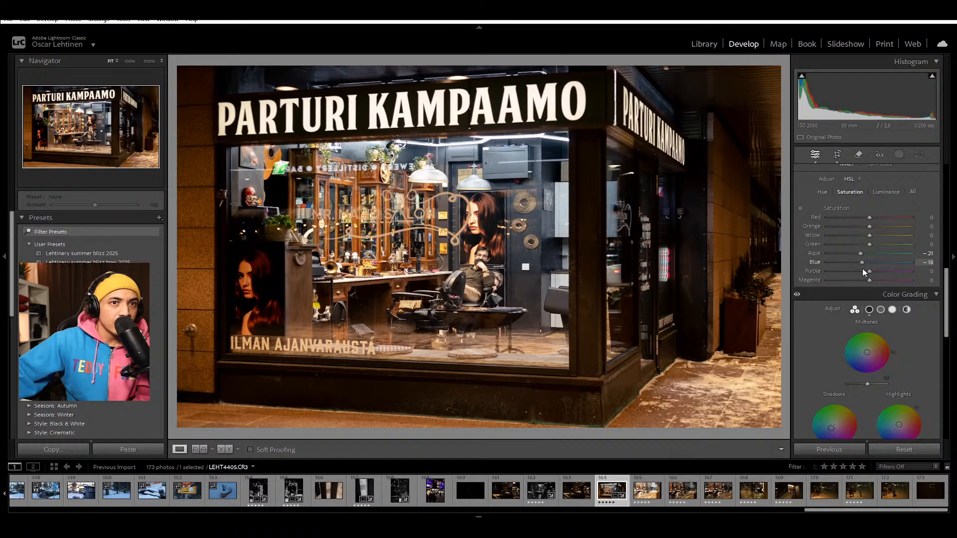
left_click_drag(864, 257, 866, 255)
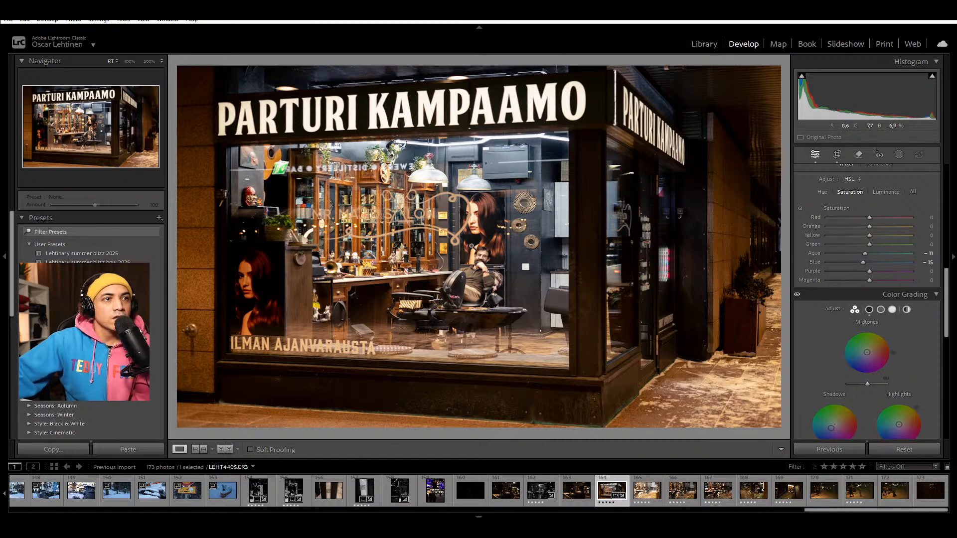
left_click(490, 245)
left_click(672, 299)
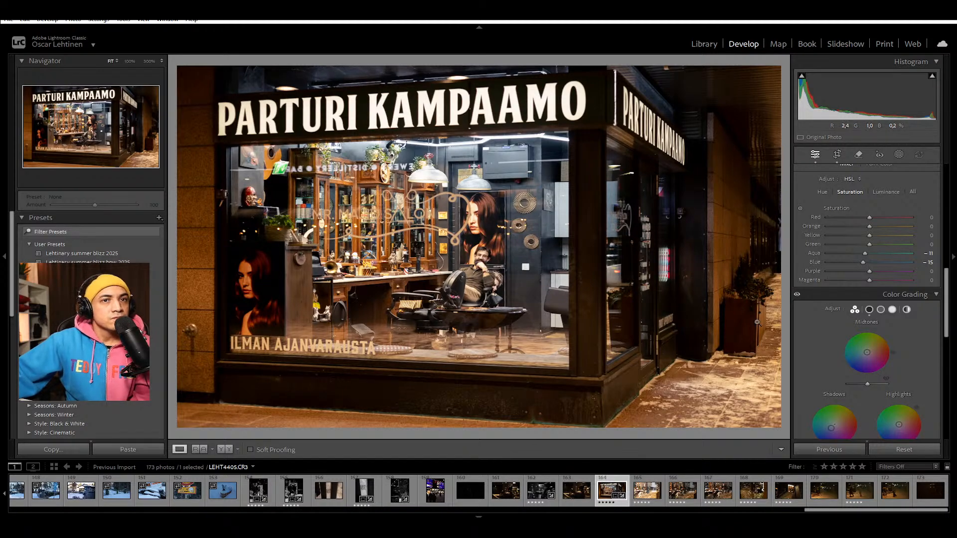
Step: Strengthen the barbershop photo's post-crop vignette to an Amount of -15
scroll(808, 366, "down", 5)
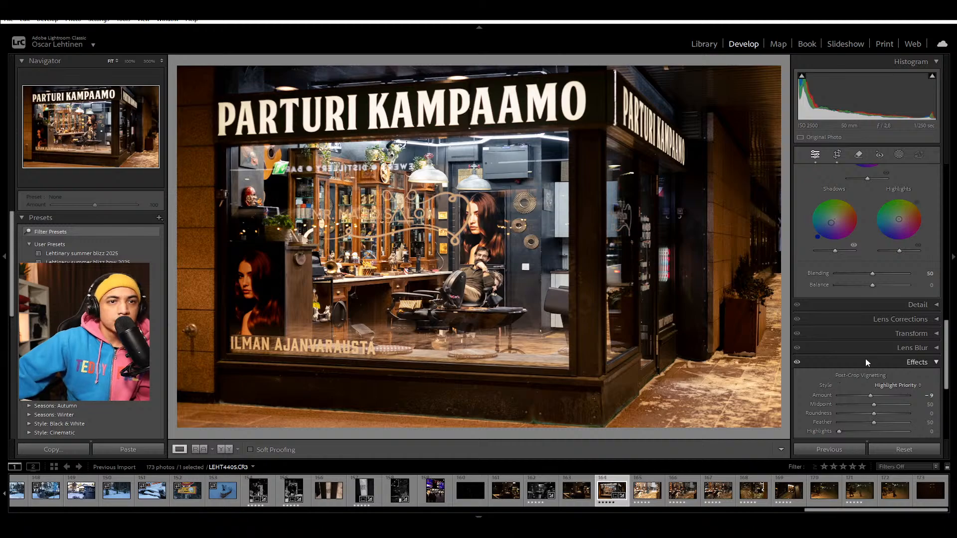
left_click_drag(870, 396, 870, 405)
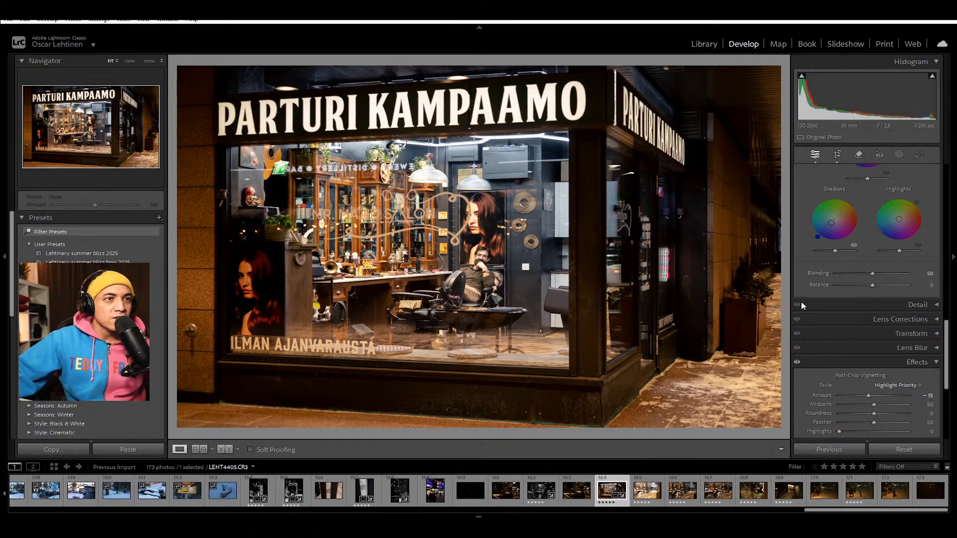
scroll(798, 274, "up", 3)
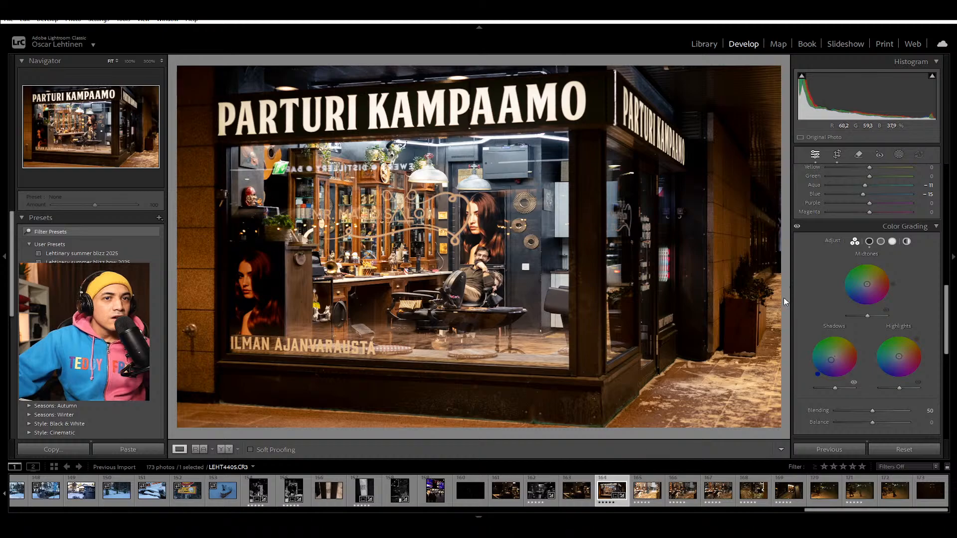
Step: Filter the filmstrip to rated photos and apply the storefront photo's settings to the unedited seated-barber photo LEHT4406.CR3
scroll(830, 294, "up", 10)
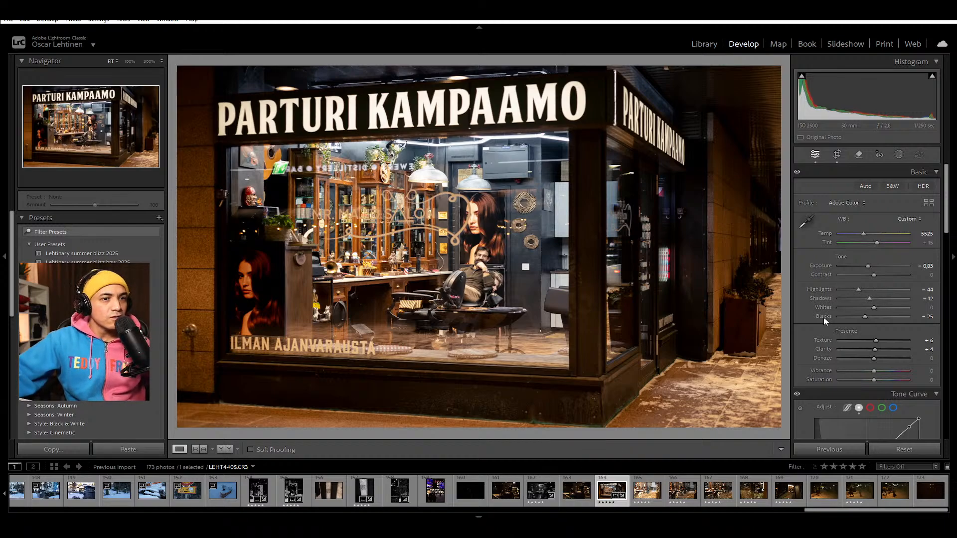
left_click(640, 486)
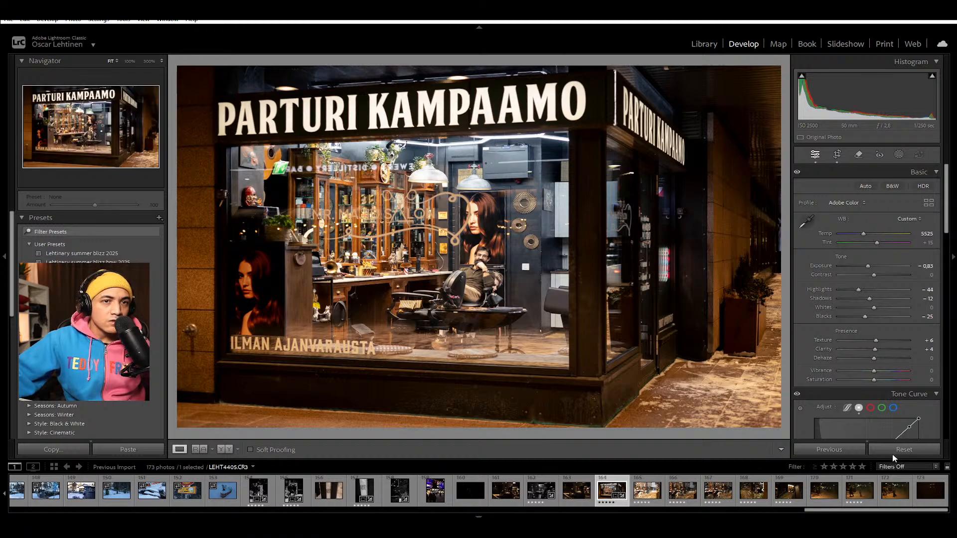
key("ctrl+l")
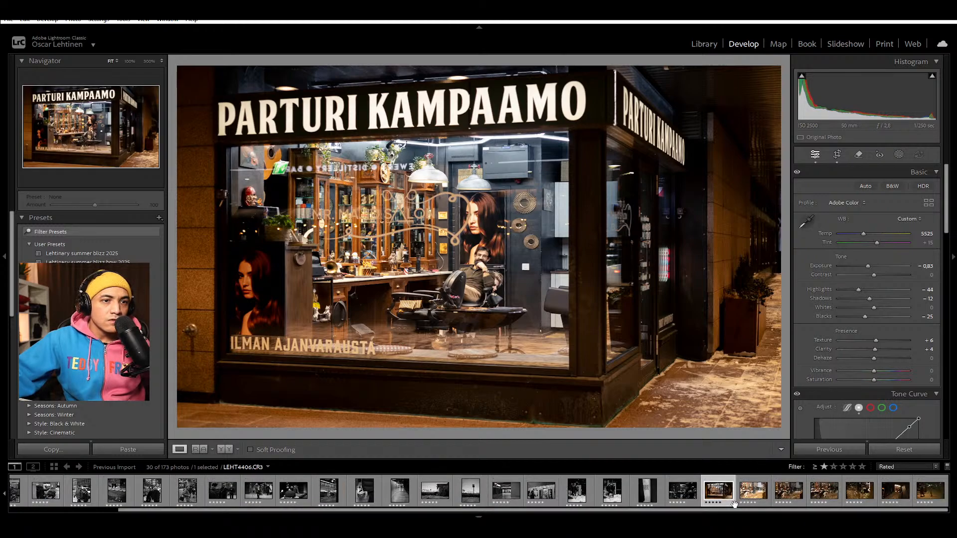
left_click(757, 482)
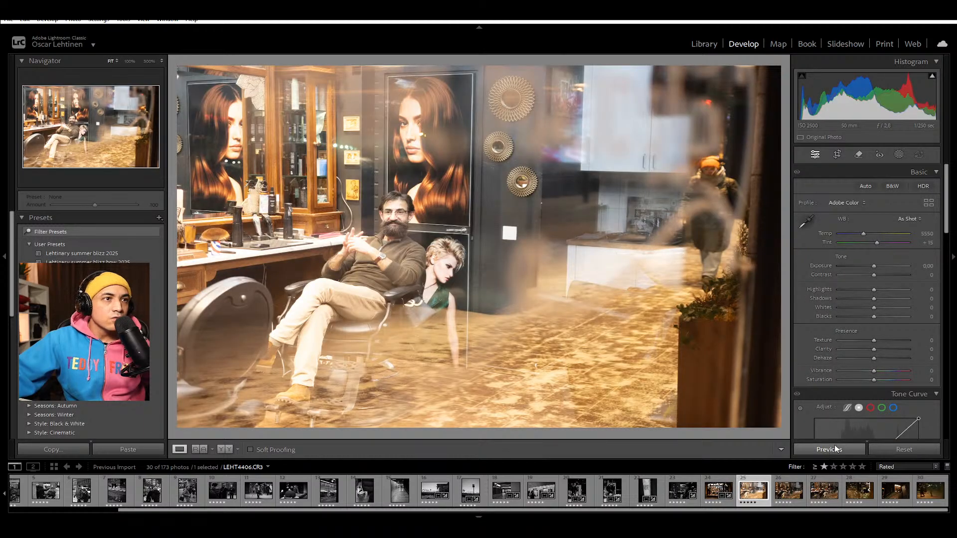
left_click(837, 449)
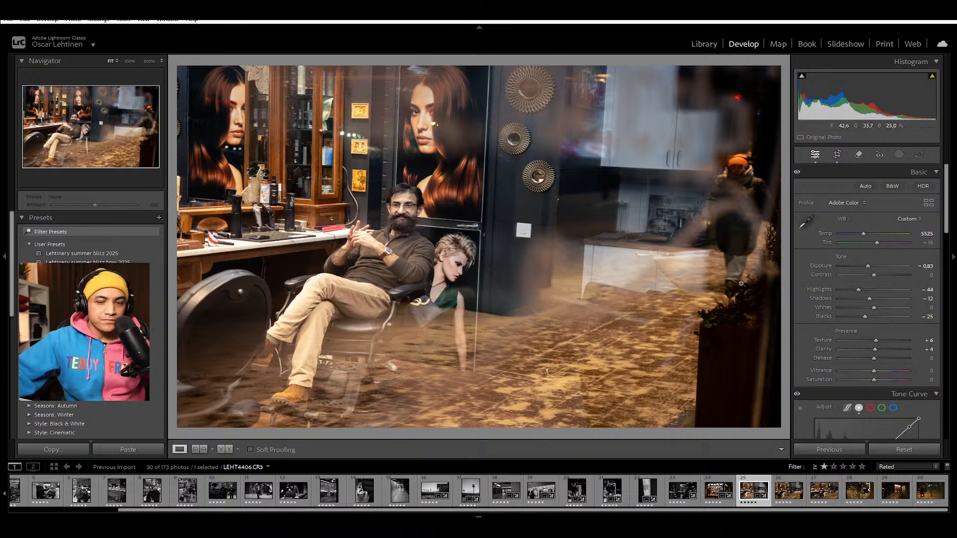
Step: Reset LEHT4406's crop, recrop it to a full-height vertical frame around the seated barber, and check his face at 100%
key("r")
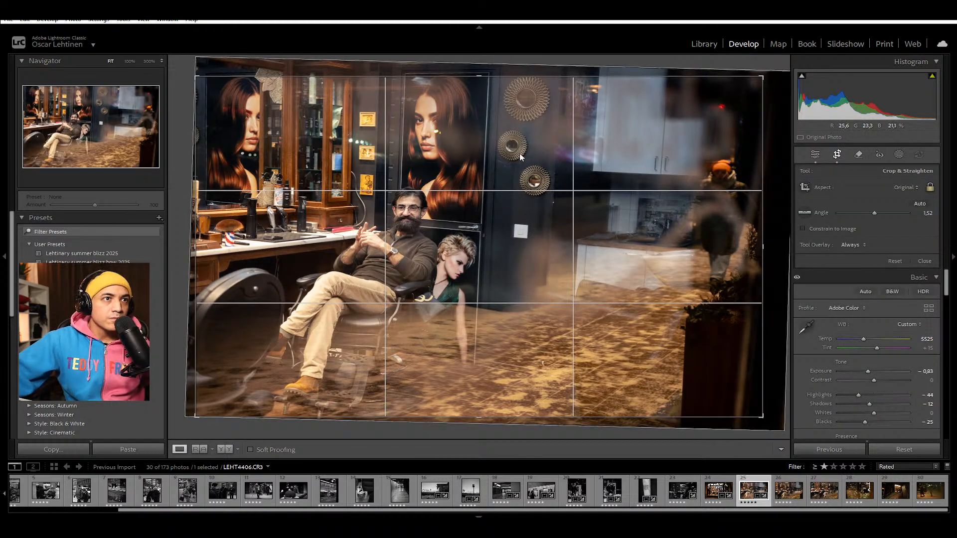
key("ctrl+alt+r")
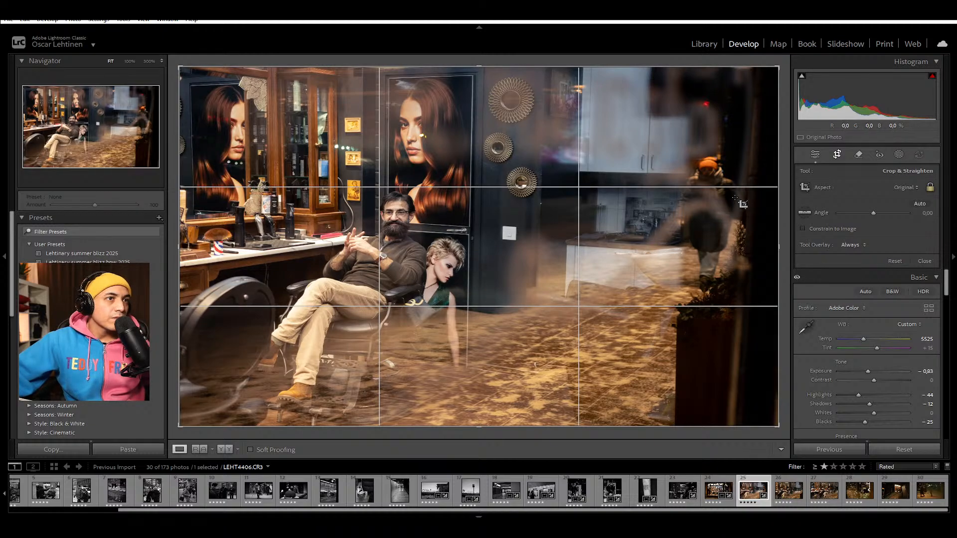
left_click_drag(782, 69, 667, 101)
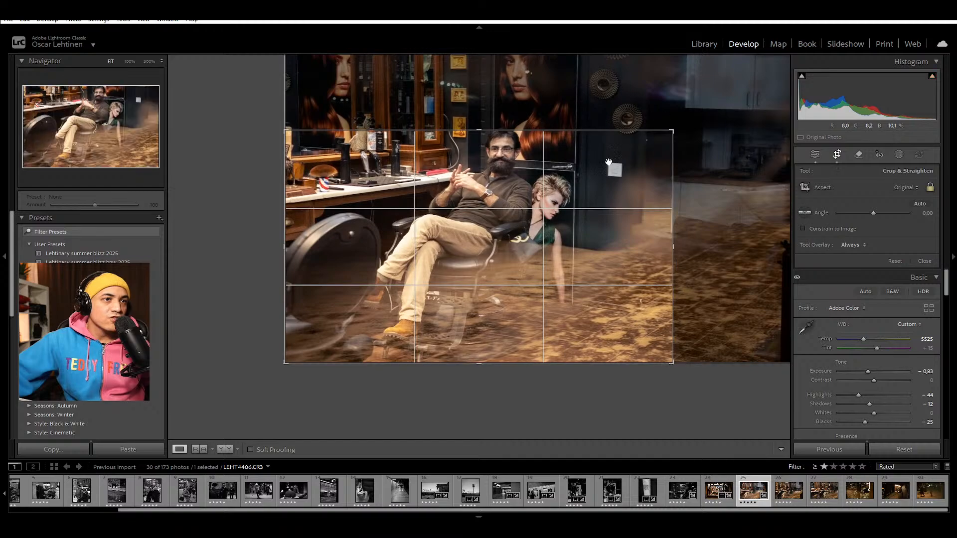
key("x")
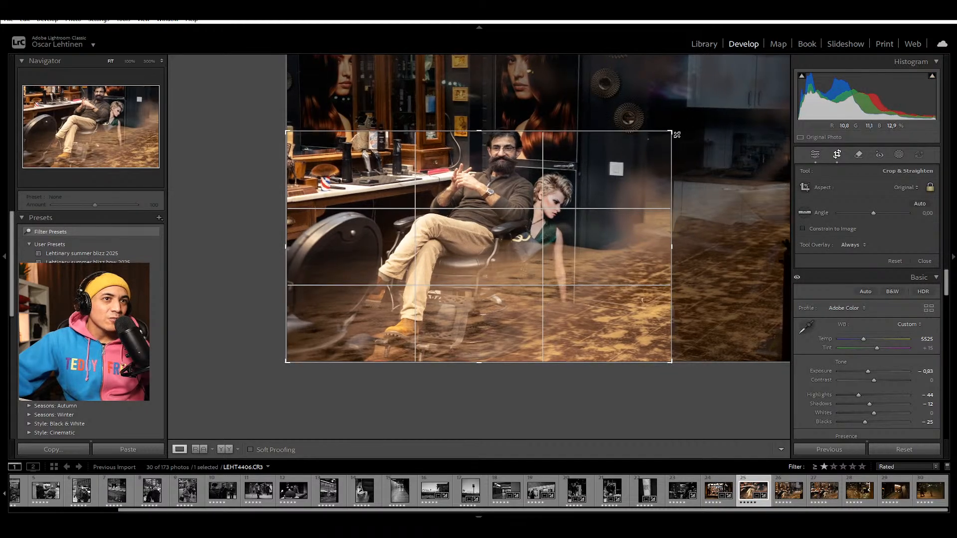
left_click_drag(589, 100, 613, 67)
left_click_drag(503, 162, 481, 146)
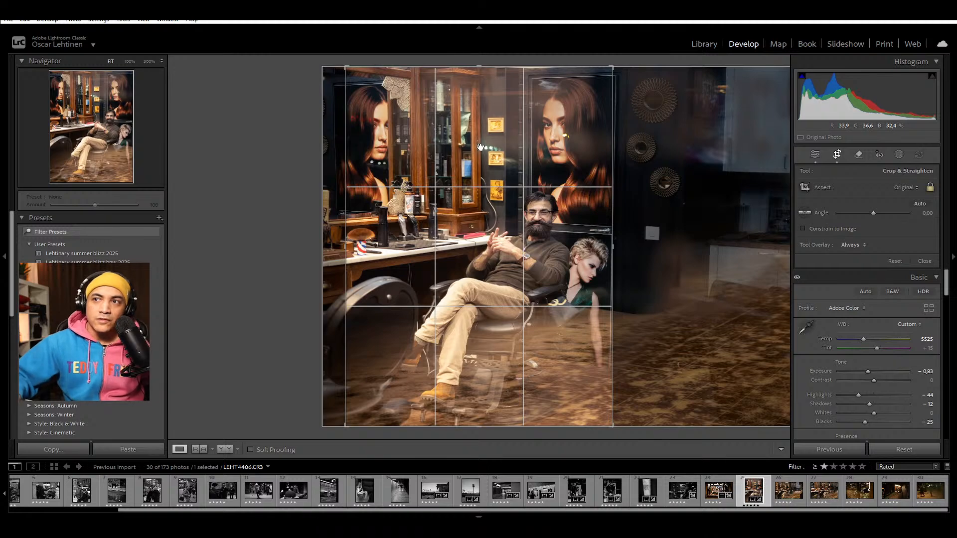
key("Return")
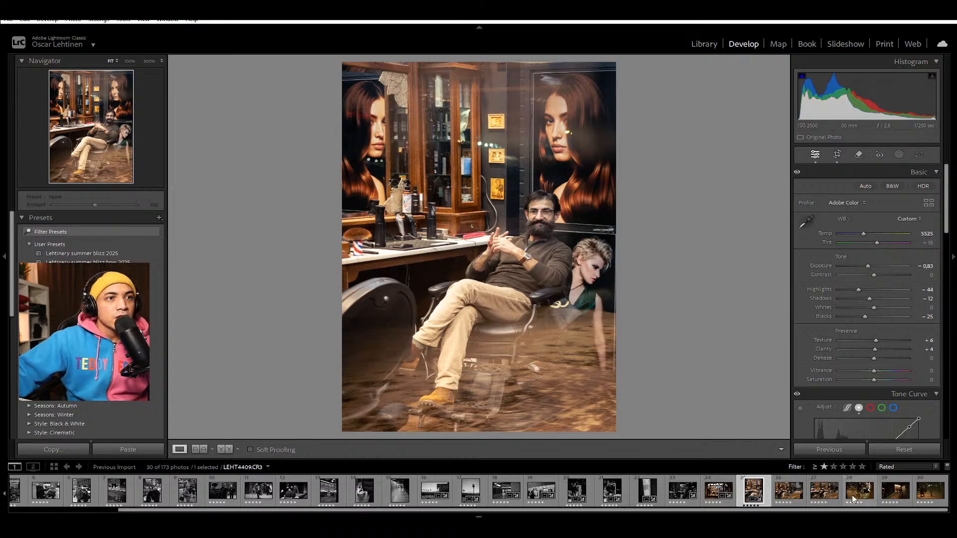
left_click(538, 214)
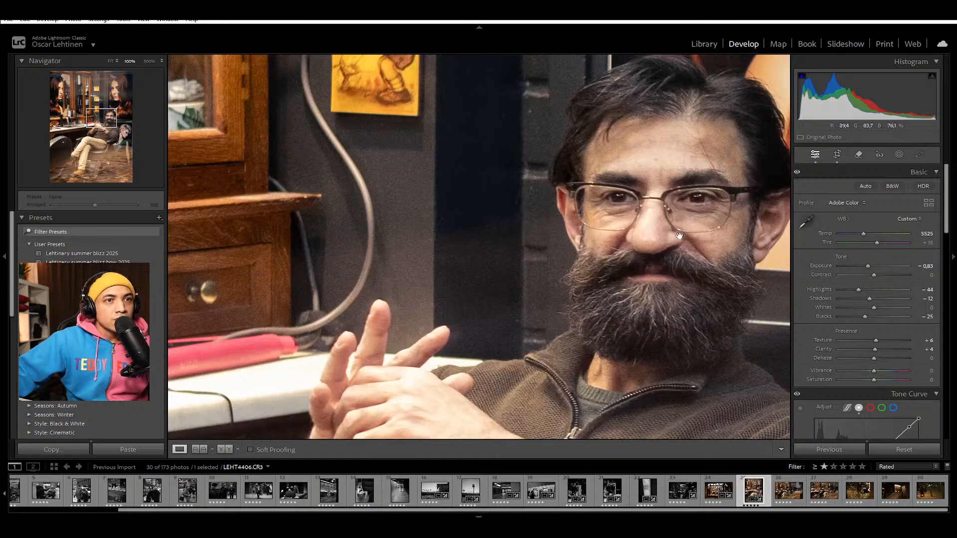
left_click_drag(709, 291, 654, 248)
left_click(655, 248)
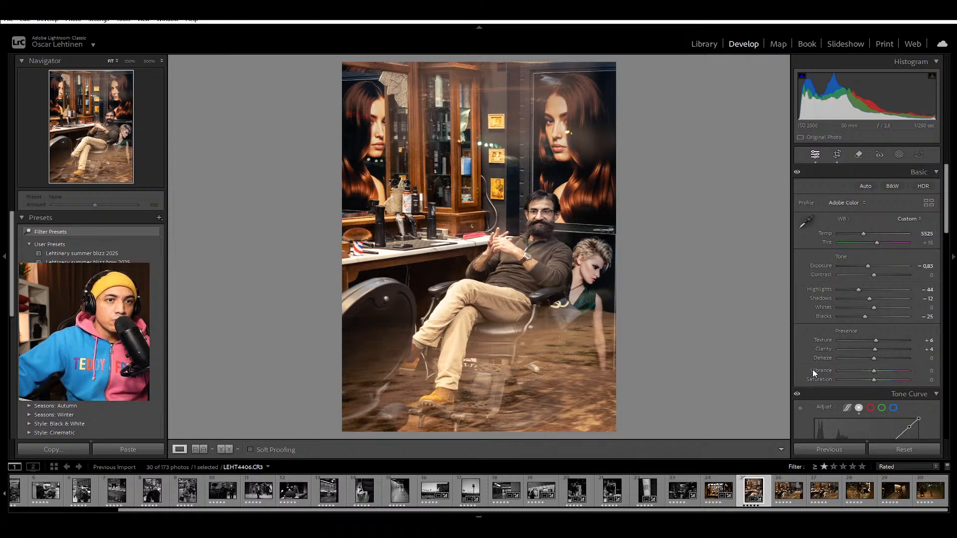
Step: Create a virtual copy of LEHT4406, set its saturation to -100, and reset the shadow tint for a neutral black-and-white version
key("ctrl+apostrophe")
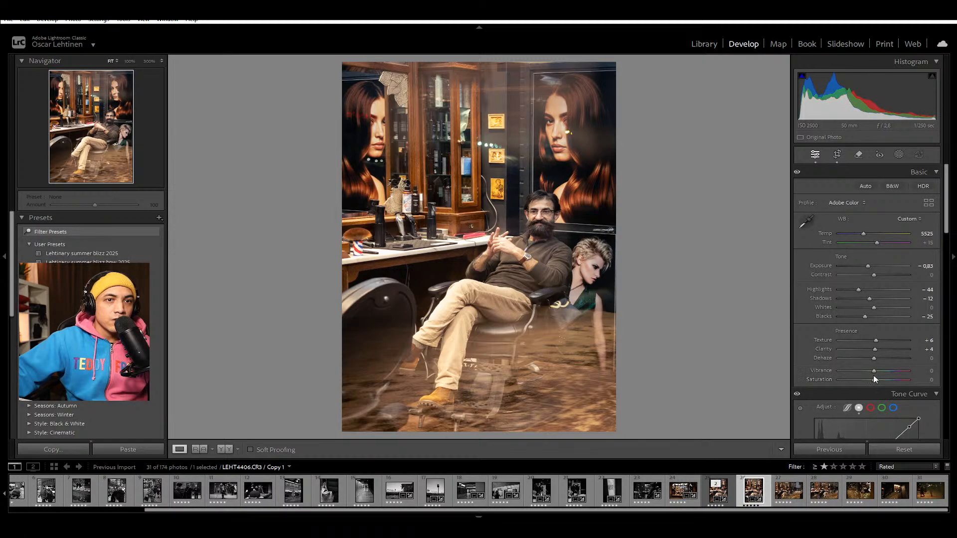
left_click_drag(874, 378, 800, 370)
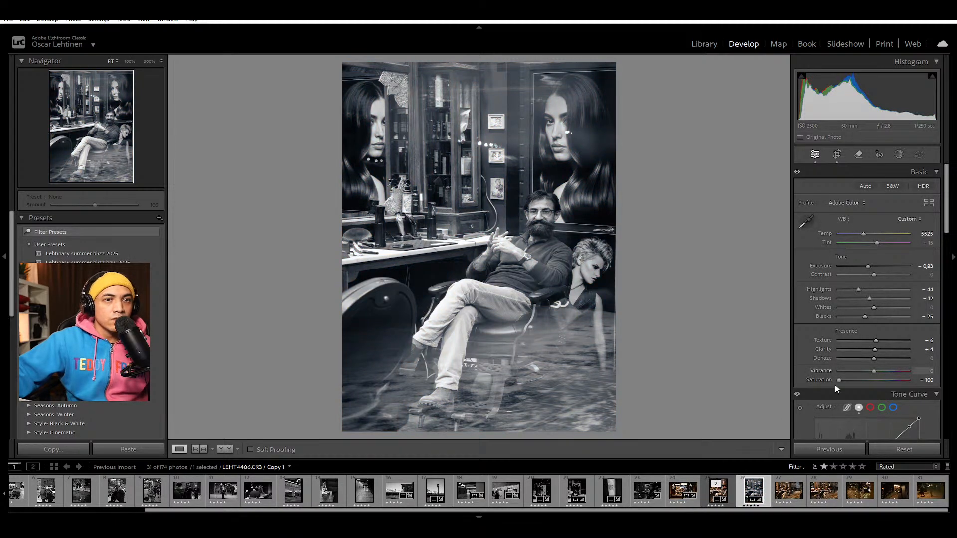
scroll(841, 375, "down", 5)
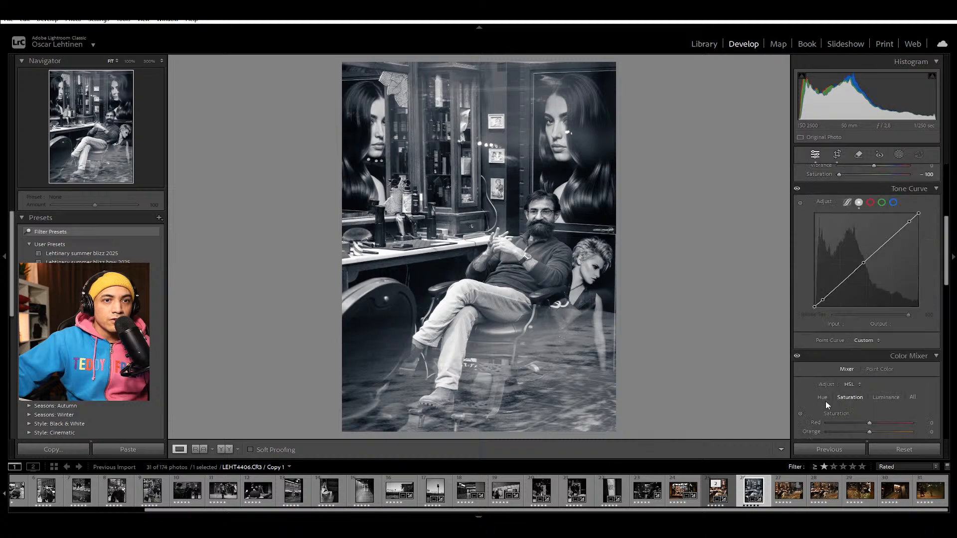
scroll(826, 402, "down", 5)
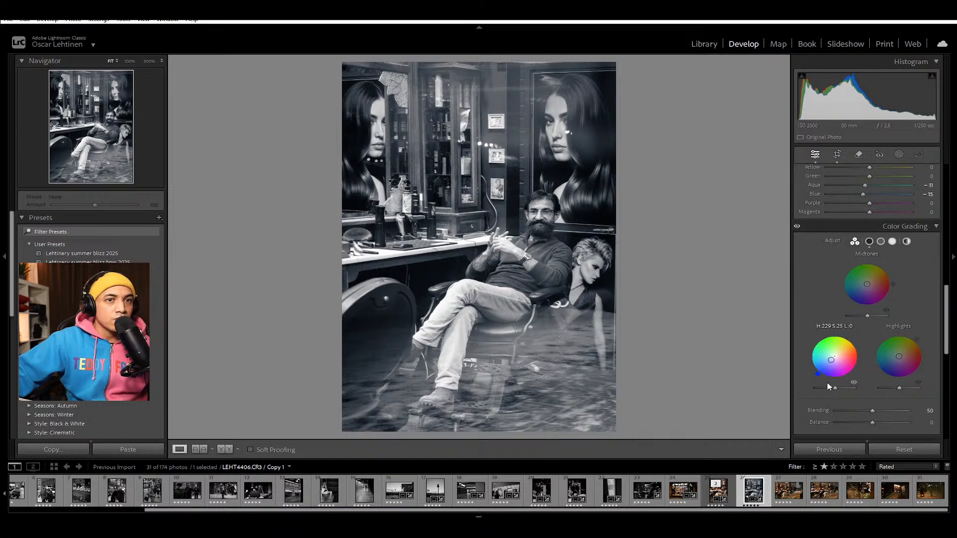
double_click(853, 366)
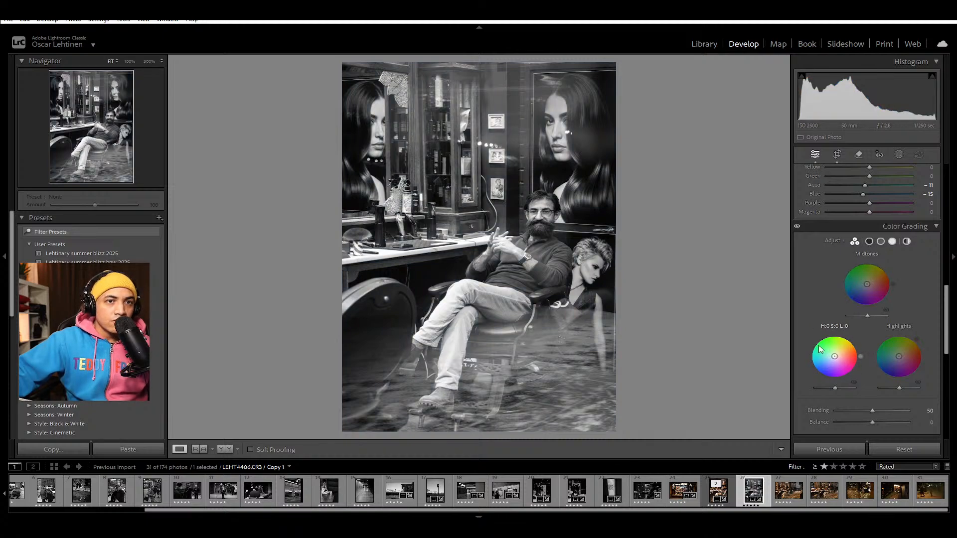
scroll(820, 350, "up", 15)
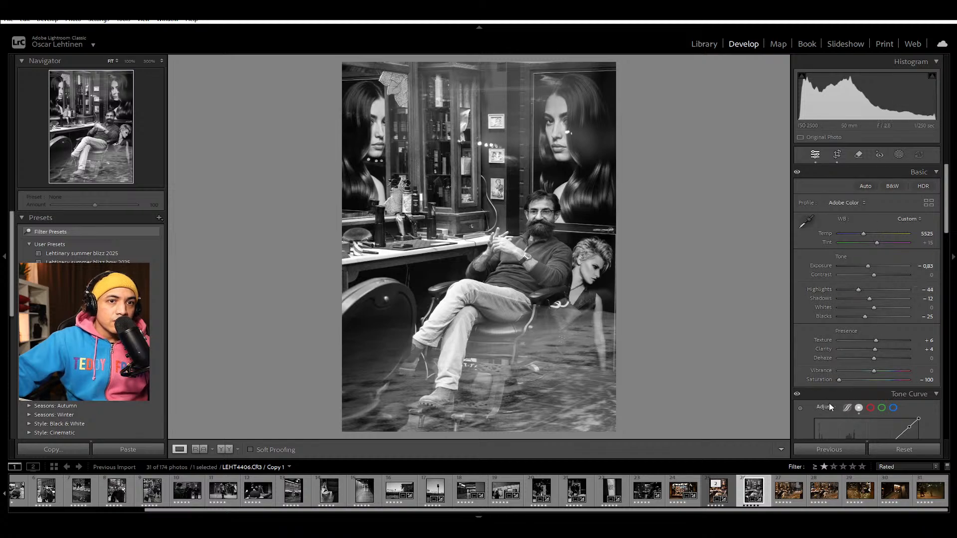
scroll(810, 414, "down", 3)
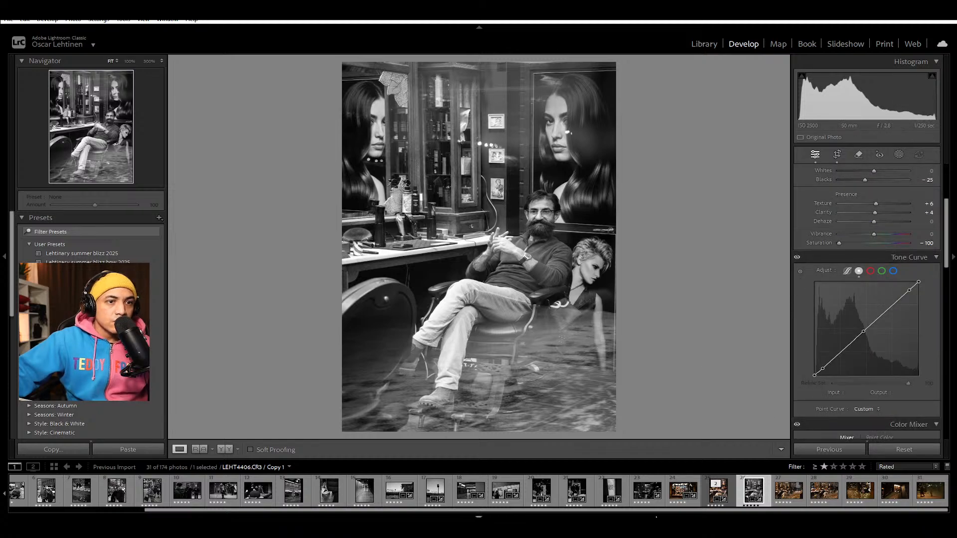
Step: Try lowering the storefront photo's overall saturation to -2 and to -14, check it up close, and reset it to 0
left_click(690, 496)
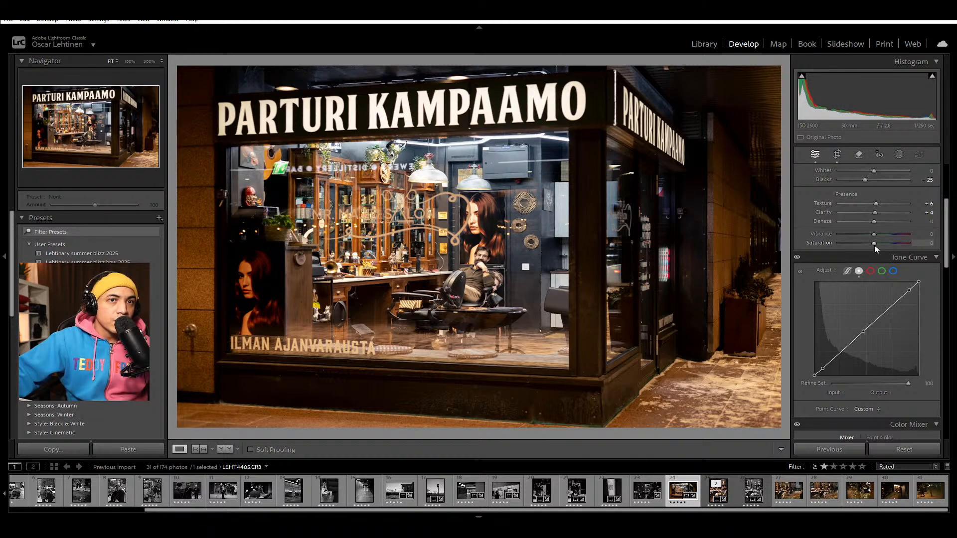
mouse_move(873, 243)
left_mouse_down()
mouse_move(839, 239)
mouse_move(884, 240)
mouse_move(861, 245)
mouse_move(873, 250)
left_mouse_up()
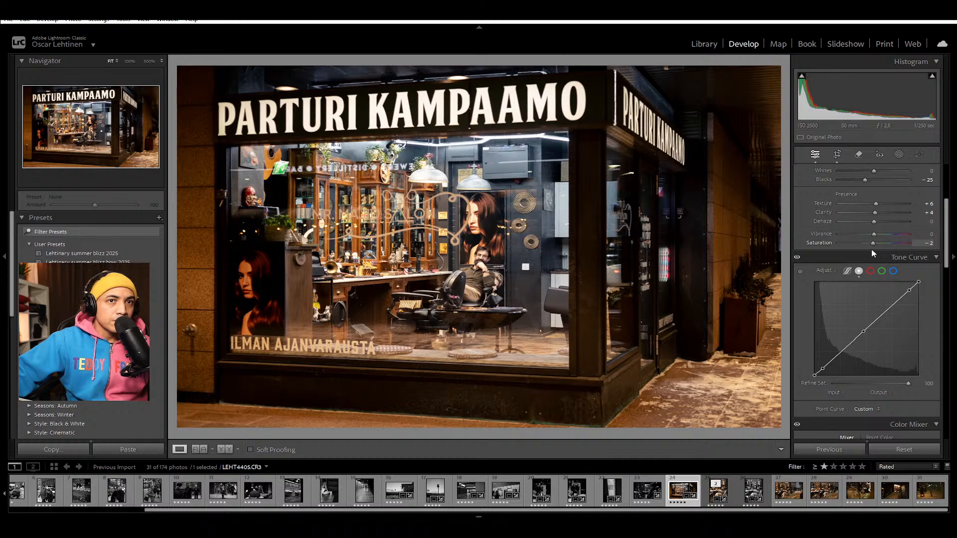
double_click(832, 243)
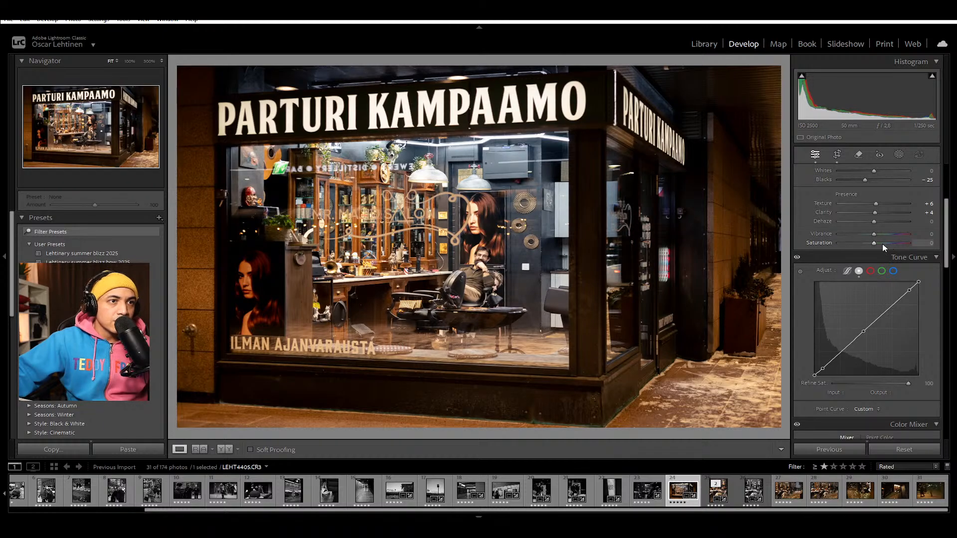
mouse_move(870, 243)
left_mouse_down()
mouse_move(860, 243)
mouse_move(868, 246)
left_mouse_up()
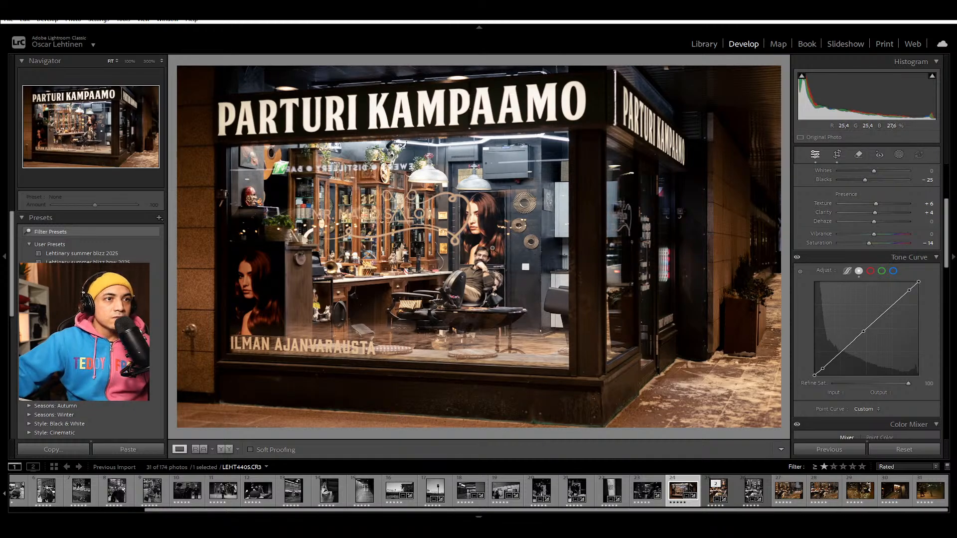
left_click(472, 238)
left_click(486, 281)
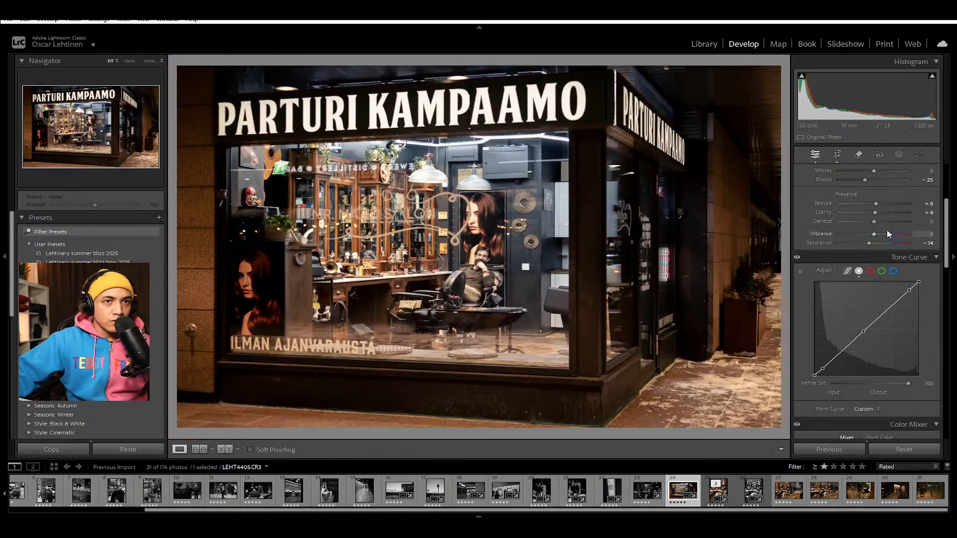
double_click(818, 243)
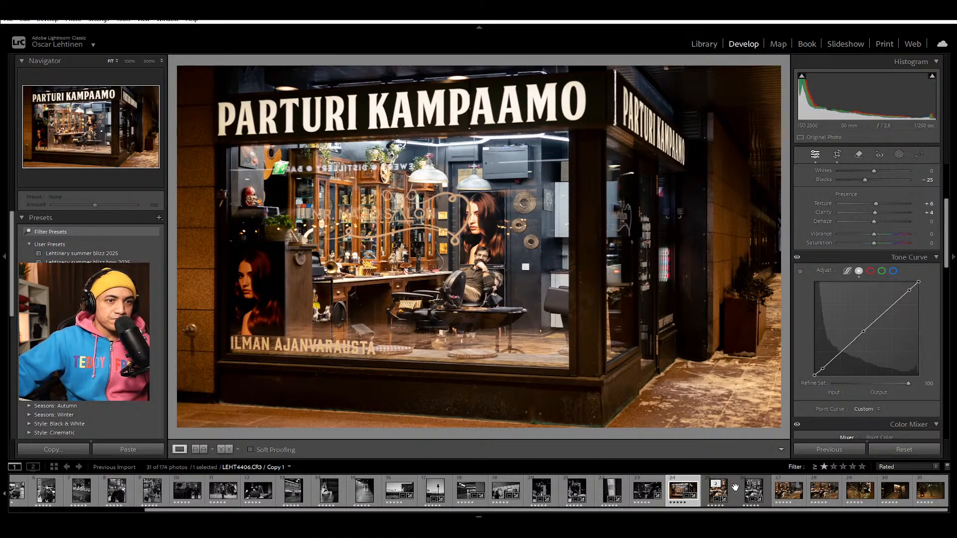
Step: Apply the colour version of LEHT4406's settings and vertical crop to the next barber photo, LEHT4407.CR3
left_click(768, 487)
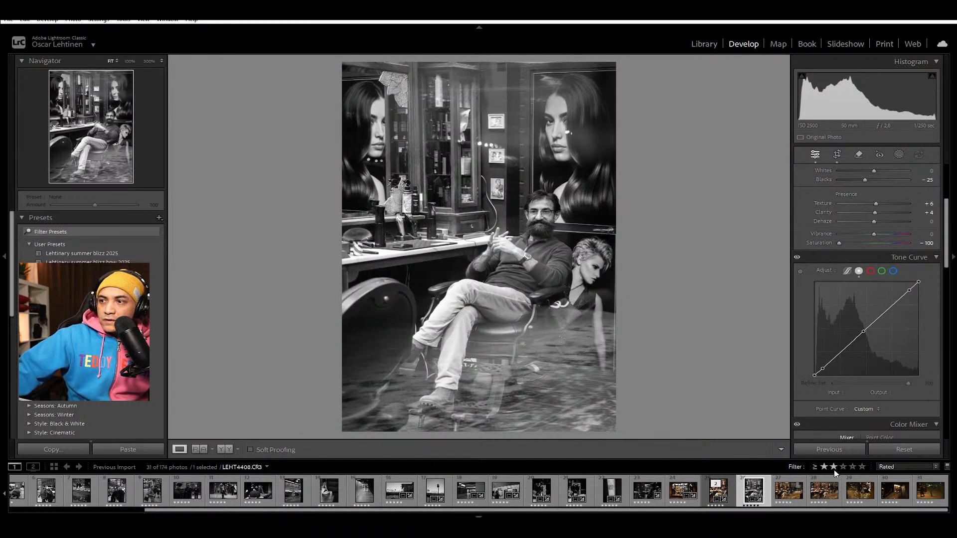
left_click(797, 482)
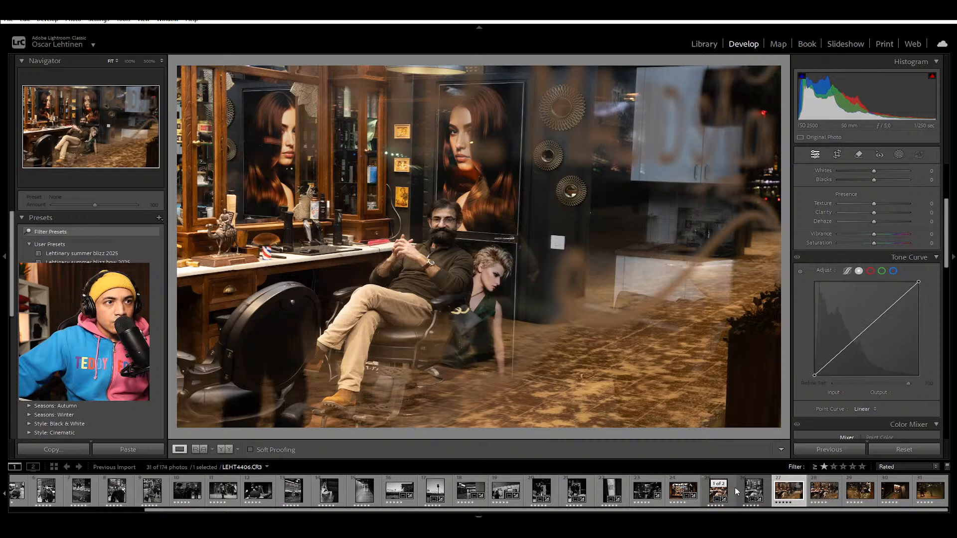
left_click(732, 488)
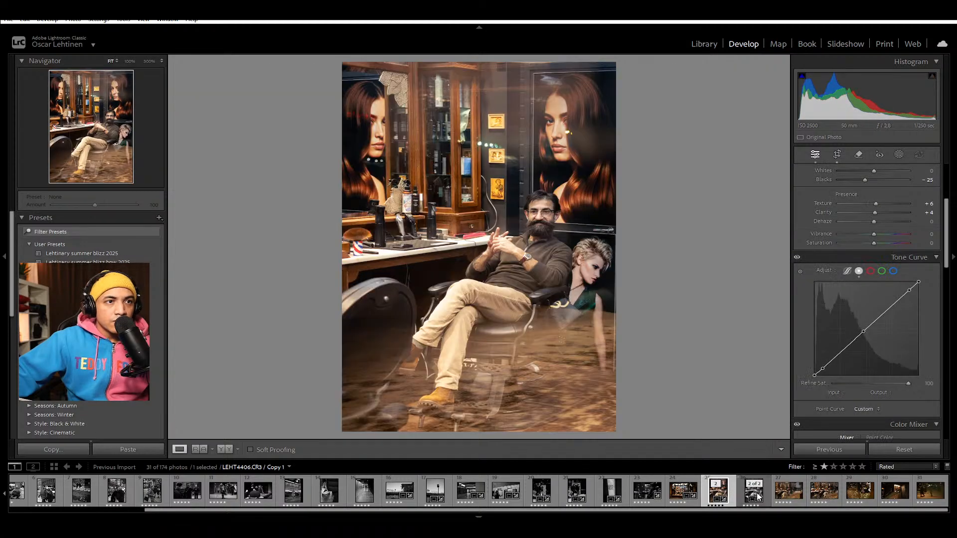
left_click(797, 480)
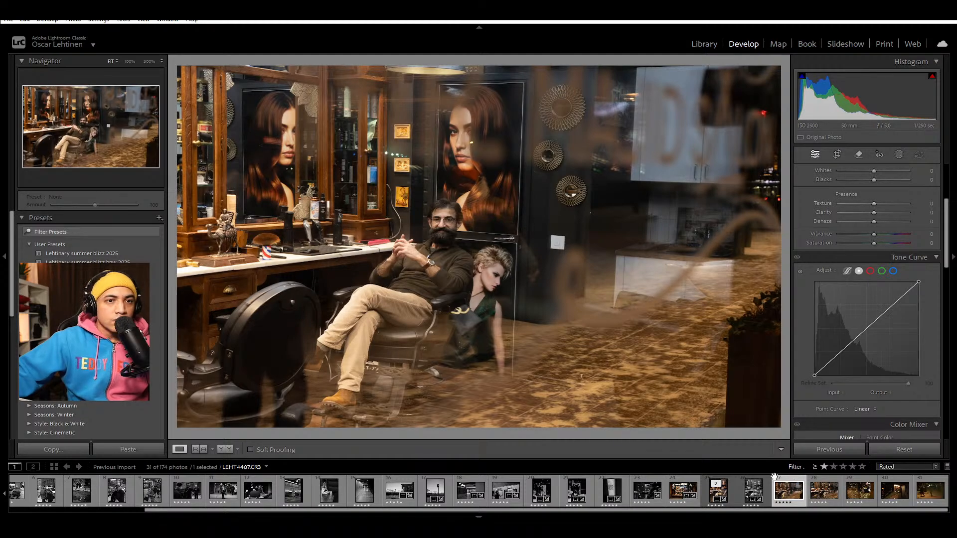
left_click(830, 450)
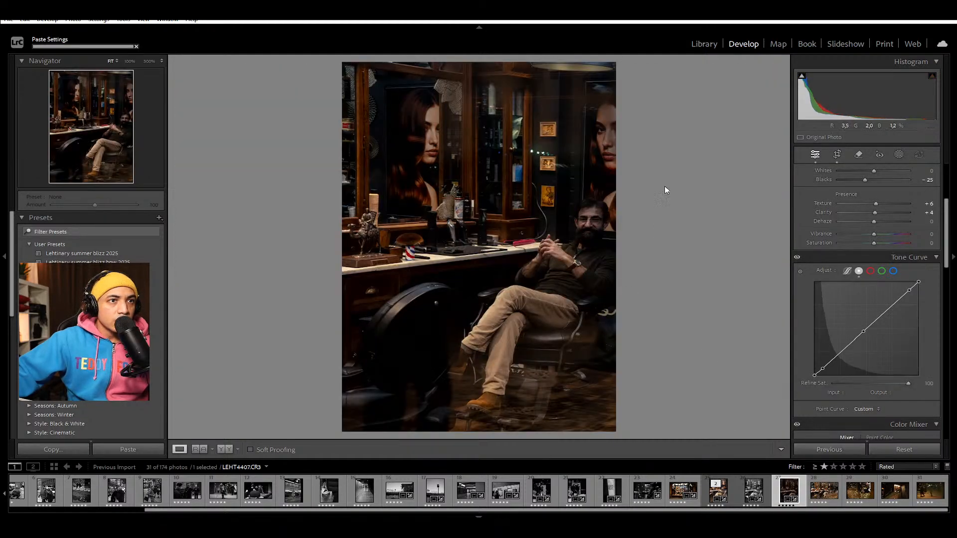
Step: Brighten LEHT4407 by trying an exposure of +1.33 and easing it to +0.76
scroll(892, 205, "up", 3)
left_click(878, 266)
left_click_drag(884, 267, 883, 265)
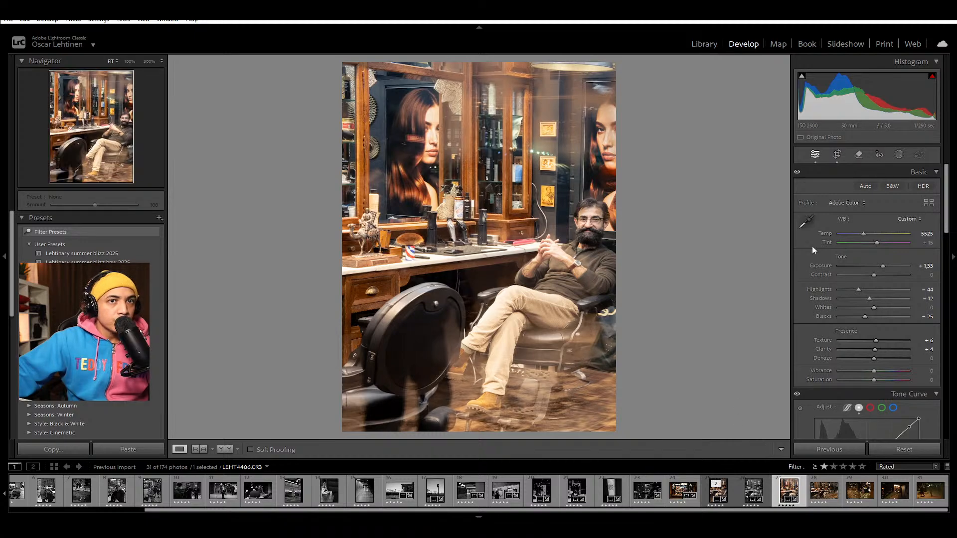
left_click_drag(884, 266, 881, 263)
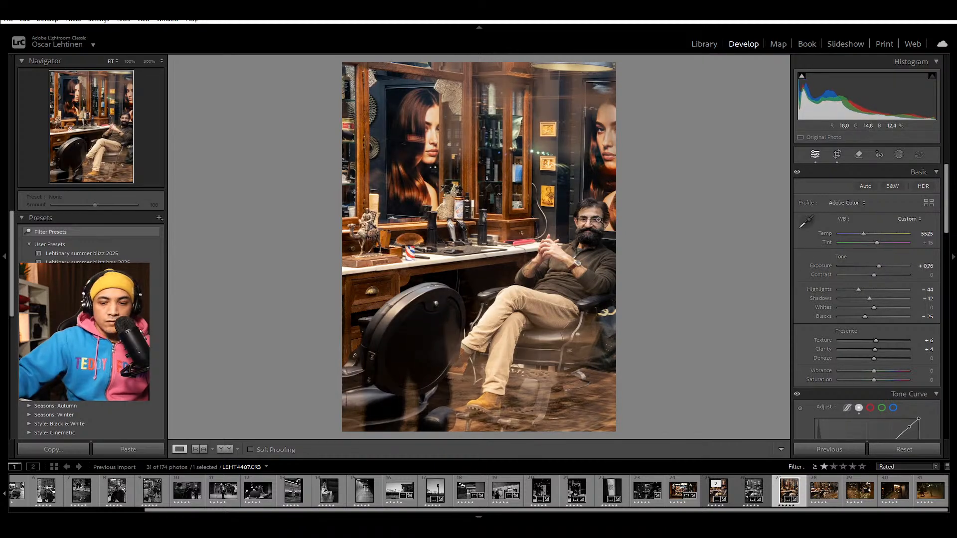
Step: Reposition LEHT4407's vertical crop to frame the barber between both long-haired portraits, and tighten it slightly
key("r")
left_click_drag(598, 219, 497, 240)
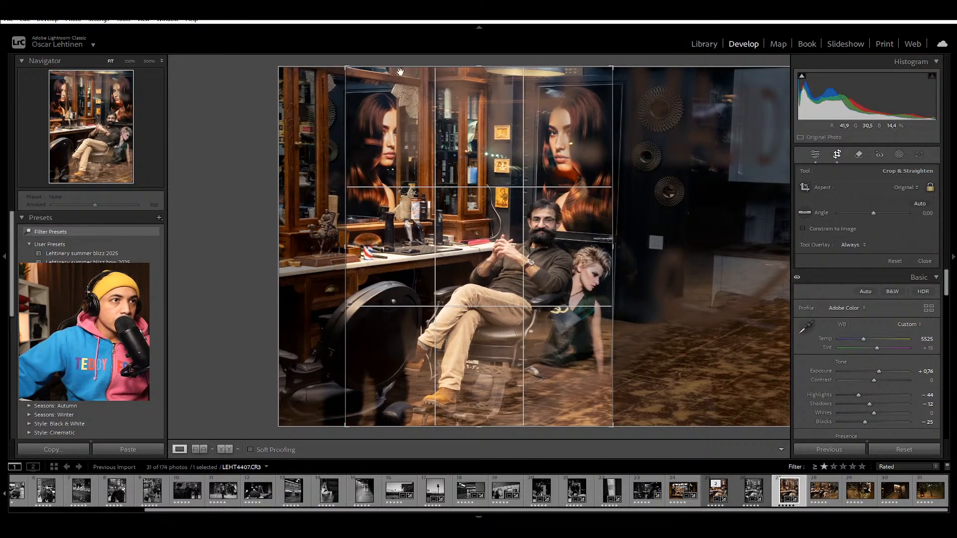
left_click_drag(351, 62, 350, 71)
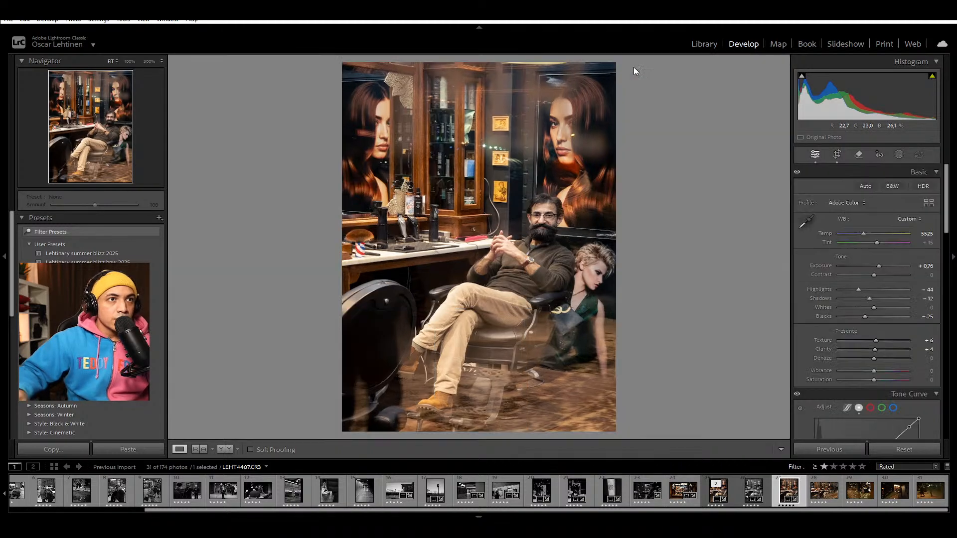
Step: Compare the crop of LEHT4407 with LEHT4406, and slightly refine LEHT4407's vertical framing around the barber
key("Return")
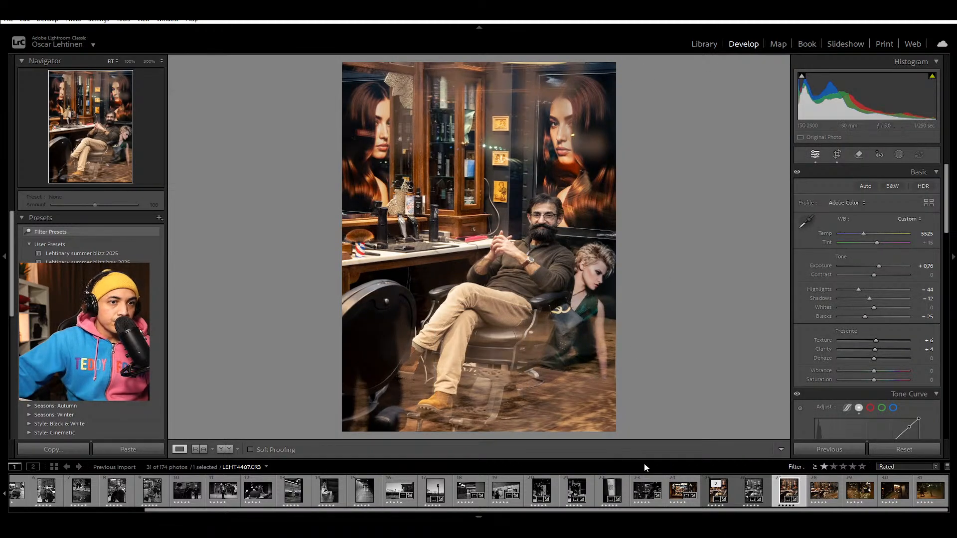
left_click(734, 493)
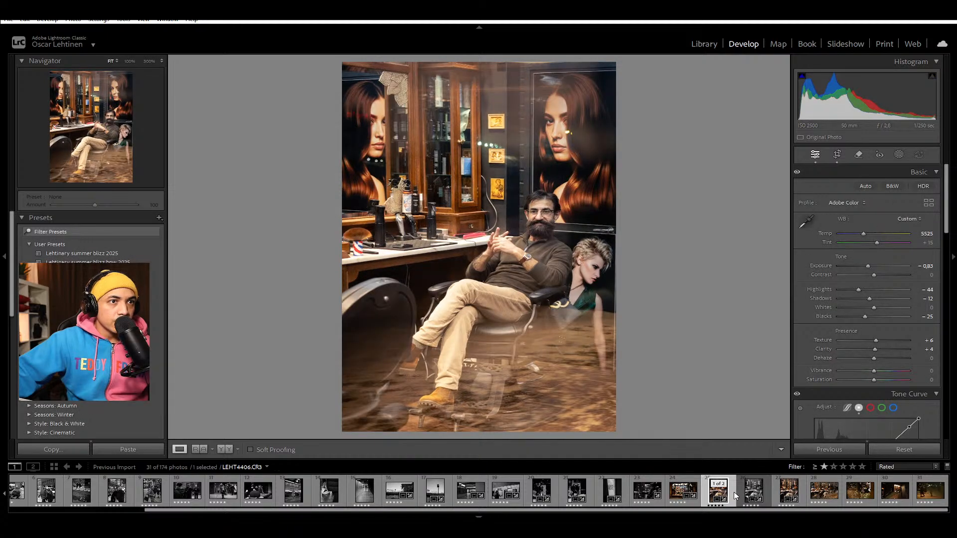
left_click(781, 496)
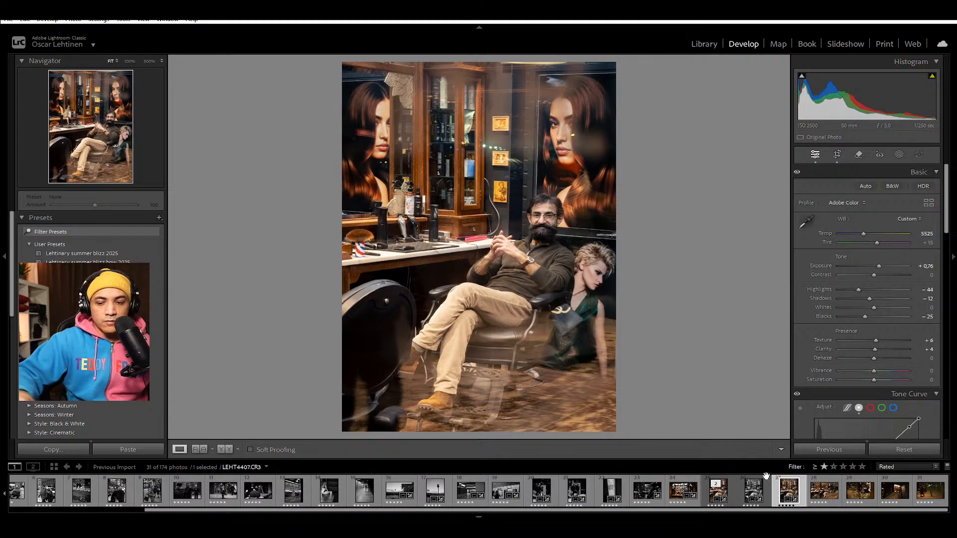
key("r")
left_click_drag(623, 67, 619, 63)
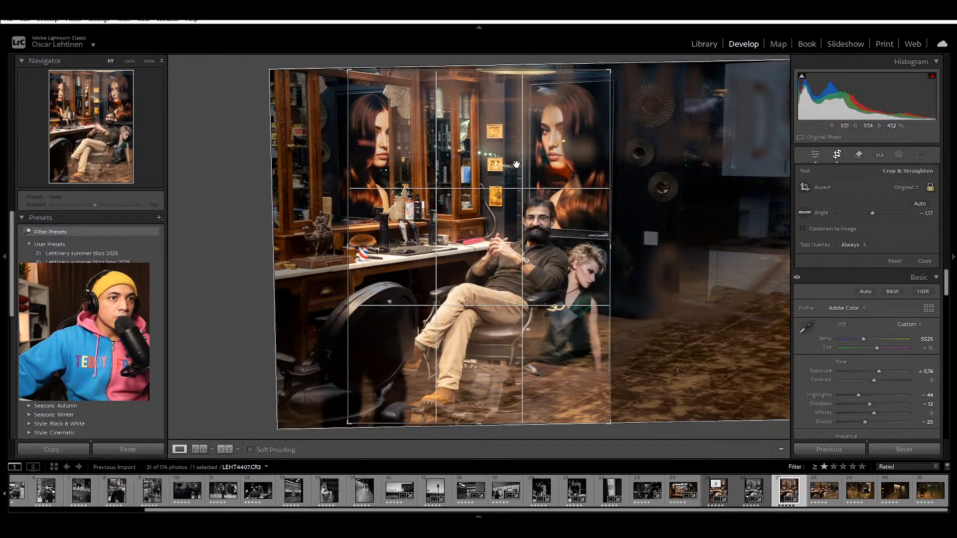
key("Return")
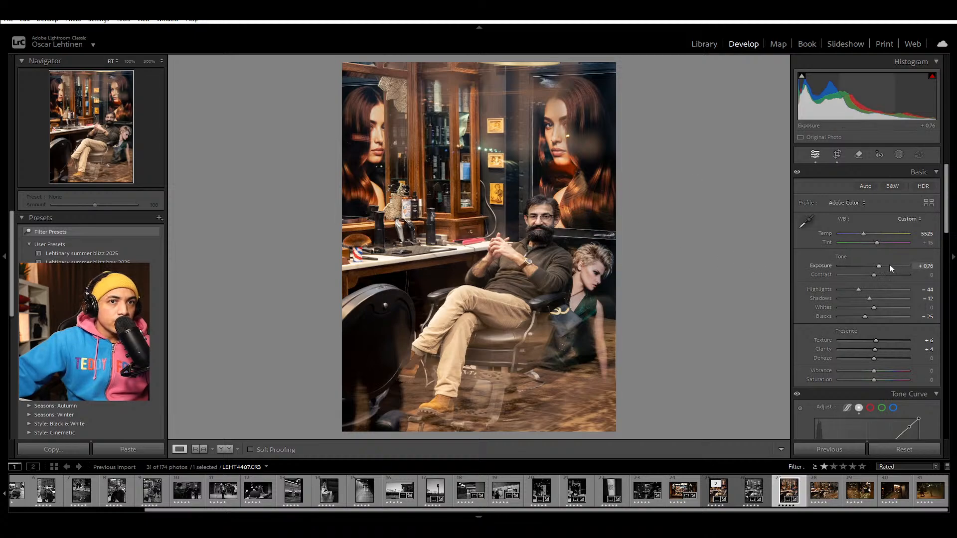
Step: Try an exposure of +0.97 on LEHT4407, compare it with LEHT4406, and lower it through +0.61 to +0.54
left_click_drag(880, 268, 881, 268)
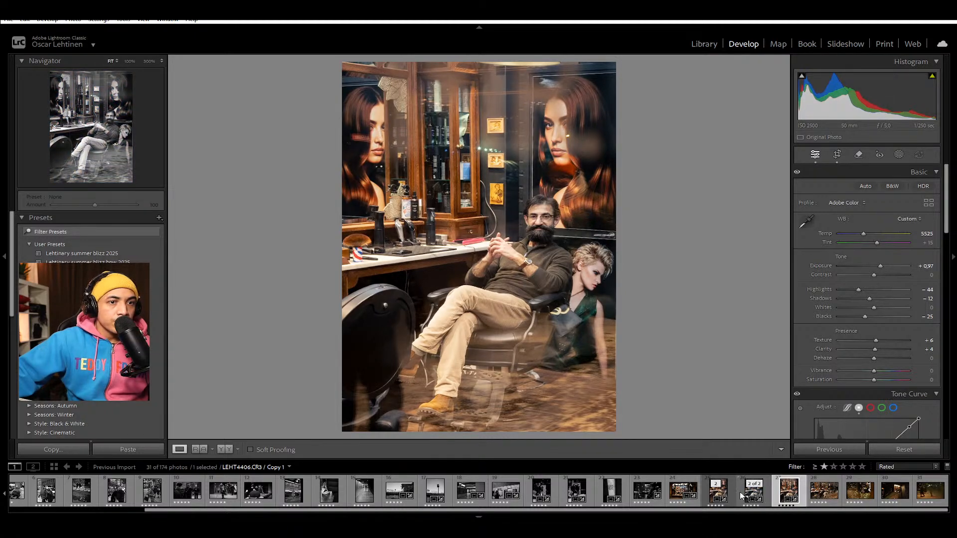
left_click(733, 490)
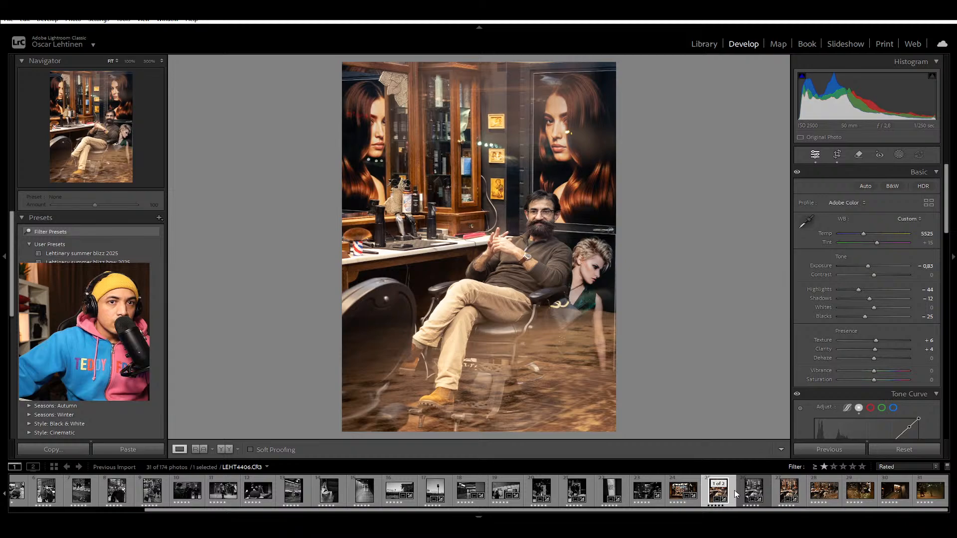
left_click(778, 493)
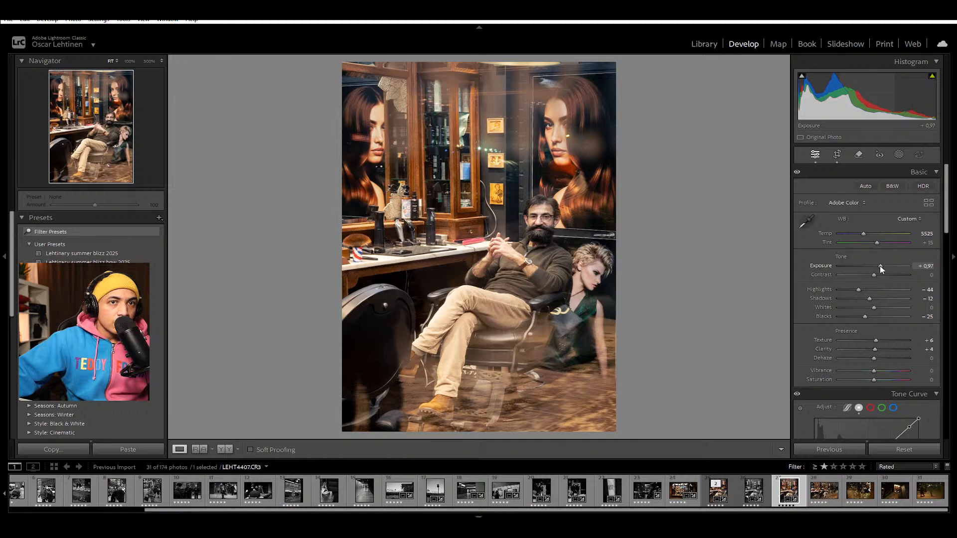
left_click_drag(881, 267, 878, 265)
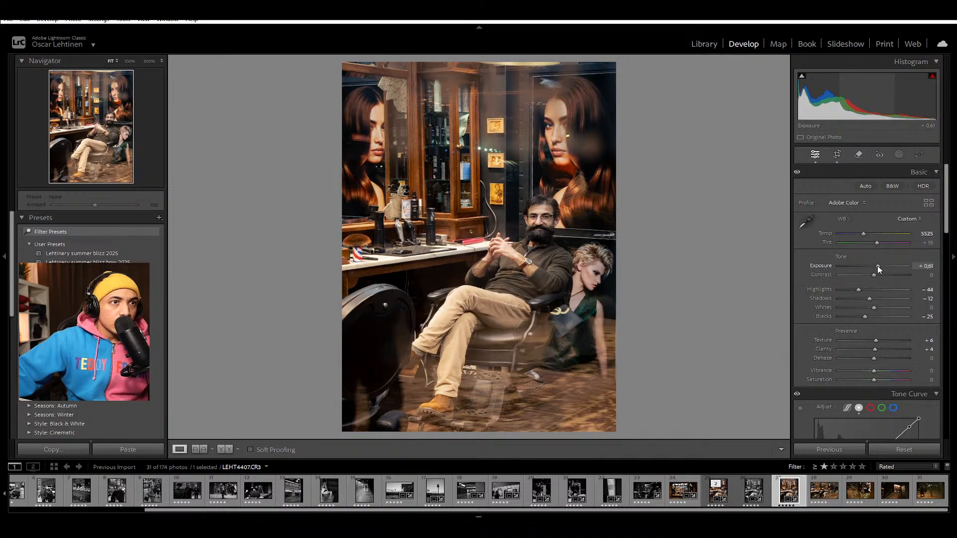
left_click_drag(877, 265, 877, 266)
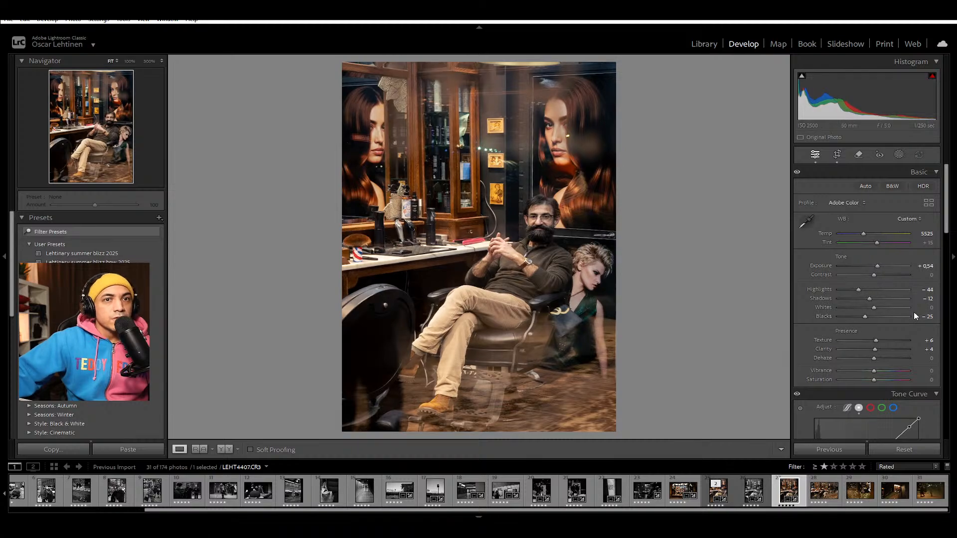
Step: Fine-tune LEHT4407's exposure while viewing the barber's face up close, trying +0.68 and +0.40 and settling on +0.76
left_click(544, 206)
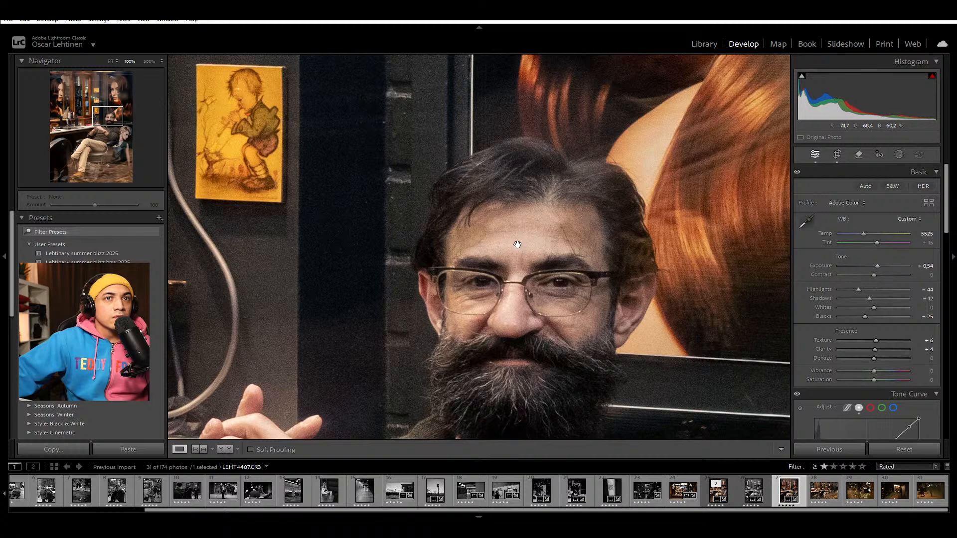
left_click_drag(878, 265, 879, 266)
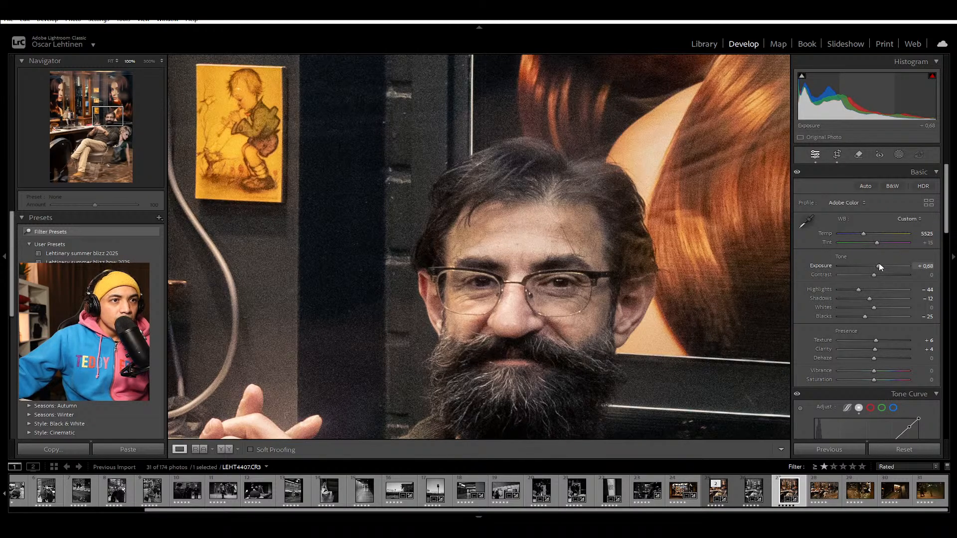
left_click_drag(879, 263, 877, 261)
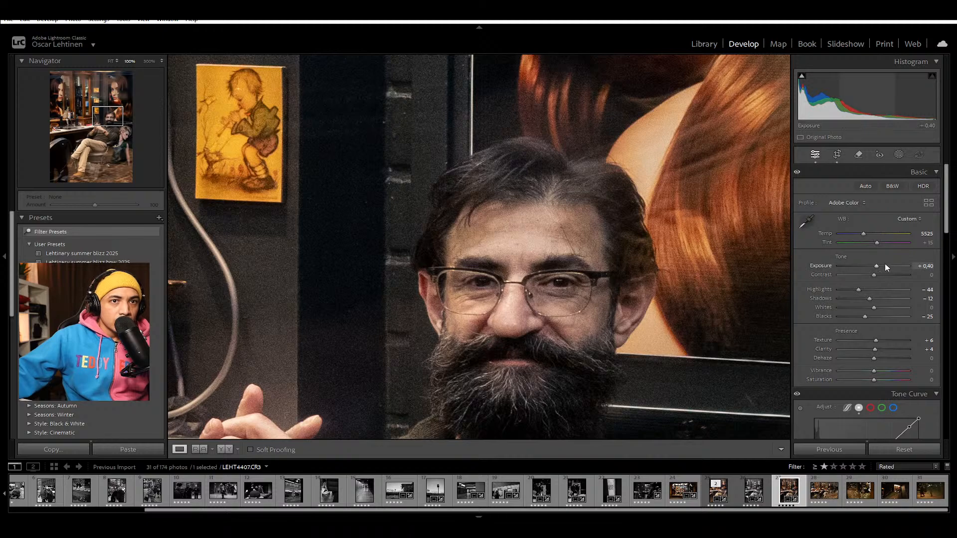
left_click_drag(877, 266, 879, 268)
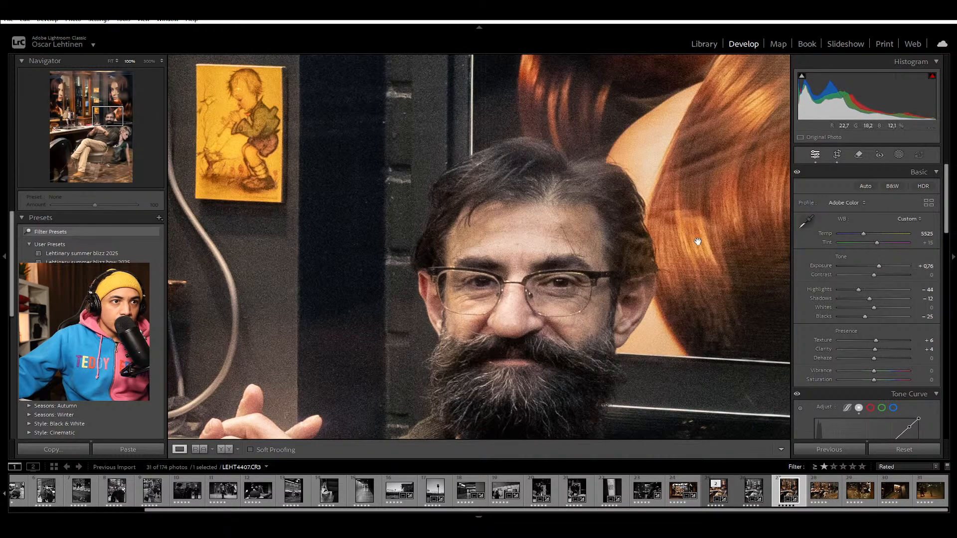
left_click(527, 247)
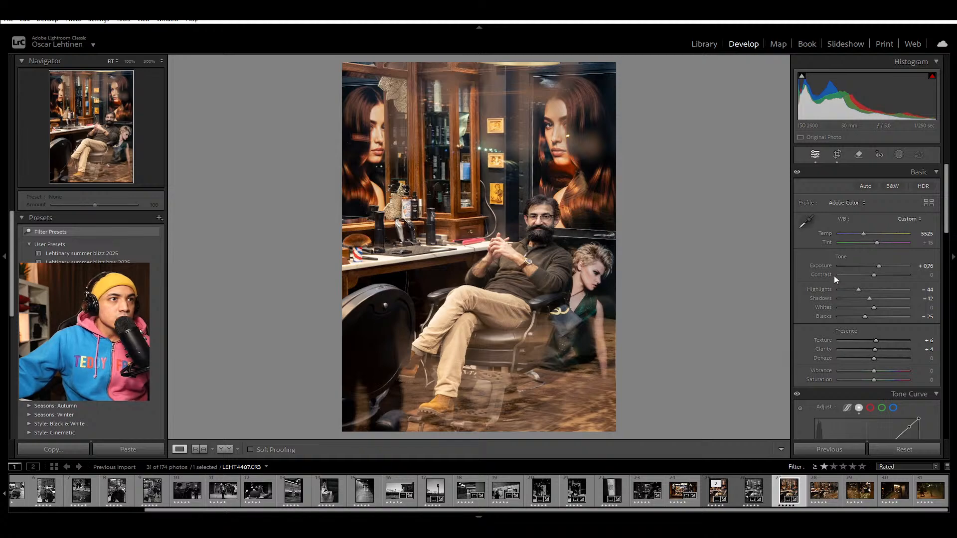
Step: Compare LEHT4407 with LEHT4406 once more and check LEHT4407's crop against the full frame
left_click(708, 500)
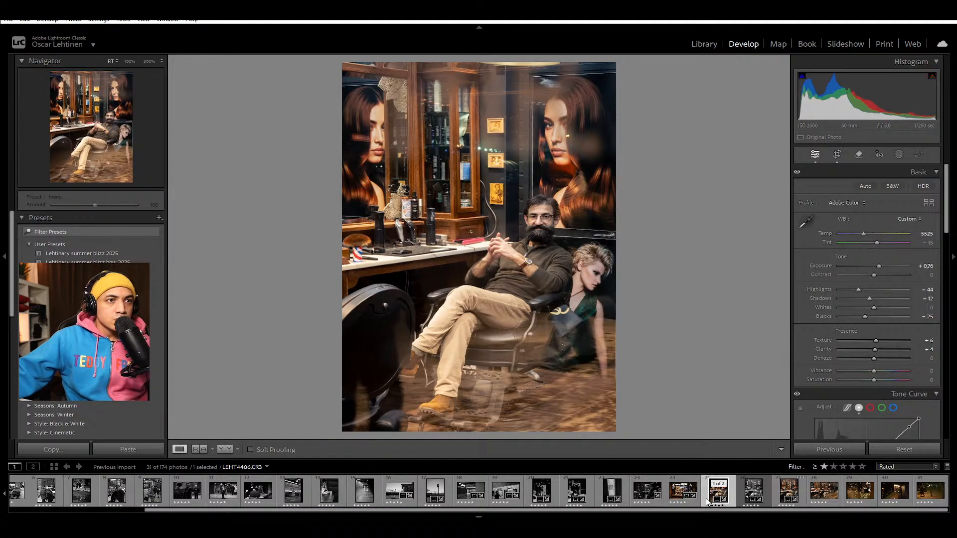
left_click(782, 493)
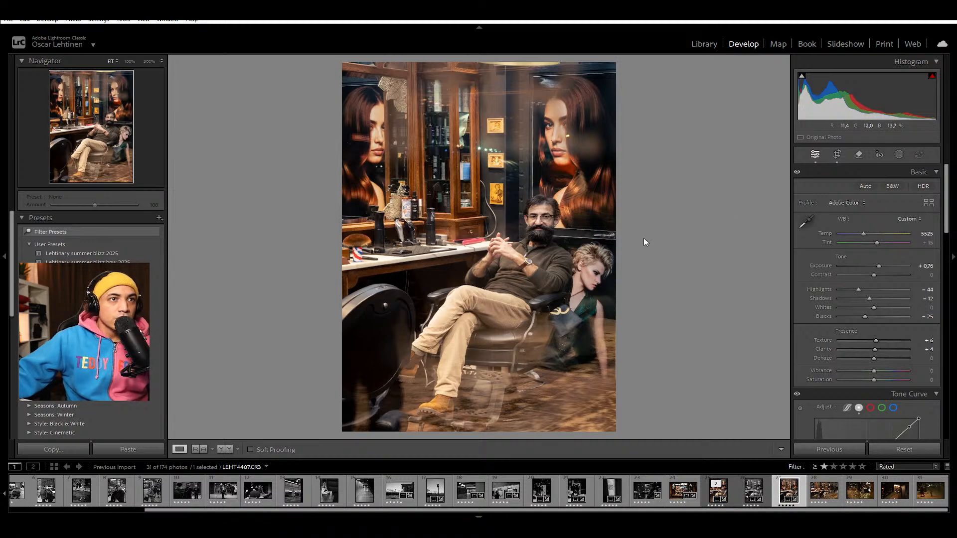
key("r")
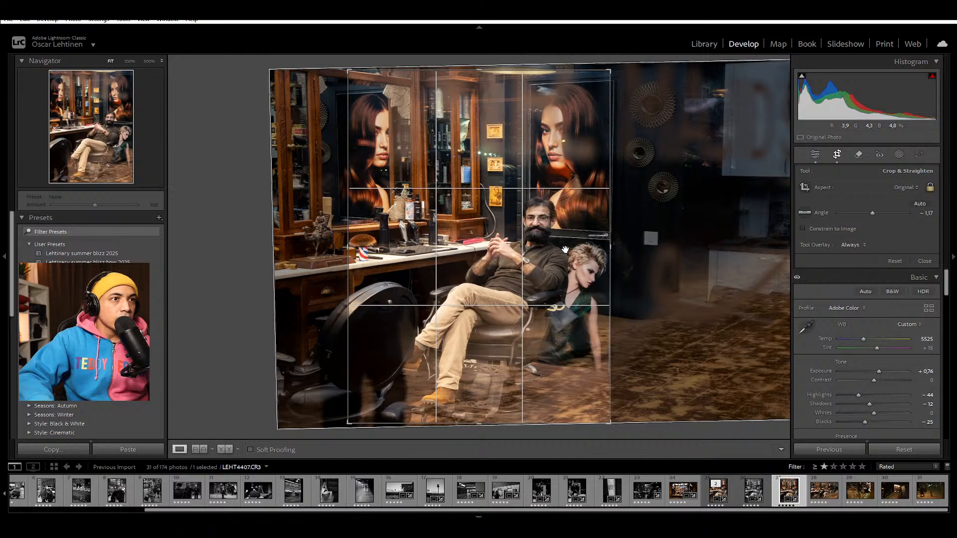
key("Return")
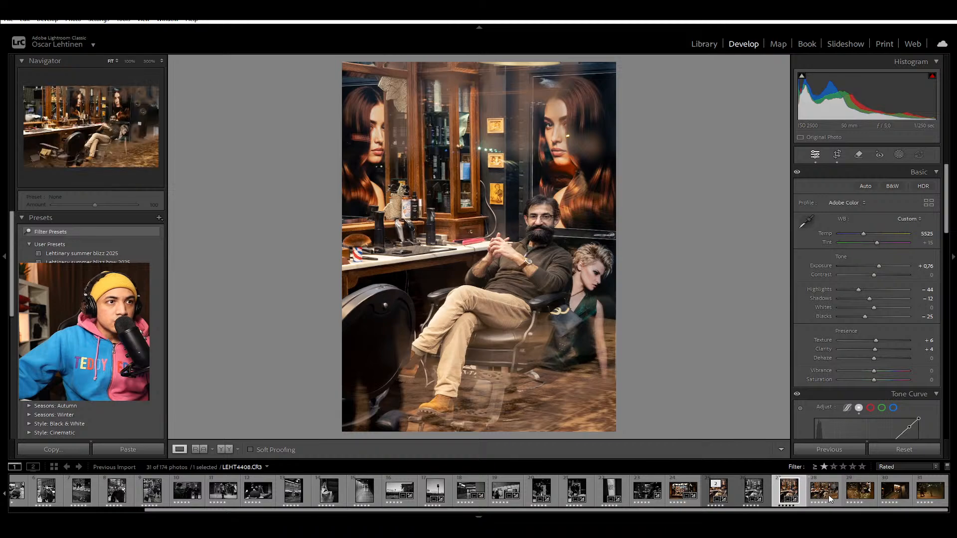
Step: Apply LEHT4407's settings to the next barber photo, LEHT4408.CR3, and reset the copied crop to the full landscape frame
left_click(832, 478)
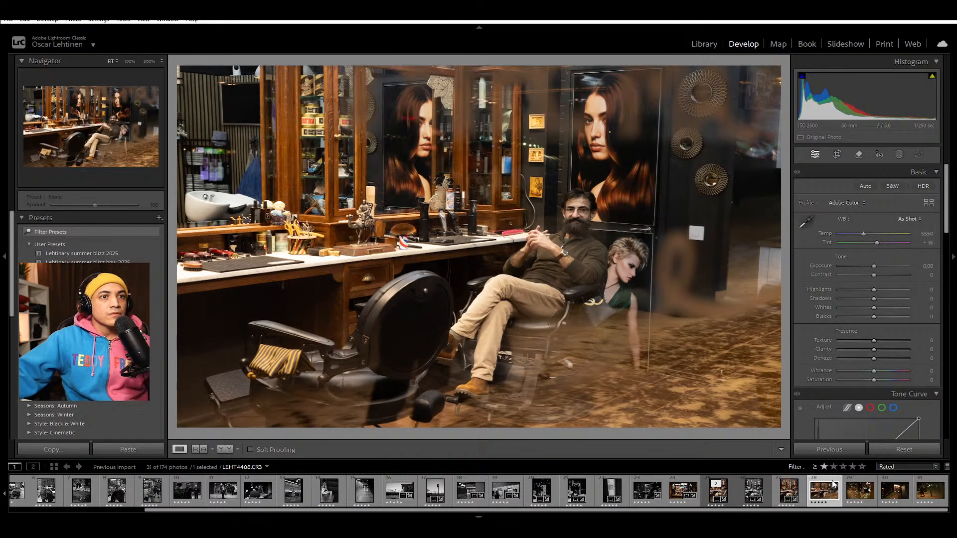
left_click(847, 450)
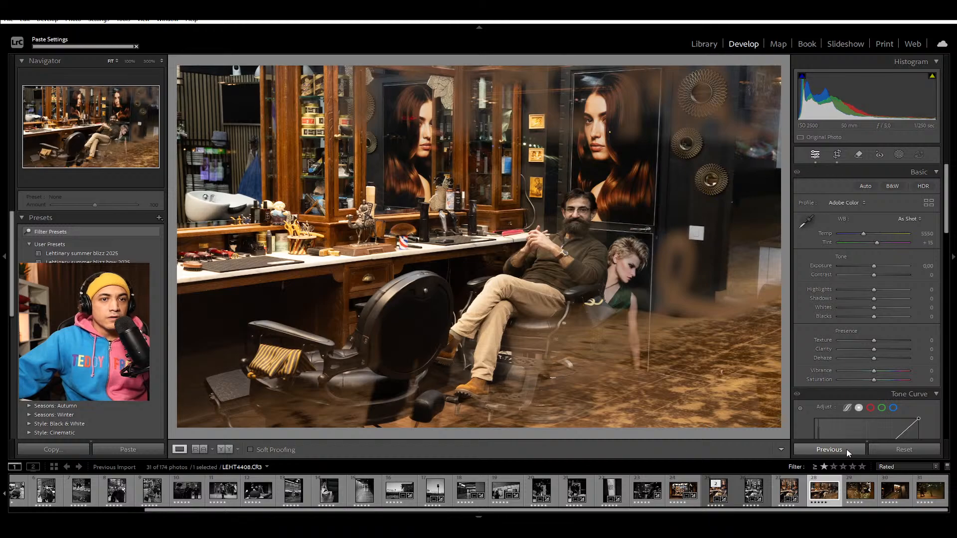
key("r")
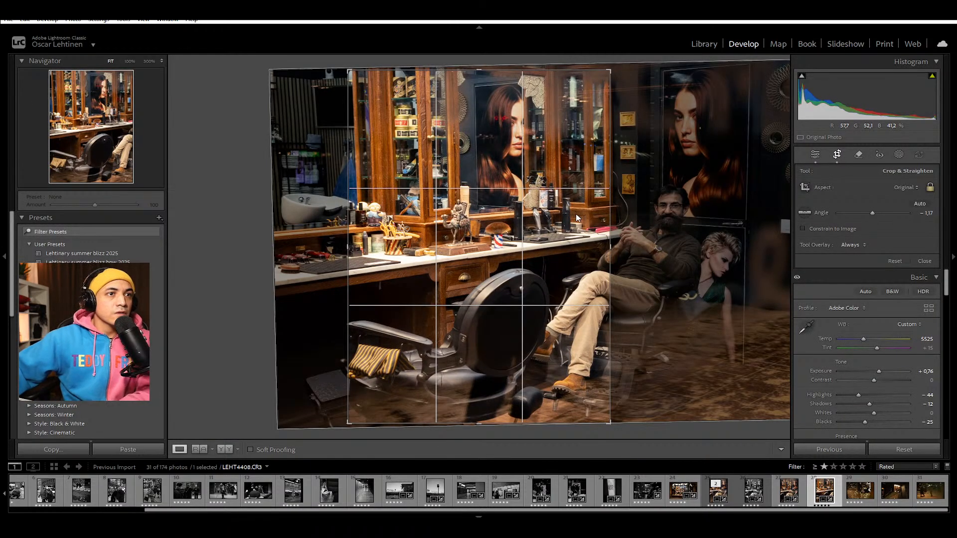
key("ctrl+alt+r")
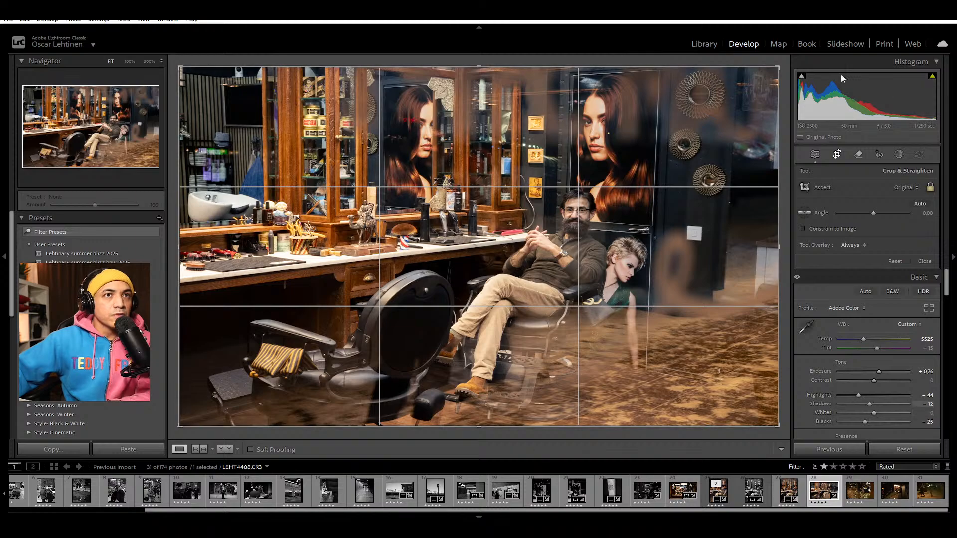
Step: Crop LEHT4408 slightly tighter around the barber, empty chair and both long-haired portraits, keeping the original landscape aspect
left_click_drag(782, 65, 770, 84)
left_click_drag(500, 163, 461, 165)
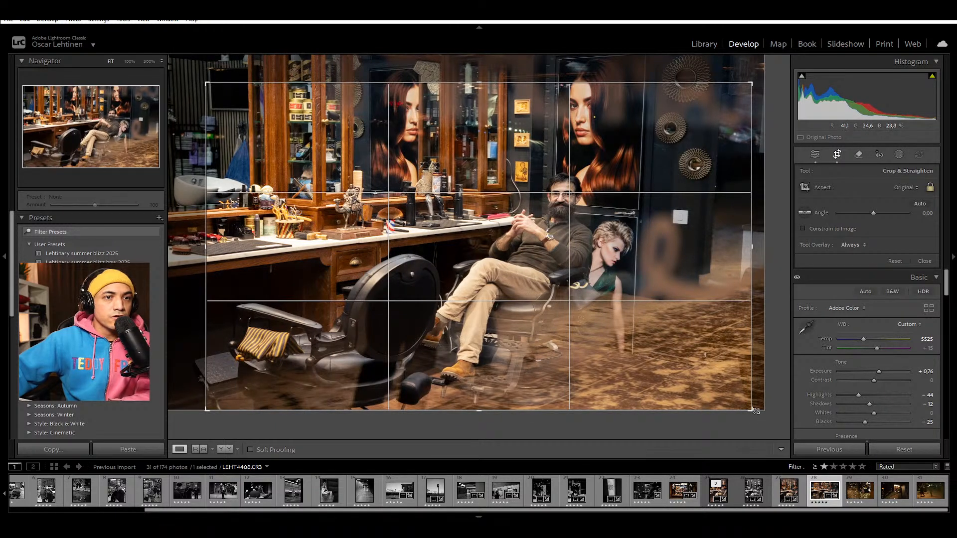
left_click_drag(757, 412, 754, 411)
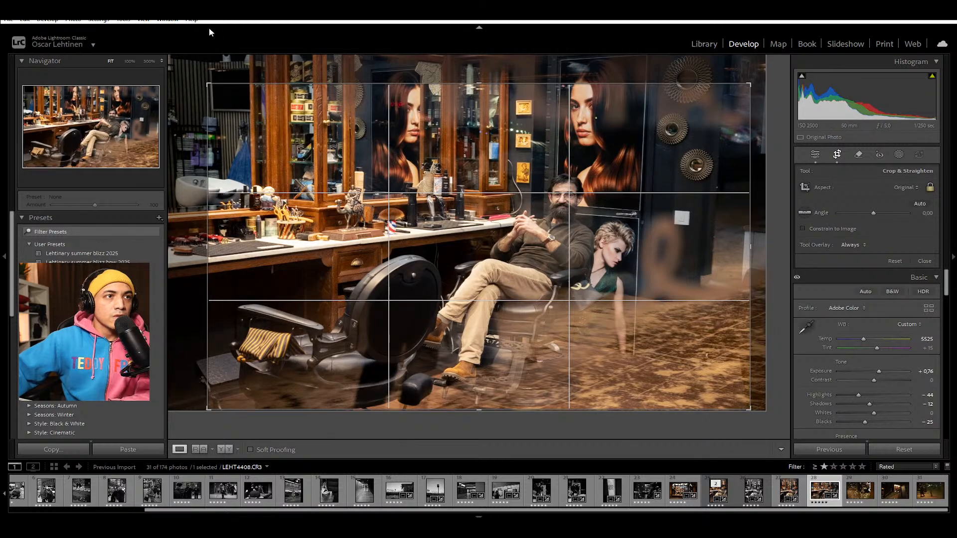
left_click_drag(217, 83, 215, 64)
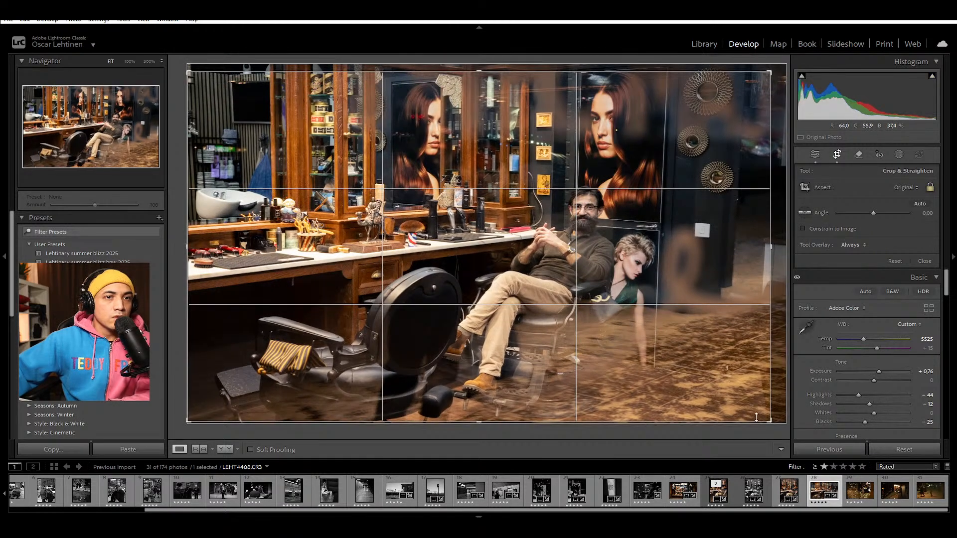
mouse_move(761, 426)
left_mouse_down()
mouse_move(747, 417)
mouse_move(755, 422)
left_mouse_up()
left_click_drag(680, 315, 660, 301)
left_click_drag(198, 76, 206, 83)
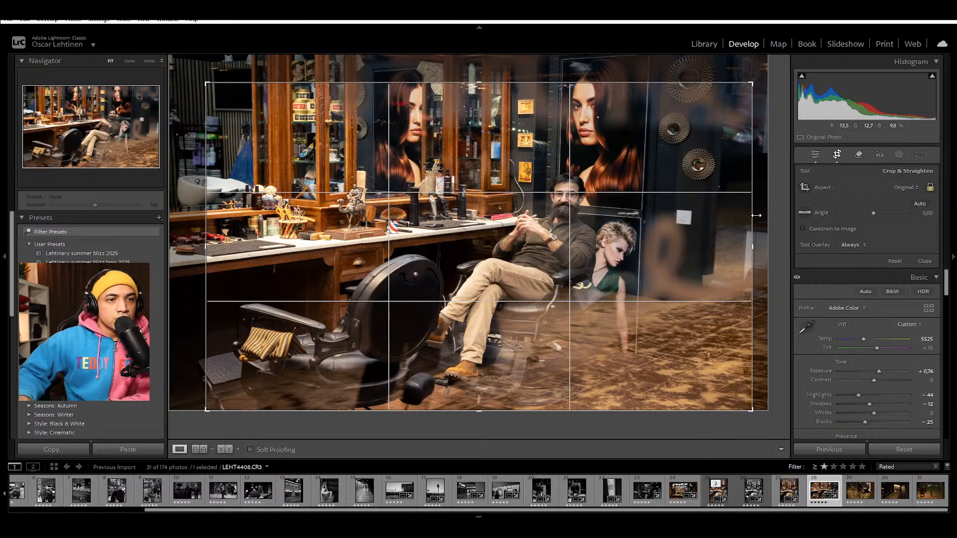
key("Return")
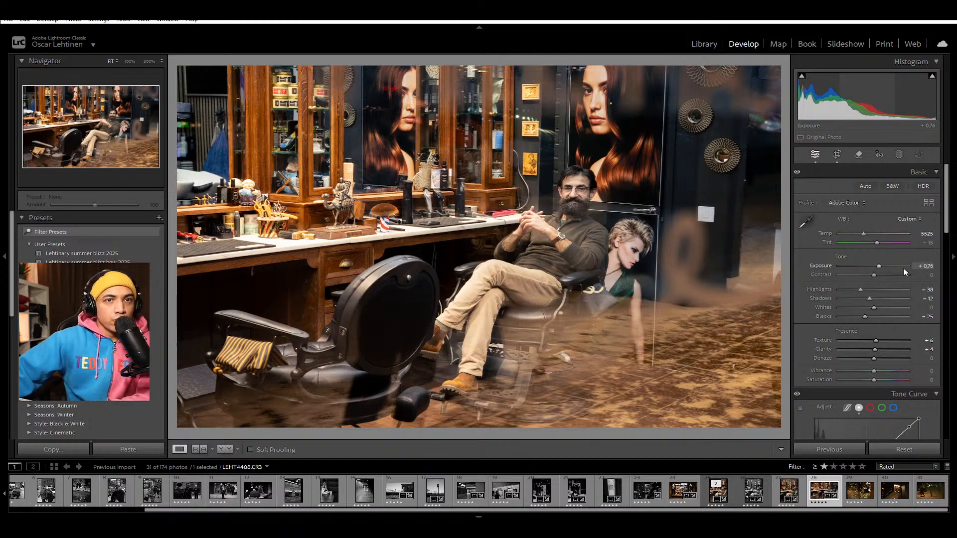
Step: Raise LEHT4408's contrast to +5, checking the barber's face up close before and after the change
left_click(576, 192)
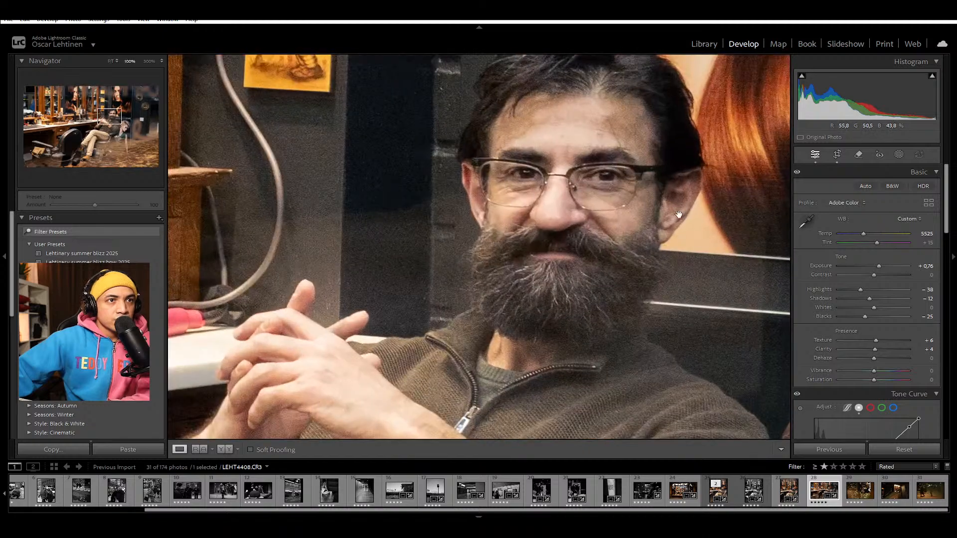
left_click(637, 197)
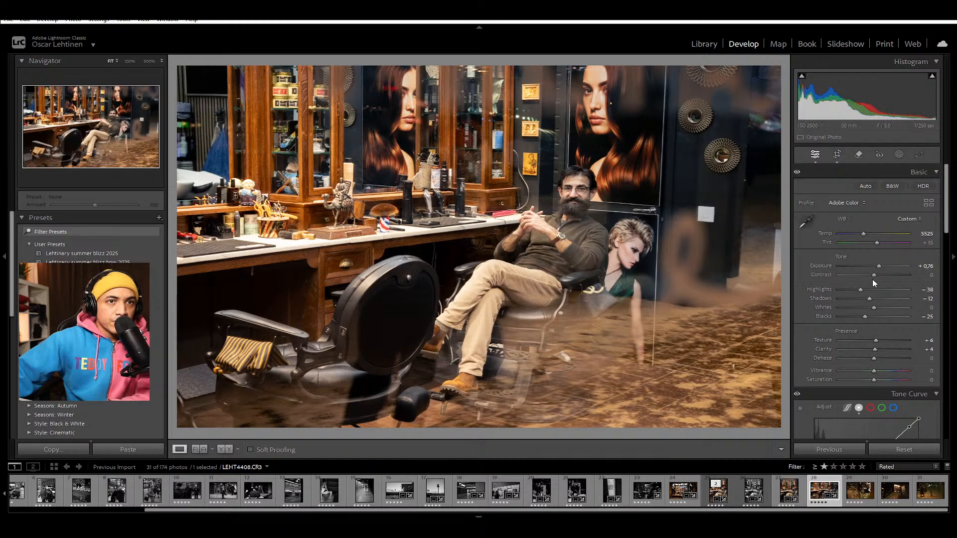
left_click_drag(875, 275, 876, 274)
left_click(575, 188)
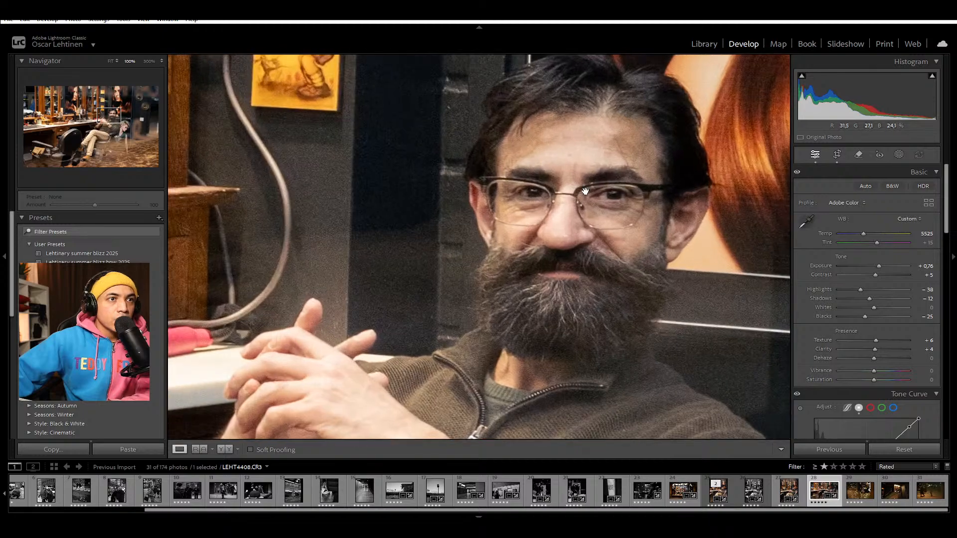
left_click(586, 191)
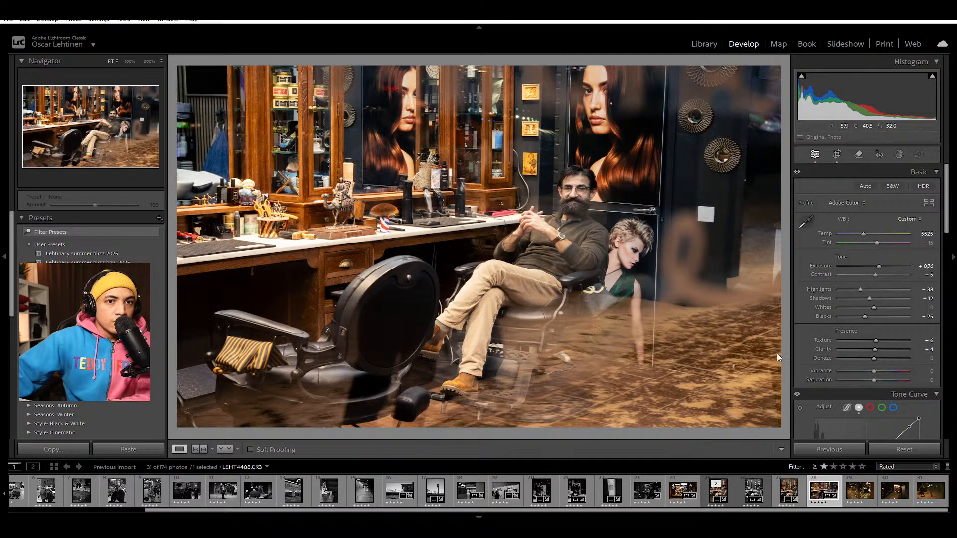
scroll(799, 431, "down", 5)
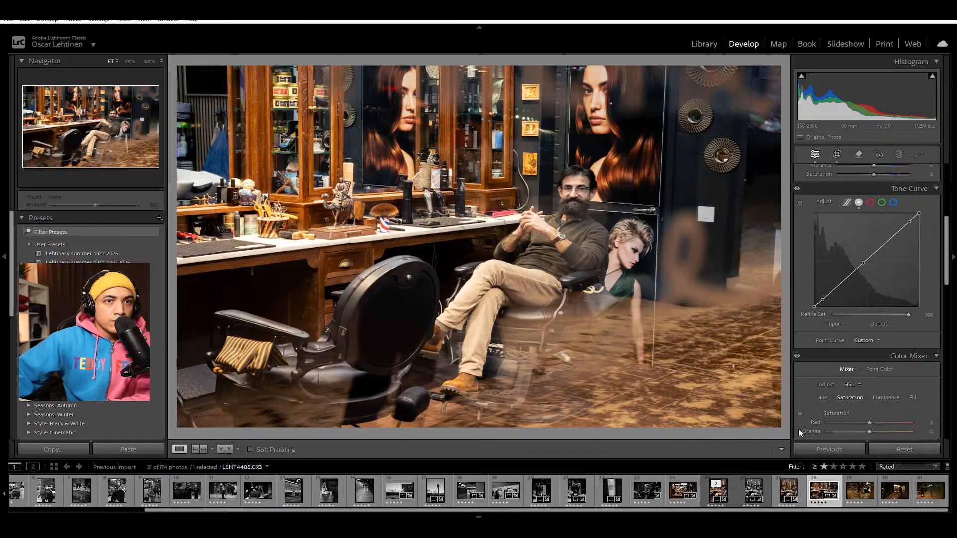
scroll(806, 422, "down", 6)
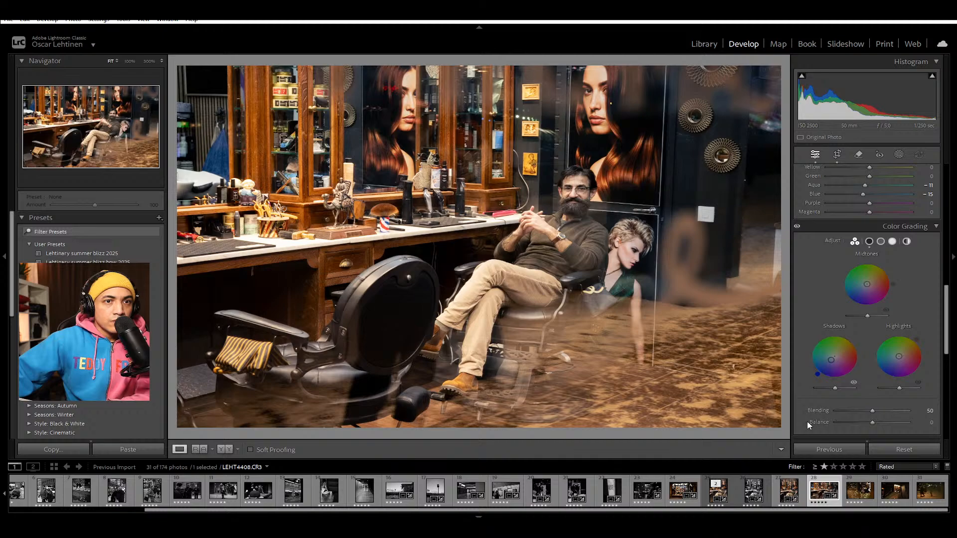
scroll(810, 421, "up", 10)
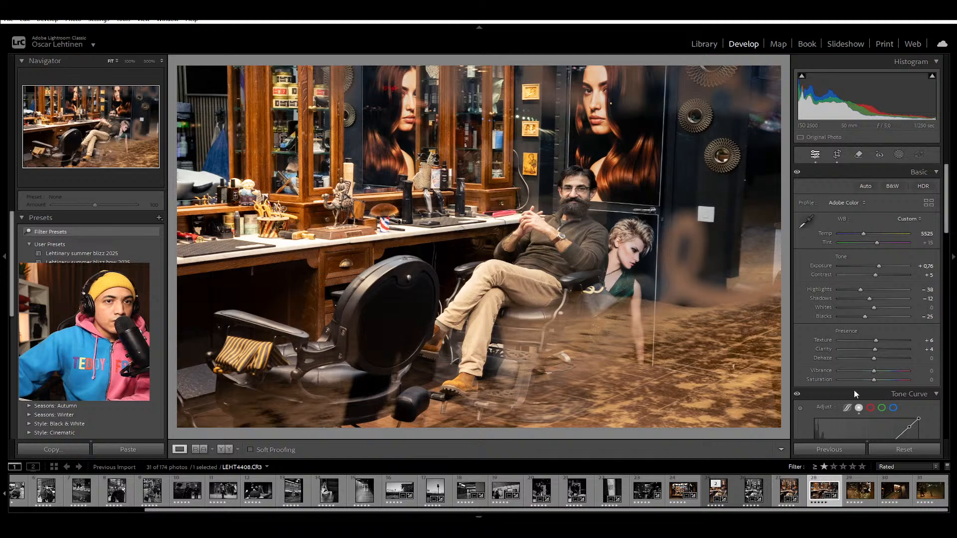
Step: Make a virtual copy of LEHT4408 and turn it neutral black-and-white with Saturation at −100 and the Shadows colour grade reset
key("Right")
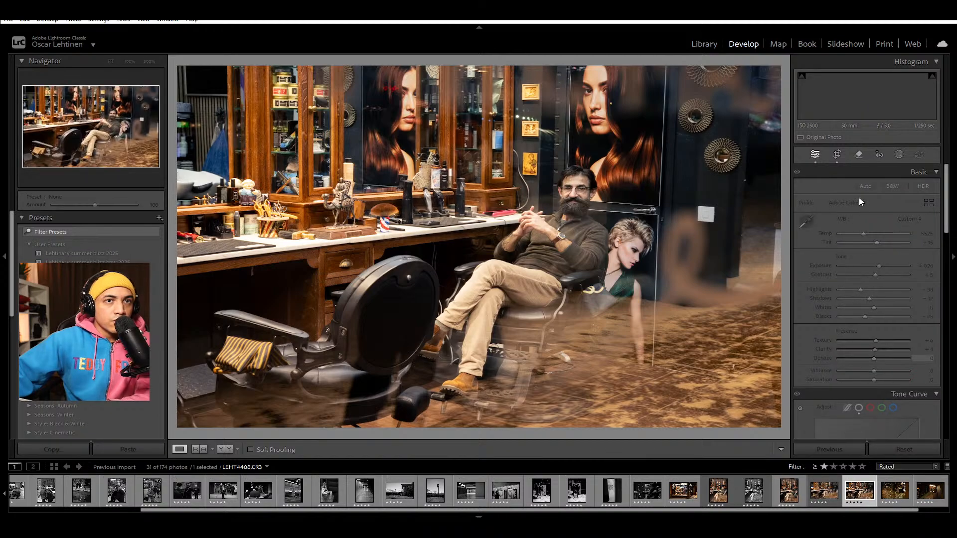
key("ctrl+apostrophe")
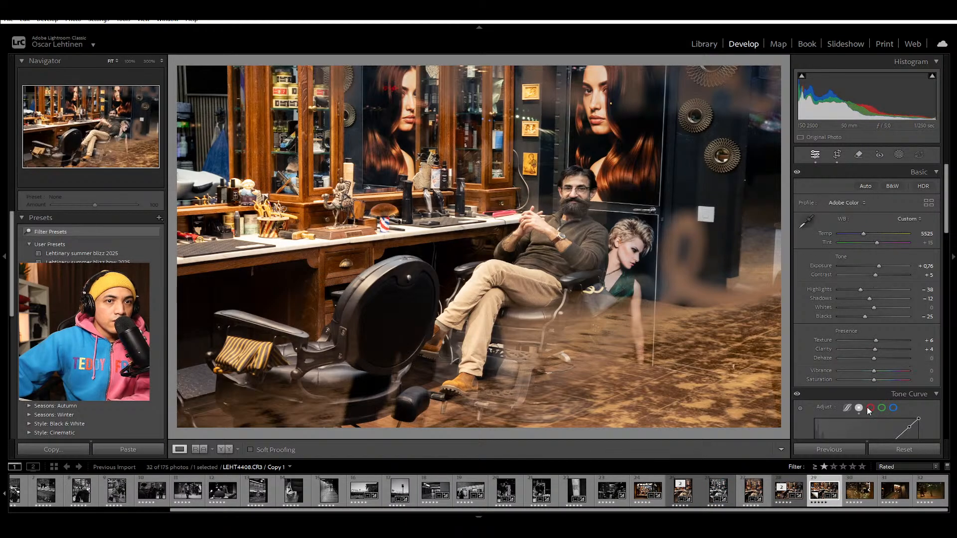
key("v")
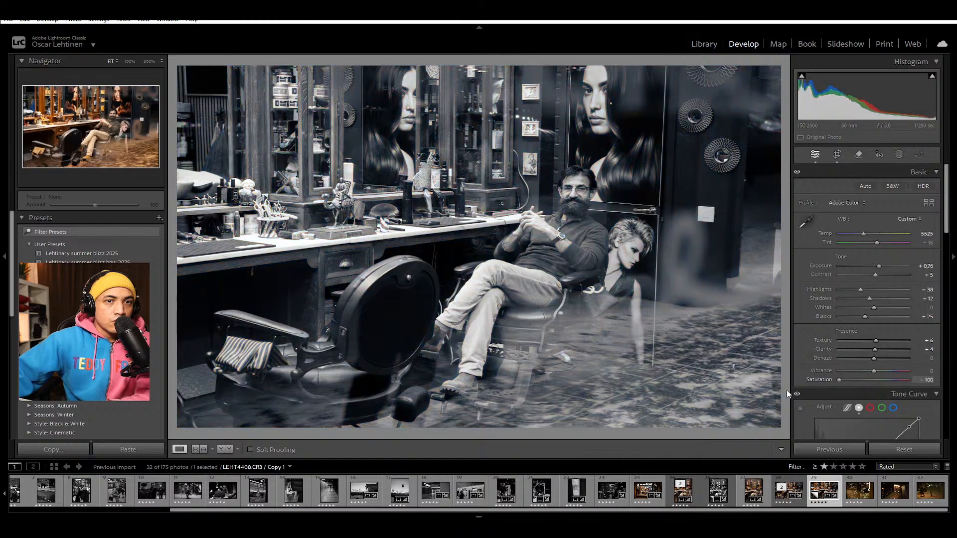
scroll(863, 390, "down", 10)
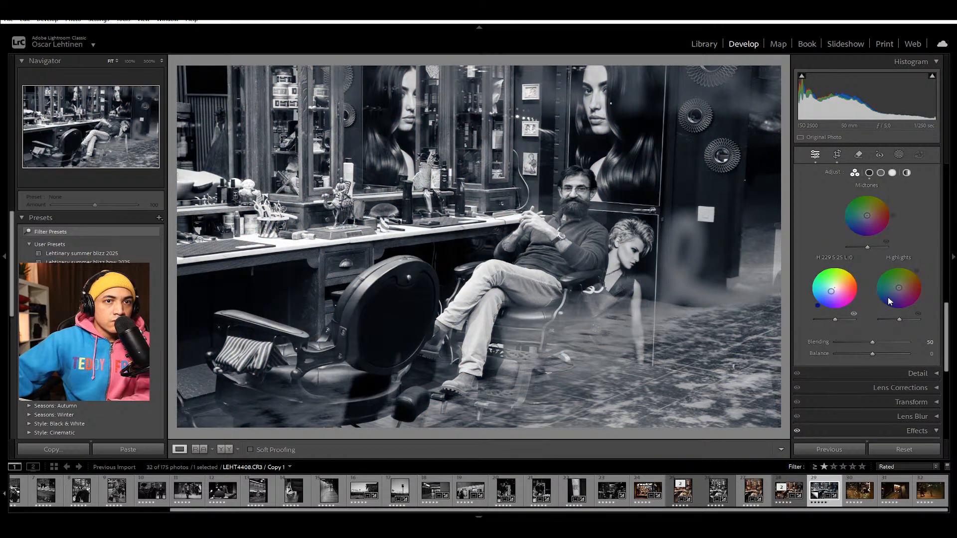
double_click(831, 291)
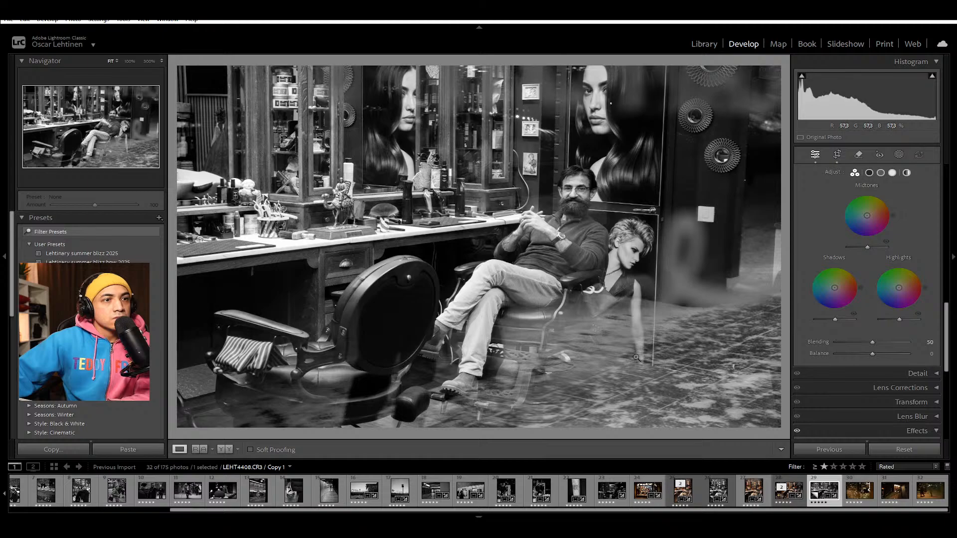
Step: Crop the black-and-white copy slightly tighter in the original aspect and shift the frame a little towards the mirror and lettering side
key("r")
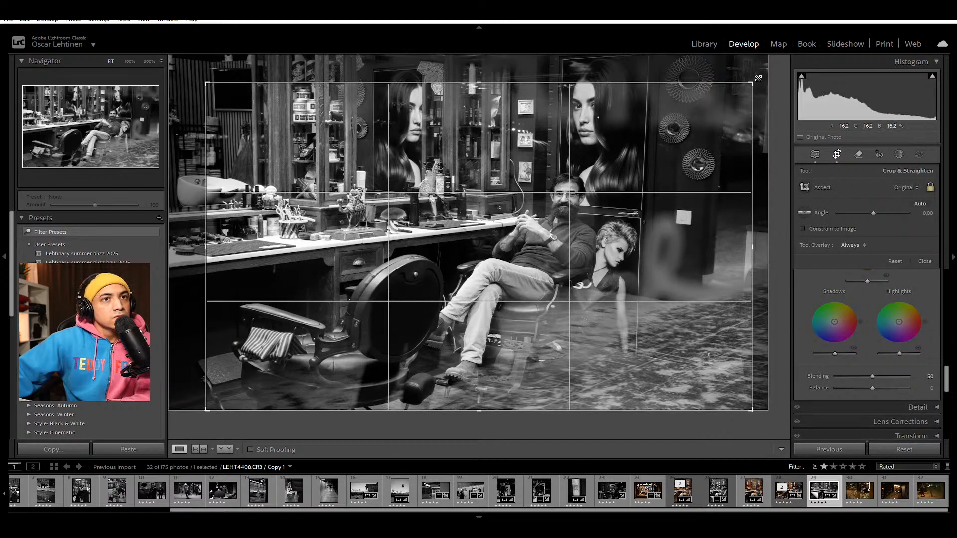
left_click_drag(752, 80, 747, 84)
left_click_drag(595, 164, 588, 165)
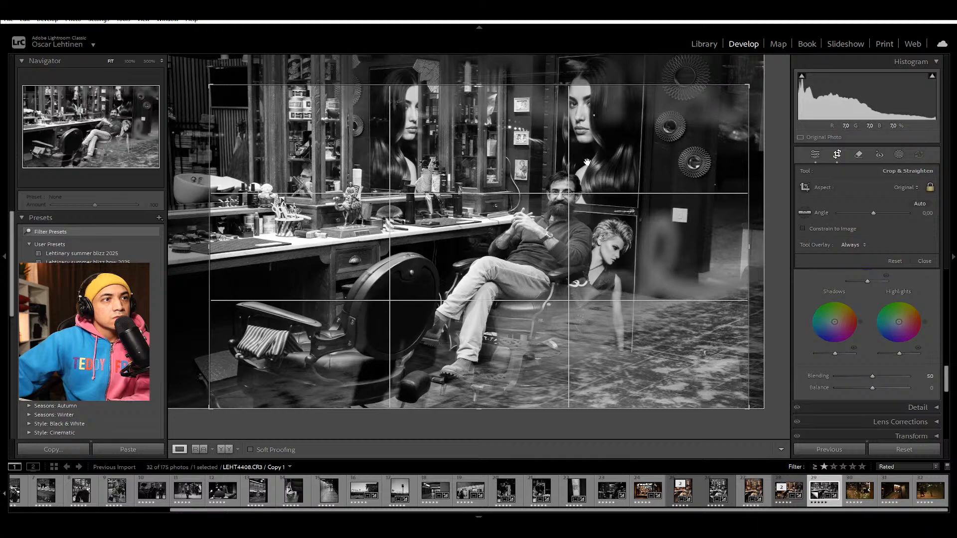
key("Return")
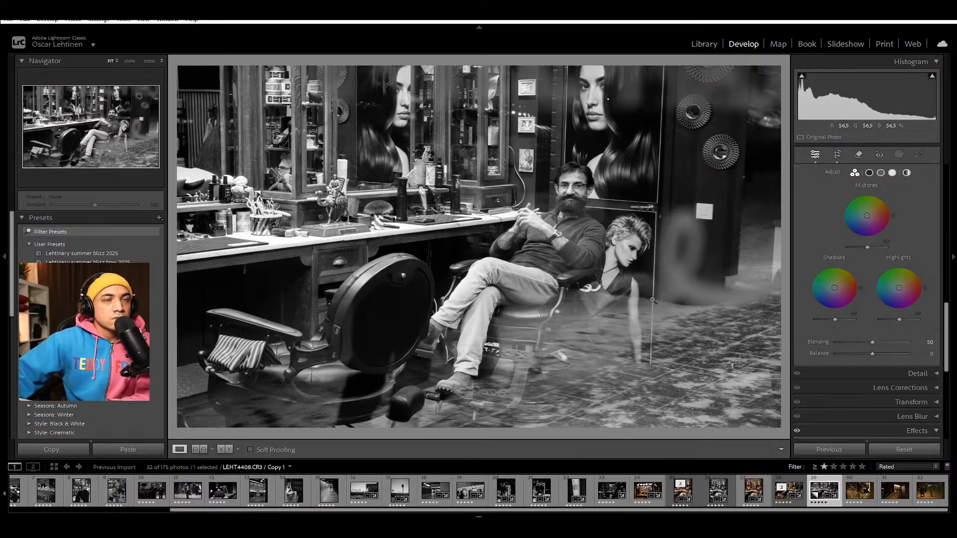
scroll(836, 300, "up", 6)
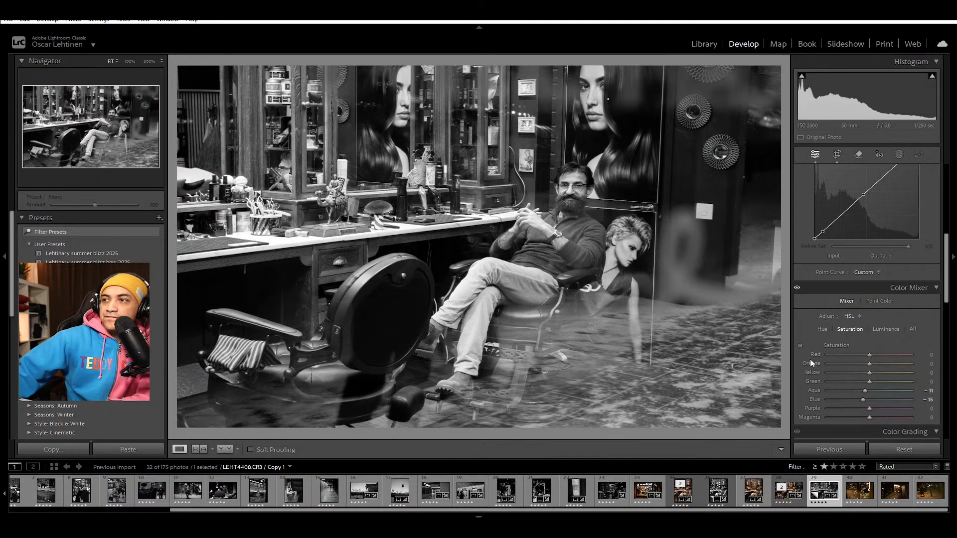
scroll(816, 351, "up", 5)
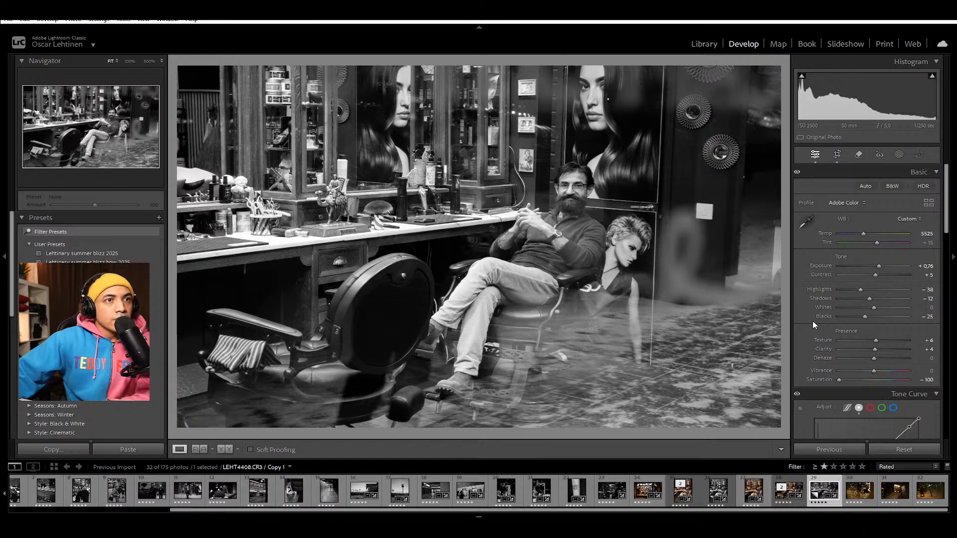
scroll(795, 329, "down", 3)
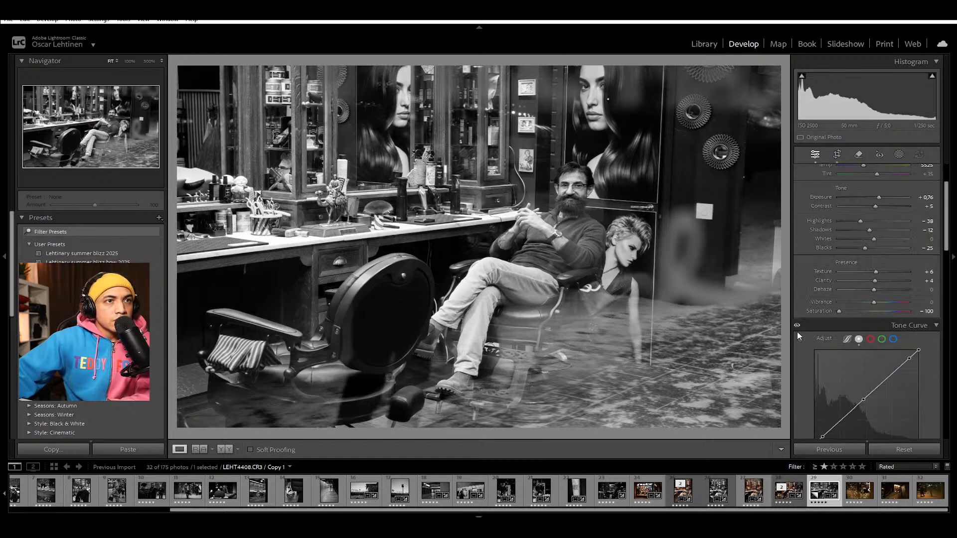
Step: Apply the colour version of LEHT4408's settings to the statue and fairy-lights photo, LEHT4409.CR3
left_click(788, 486)
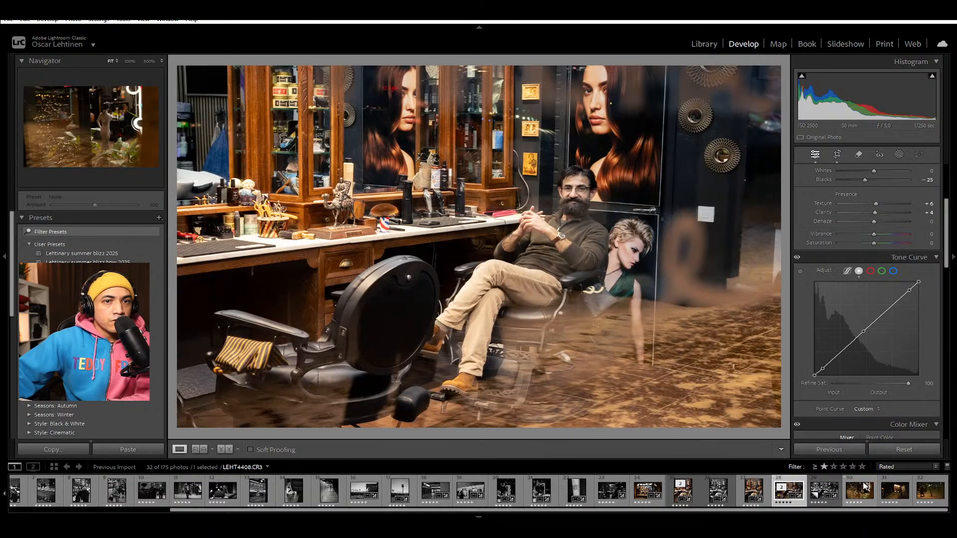
left_click(860, 481)
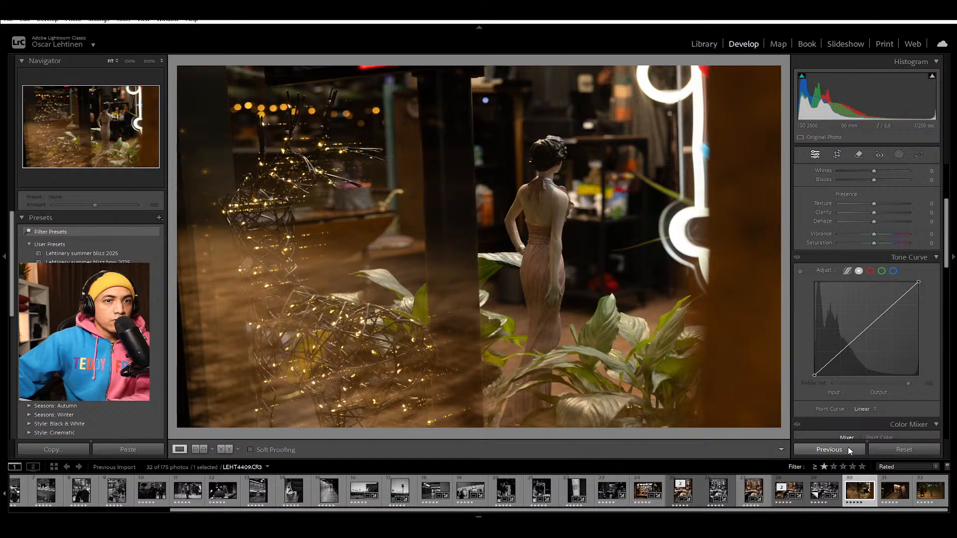
left_click(848, 447)
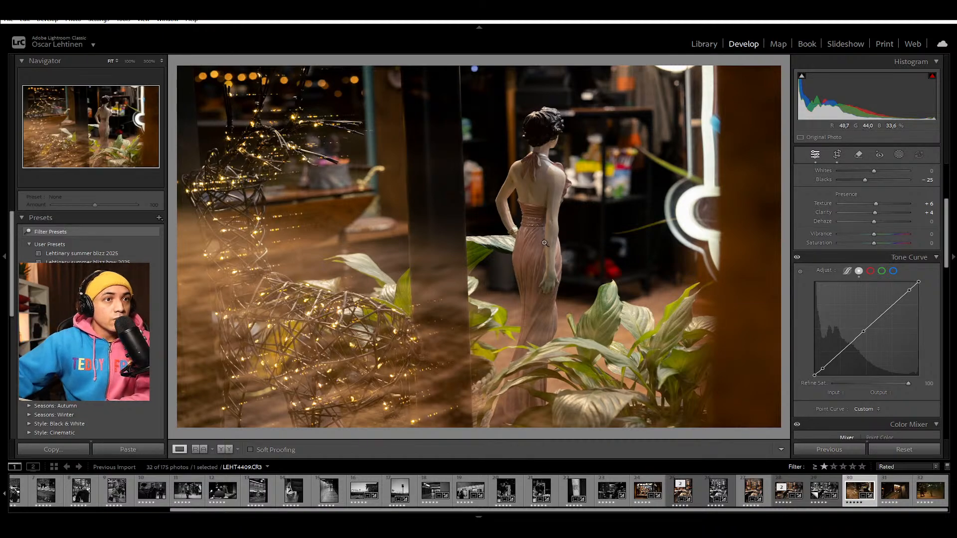
Step: Reposition LEHT4409's crop so the statue sits on the right-hand third line, and check the crop against the full frame
key("r")
left_click_drag(471, 122, 509, 120)
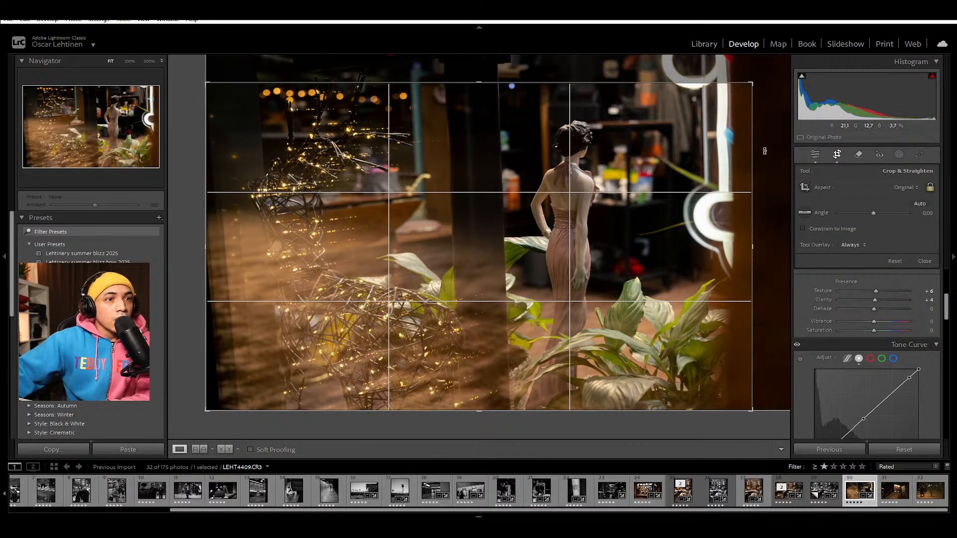
key("r")
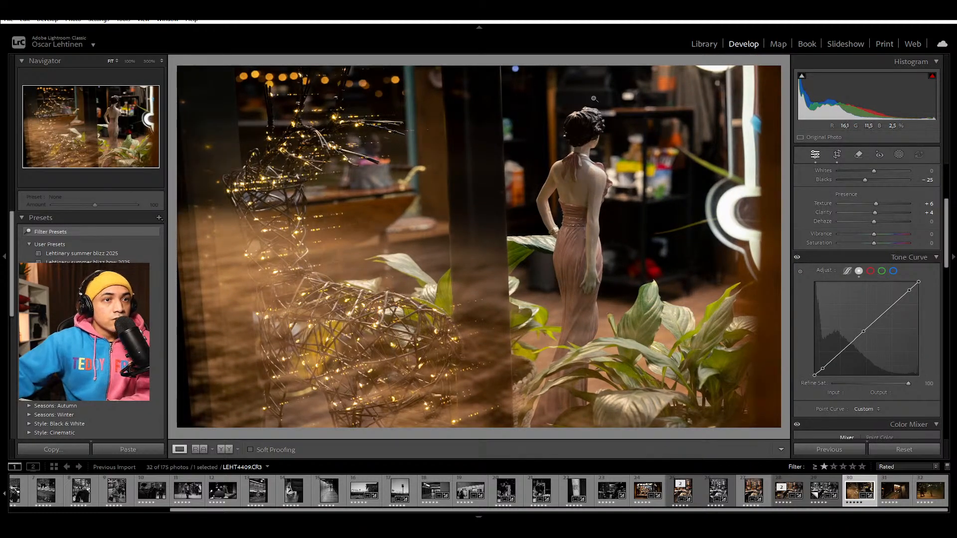
scroll(810, 345, "up", 5)
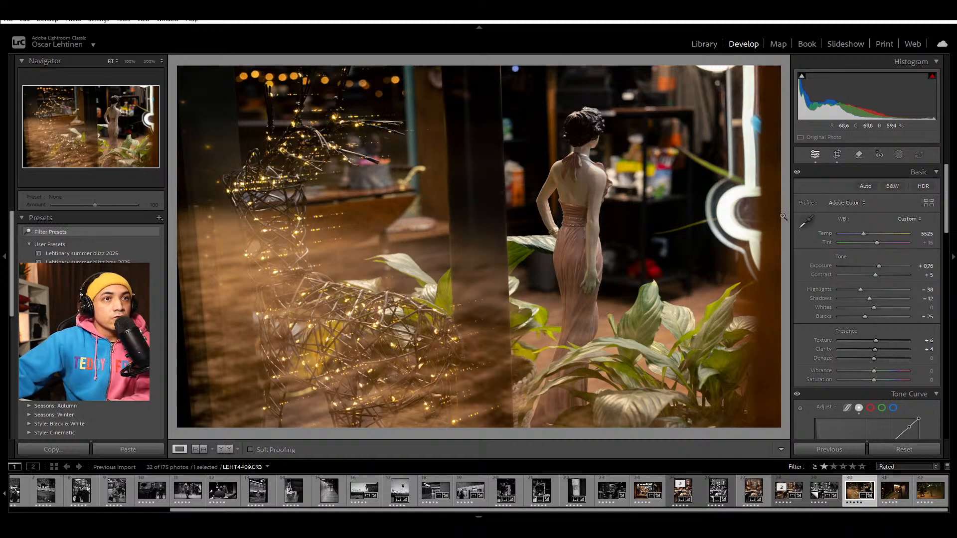
key("r")
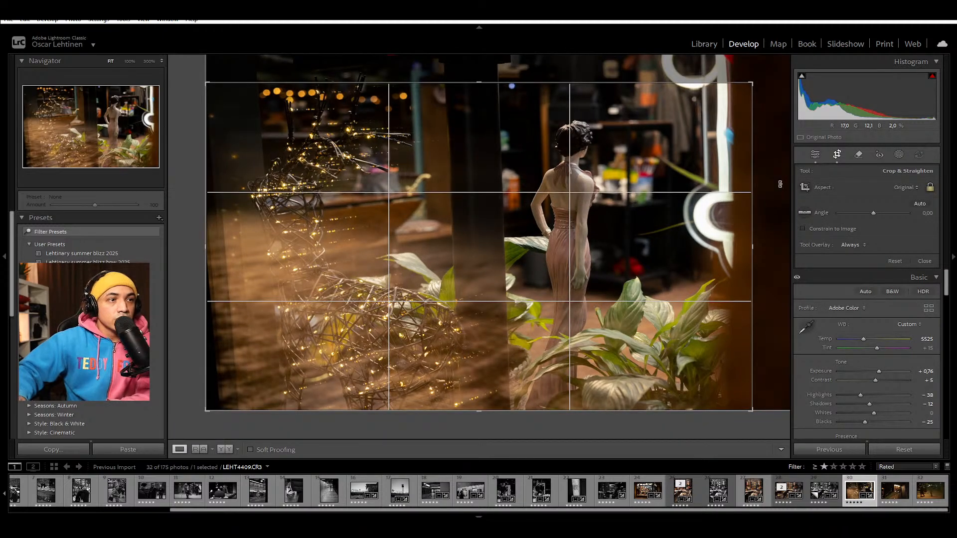
key("r")
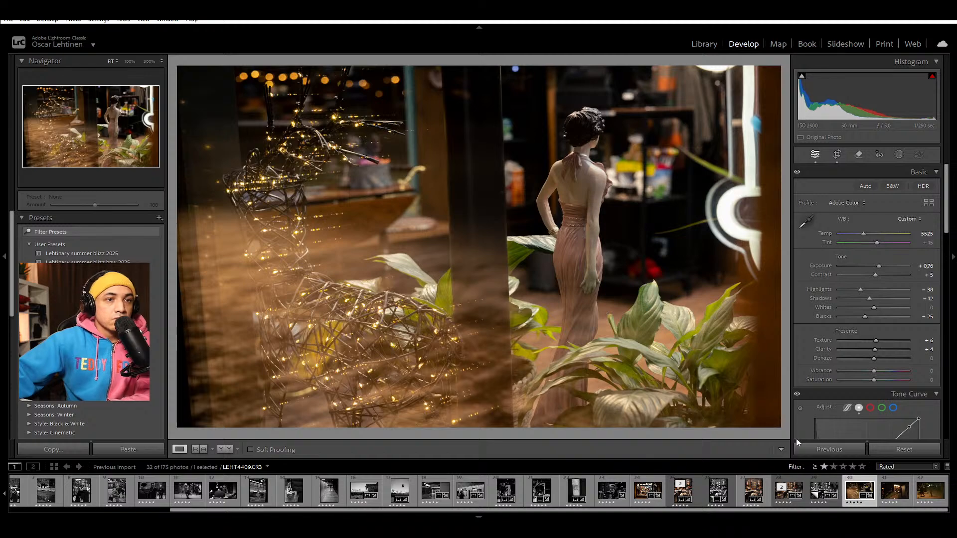
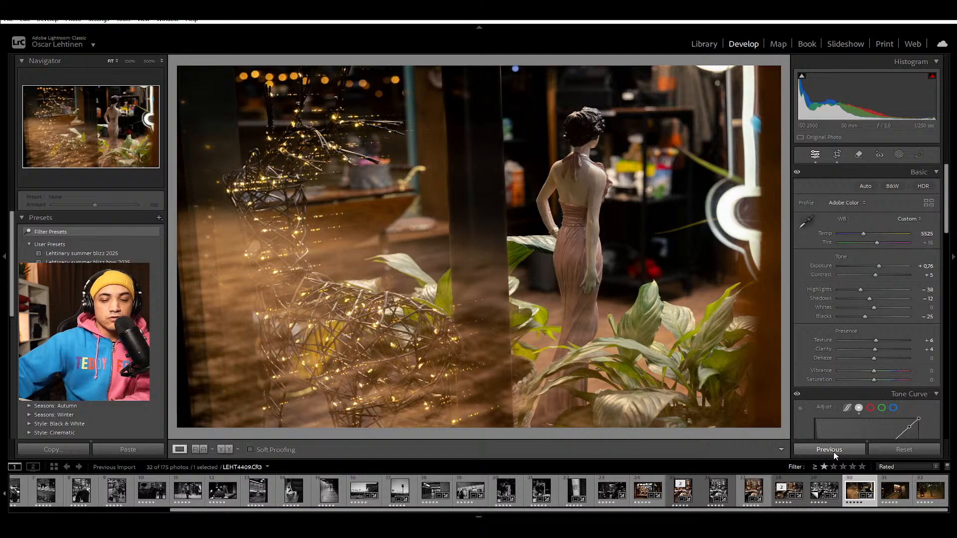
Step: Apply LEHT4409's settings to the salon sign photo, LEHT4410.CR3, and reposition its crop so the sign sits closer to the centre
left_click(900, 487)
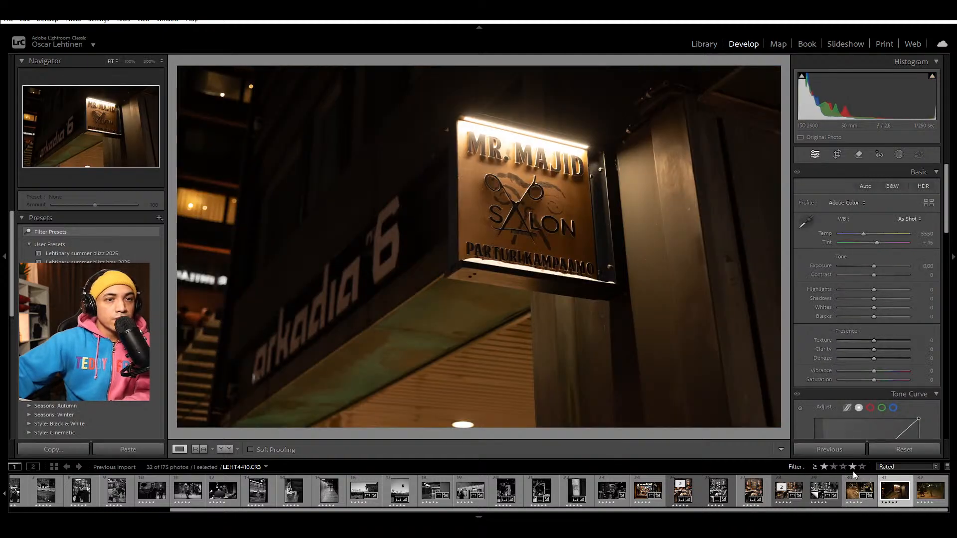
left_click(805, 448)
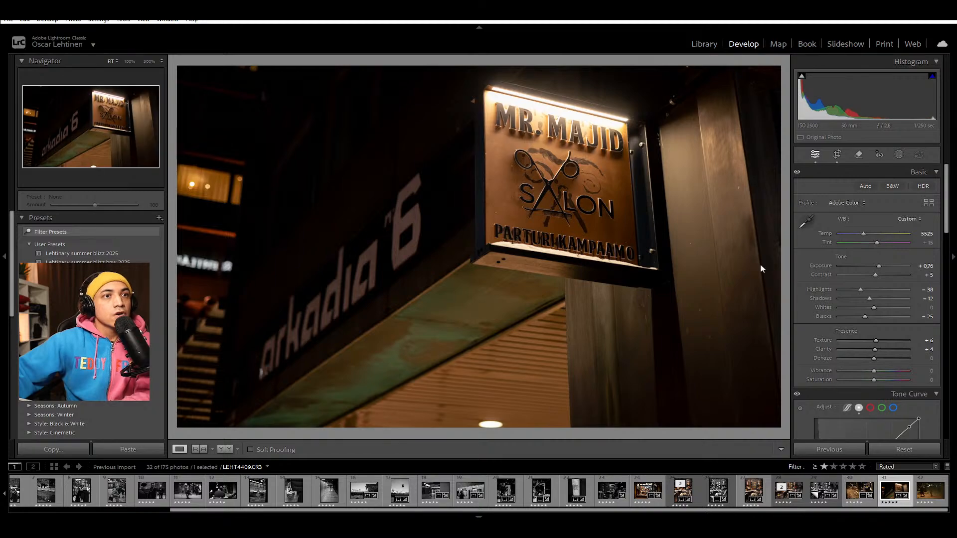
key("r")
left_click_drag(518, 212, 469, 233)
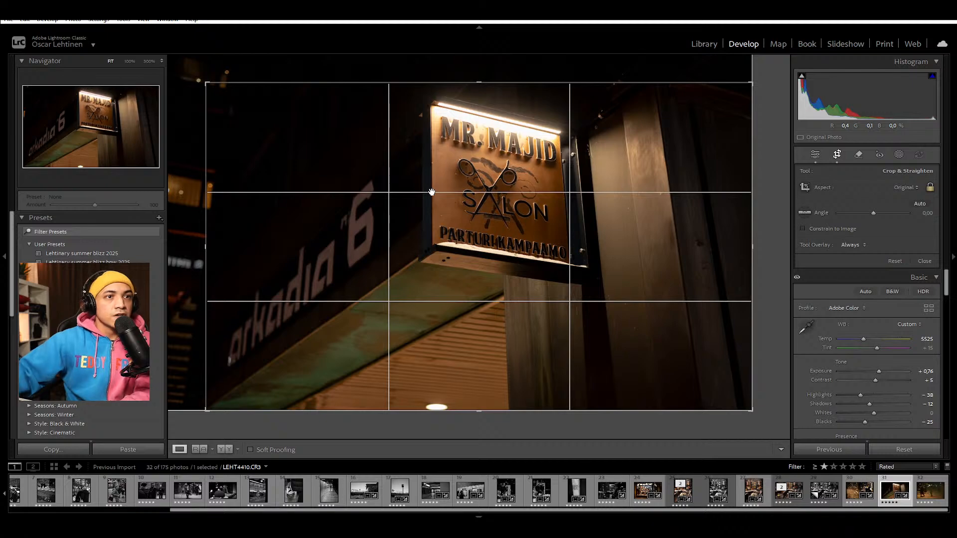
key("r")
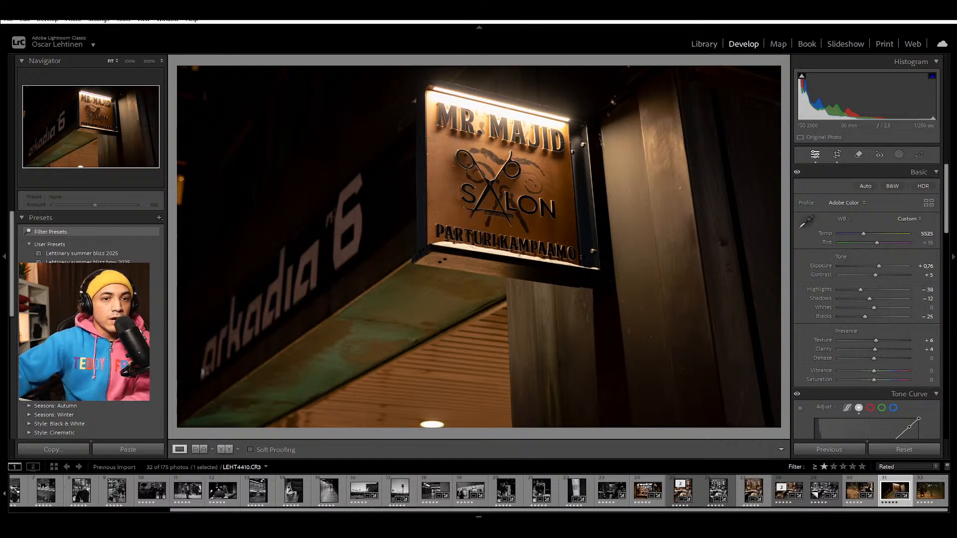
Step: Review the colour grade across the barbershop storefront, seated barber, statue and salon sign photos
left_click(662, 503)
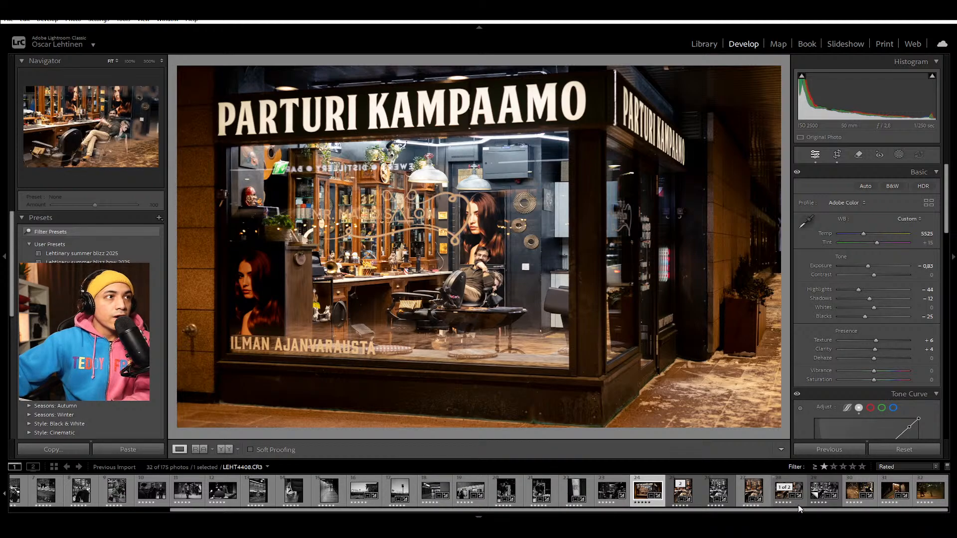
left_click(766, 494)
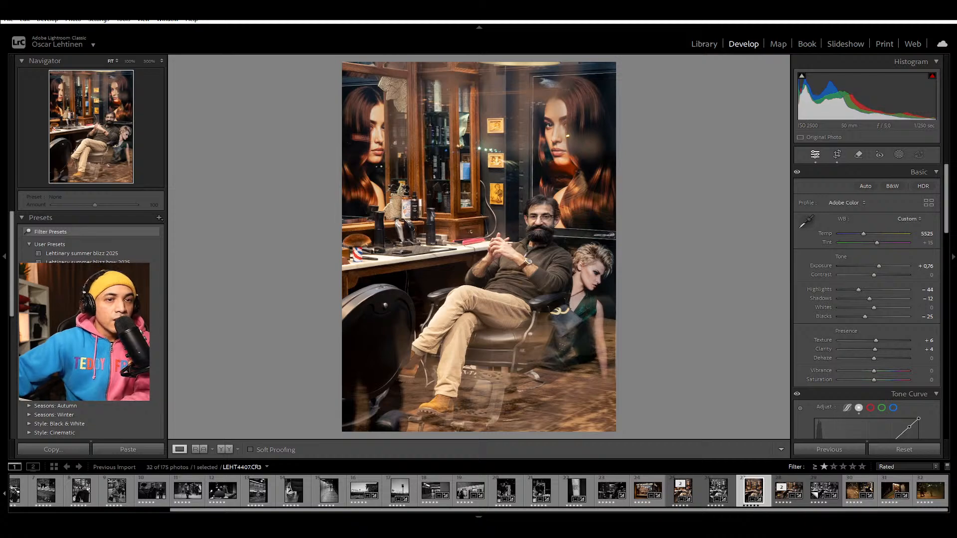
left_click(868, 483)
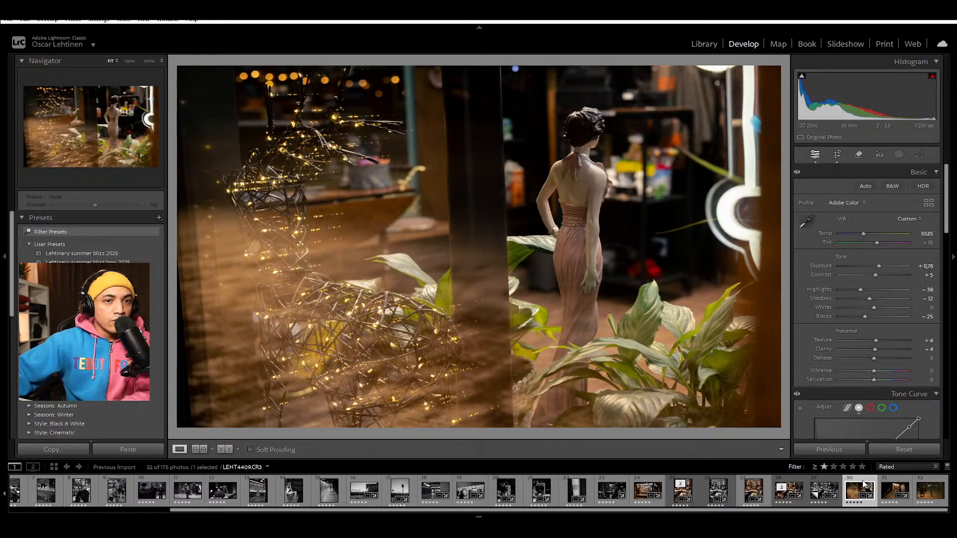
left_click(898, 487)
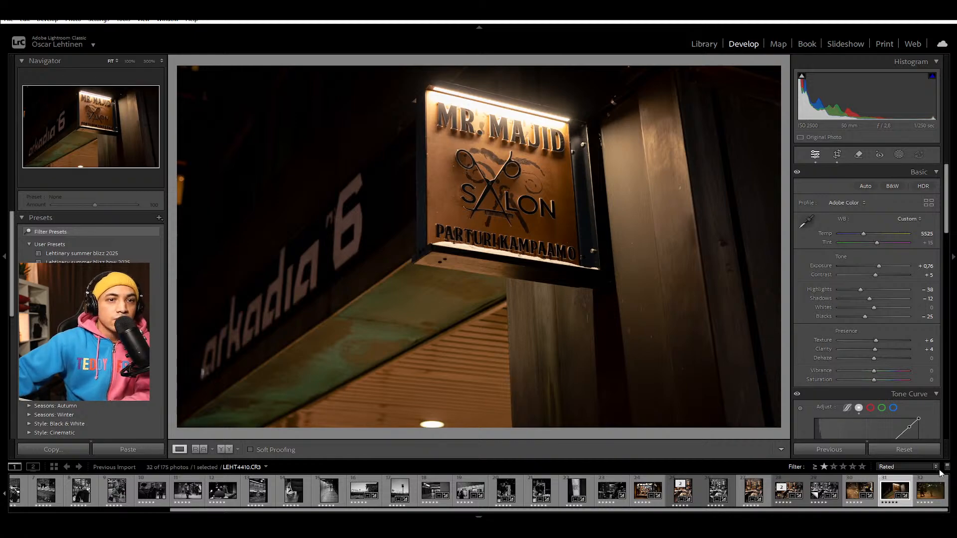
Step: Apply LEHT4410's settings to the snowy stairs photo with two walking figures, LEHT4412.CR3, and return its crop to the full frame
left_click(932, 486)
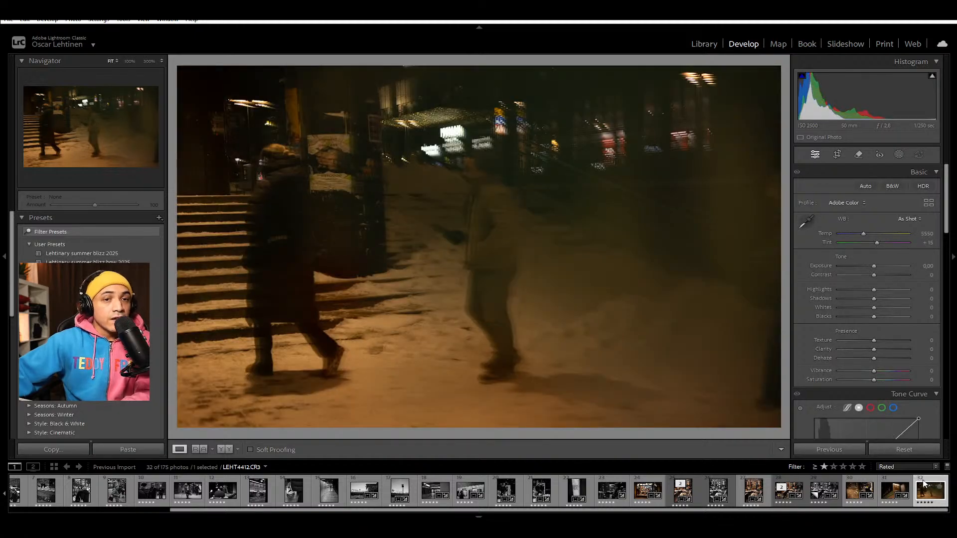
left_click(832, 451)
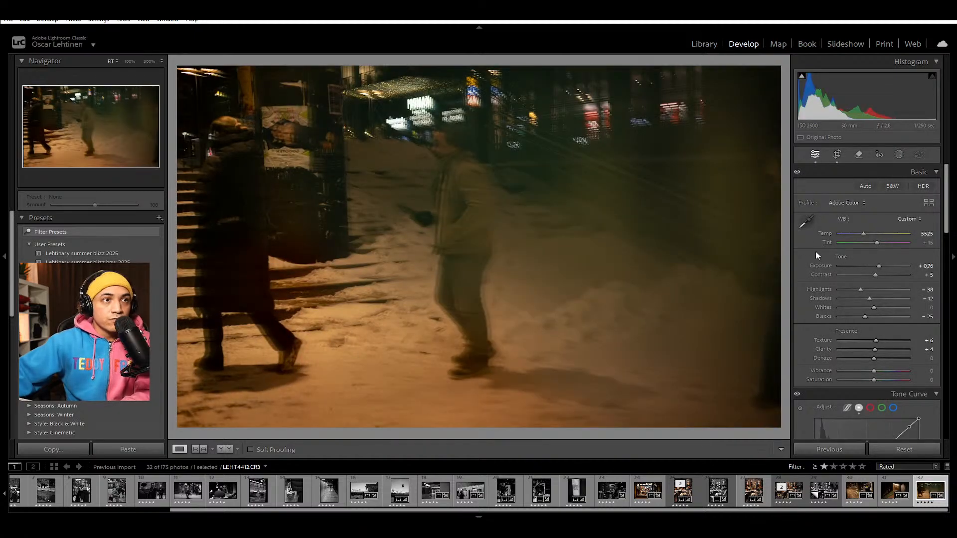
key("r")
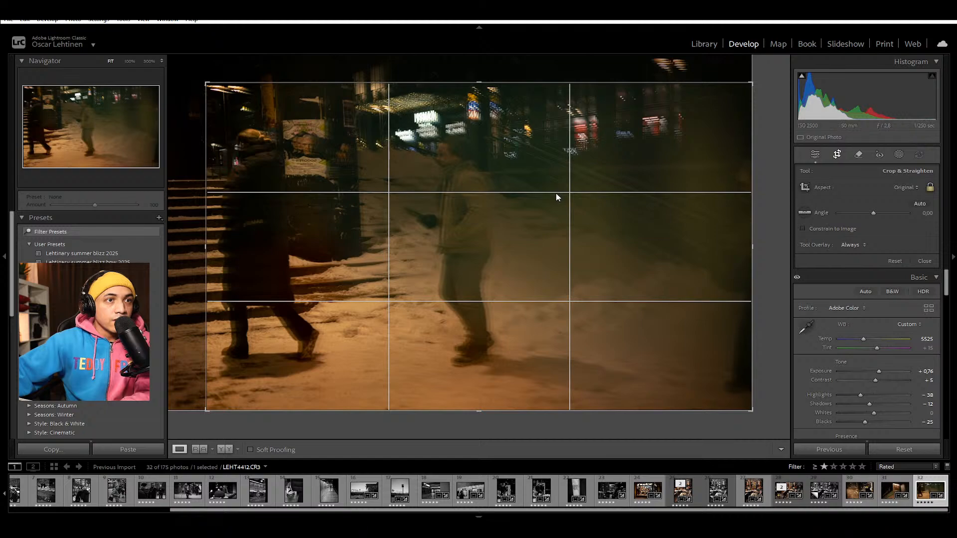
key("r")
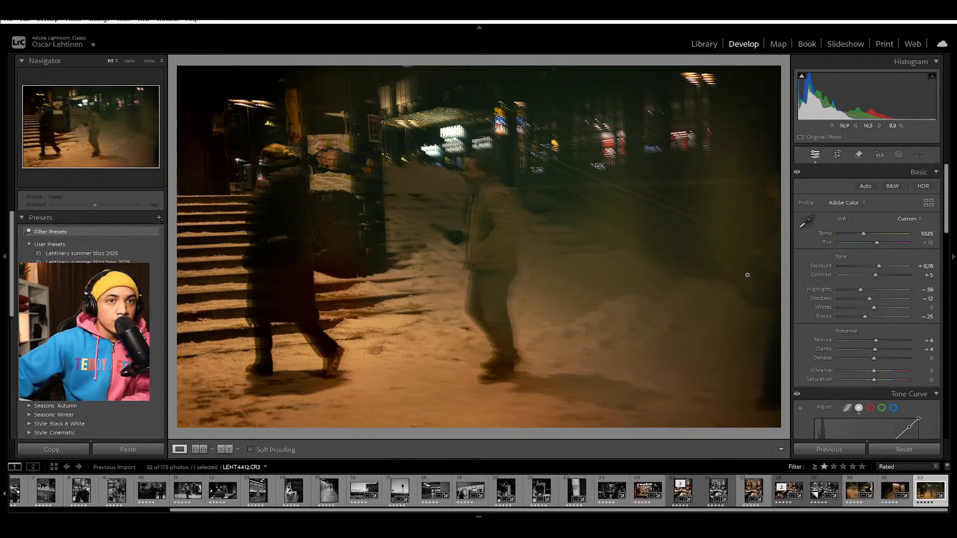
Step: Turn LEHT4412 neutral black-and-white by fully desaturating it and resetting the Shadows colour grade
left_click_drag(876, 381, 811, 403)
scroll(823, 401, "down", 12)
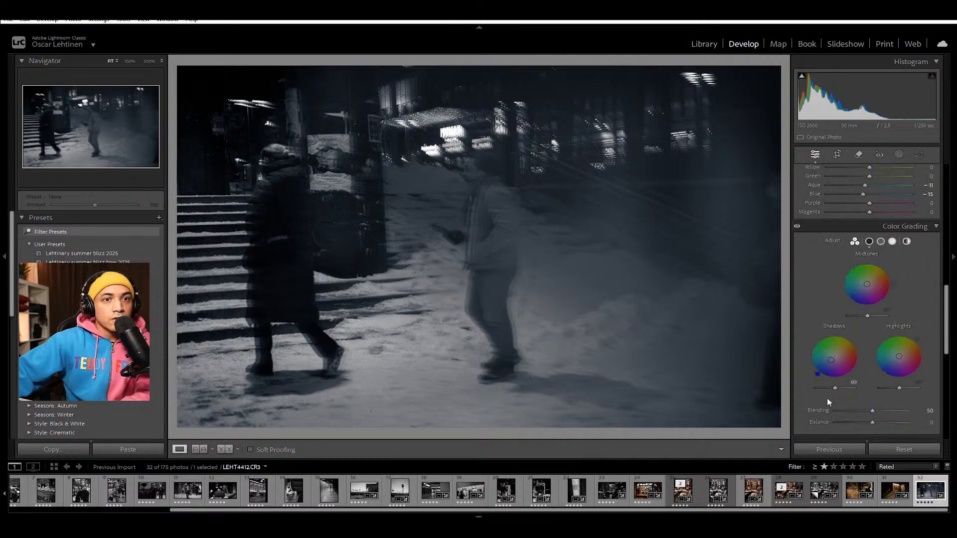
double_click(862, 384)
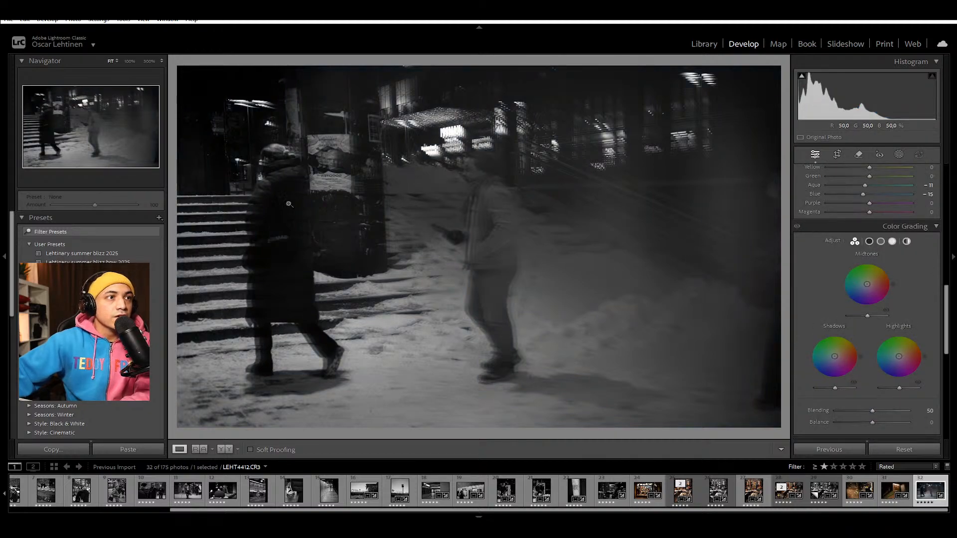
Step: Crop LEHT4412 tighter around the two walking figures in the original aspect, and drop the photo from the rated keepers
key("r")
left_click_drag(779, 67, 695, 113)
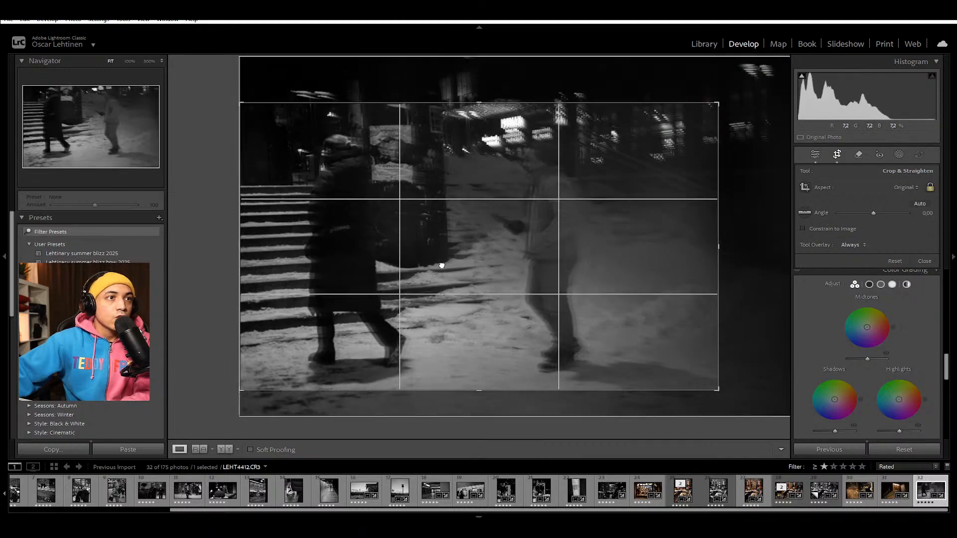
left_click_drag(653, 186, 699, 199)
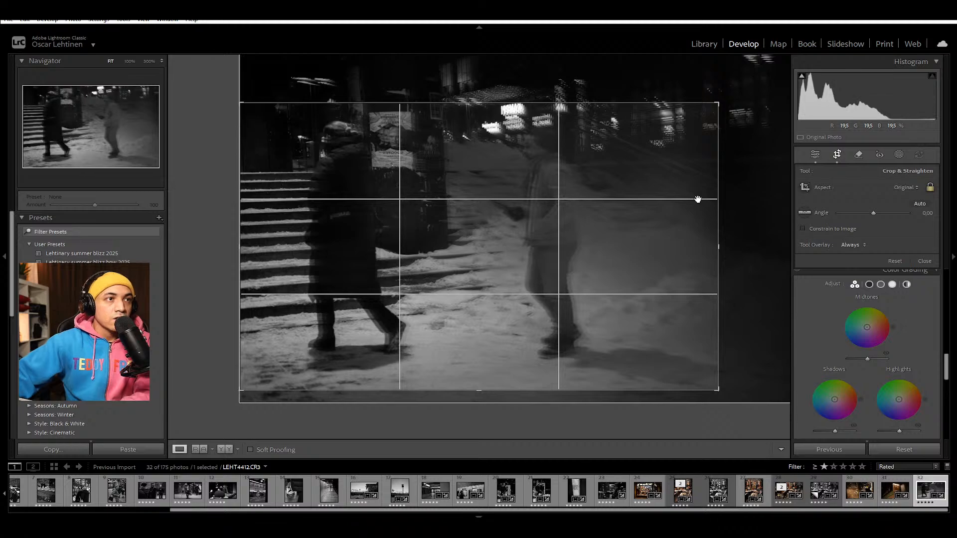
key("Return")
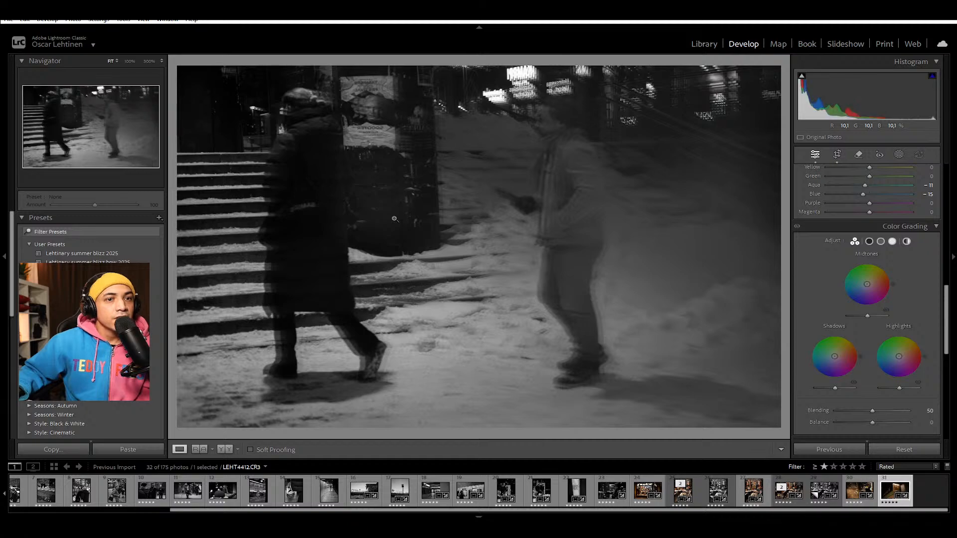
key("Left")
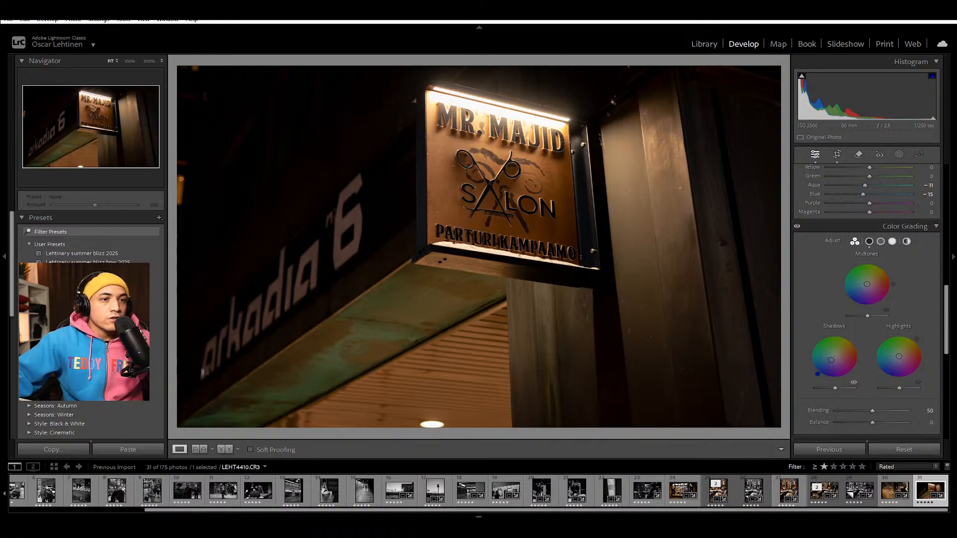
Step: Compare the two similar black-and-white staircase shots, LEHT4395 and LEHT4396, for the figures' visibility, poses and framing
left_click(554, 494)
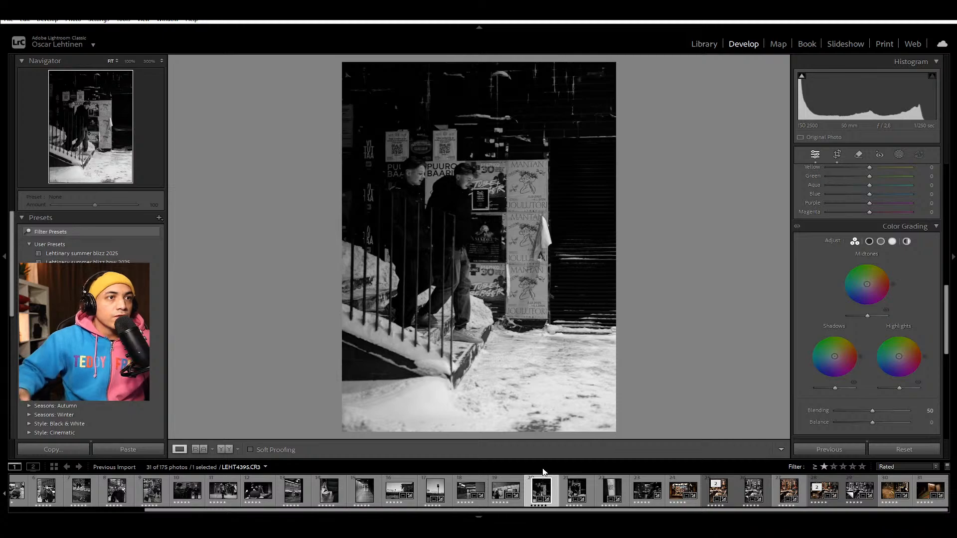
key("Right")
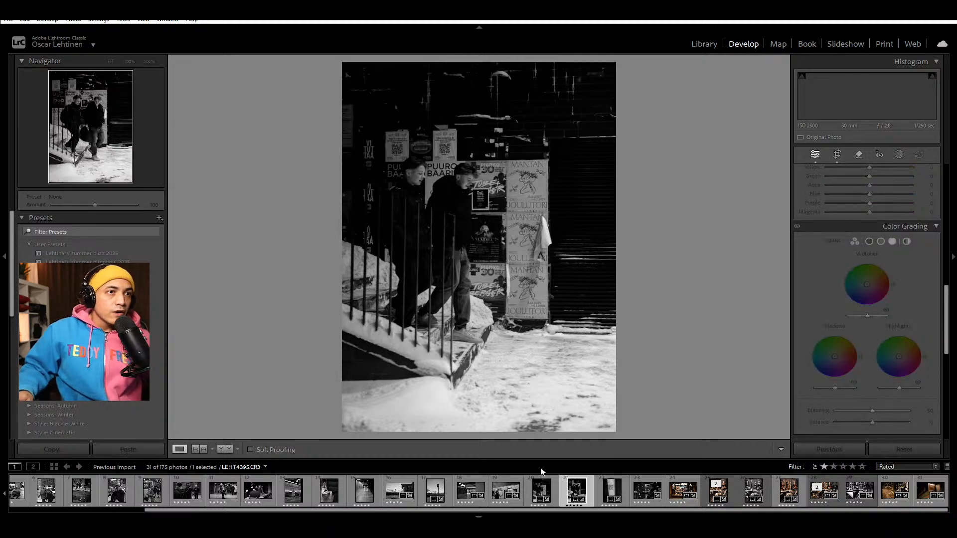
key("Left")
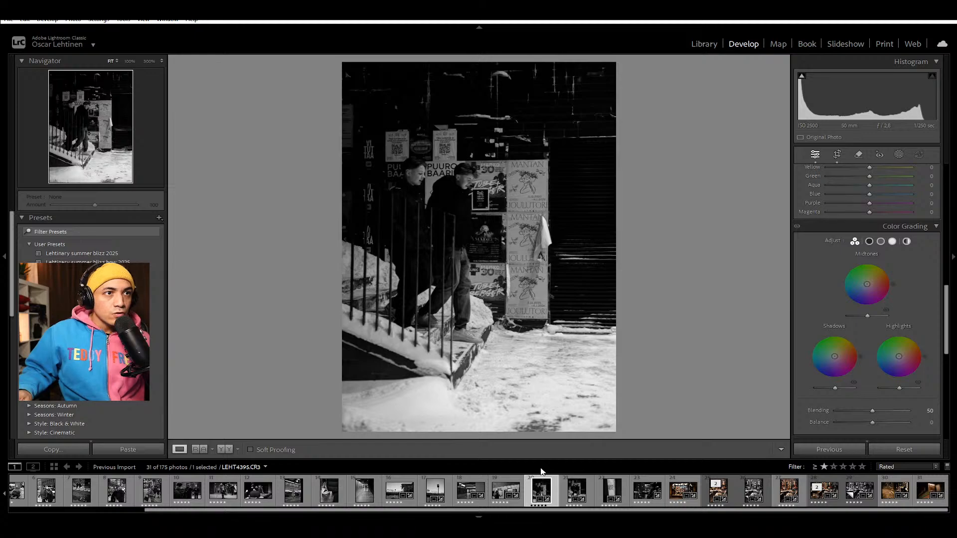
key("Right")
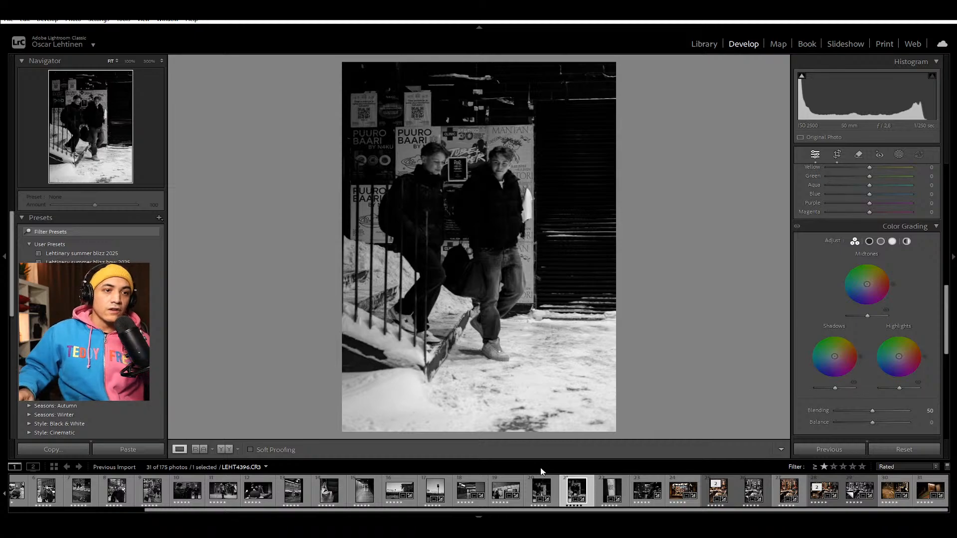
key("Left")
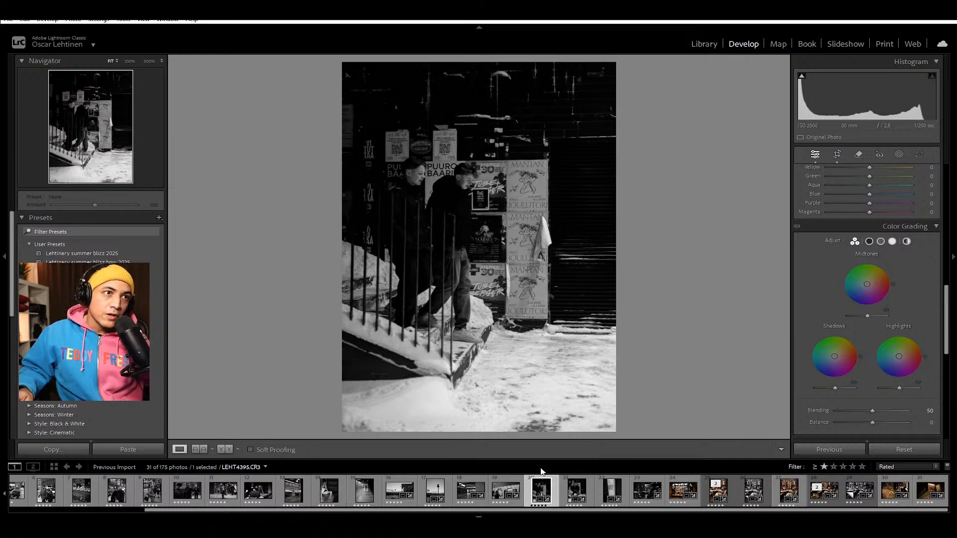
key("Right")
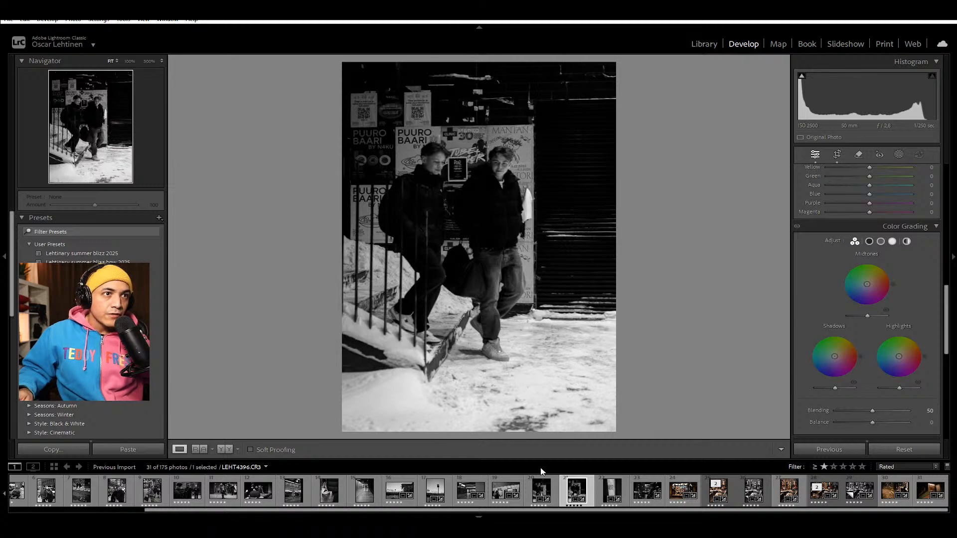
key("Left")
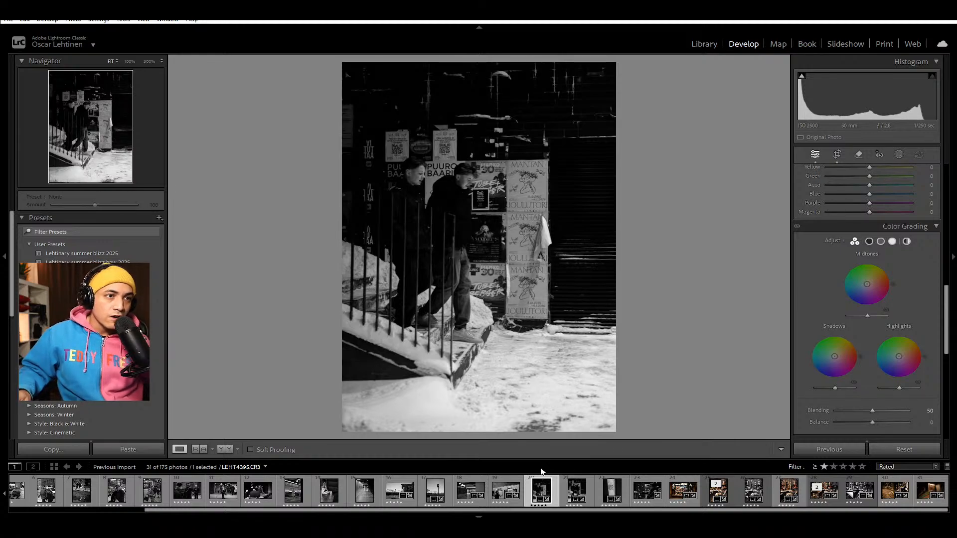
key("Right")
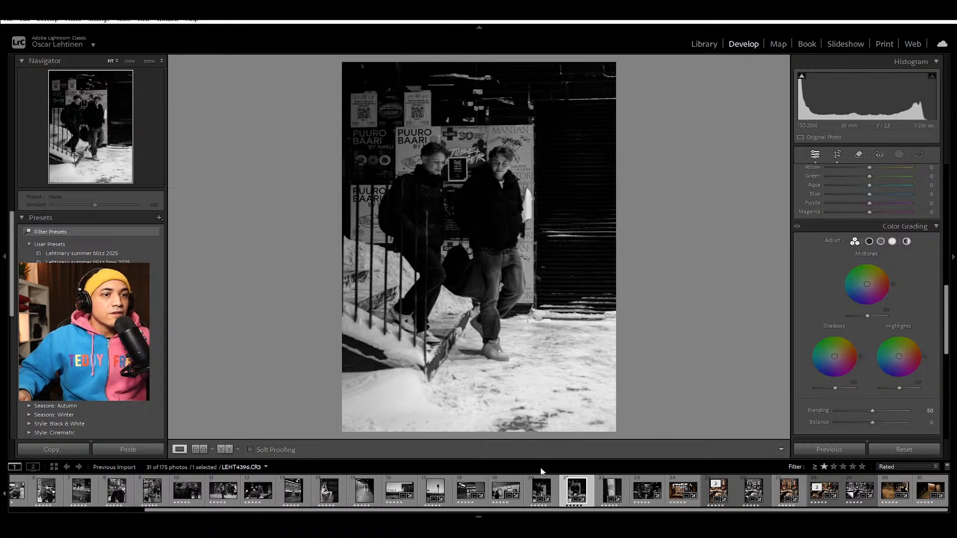
left_click(541, 472)
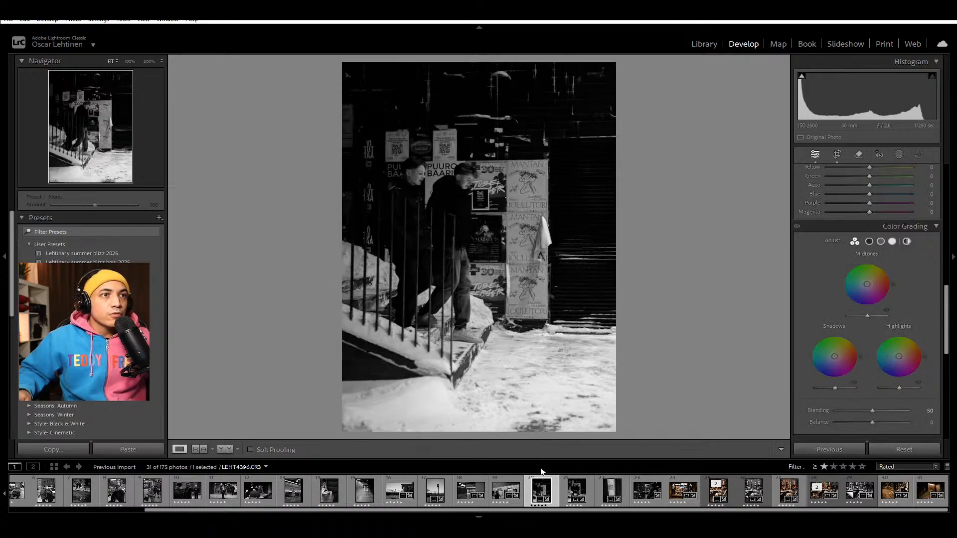